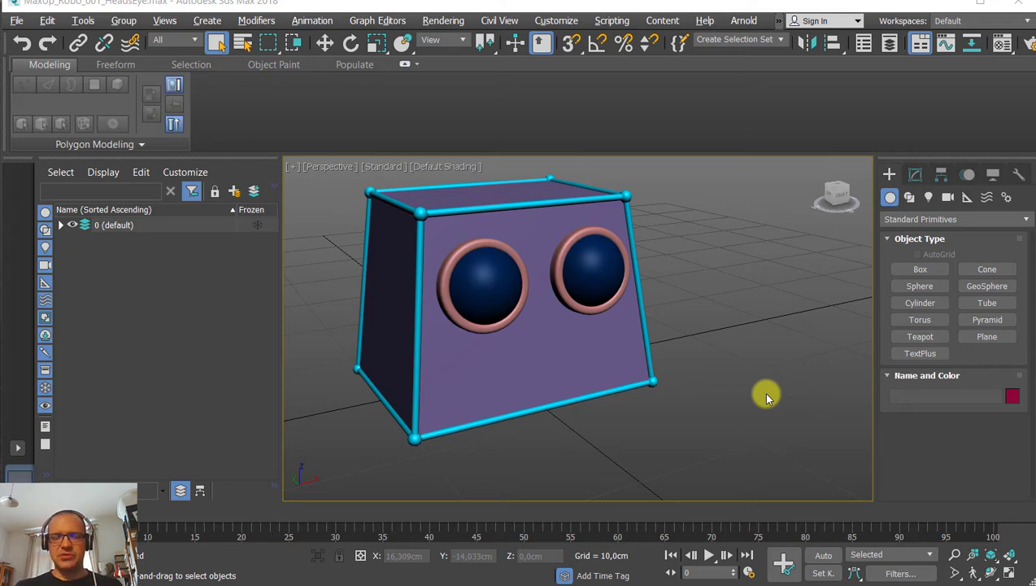
Examine the robot head model from several views and compare it with the toy robot reference images in the browser.
scroll(743, 393, up, 6)
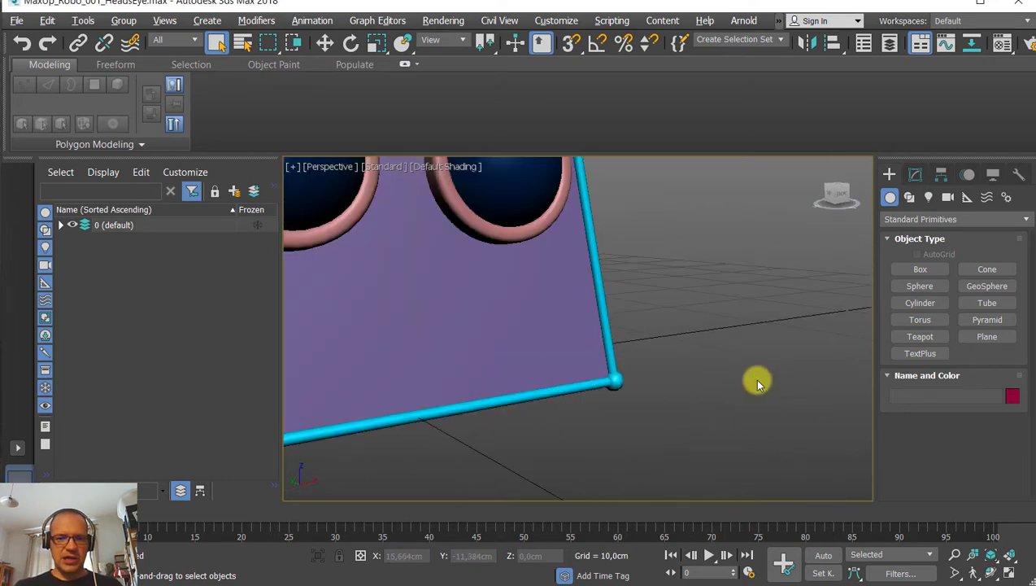
scroll(754, 378, down, 6)
scroll(751, 382, down, 3)
middle_drag(751, 386, 705, 331)
scroll(711, 381, up, 4)
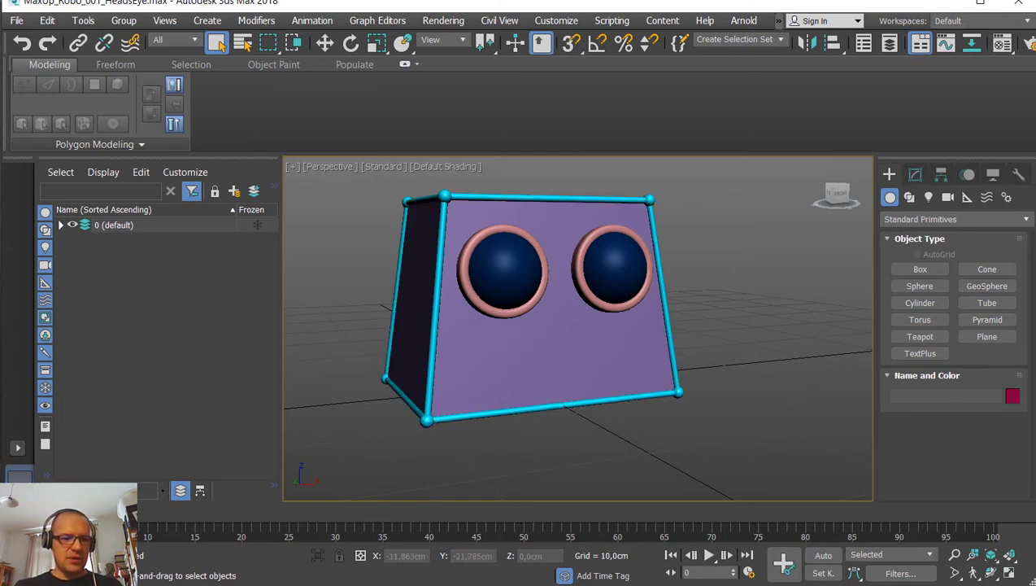
key(alt+Tab)
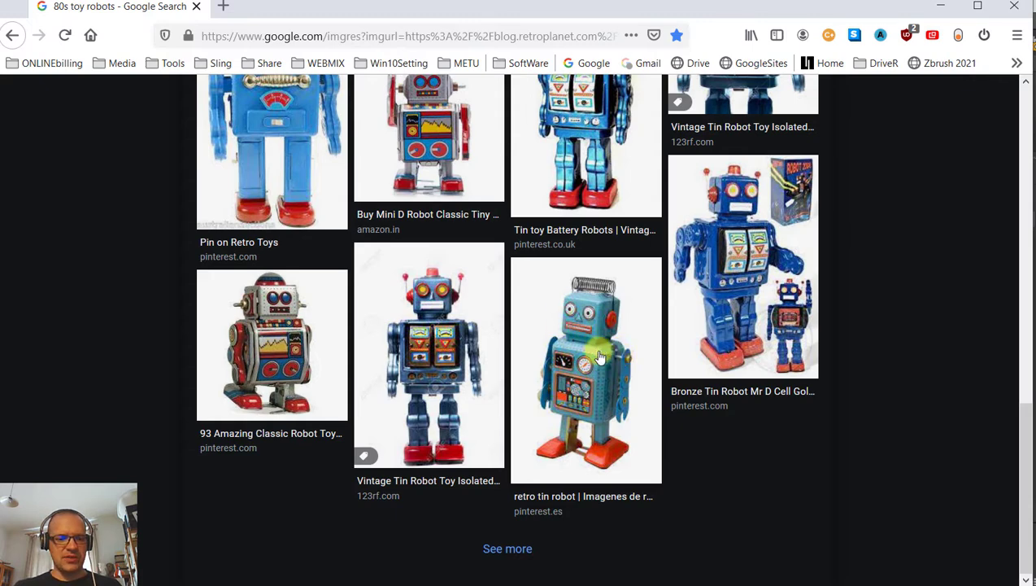
key(alt+Tab)
middle_drag(678, 340, 710, 330)
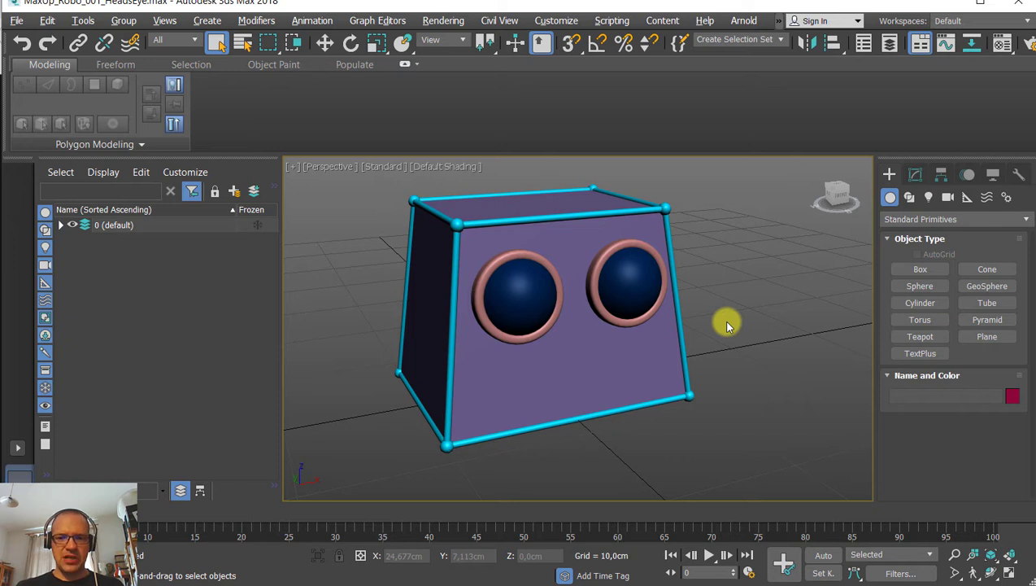
mouse_move(728, 326)
middle_down()
mouse_move(729, 305)
mouse_move(729, 317)
middle_up()
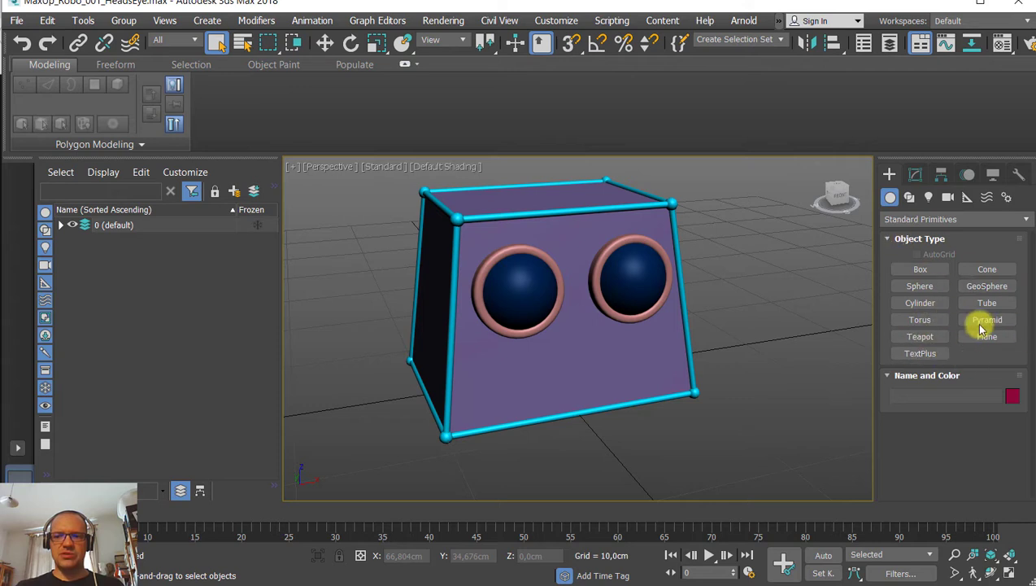
Show edged faces and draw a Center-method rectangle spline, about 2.5 by 11.4 cm, on the head's front below the eyes using AutoGrid.
click(909, 199)
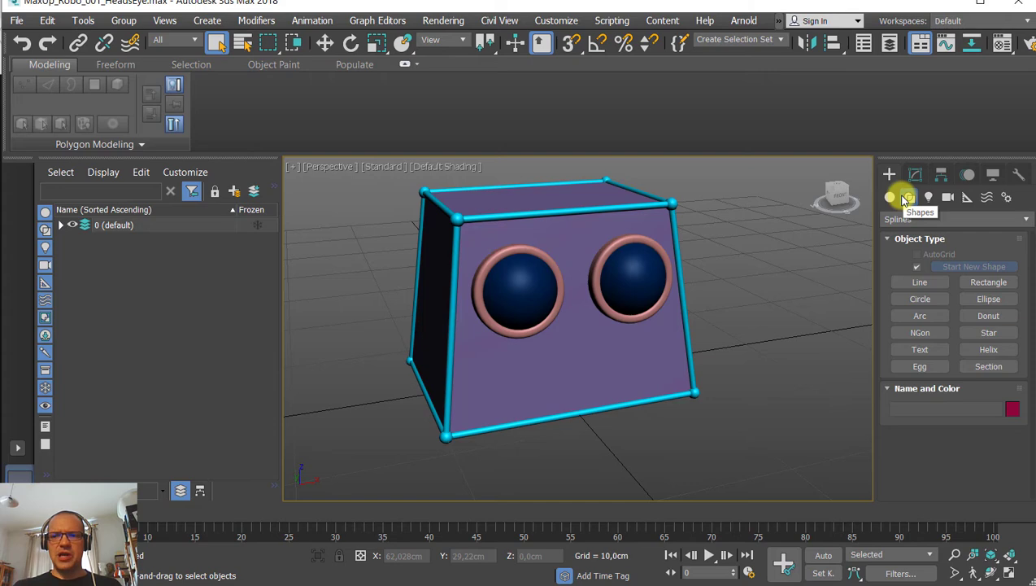
click(994, 286)
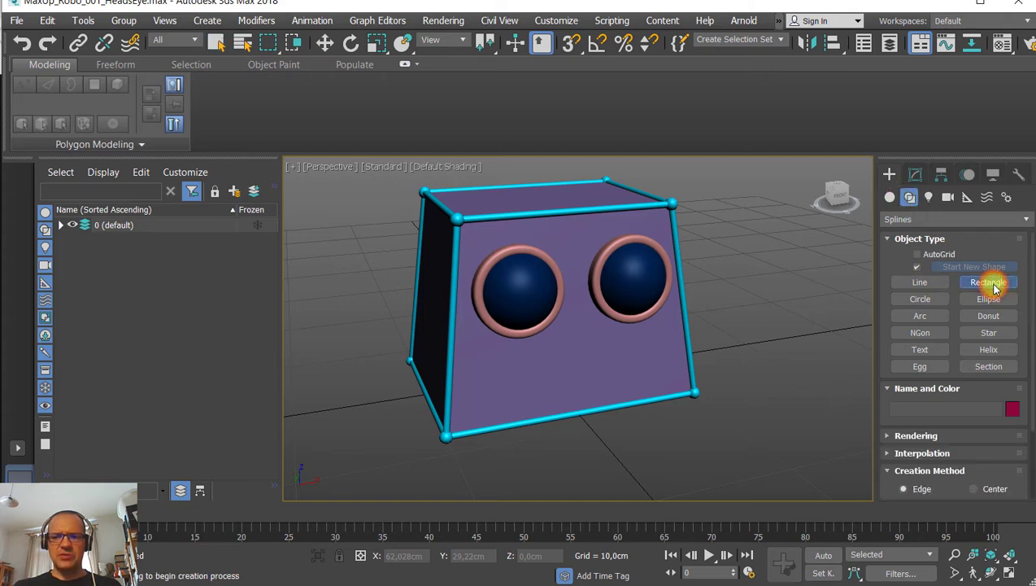
alt+middle_drag(579, 358, 469, 361)
alt+middle_drag(558, 348, 534, 348)
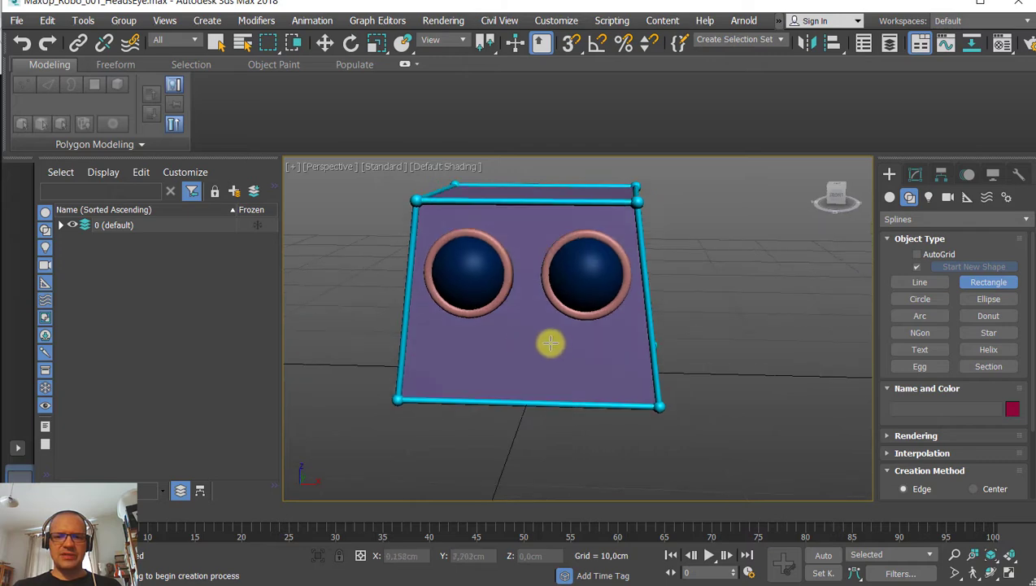
key(F4)
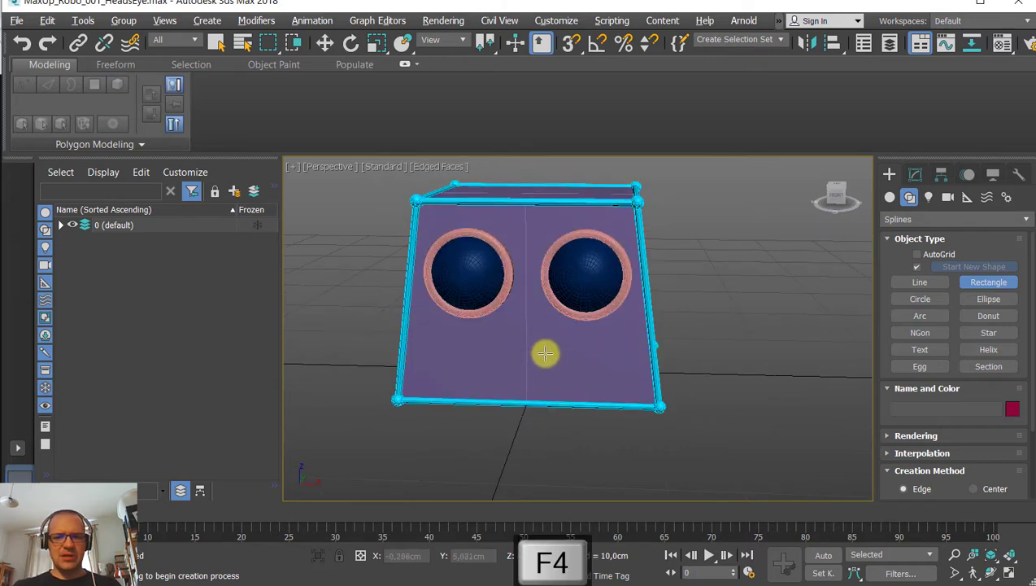
mouse_move(546, 354)
alt+middle_down()
mouse_move(567, 344)
mouse_move(564, 358)
alt+middle_up()
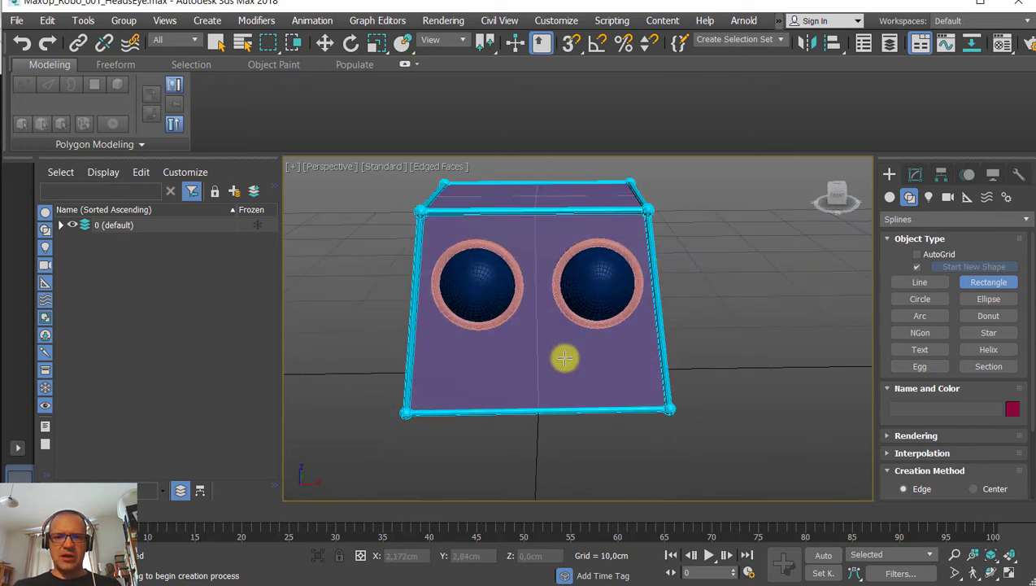
click(918, 255)
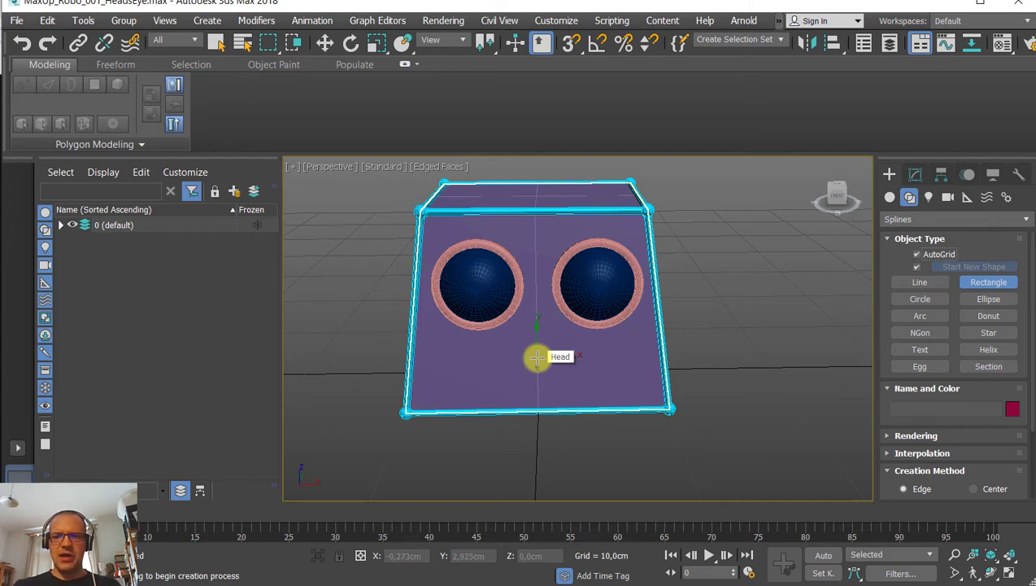
drag(891, 488, 894, 422)
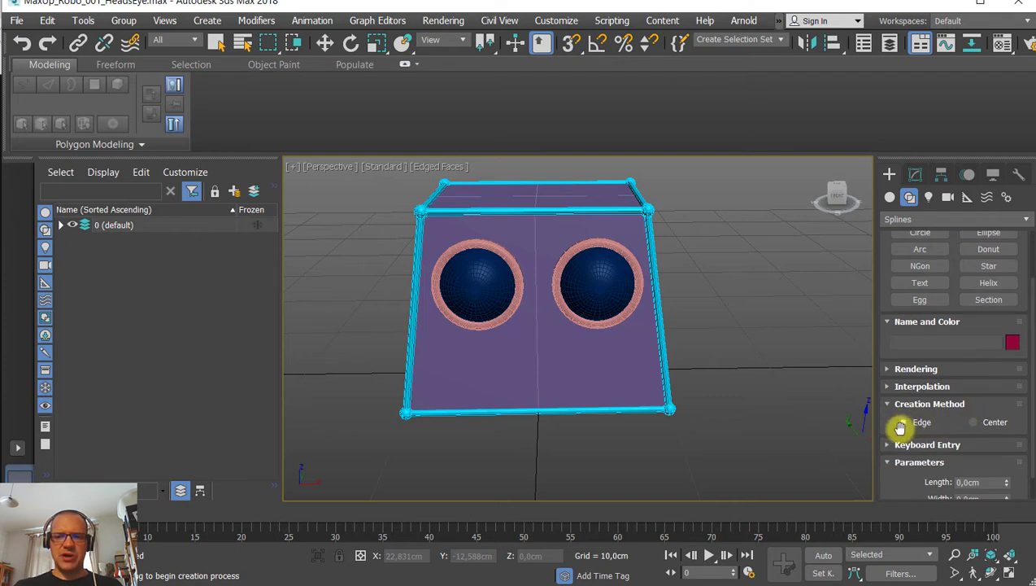
click(973, 423)
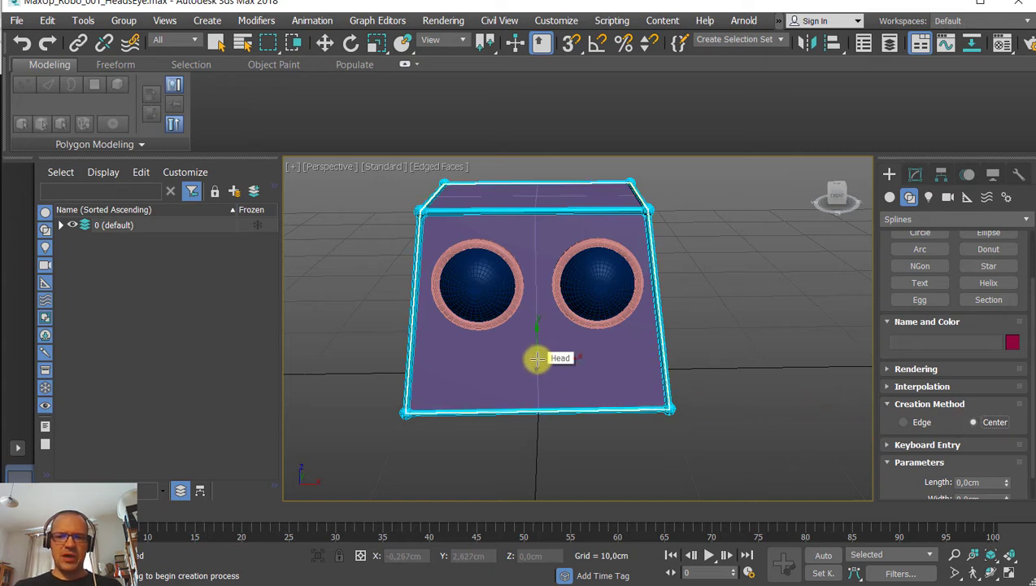
drag(537, 359, 612, 376)
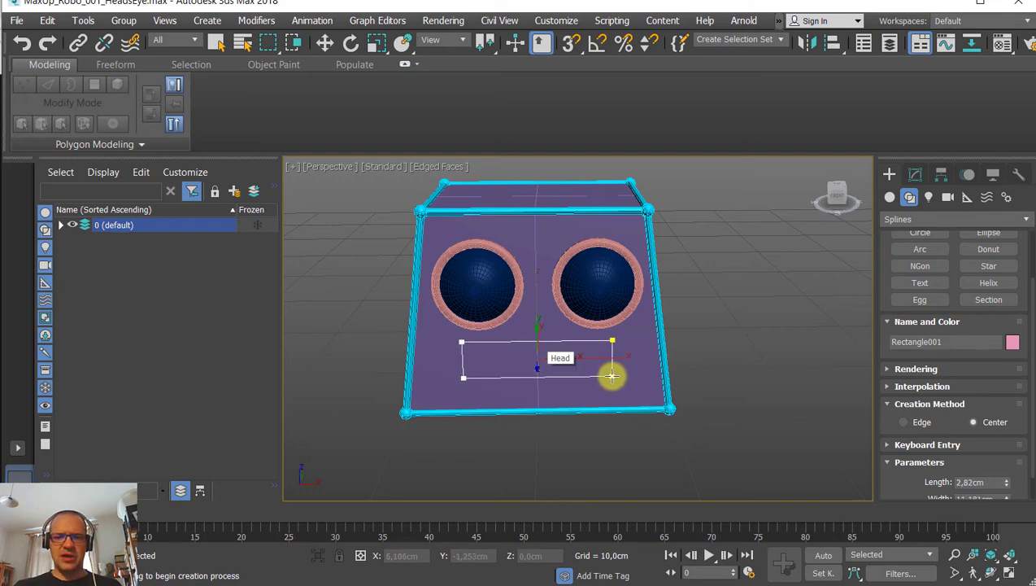
drag(612, 376, 613, 372)
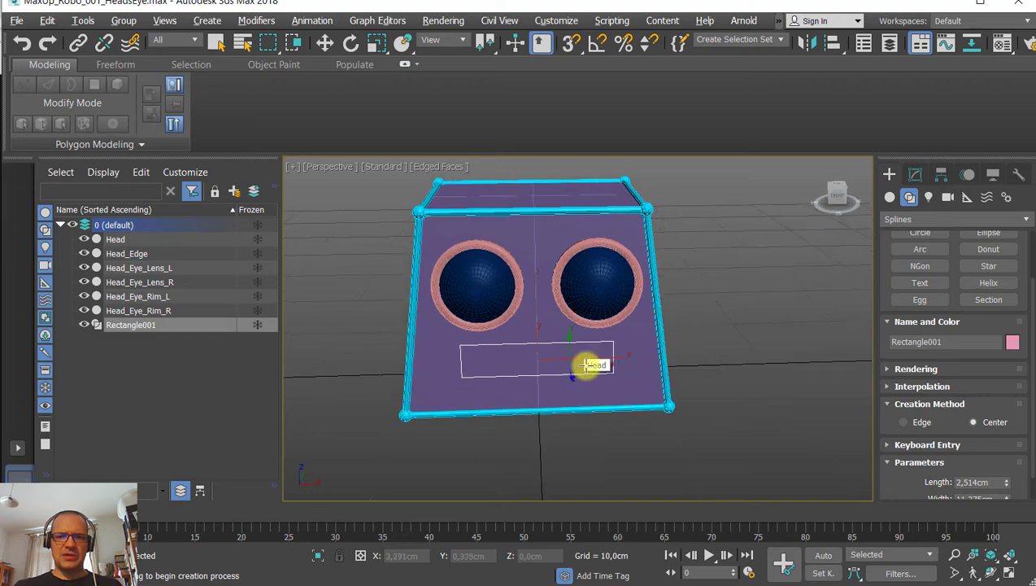
alt+middle_drag(590, 361, 554, 356)
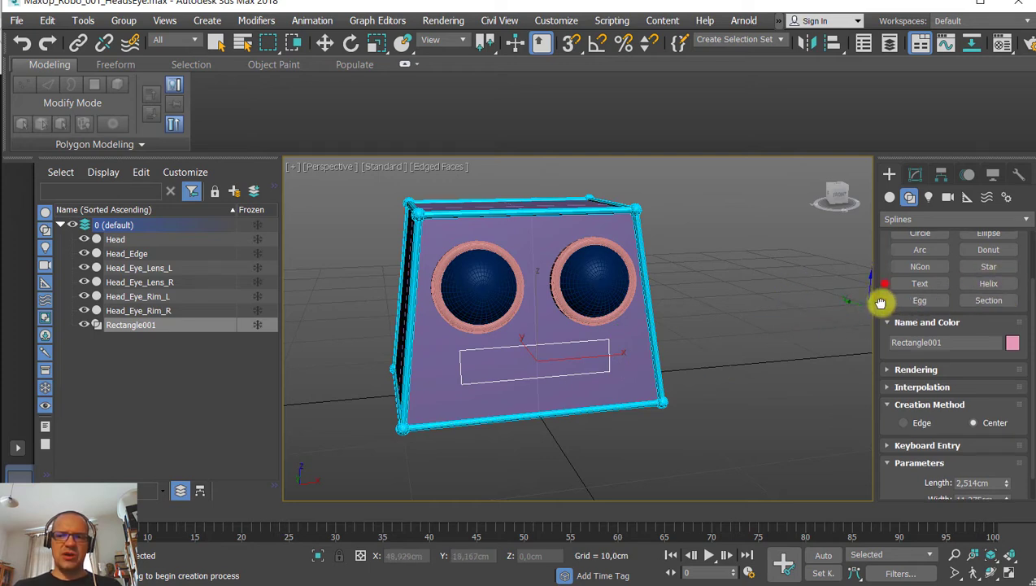
Set the rectangle creation method back to Edge and turn off AutoGrid.
scroll(883, 301, up, 3)
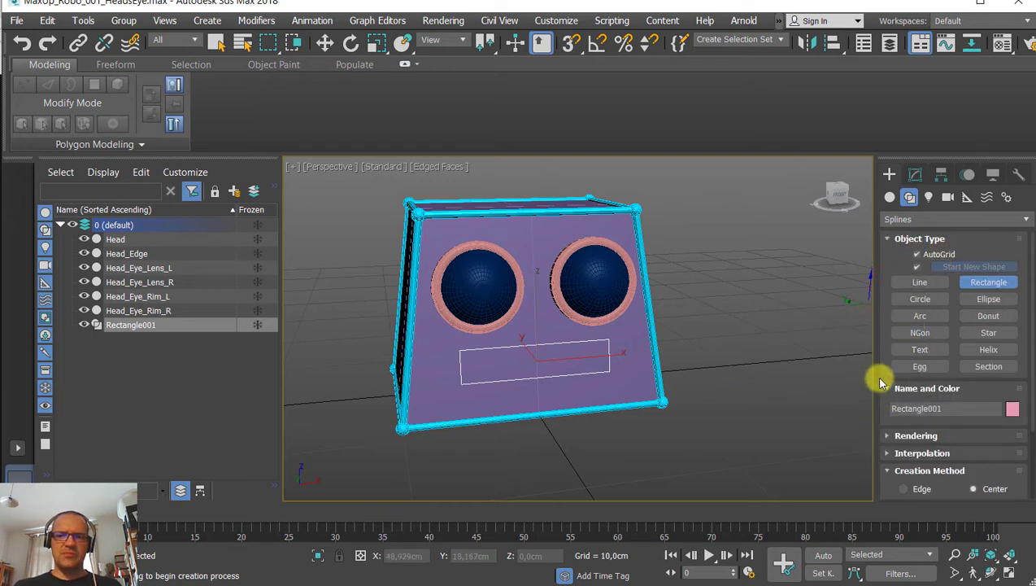
drag(882, 365, 876, 269)
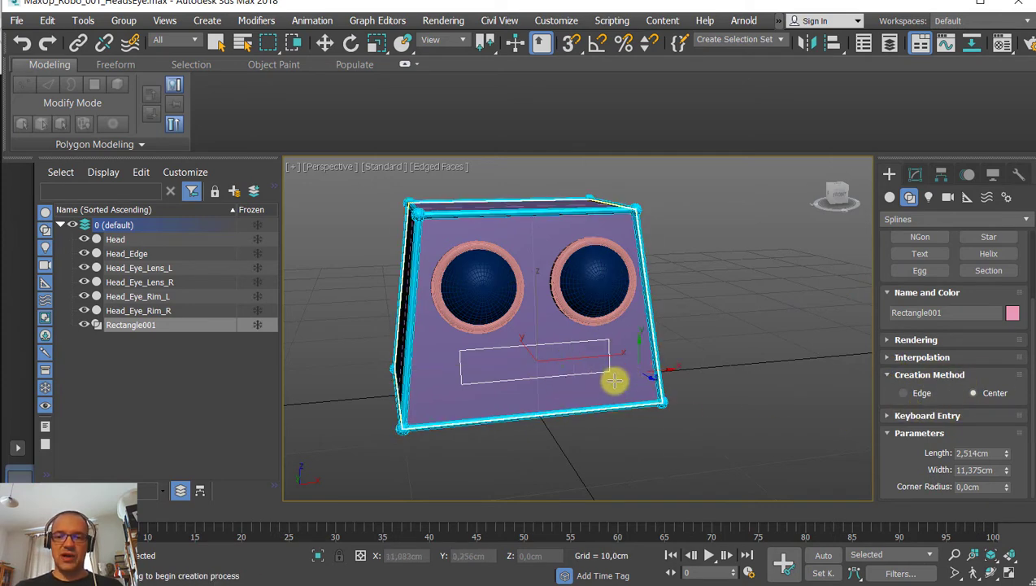
click(903, 393)
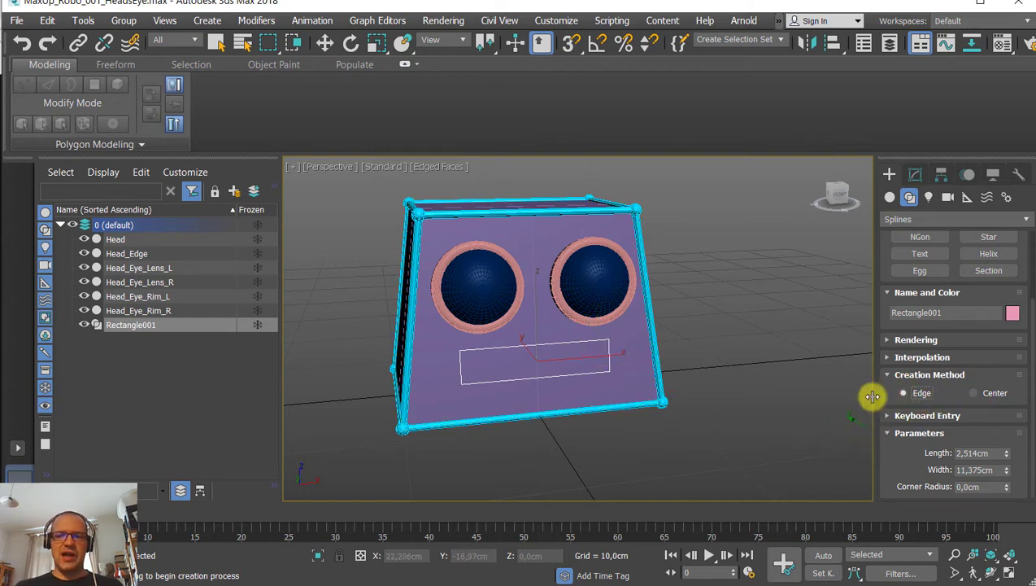
drag(886, 265, 897, 427)
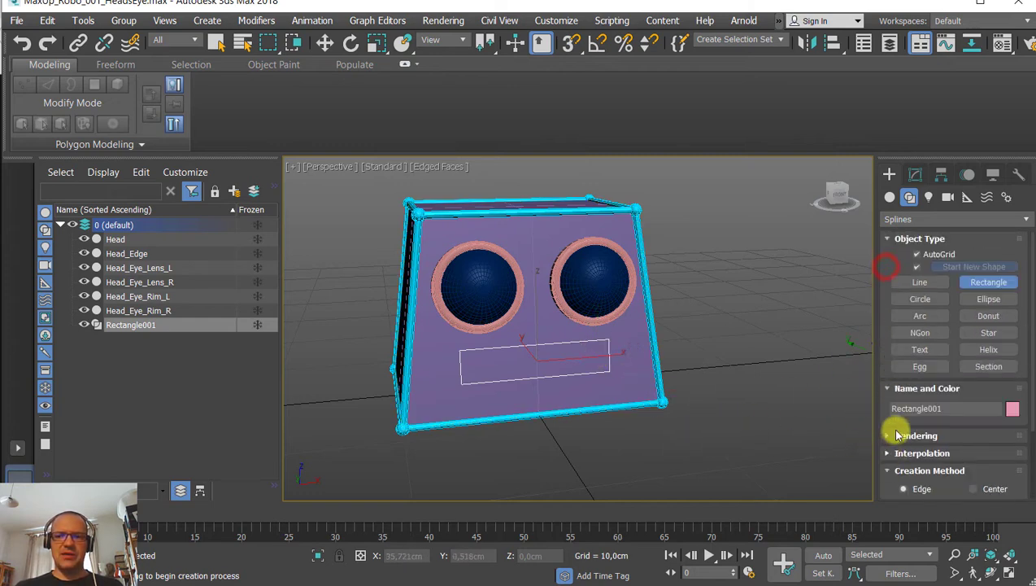
middle_drag(709, 399, 692, 372)
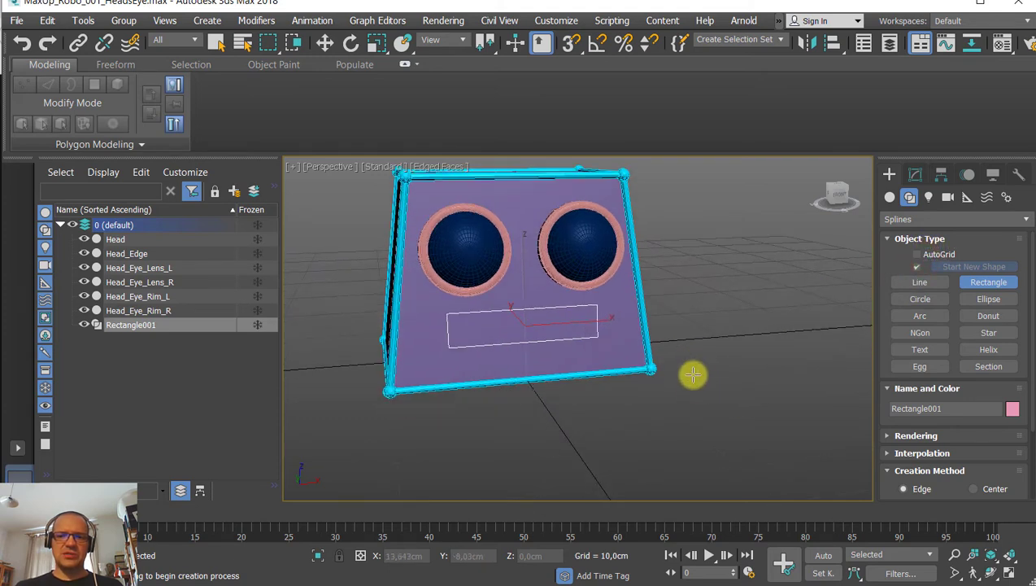
Draw a test rectangle on the ground grid beside the head and delete it.
drag(600, 414, 816, 418)
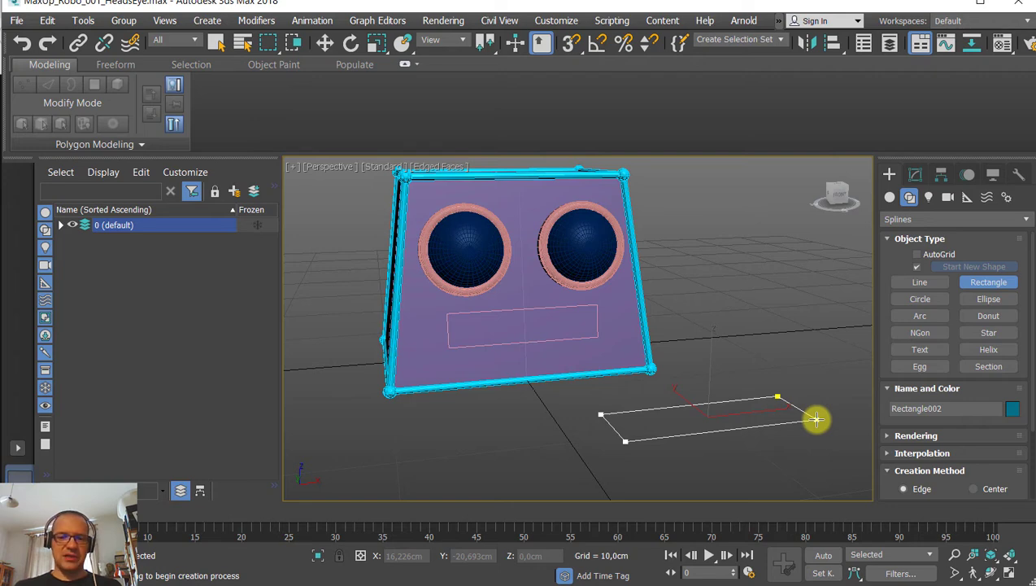
drag(816, 419, 816, 421)
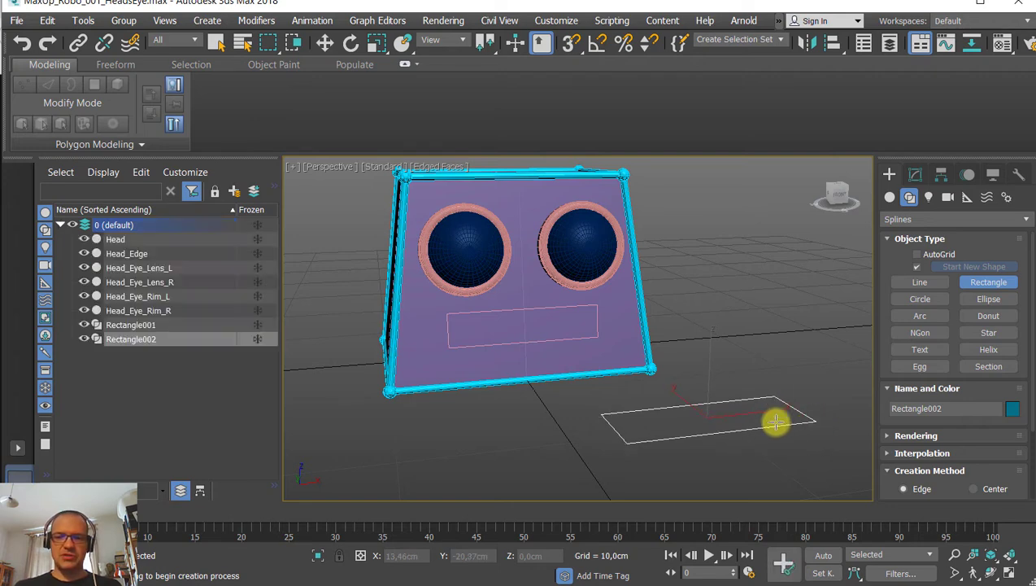
right_click(776, 421)
middle_drag(750, 400, 728, 397)
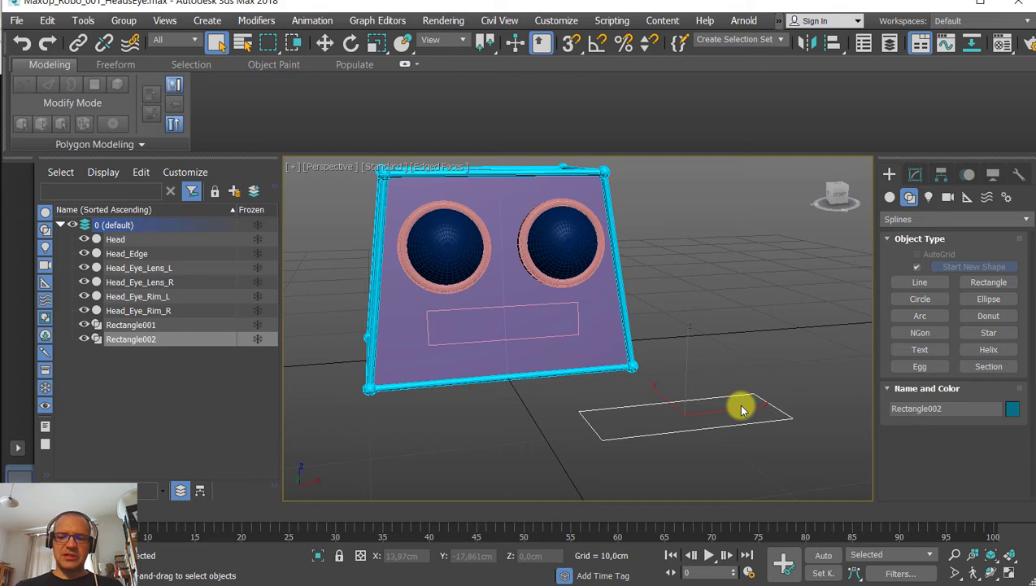
key(Delete)
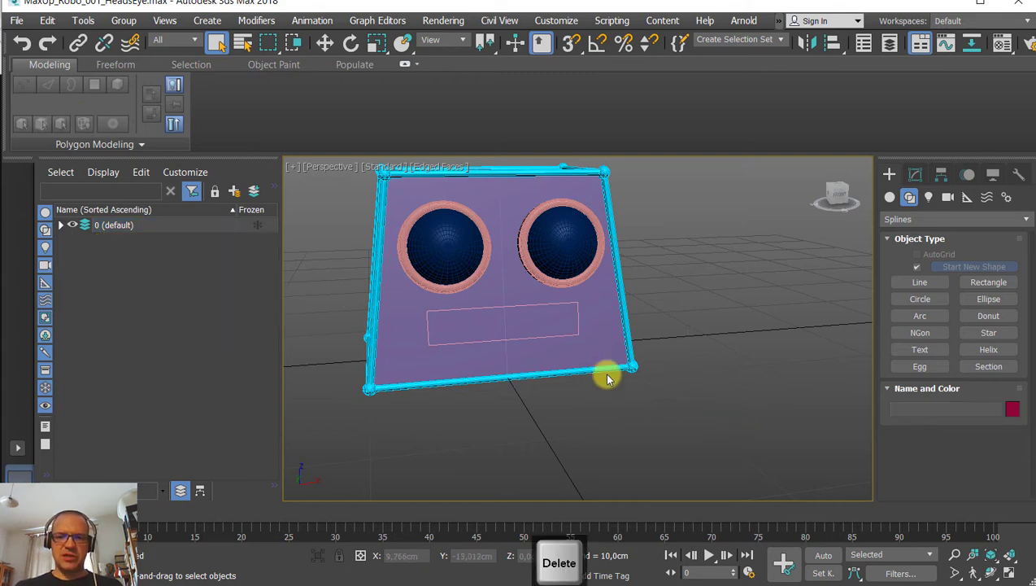
Select the mouth rectangle on the head and round its corners with a radius of about 1.01 cm.
click(523, 304)
scroll(529, 322, up, 6)
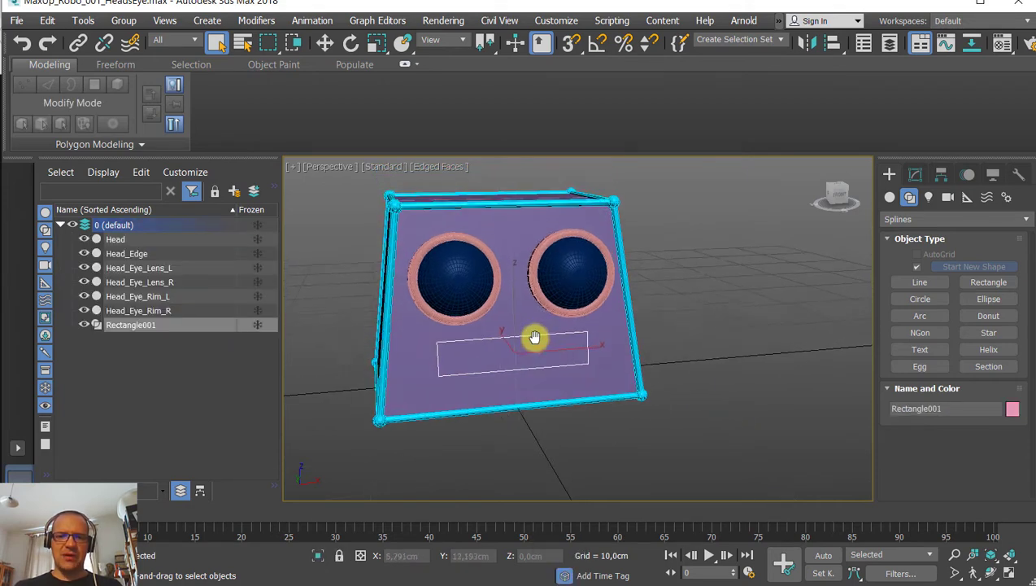
scroll(545, 334, down, 4)
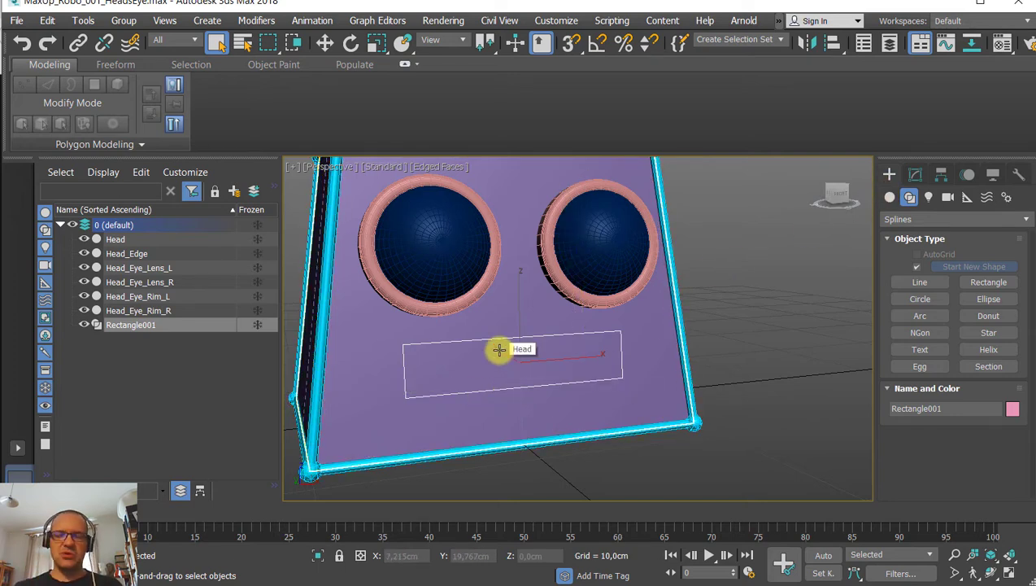
click(916, 175)
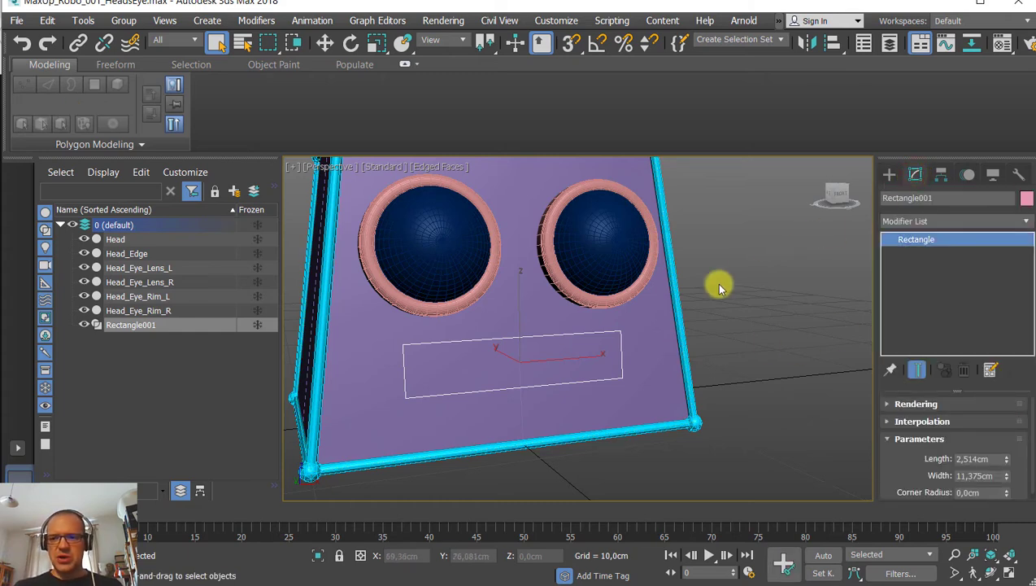
scroll(907, 474, down, 1)
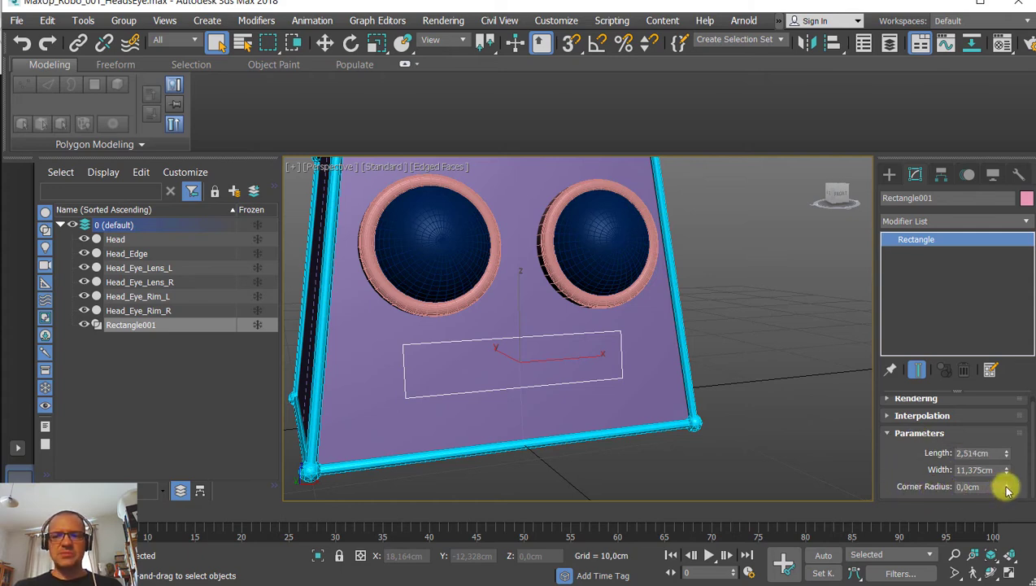
drag(1006, 488, 1009, 418)
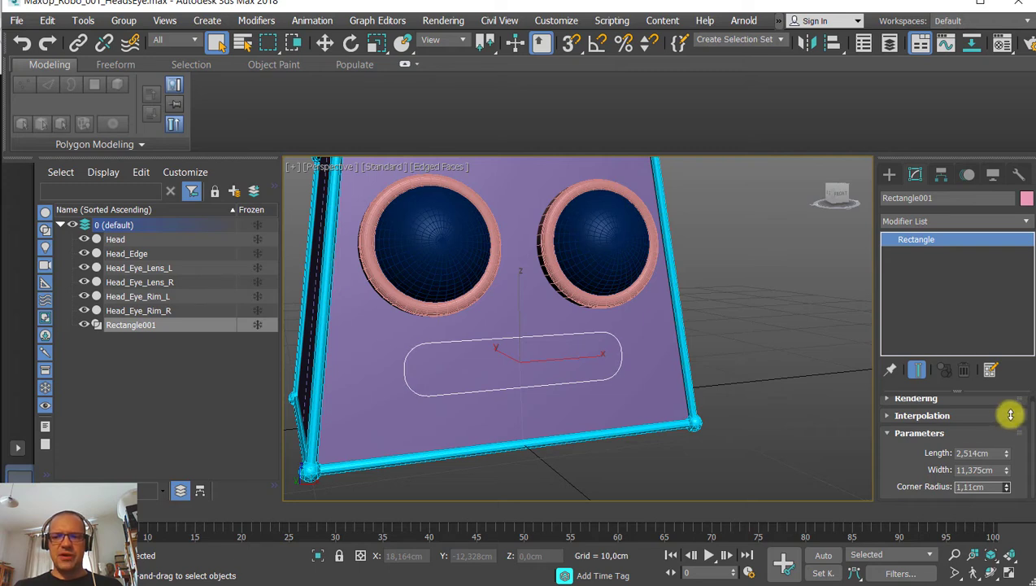
drag(1010, 415, 921, 488)
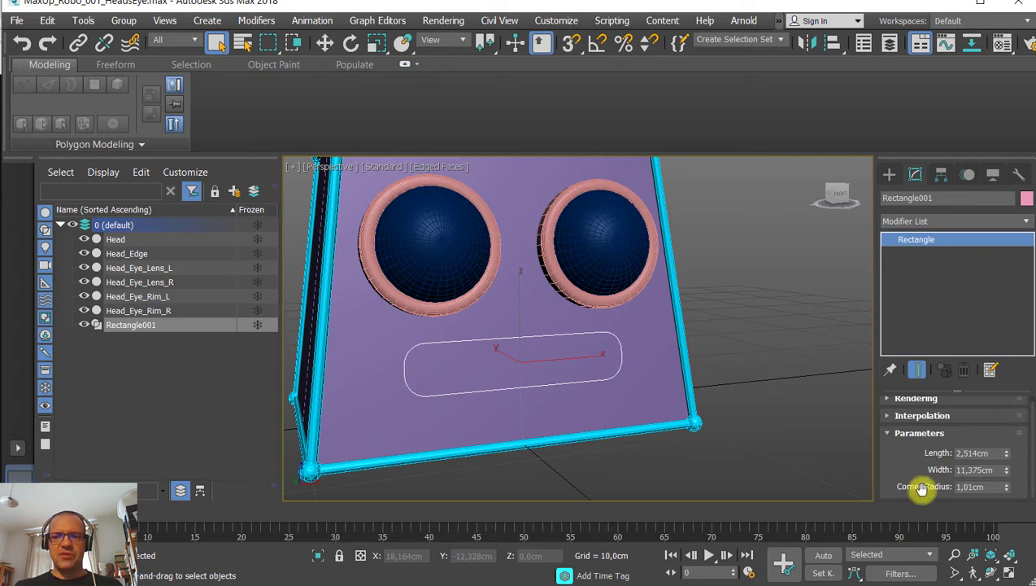
Increase the mouth rectangle's corner radius to about 1.747 cm and inspect its rounded ends up close.
double_click(968, 452)
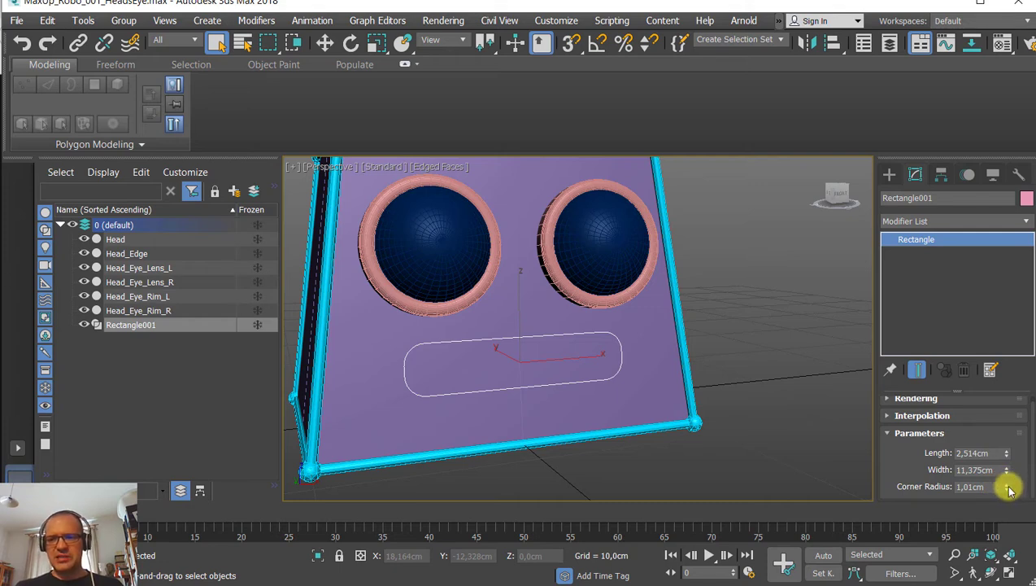
drag(1011, 484, 1026, 455)
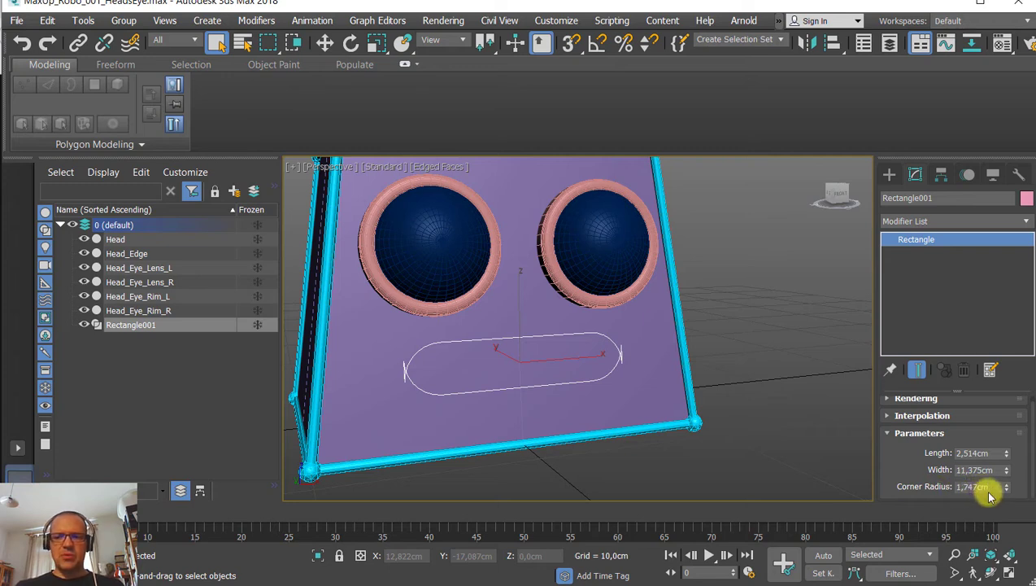
middle_drag(467, 357, 466, 357)
scroll(466, 357, up, 4)
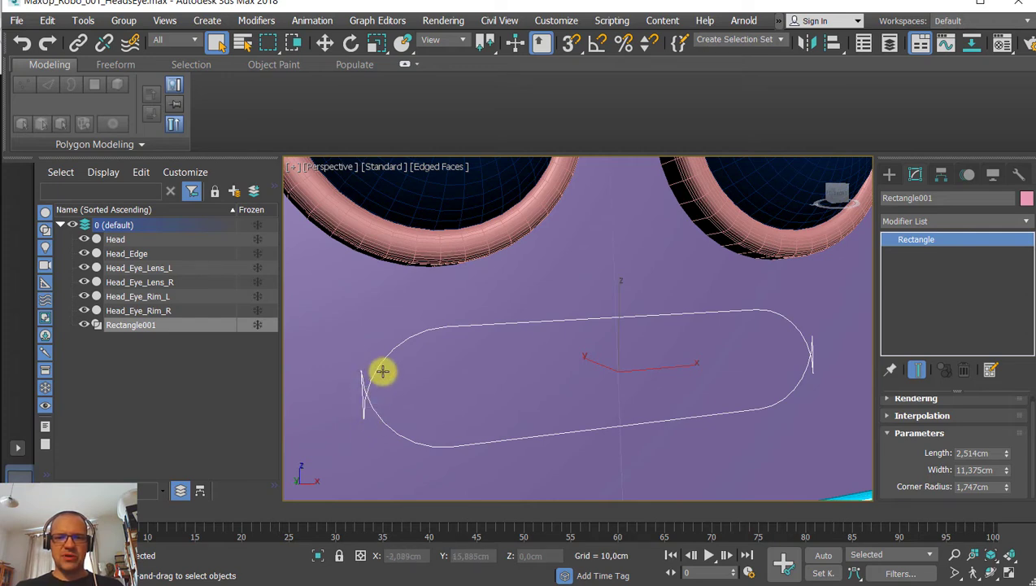
Set the mouth rectangle's length to 2,5 cm and its corner radius to 1,2 cm.
double_click(988, 453)
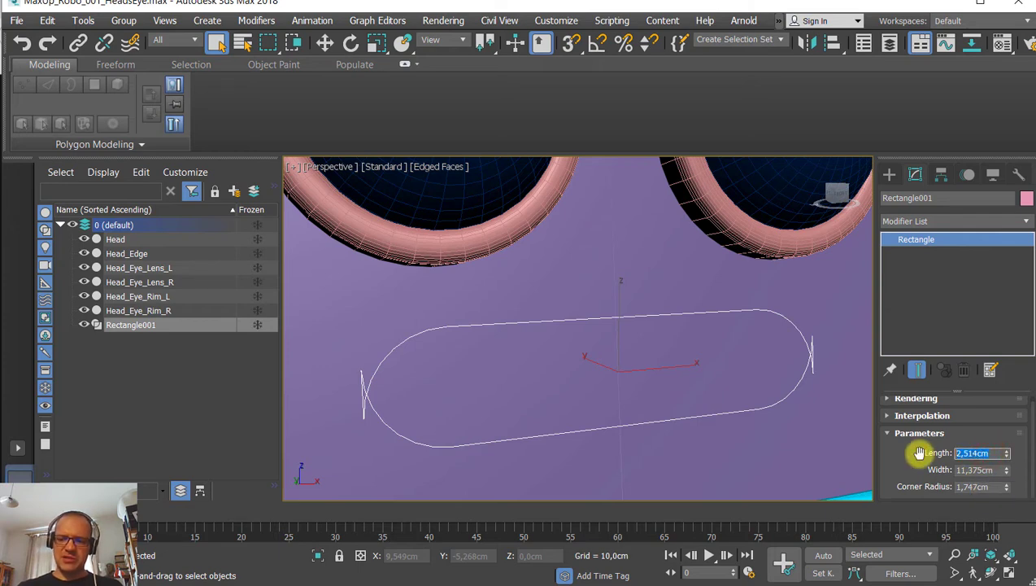
text(2,5)
key(Return)
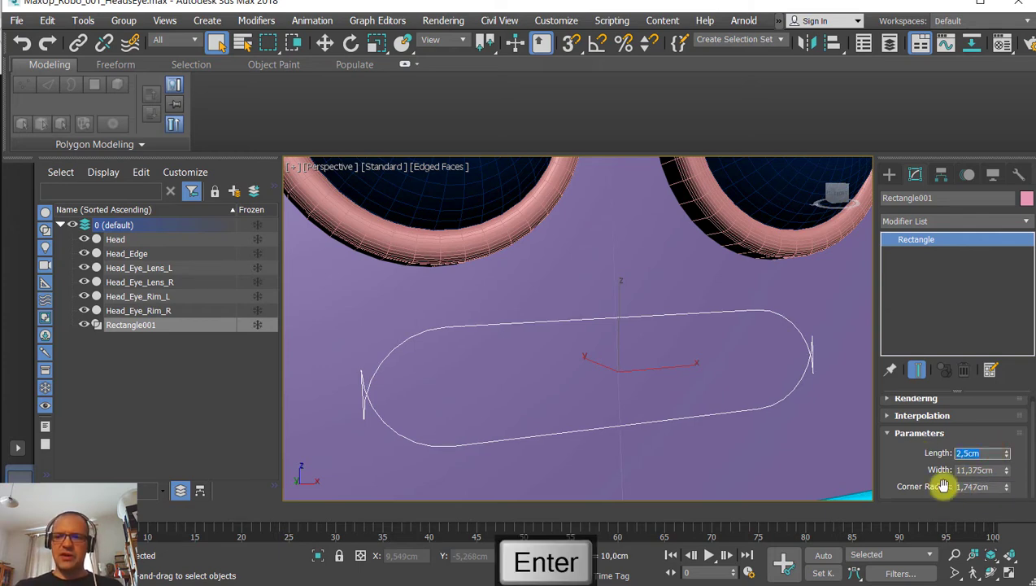
double_click(999, 486)
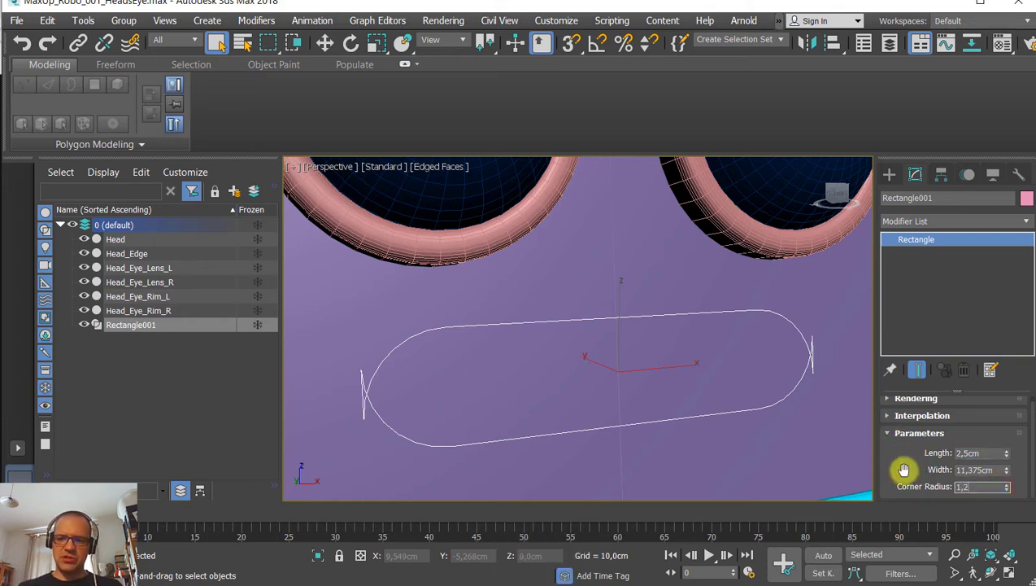
text(1,2)
key(Return)
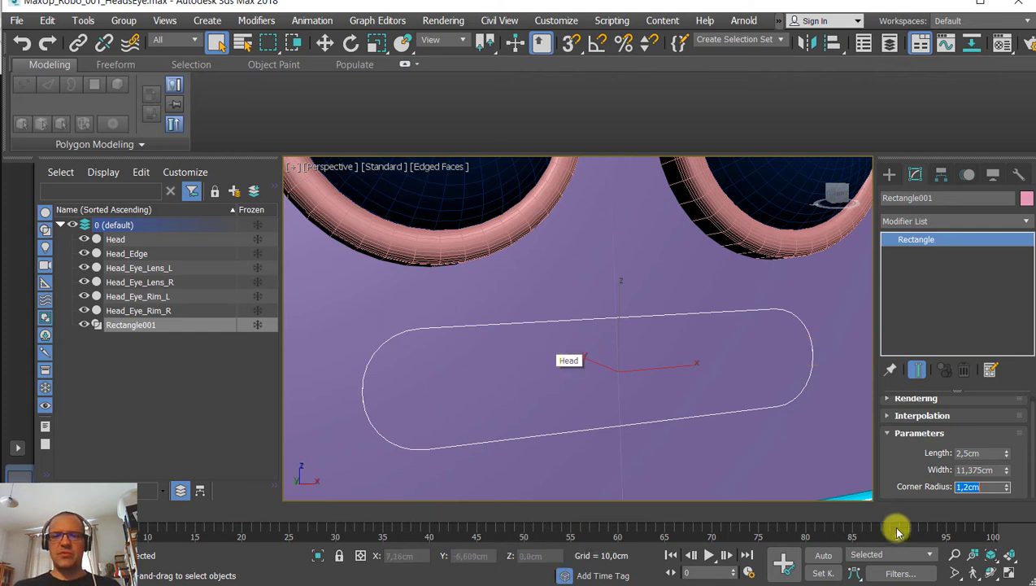
scroll(446, 396, down, 3)
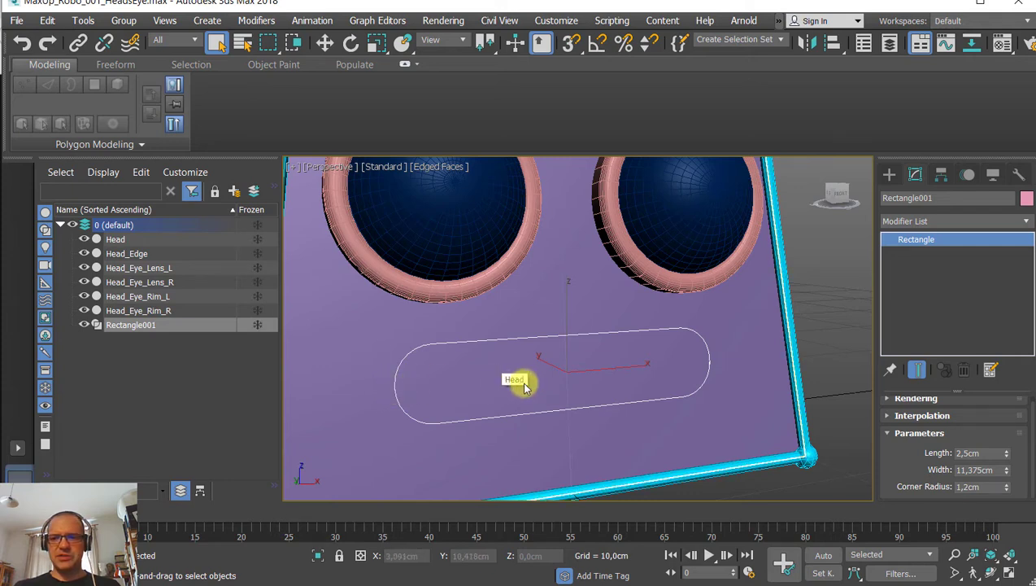
Enable the mouth spline's rendering in both the renderer and the viewport so it displays as a radial tube.
drag(898, 460, 898, 465)
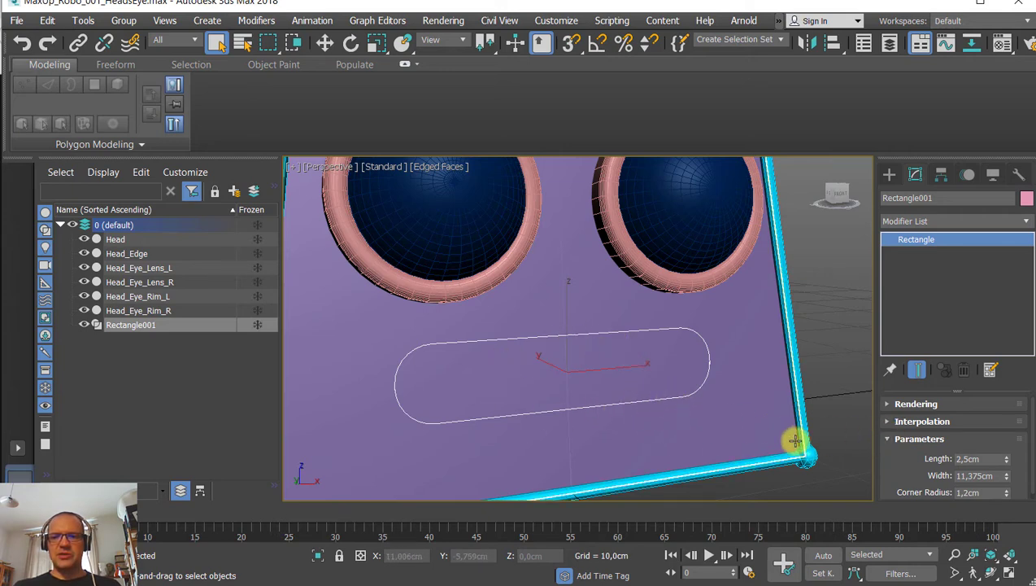
click(886, 406)
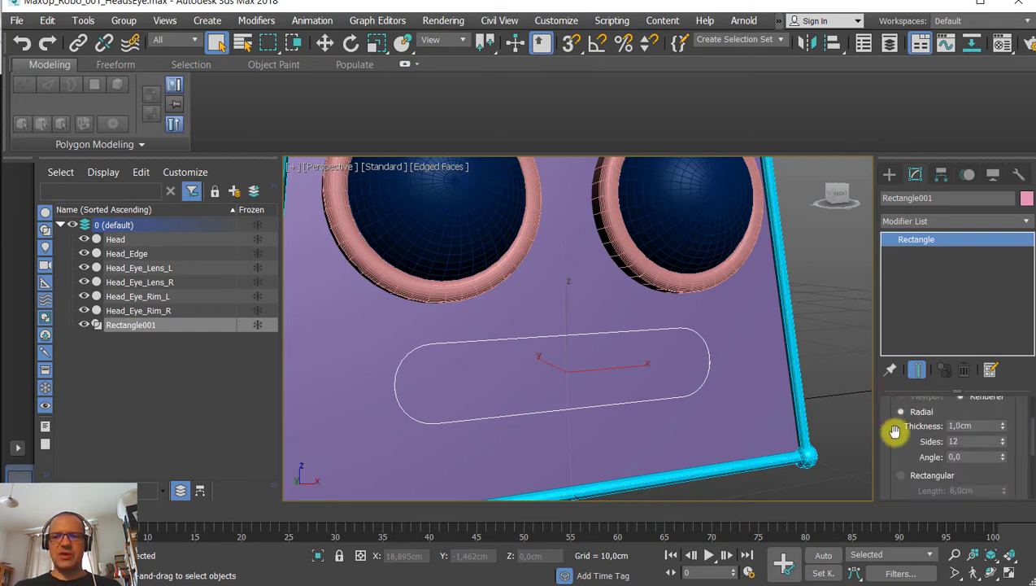
scroll(893, 423, up, 2)
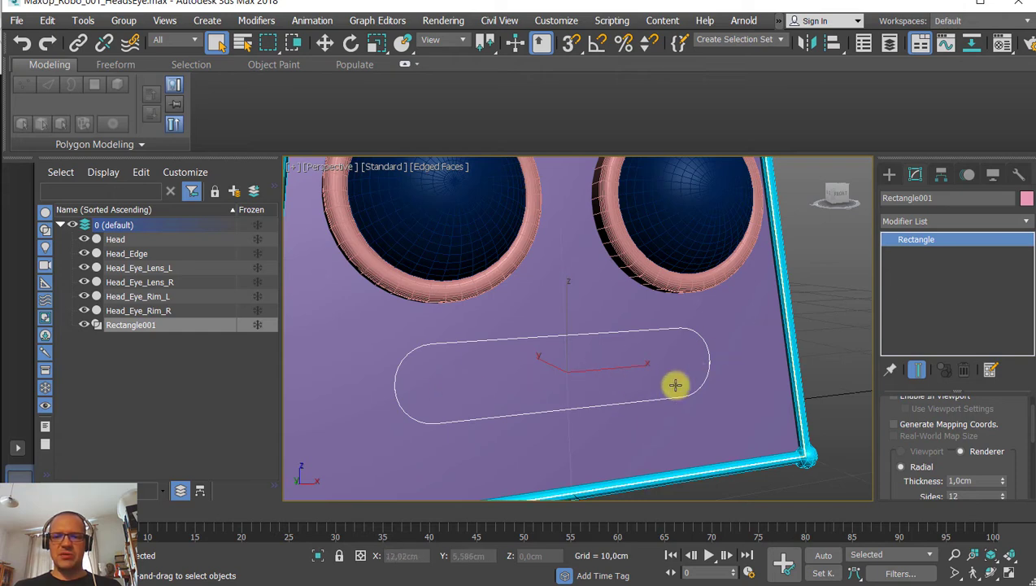
drag(907, 453, 919, 504)
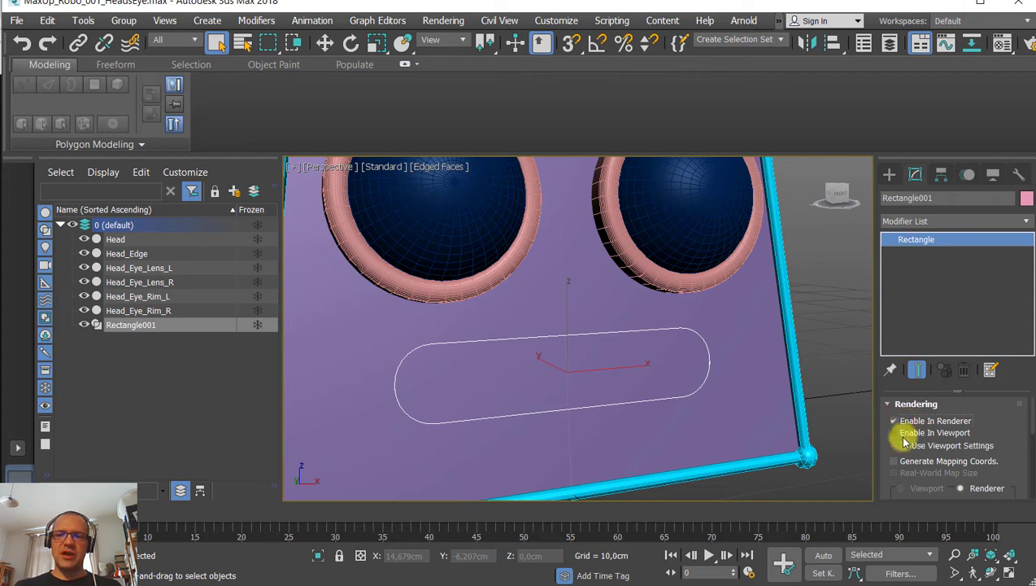
click(896, 434)
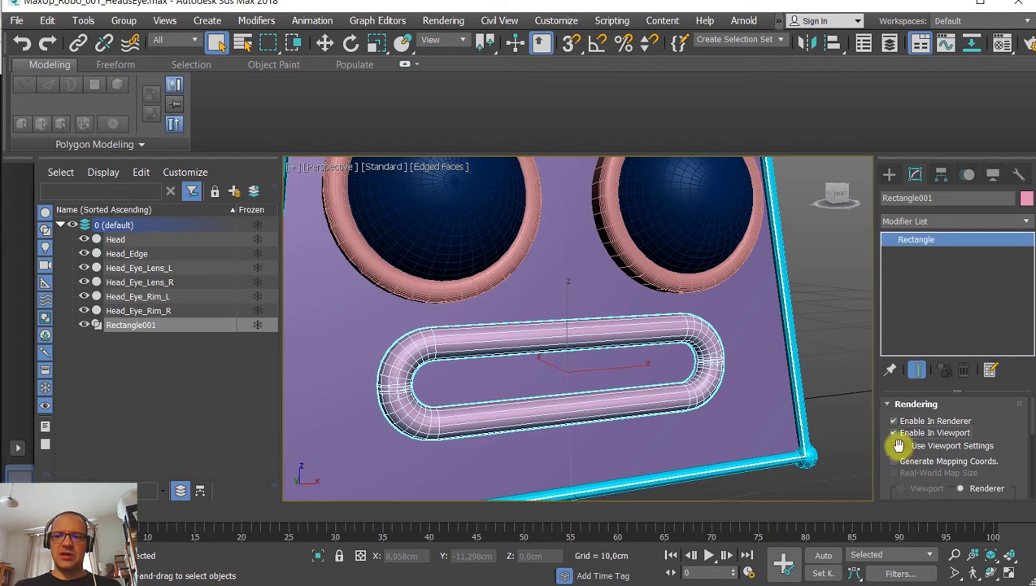
Inspect the overlapping mesh at the mouth tube's rounded end and reduce the corner radius to about 1,104 cm.
scroll(902, 414, down, 2)
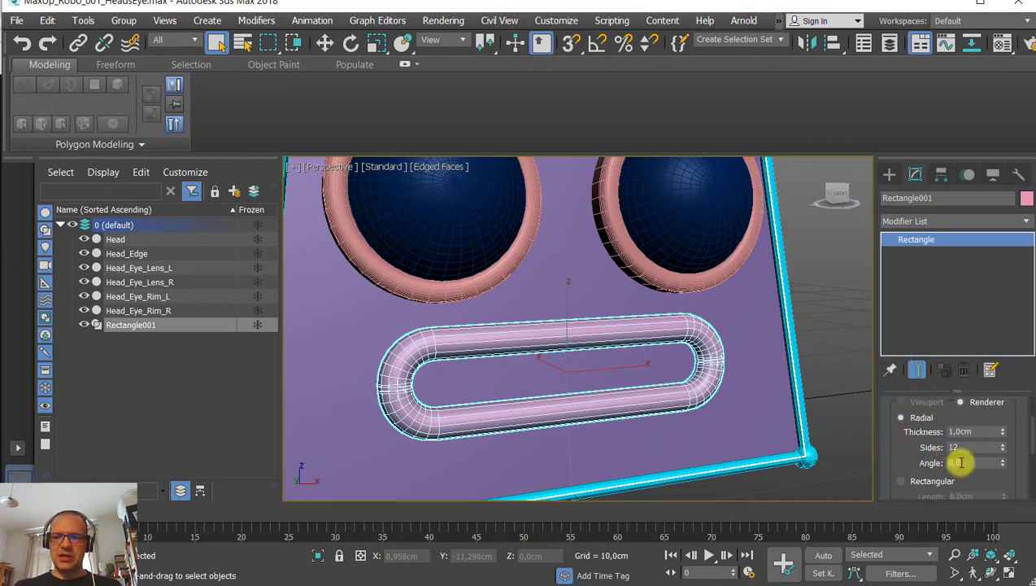
scroll(713, 382, up, 6)
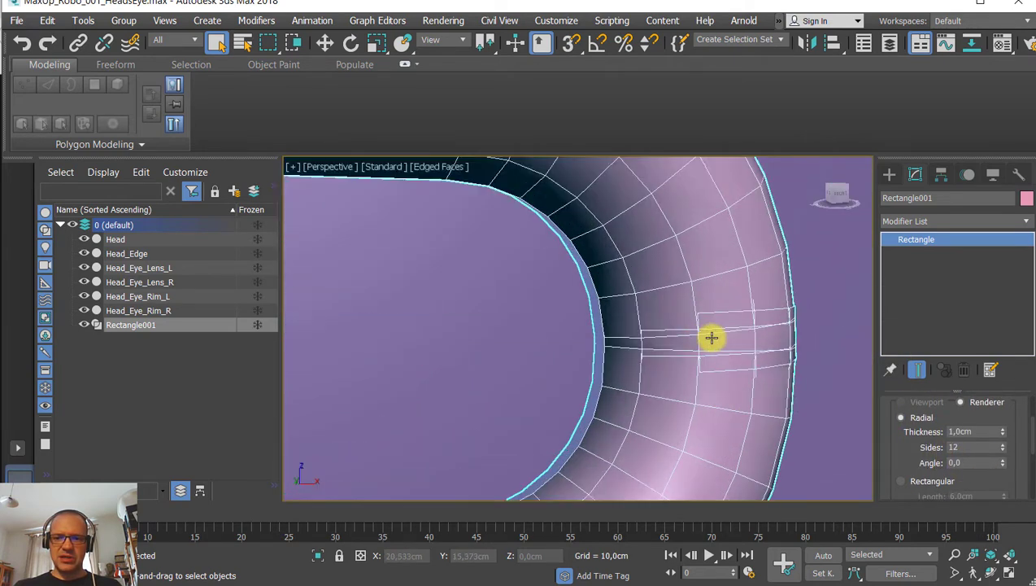
scroll(711, 338, up, 2)
scroll(726, 340, down, 3)
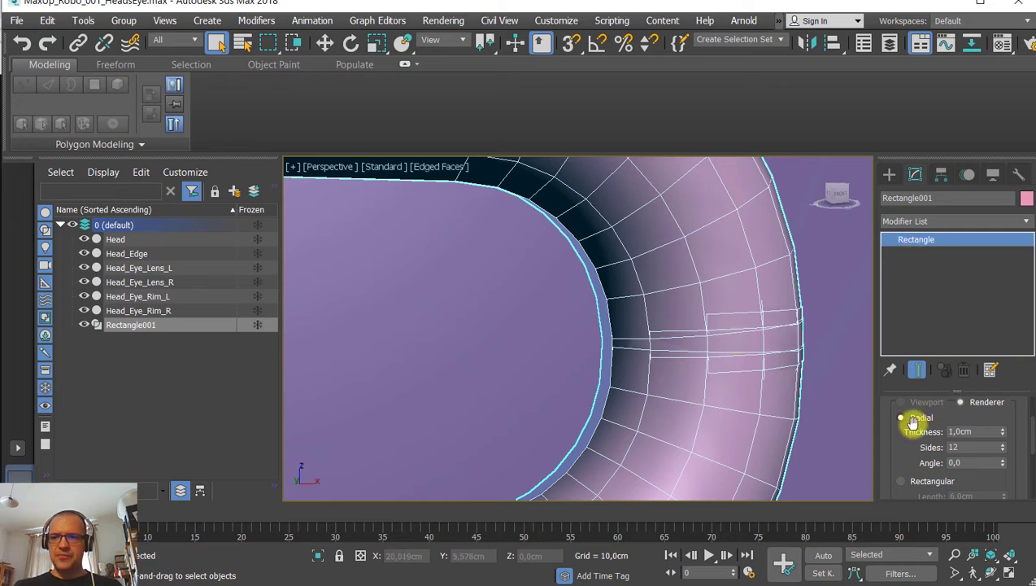
click(927, 480)
drag(914, 438, 905, 370)
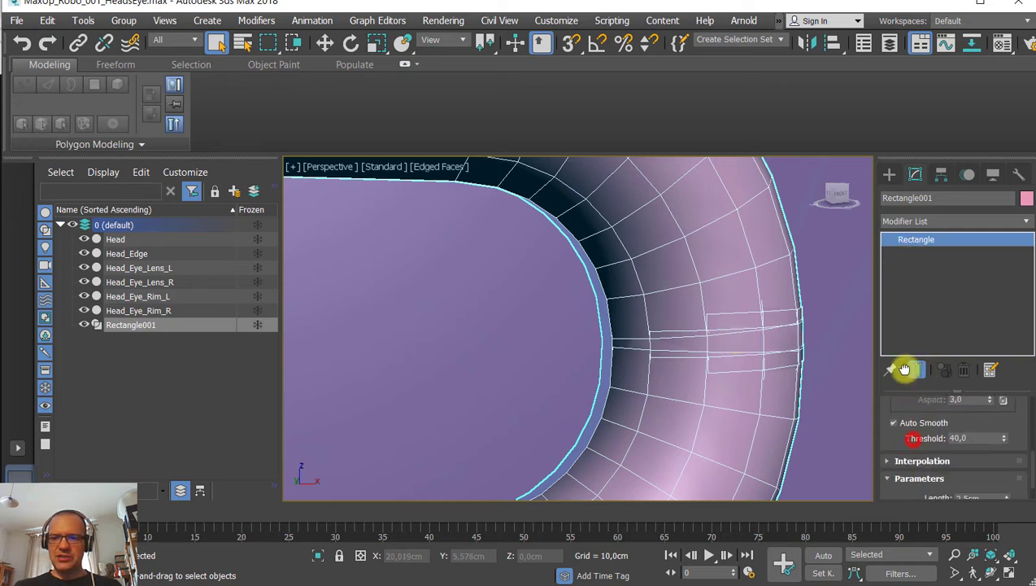
scroll(932, 428, down, 2)
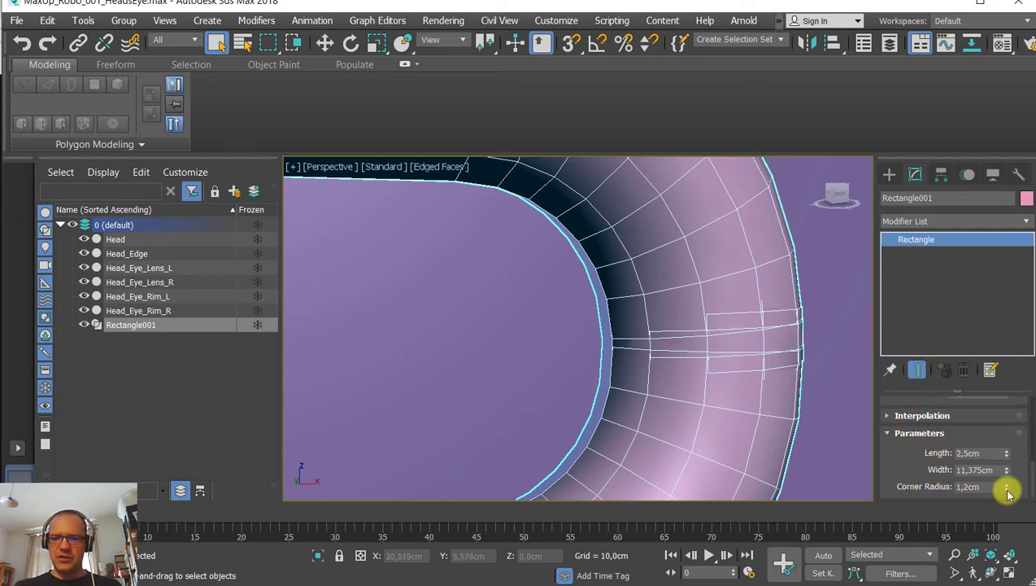
drag(1007, 492, 1007, 493)
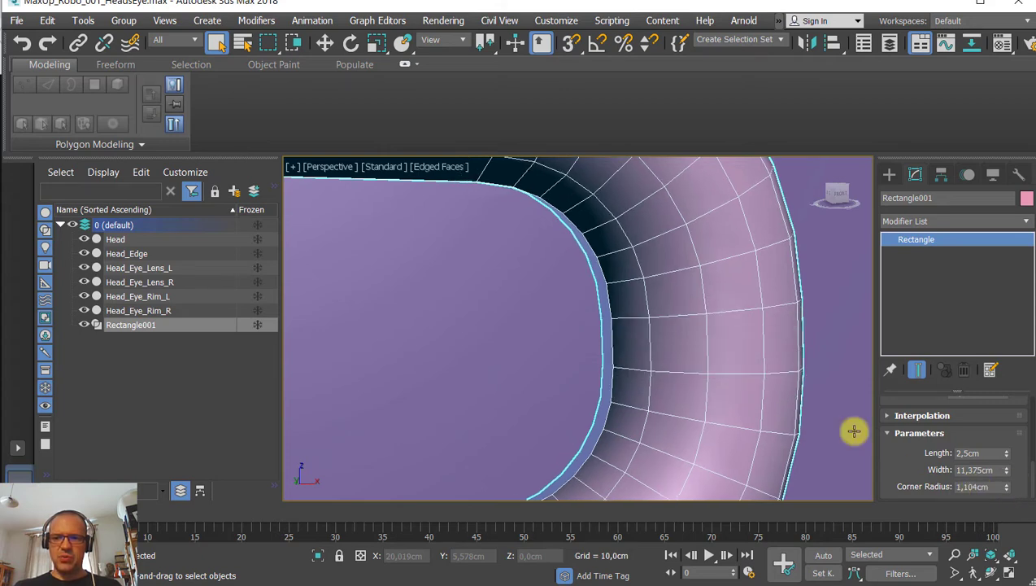
Examine both rounded ends of the mouth tube, with edged faces switched off and back on.
middle_drag(567, 308, 621, 318)
scroll(621, 325, down, 10)
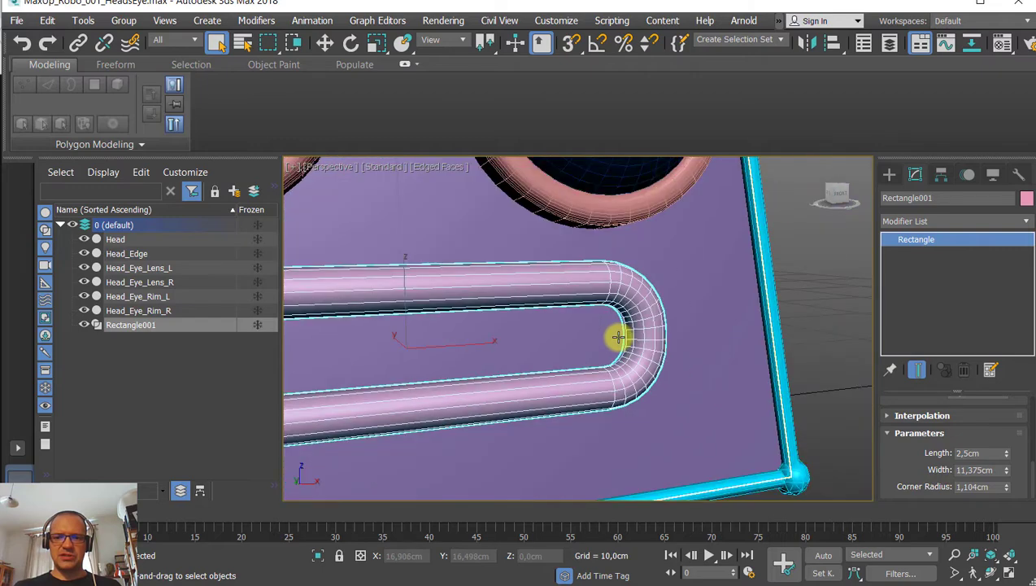
scroll(493, 367, up, 8)
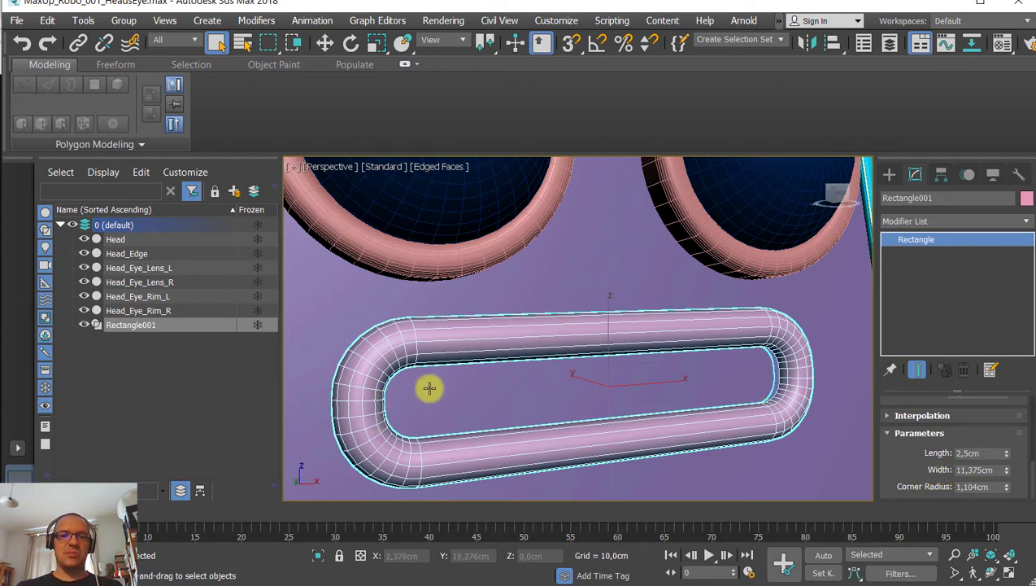
middle_drag(495, 386, 465, 393)
scroll(521, 344, down, 2)
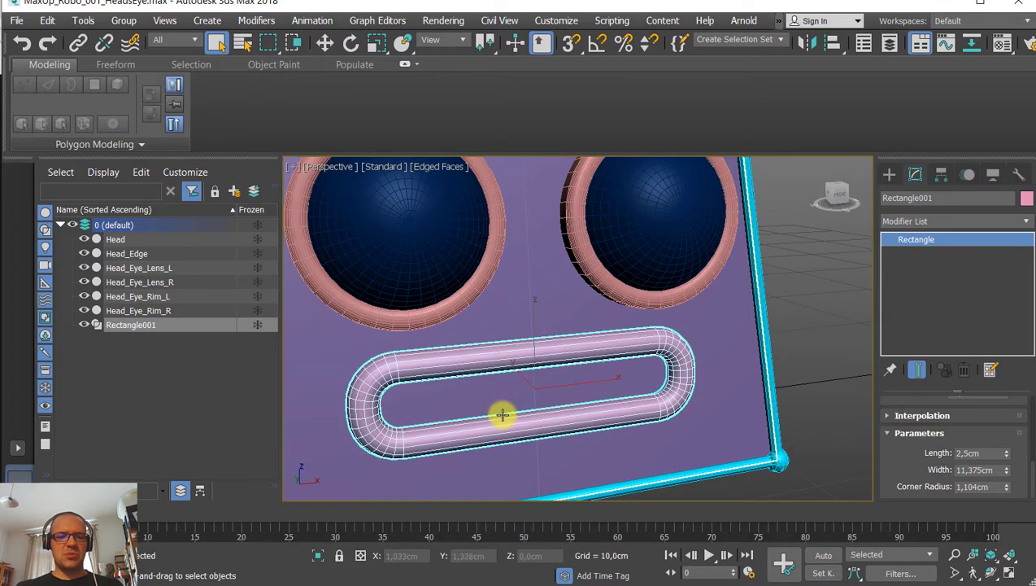
key(F4)
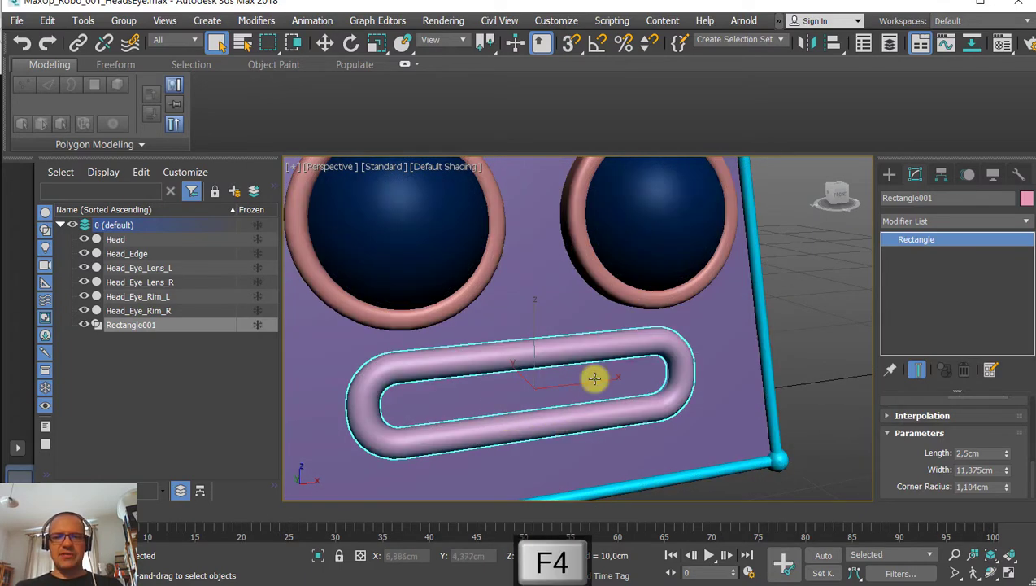
key(F4)
scroll(603, 370, up, 3)
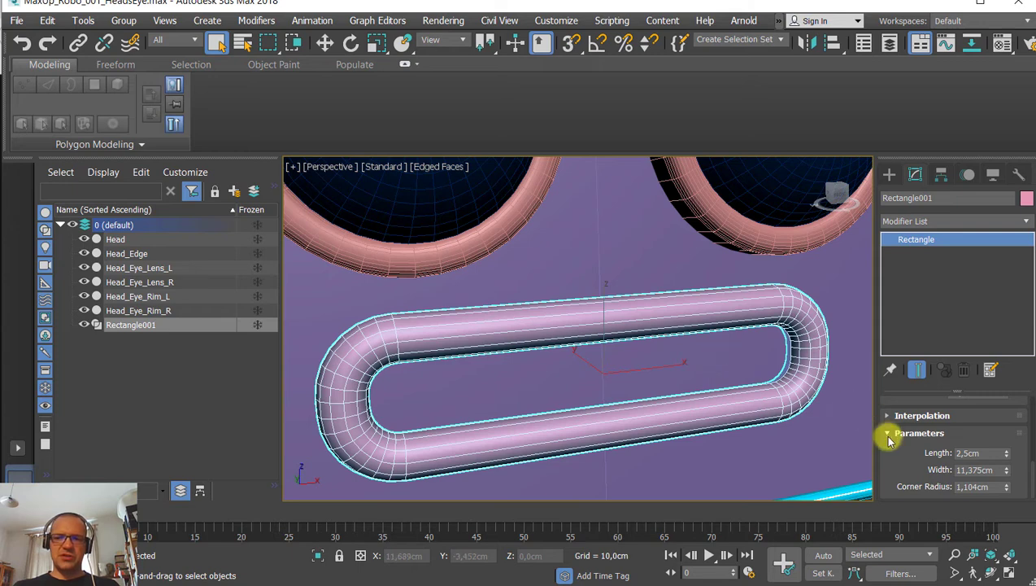
Expand the mouth rectangle's interpolation settings and raise the steps to 8.
mouse_move(893, 452)
mouse_down()
mouse_move(902, 482)
mouse_move(911, 385)
mouse_move(921, 493)
mouse_move(926, 407)
mouse_move(907, 463)
mouse_up()
click(924, 428)
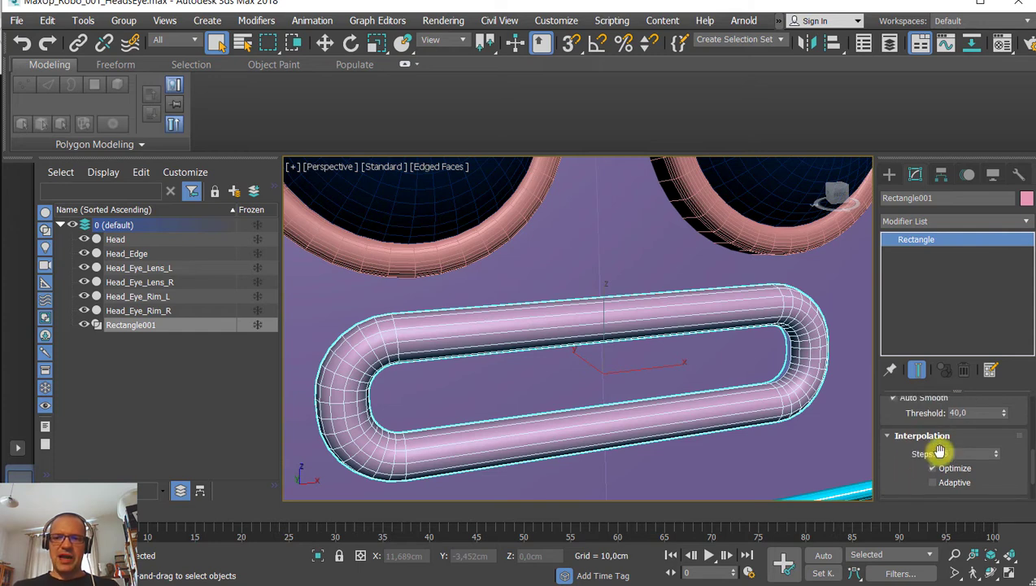
click(996, 454)
click(996, 453)
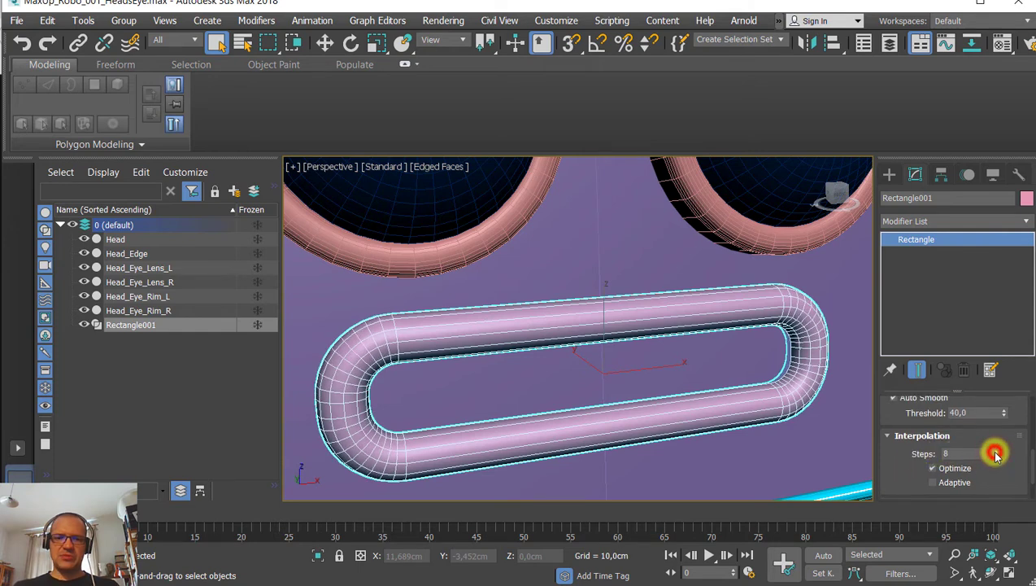
scroll(905, 488, up, 3)
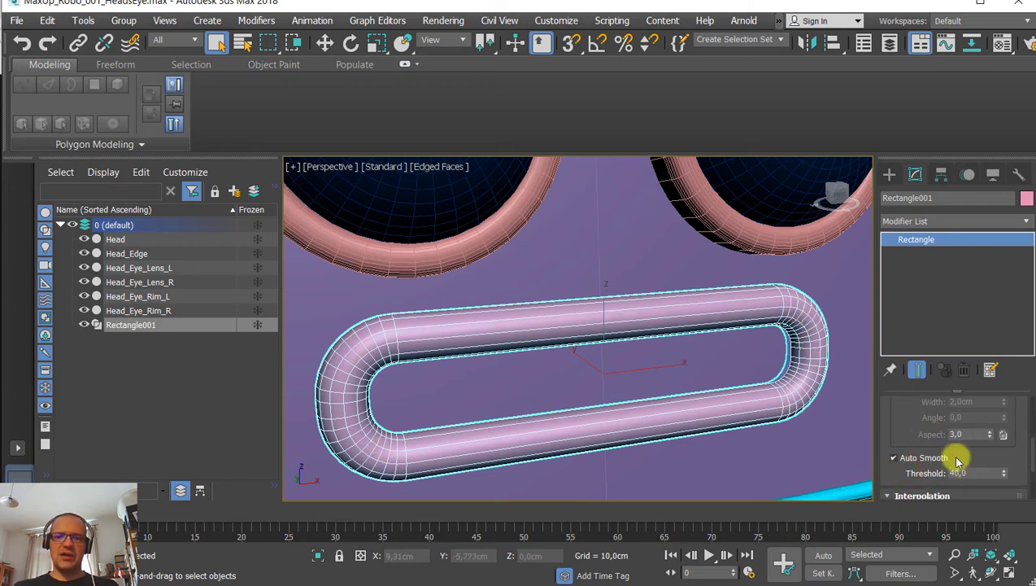
Enlarge the parameter area below the modifier stack and lower the mouth spline's interpolation steps to 4.
drag(912, 427, 901, 368)
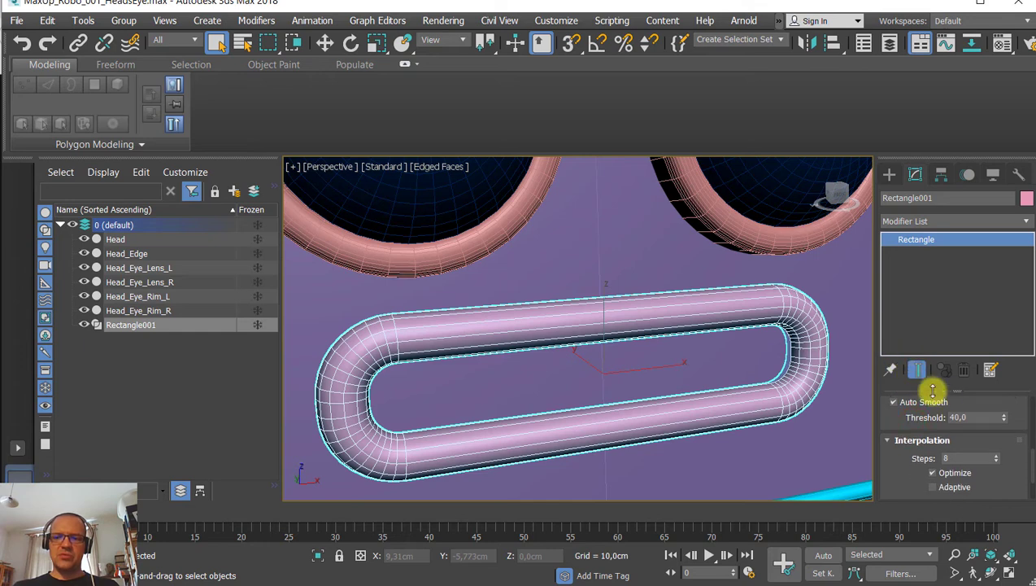
drag(955, 391, 957, 312)
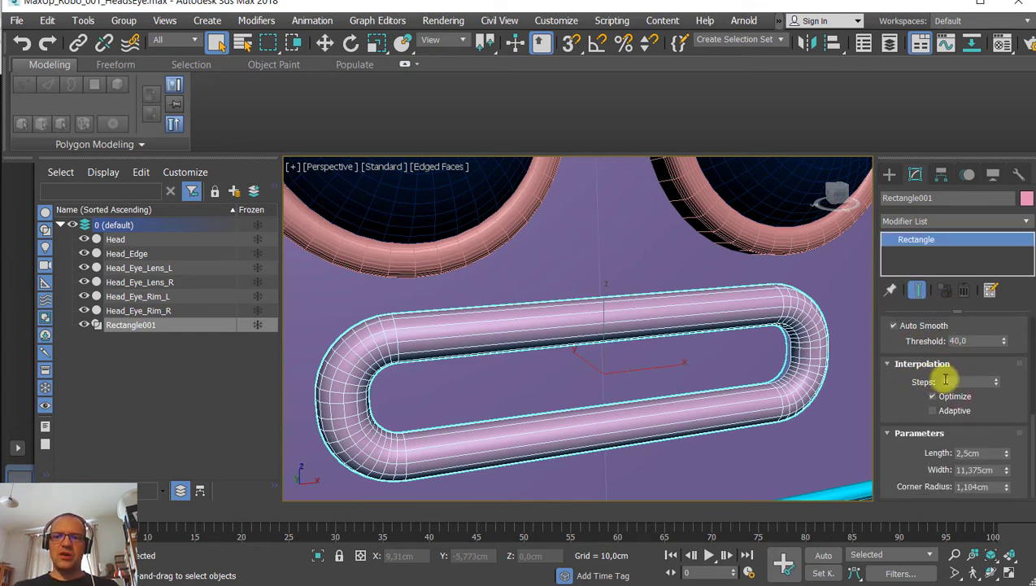
click(996, 386)
click(996, 386)
click(995, 386)
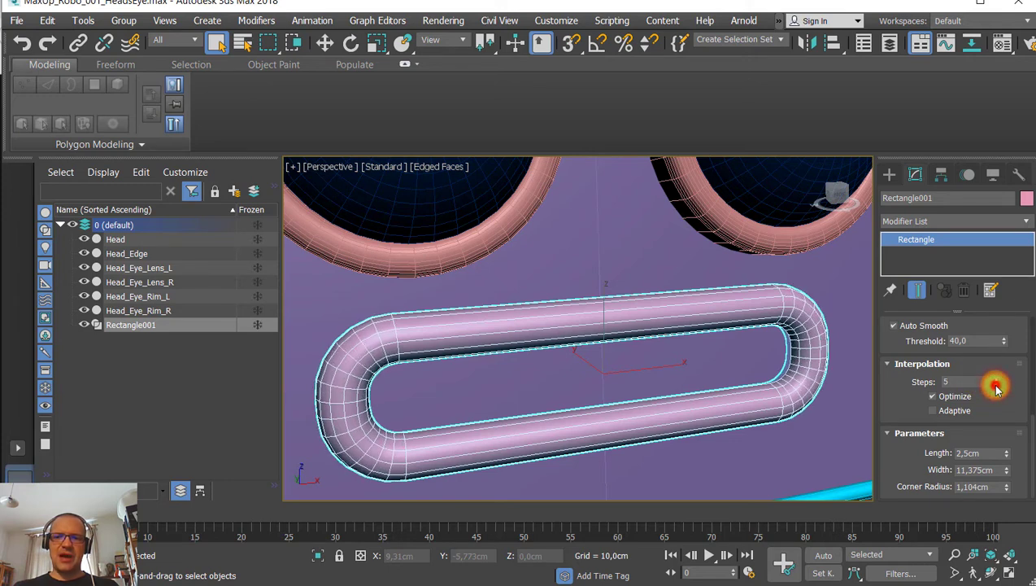
click(995, 387)
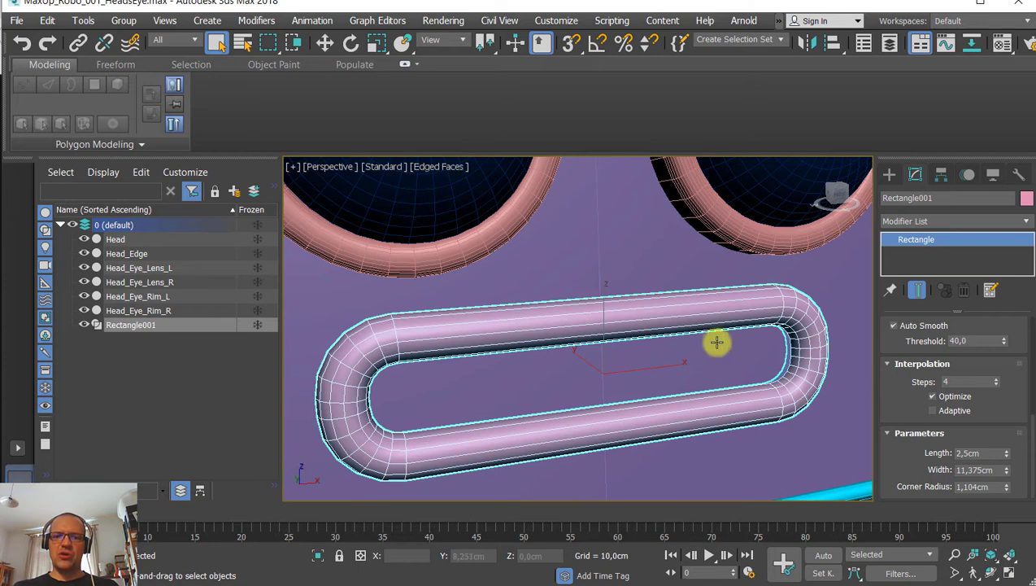
Turn off the mouth spline's rendering in the renderer and in the viewport to show the bare outline.
drag(912, 381, 902, 475)
scroll(920, 363, up, 5)
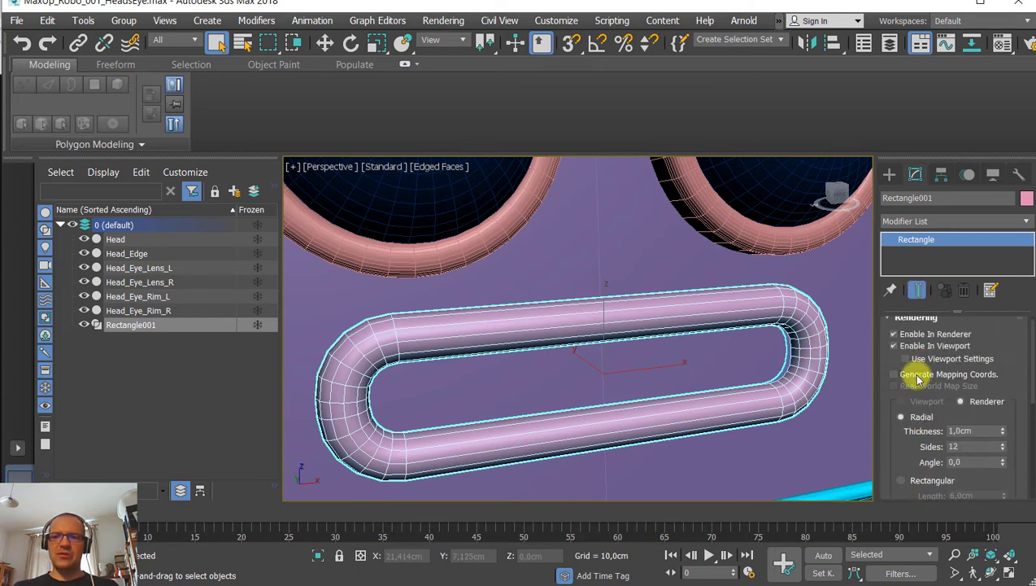
click(902, 334)
click(901, 346)
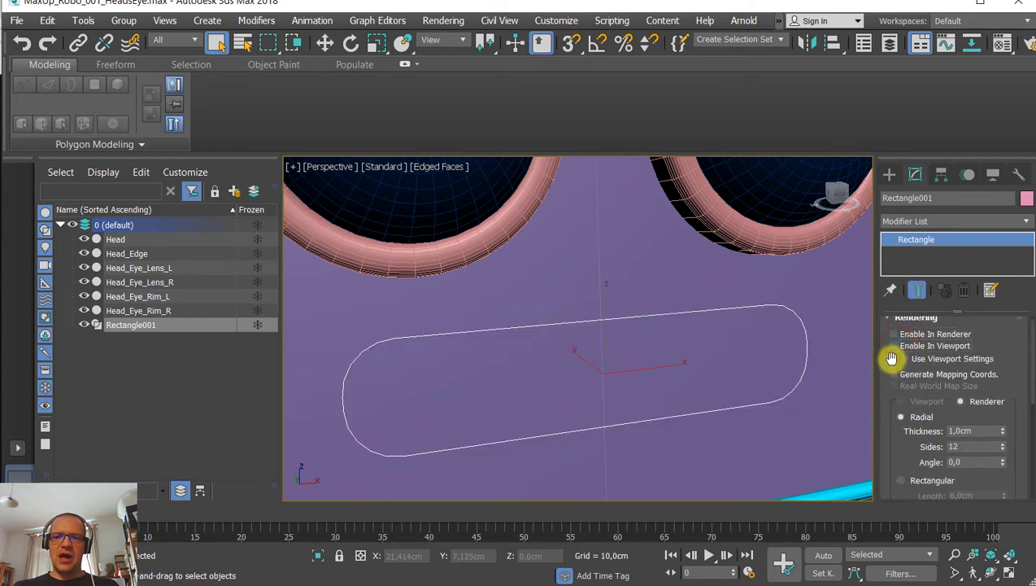
Lower the bare mouth outline's interpolation steps to 0, then raise them to 1 to compare the corner segments.
scroll(905, 431, down, 4)
scroll(915, 427, down, 2)
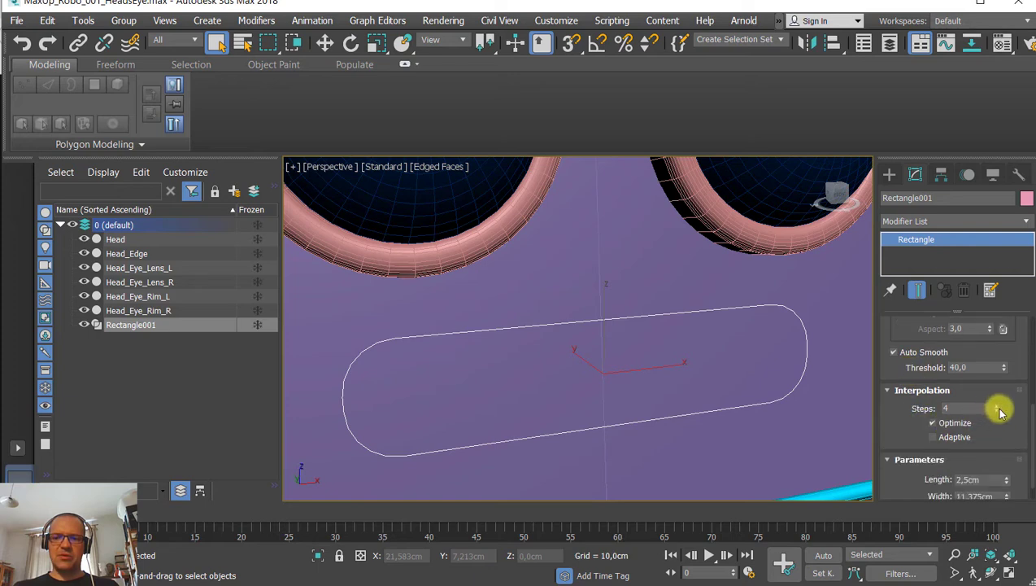
drag(996, 409, 998, 437)
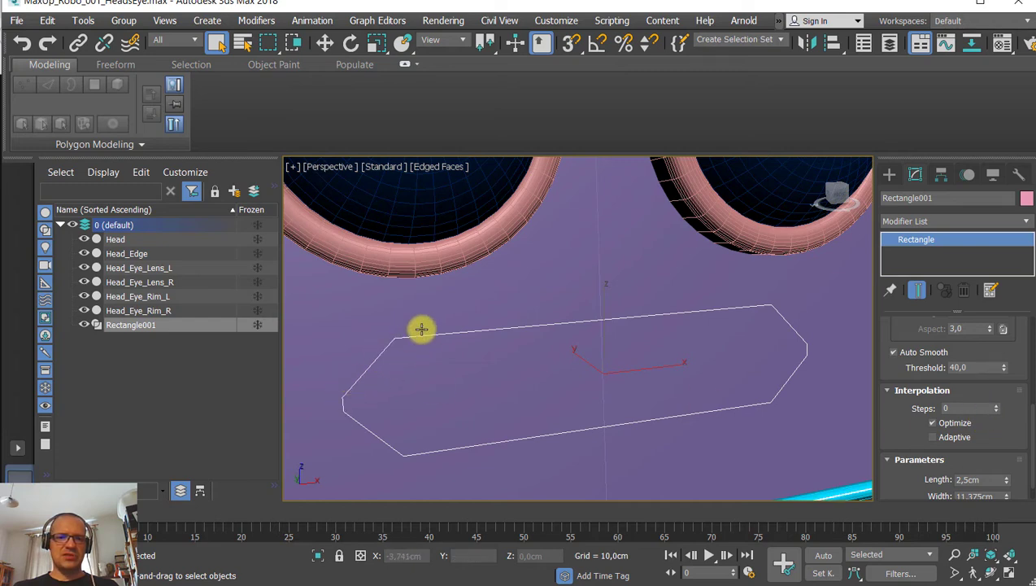
click(996, 405)
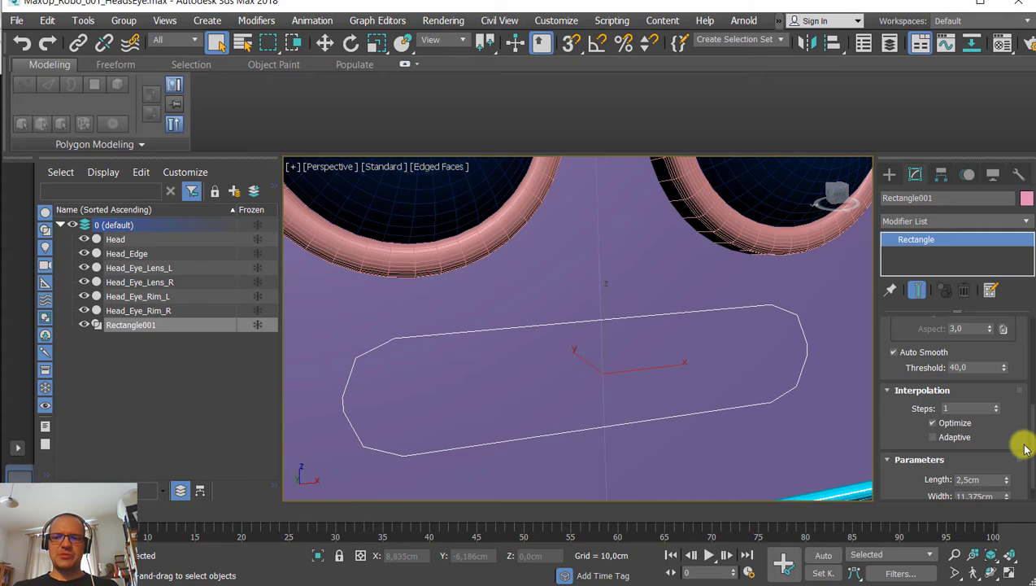
Raise the mouth outline's interpolation steps to at least 4 and return to its rendering settings.
click(997, 407)
click(998, 407)
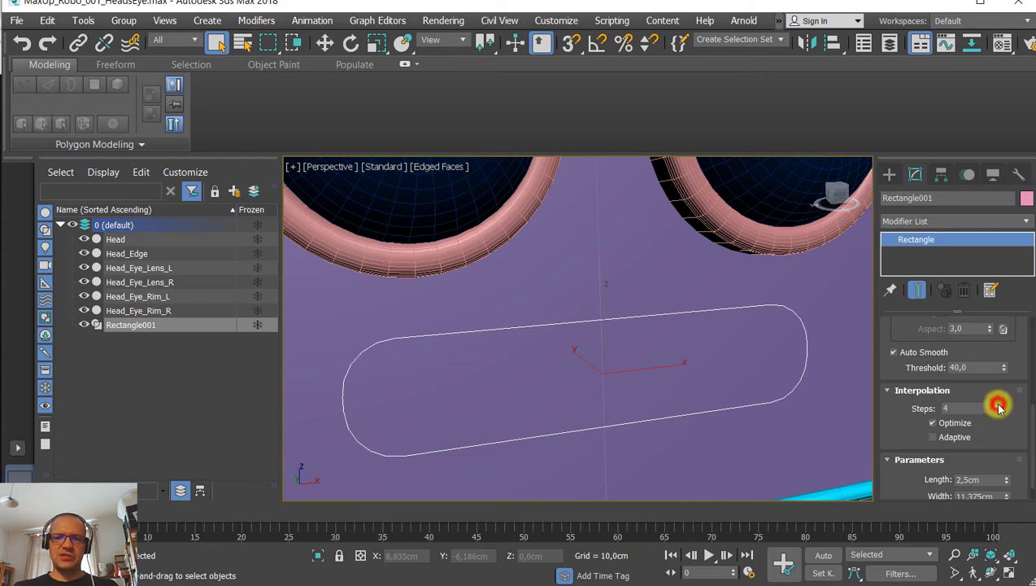
drag(1003, 424, 1002, 516)
scroll(950, 373, up, 1)
scroll(937, 372, up, 3)
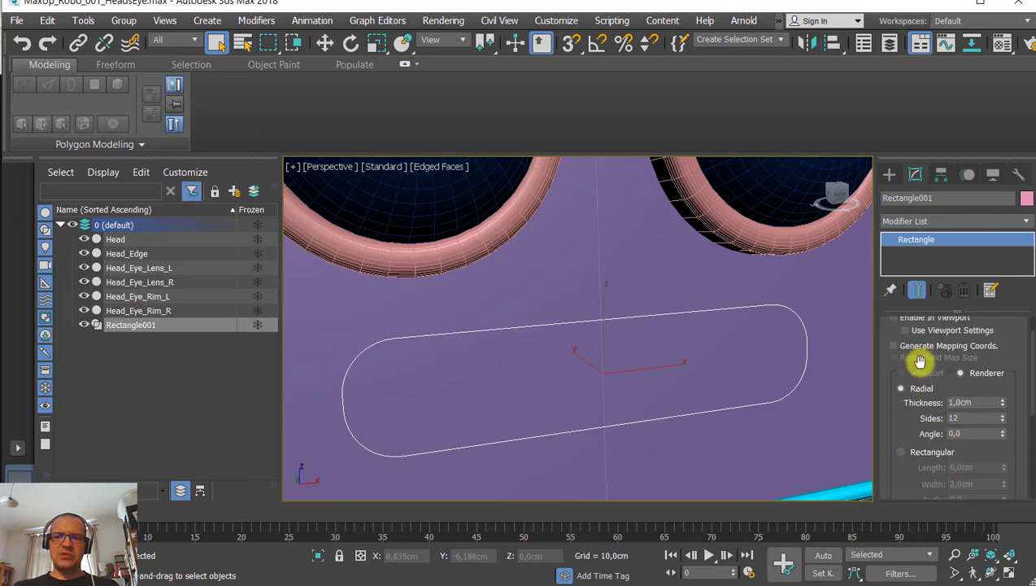
Enable the mouth spline's rendering in the renderer and in the viewport, and set its radial cross-section to 15 sides.
click(903, 342)
click(903, 353)
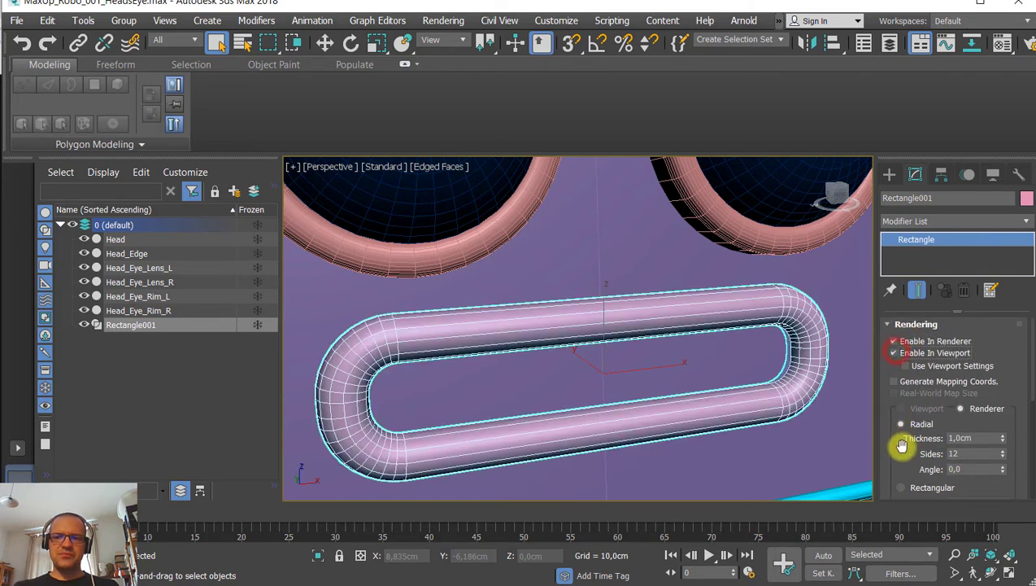
drag(905, 451, 921, 409)
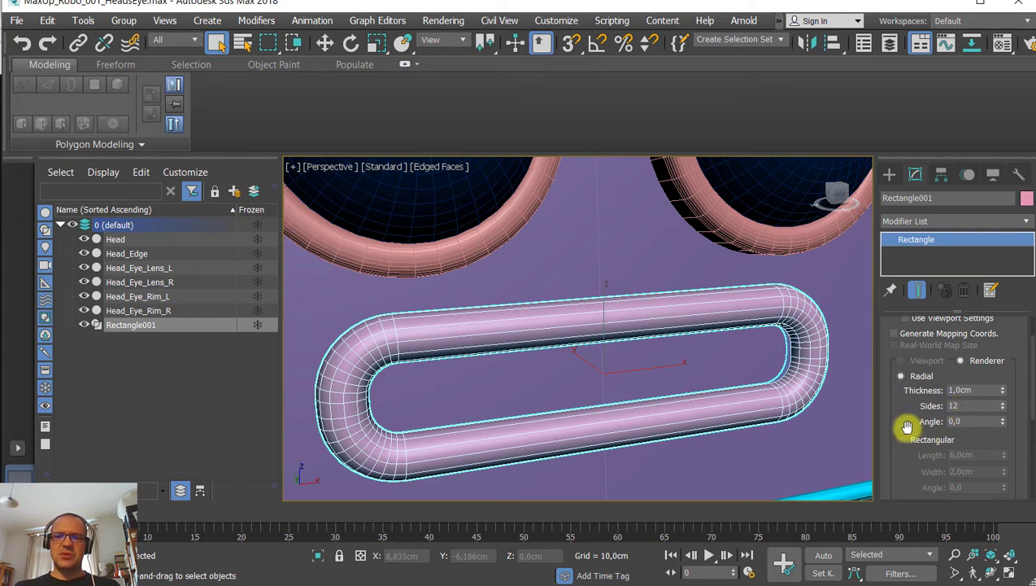
drag(907, 413, 904, 410)
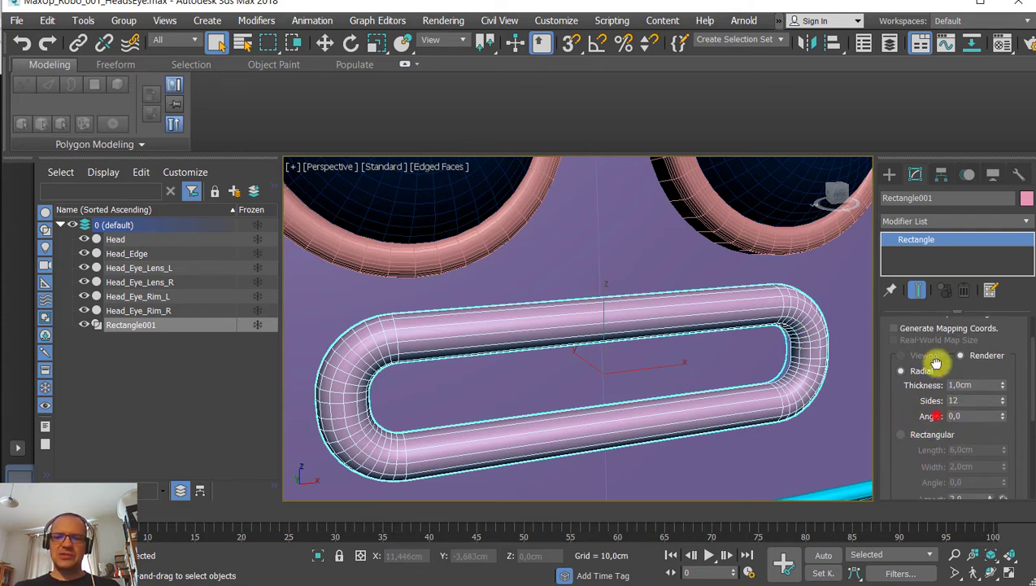
scroll(916, 433, down, 5)
scroll(911, 444, up, 5)
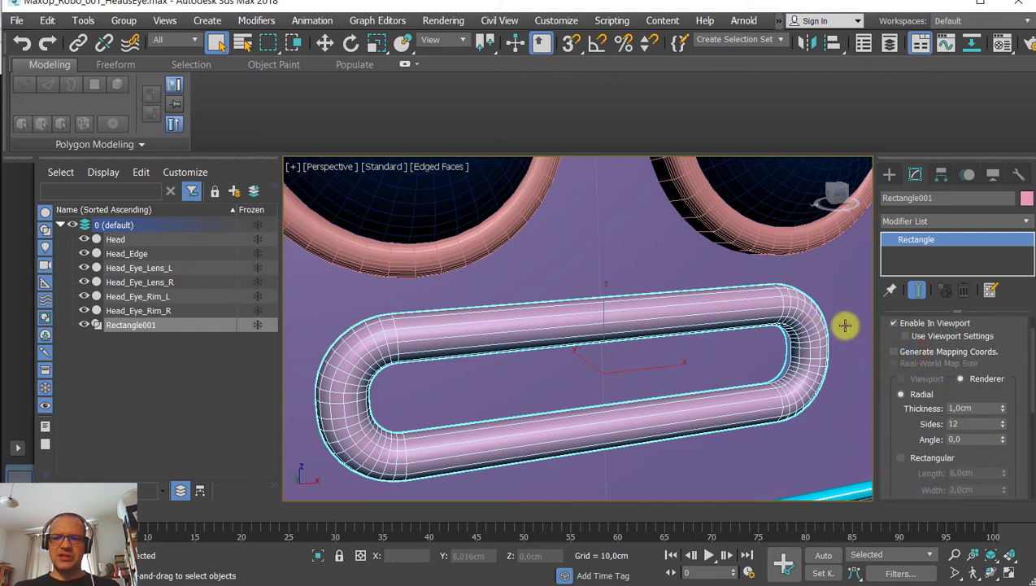
click(1003, 420)
click(1003, 420)
click(1003, 421)
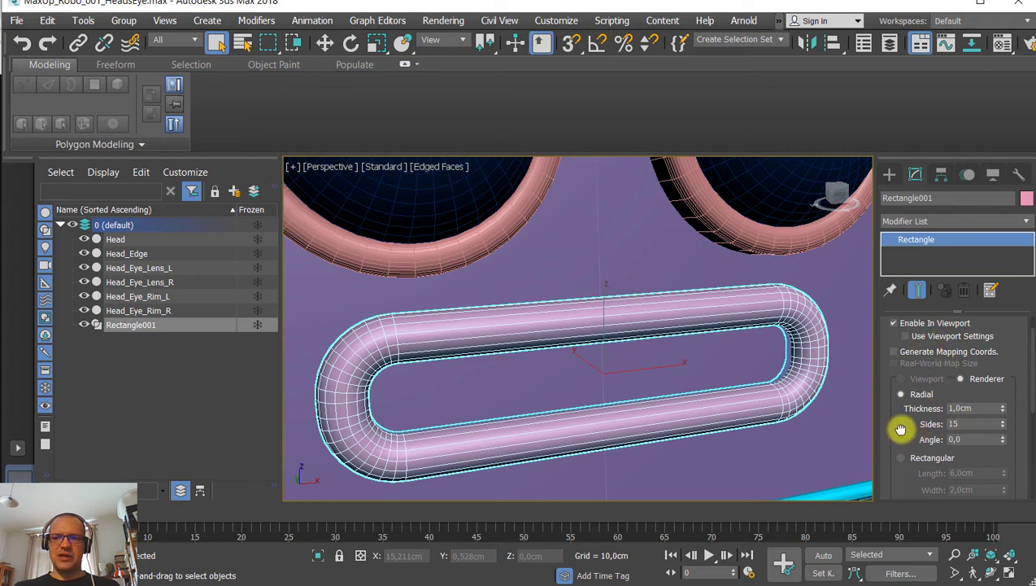
scroll(900, 424, up, 1)
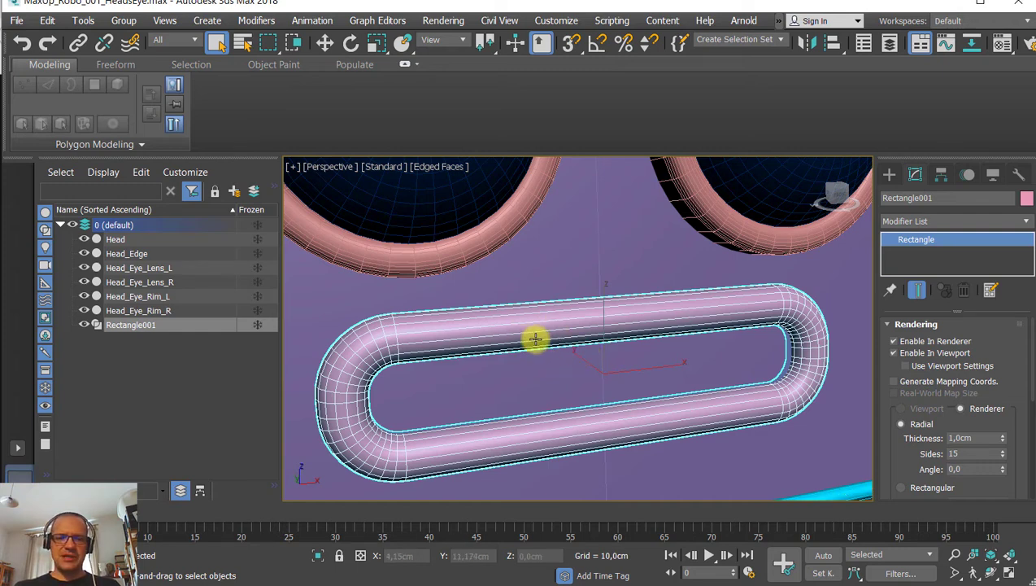
Preview the mouth spline with a rectangular cross-section and return it to radial.
drag(905, 460, 905, 389)
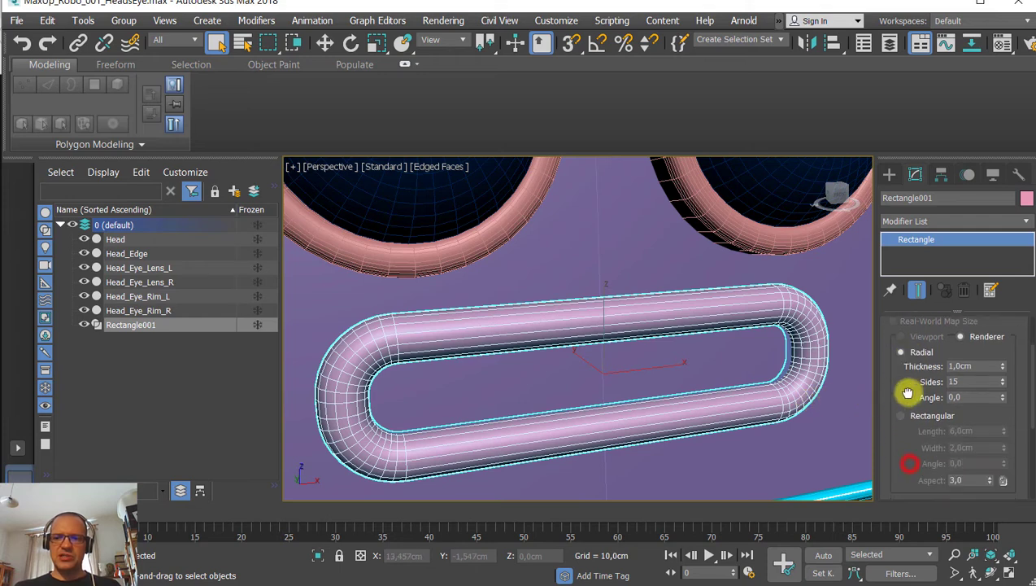
click(901, 416)
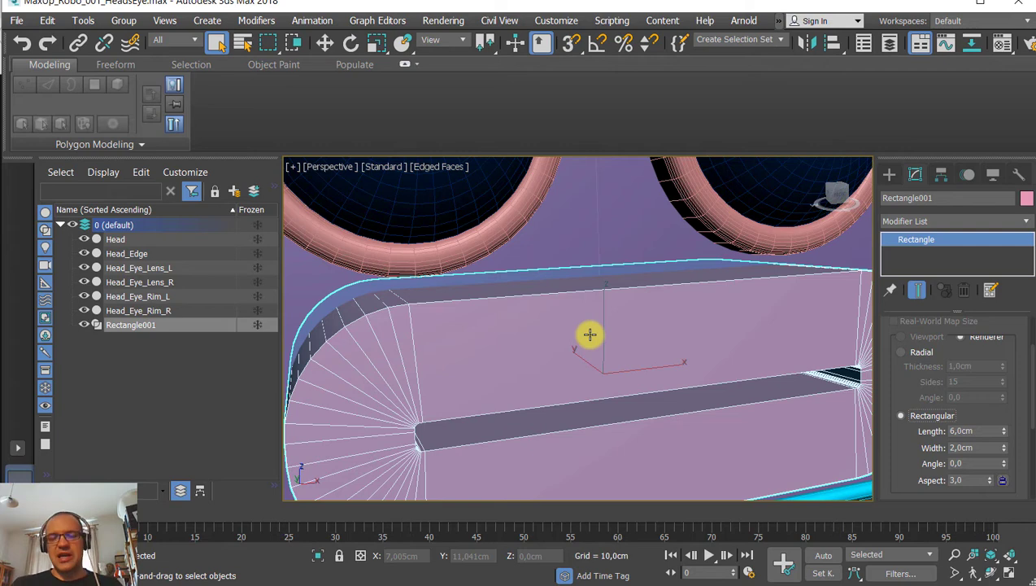
scroll(907, 394, up, 1)
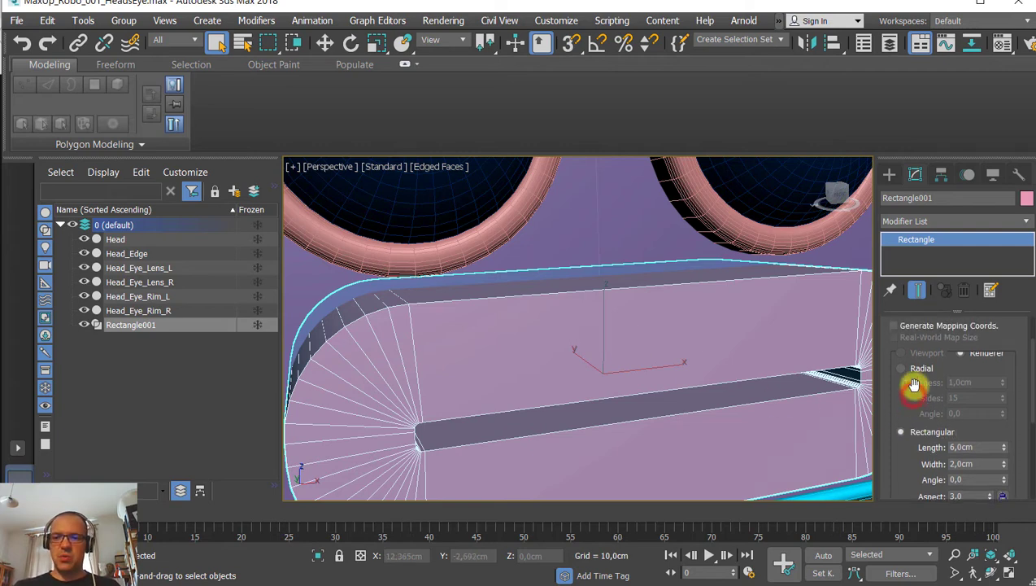
click(910, 373)
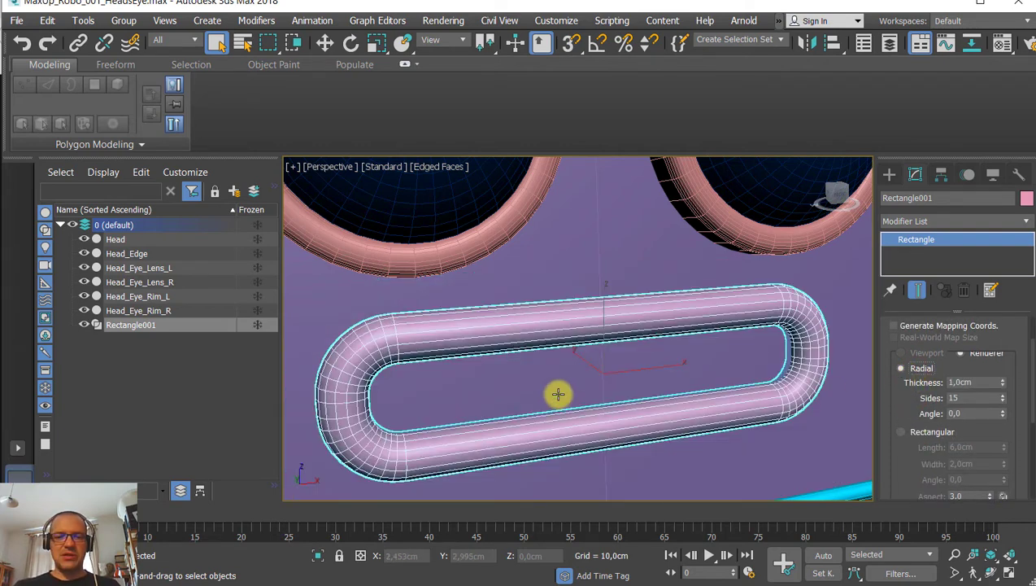
Rename the mouth spline as Head_Mouth_Lips.
scroll(546, 390, down, 4)
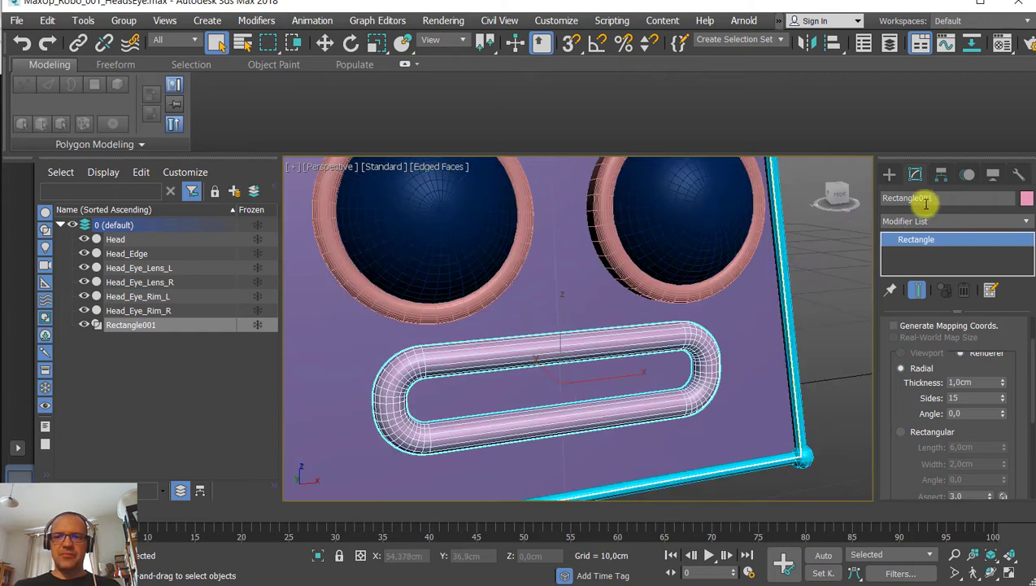
drag(820, 192, 784, 200)
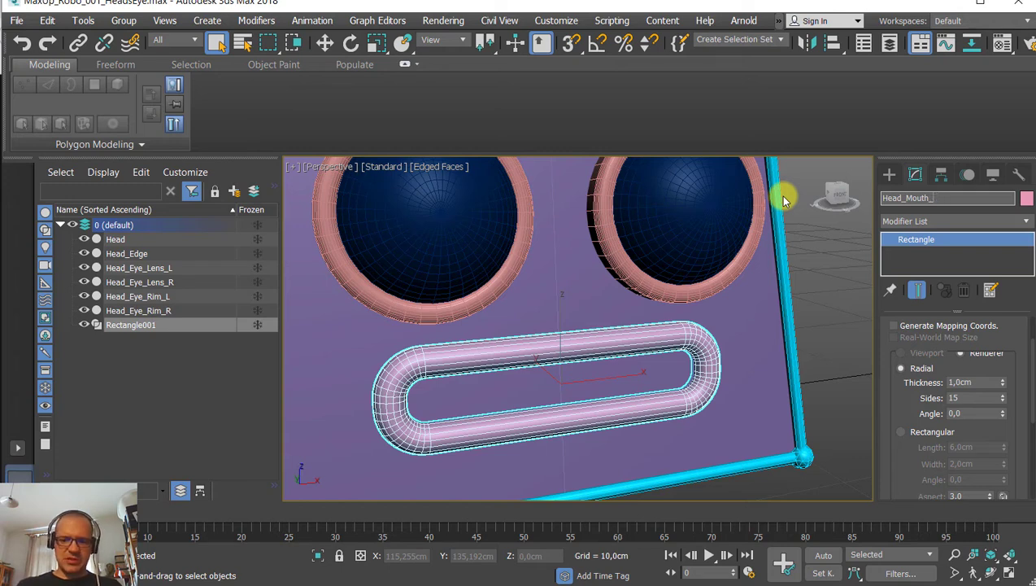
key(Return)
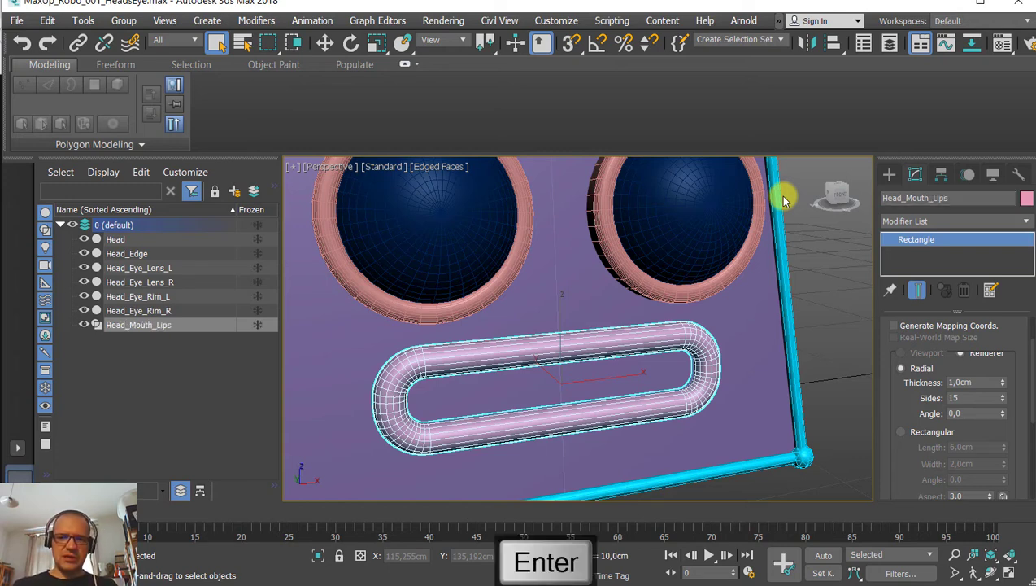
Select the lips with the Move tool and examine the mouth opening on the face from several angles.
middle_drag(685, 322, 655, 329)
scroll(654, 330, down, 3)
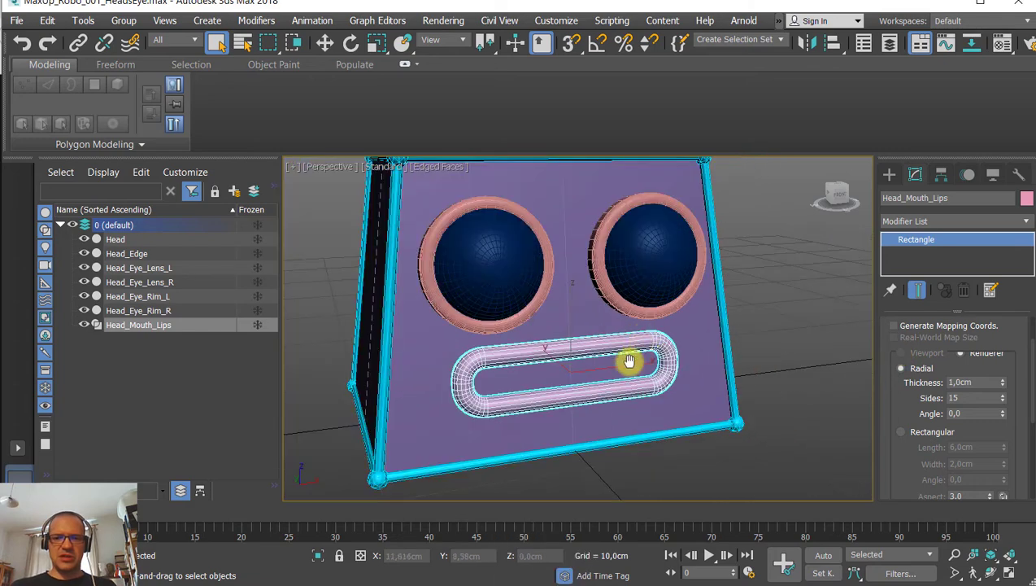
alt+middle_drag(630, 361, 481, 398)
click(763, 359)
click(602, 373)
key(w)
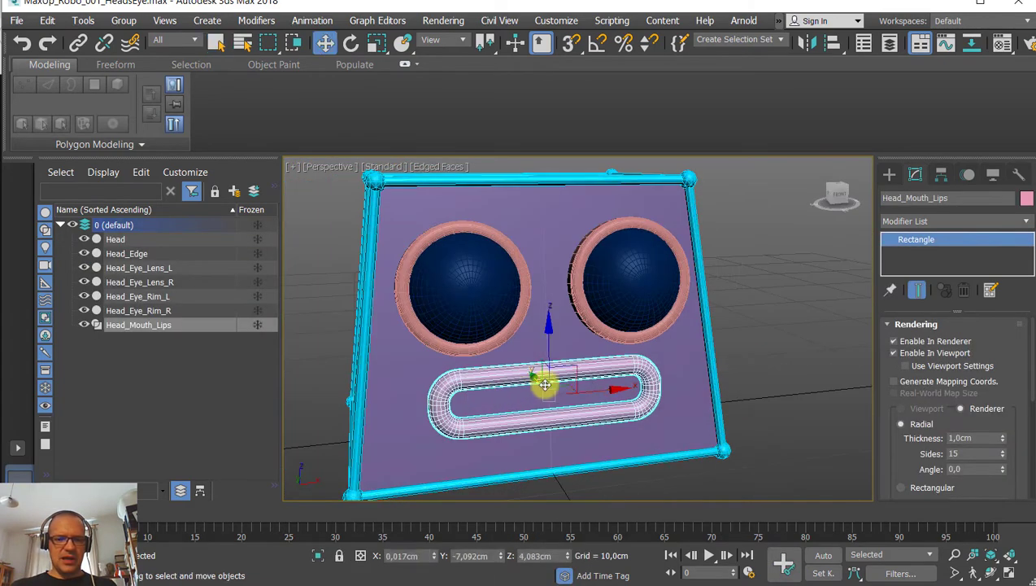
scroll(538, 388, up, 4)
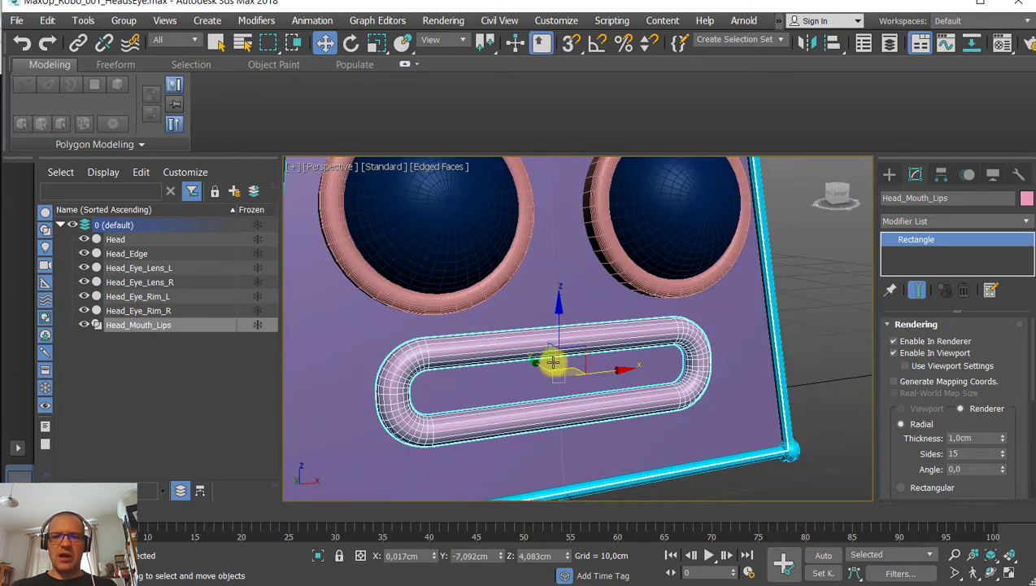
mouse_move(482, 393)
alt+middle_down()
mouse_move(493, 363)
mouse_move(463, 343)
mouse_move(467, 331)
mouse_move(473, 385)
mouse_move(491, 377)
alt+middle_up()
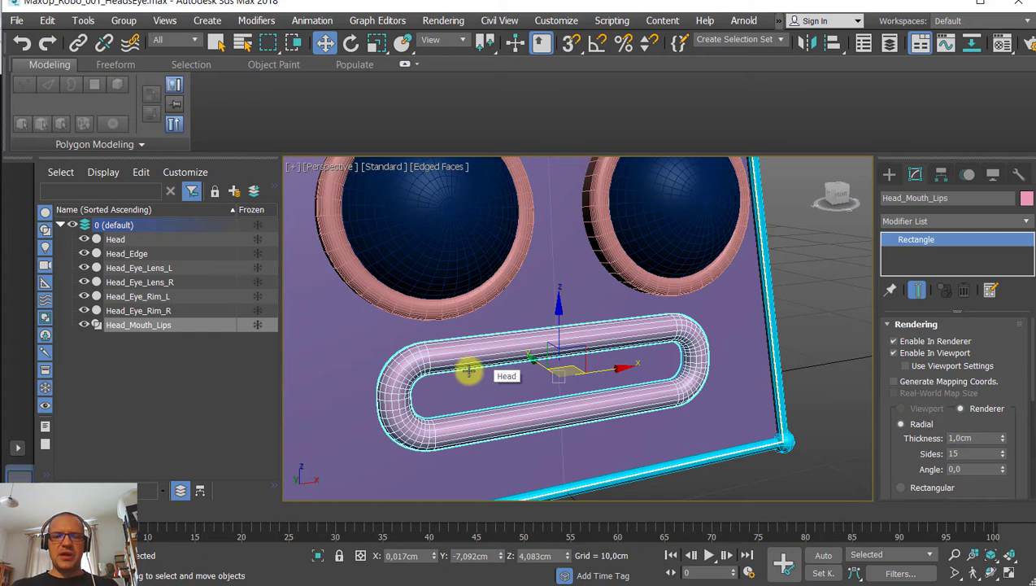
Select the Head object and isolate it in the perspective view.
click(470, 371)
key(z)
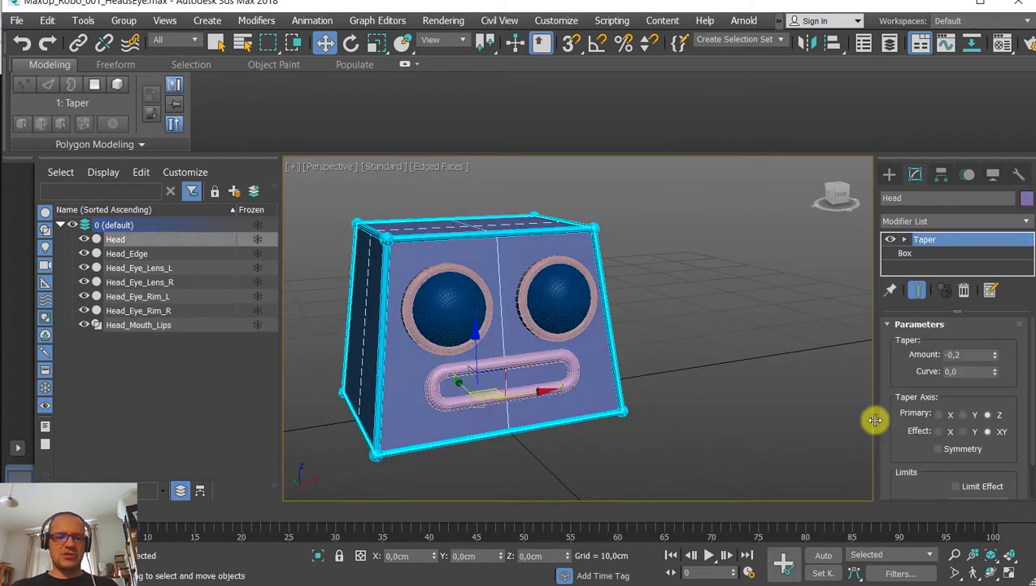
key(alt+q)
alt+middle_drag(454, 238, 472, 256)
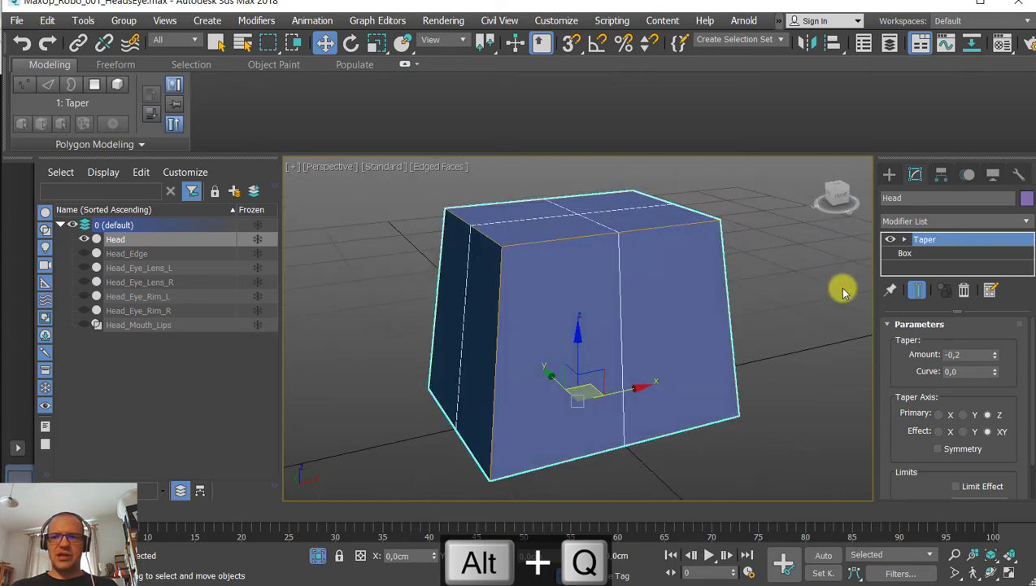
Check the Head's base Box parameters, compare its shape with Taper off and on, and end the isolation.
click(902, 254)
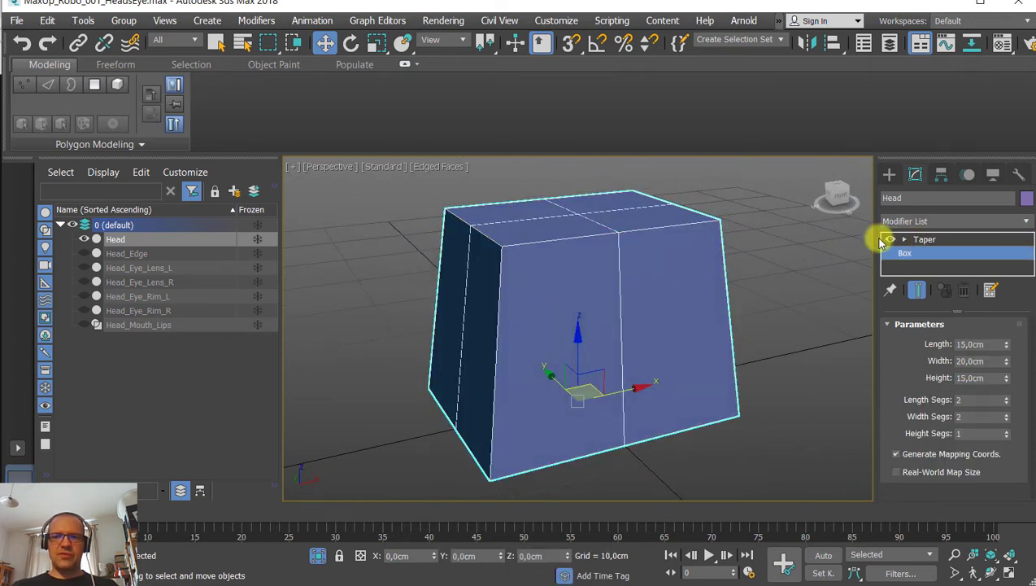
click(891, 239)
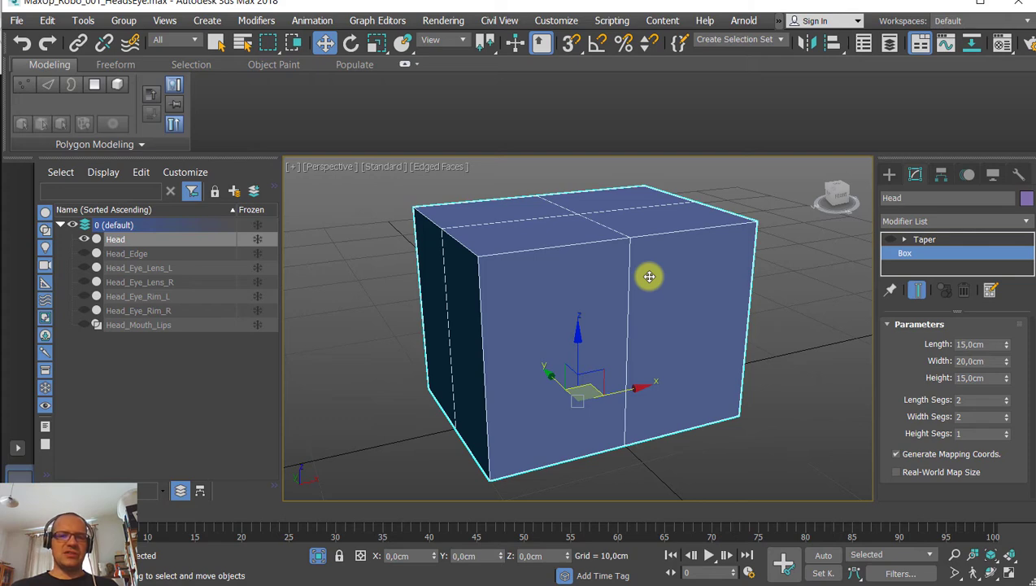
click(890, 240)
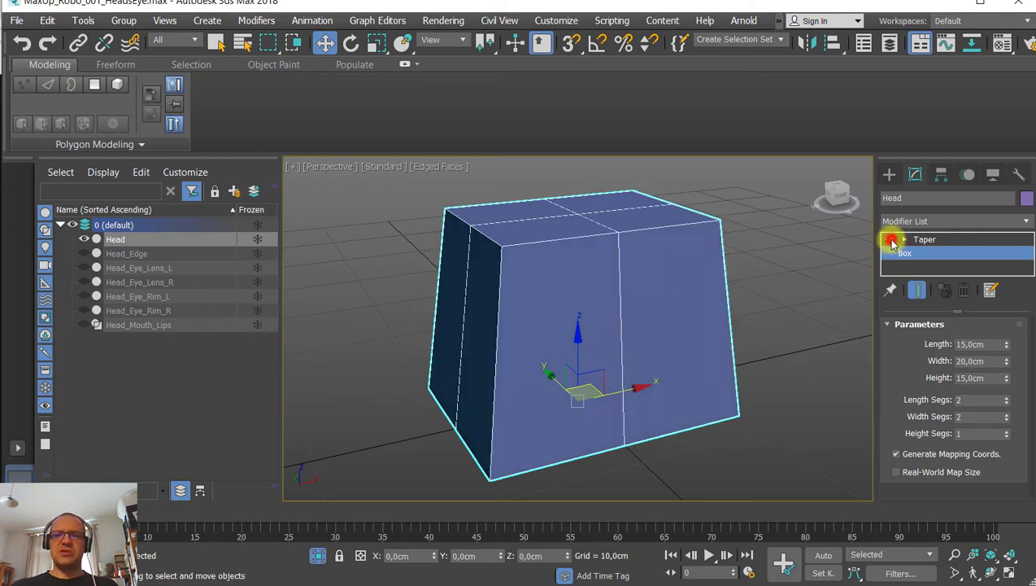
click(929, 241)
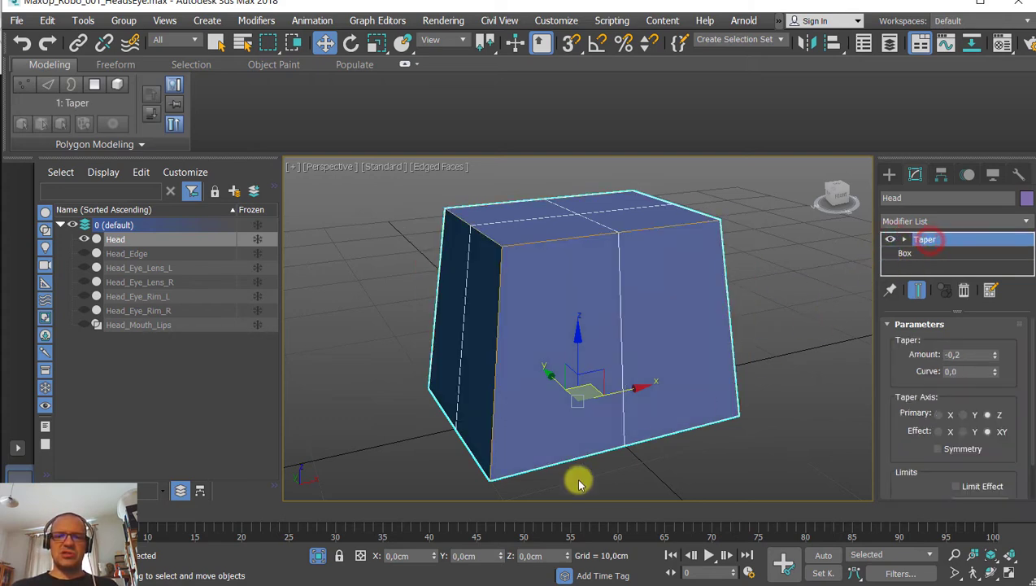
click(319, 556)
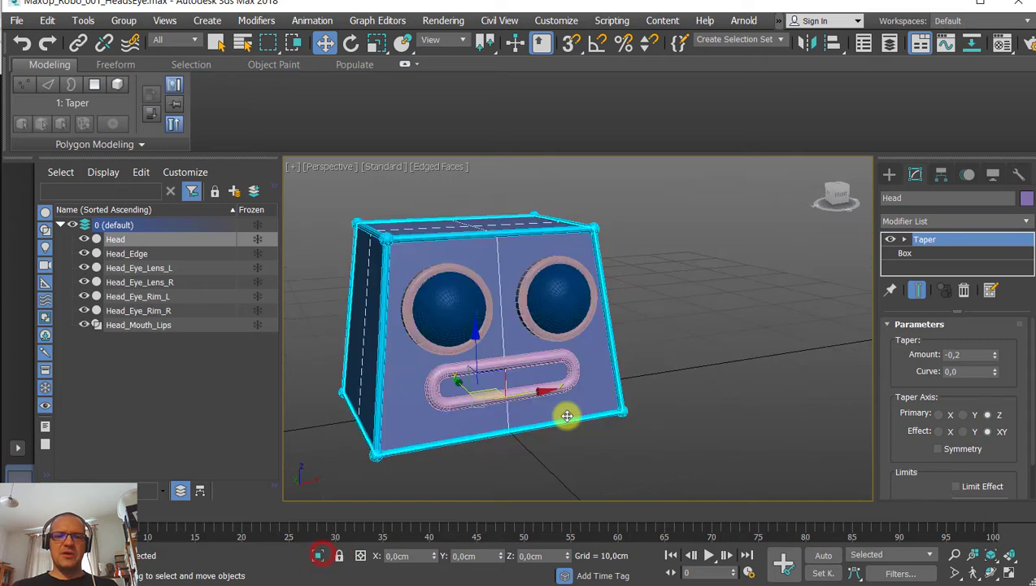
Frame the mouth area closely and bring up the Standard Primitives for creating new geometry.
scroll(499, 366, up, 4)
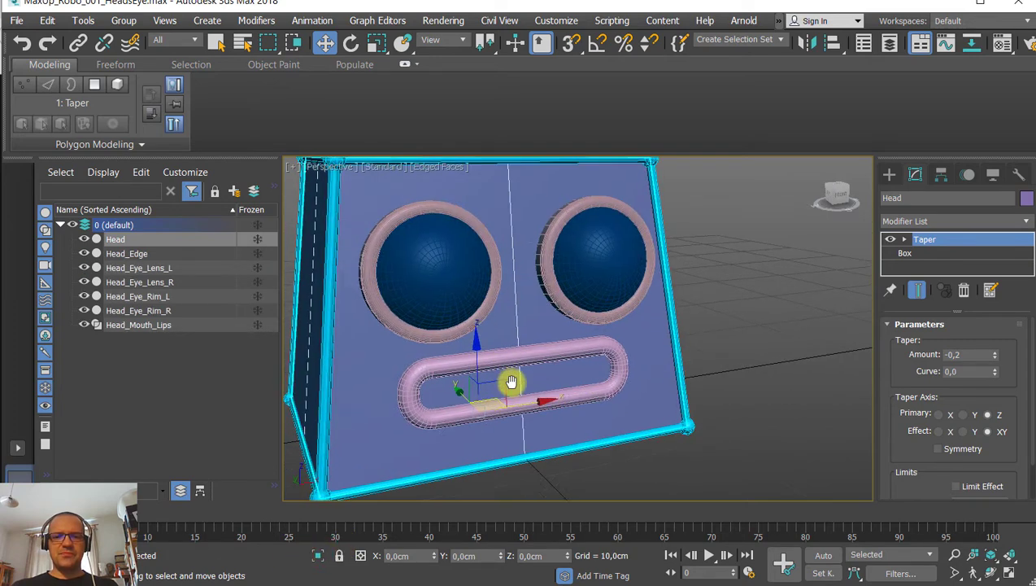
scroll(460, 361, up, 4)
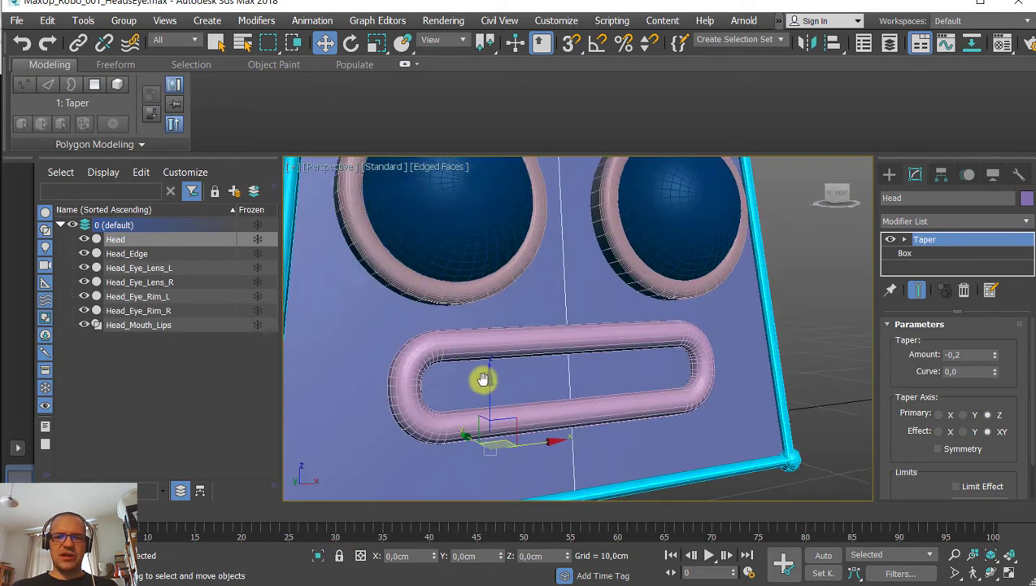
alt+middle_drag(474, 398, 481, 378)
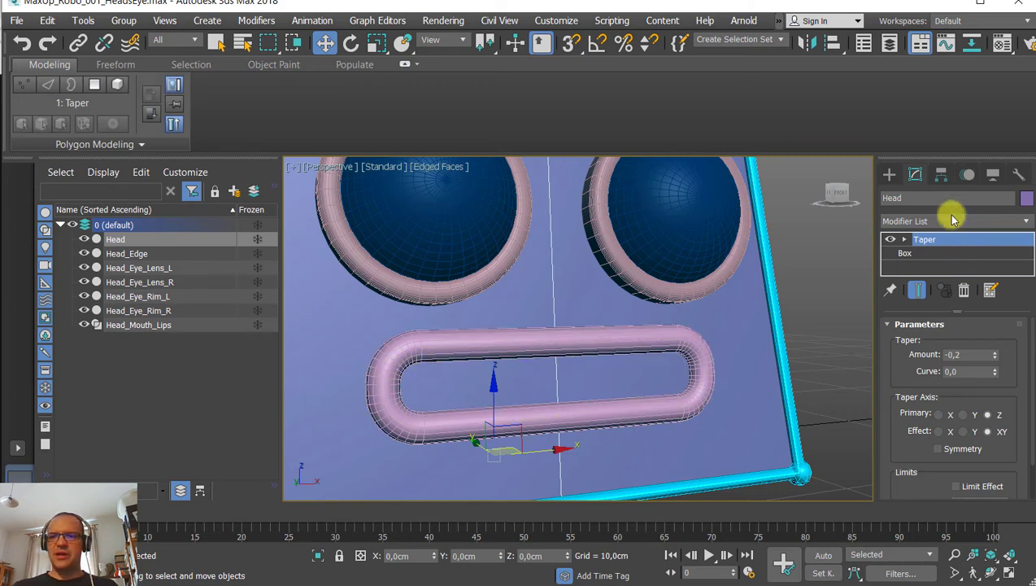
click(889, 173)
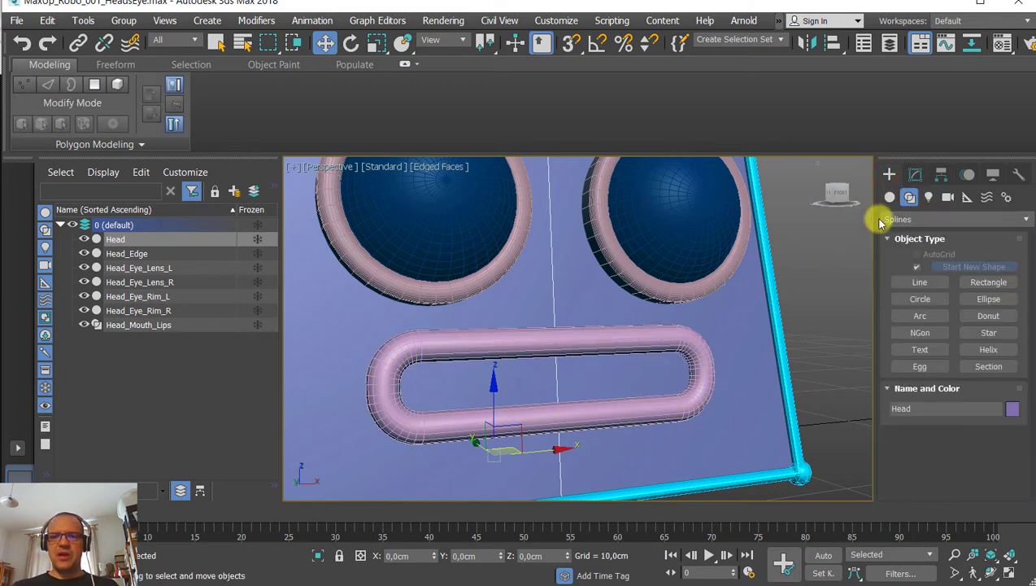
click(909, 197)
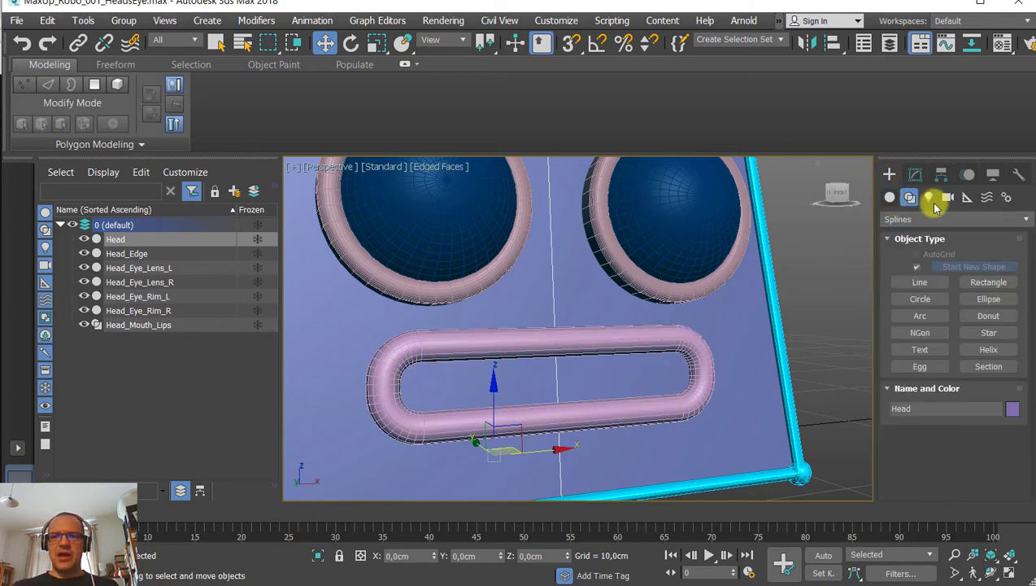
click(890, 198)
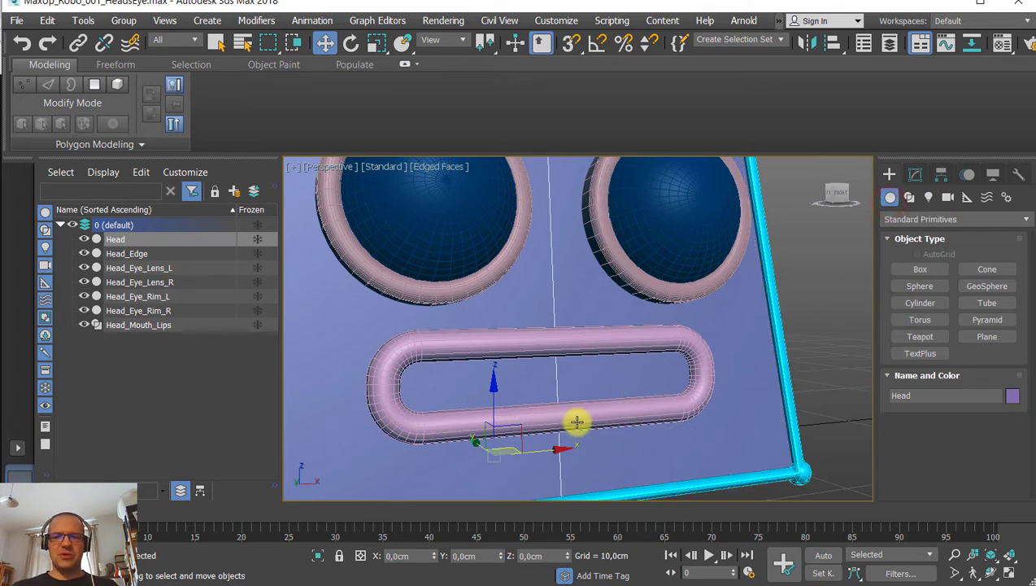
Switch the geometry category to Extended Primitives, keeping the mouth and lower face in view.
scroll(632, 367, down, 3)
middle_drag(632, 367, 641, 329)
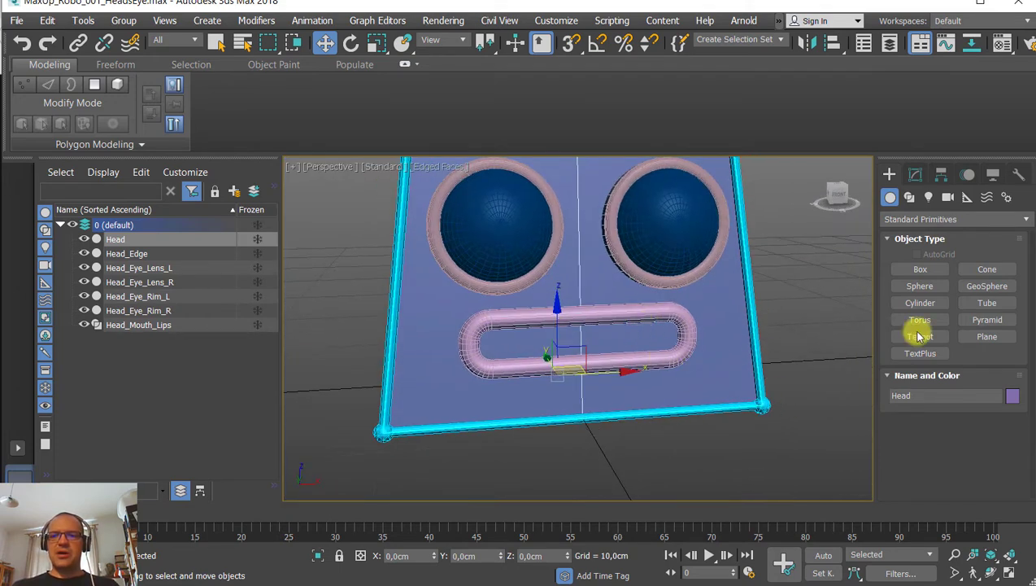
click(920, 269)
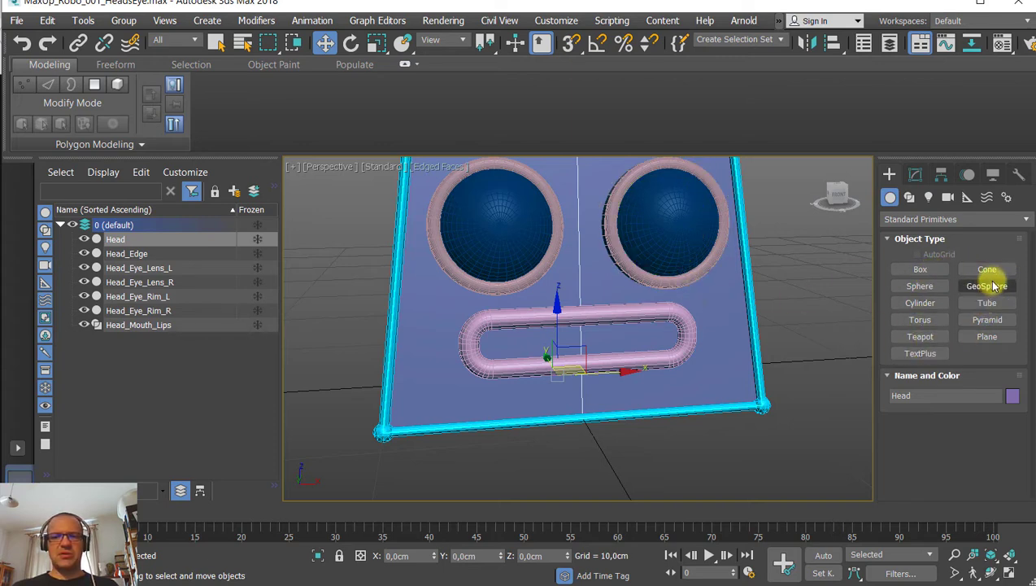
click(917, 221)
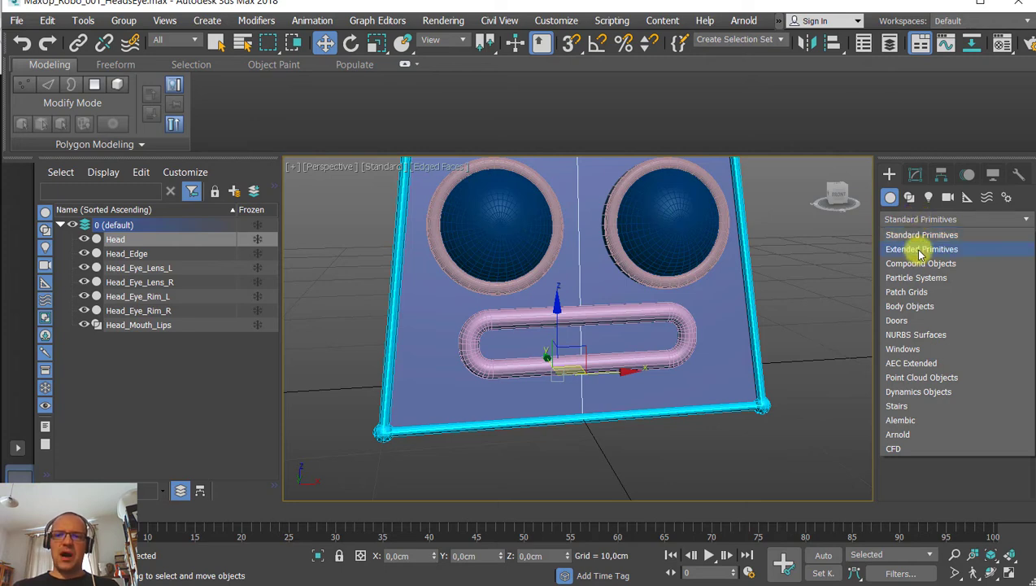
click(920, 250)
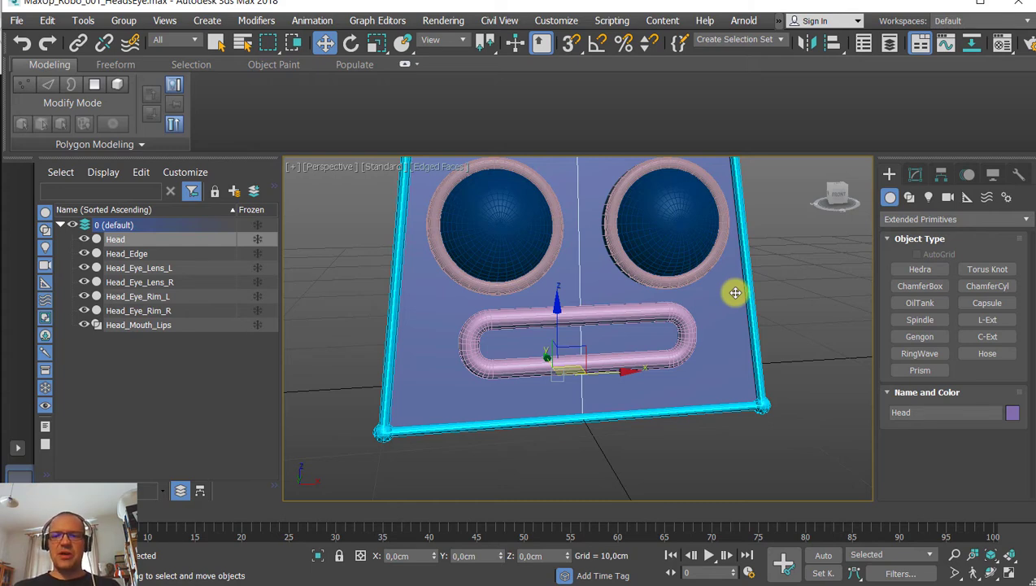
alt+middle_drag(735, 292, 880, 354)
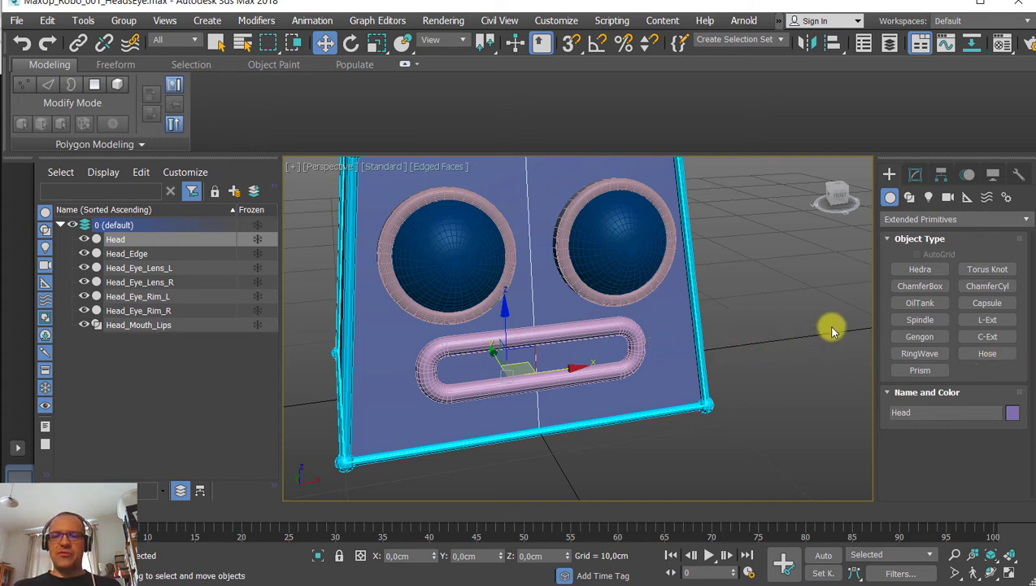
Create a ChamferBox with AutoGrid on the head's sloped front face, overlapping the upper lip near the left end of the mouth opening.
click(911, 288)
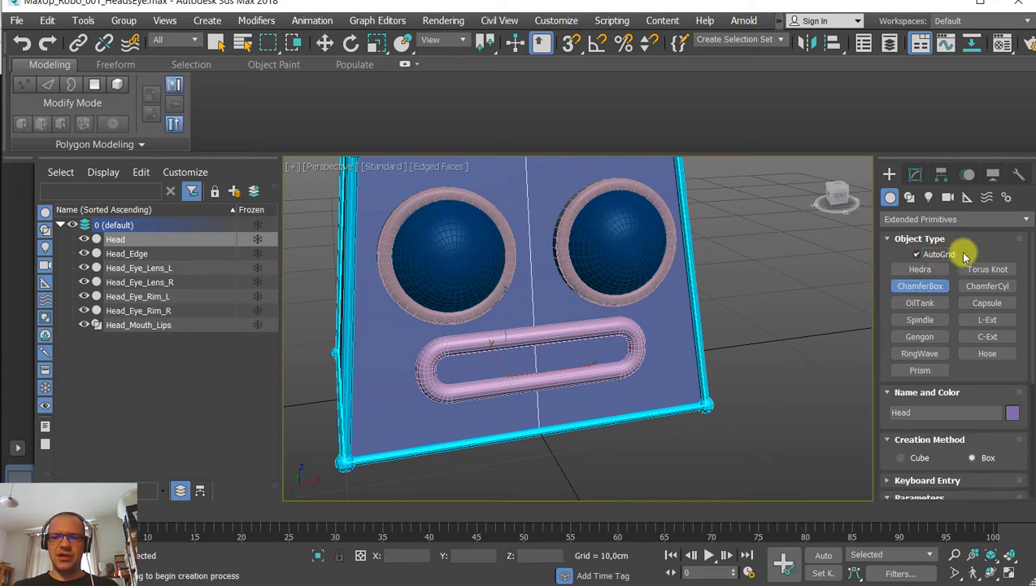
scroll(455, 341, up, 5)
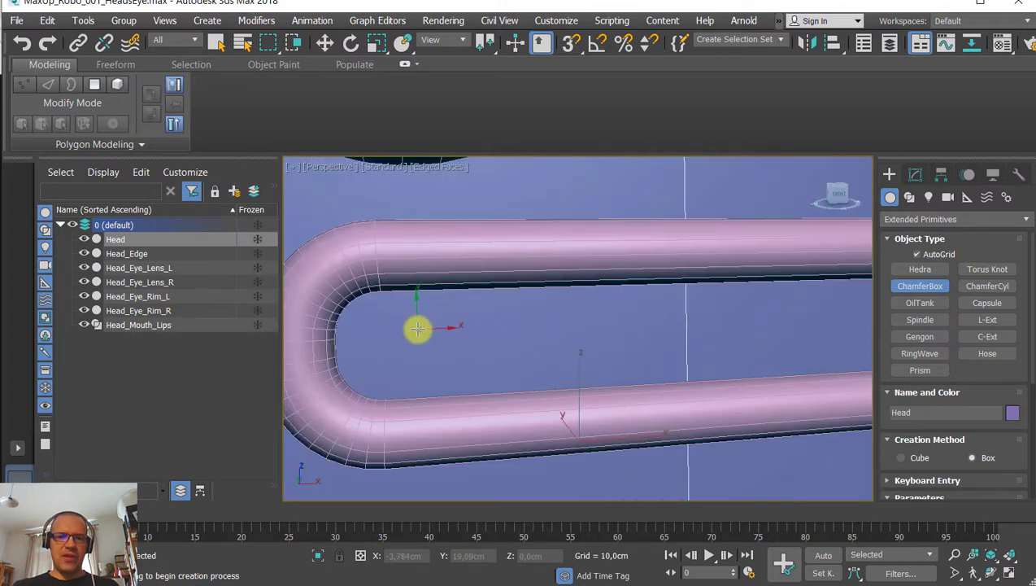
drag(419, 330, 465, 249)
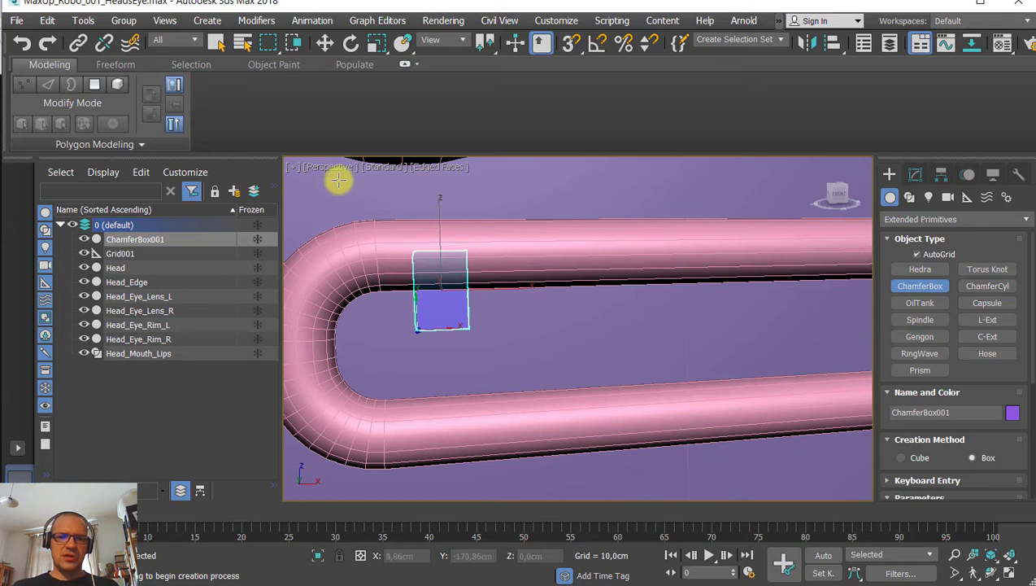
right_click(500, 394)
alt+middle_drag(439, 318, 467, 314)
middle_drag(553, 312, 423, 344)
scroll(416, 333, down, 2)
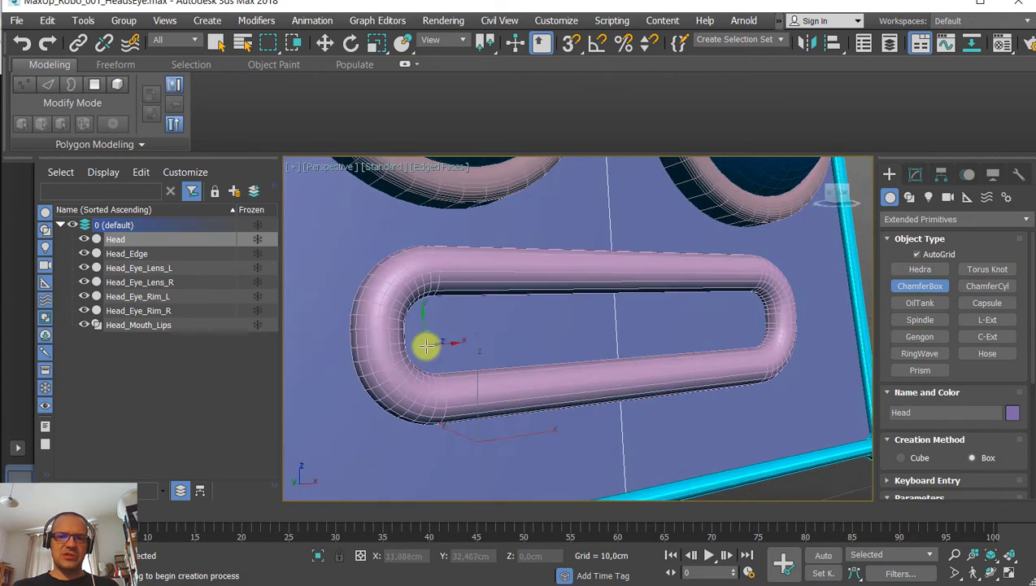
scroll(447, 324, up, 3)
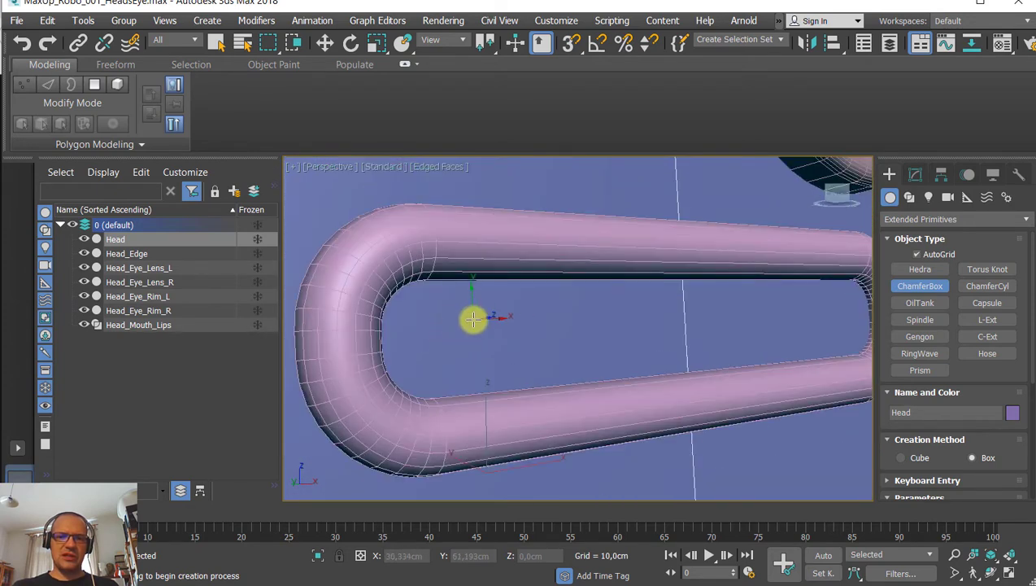
drag(473, 318, 513, 296)
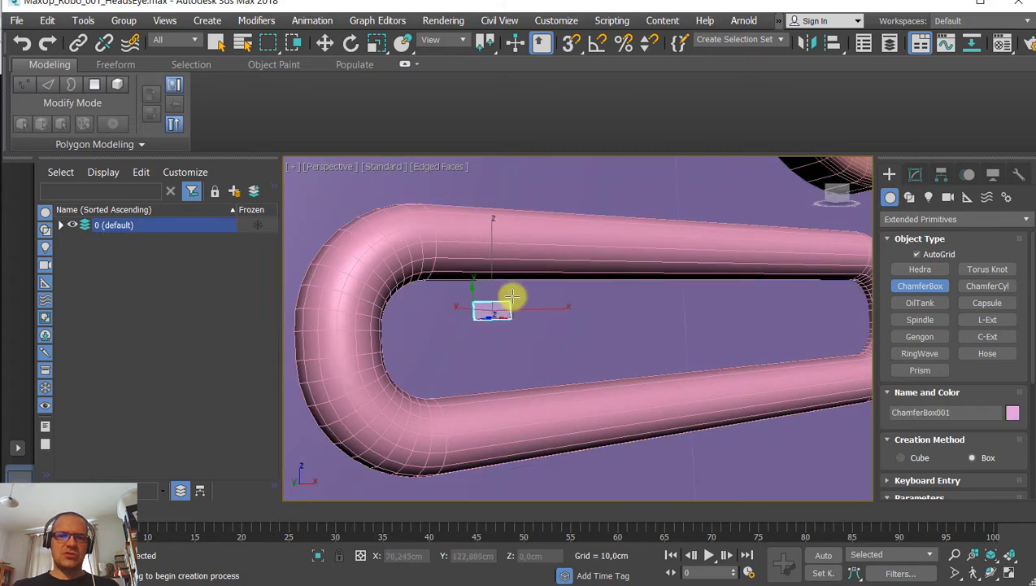
drag(515, 253, 513, 238)
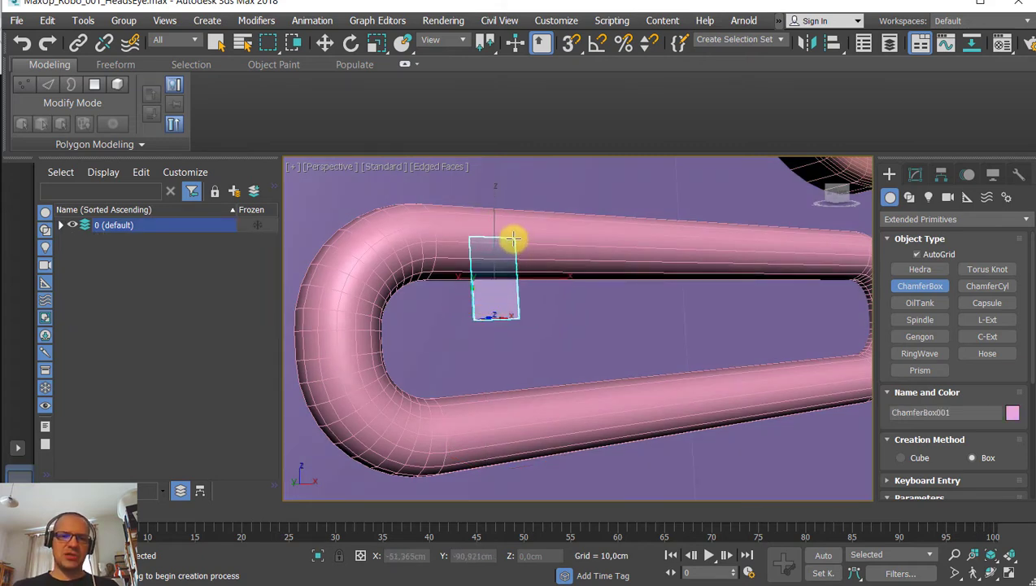
drag(513, 238, 513, 237)
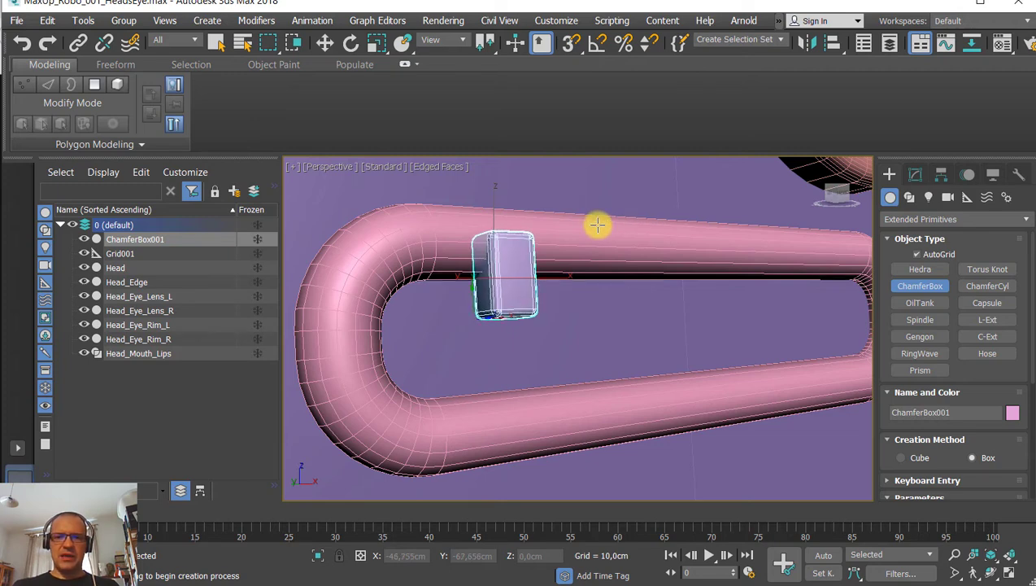
click(598, 223)
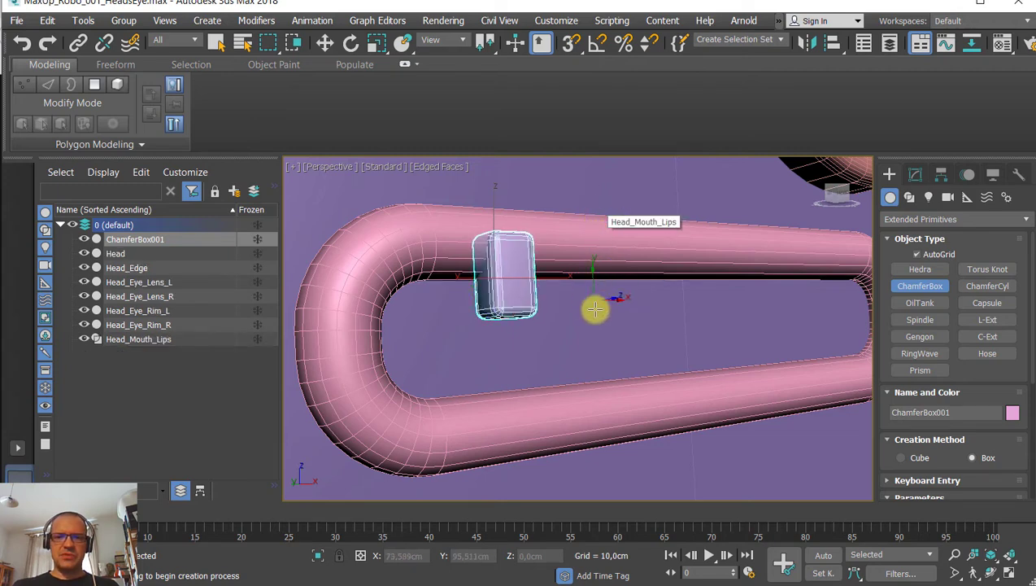
Activate the Move tool and examine how the chamfer box and its axes sit against the tapered head from several angles.
alt+middle_drag(597, 303, 567, 318)
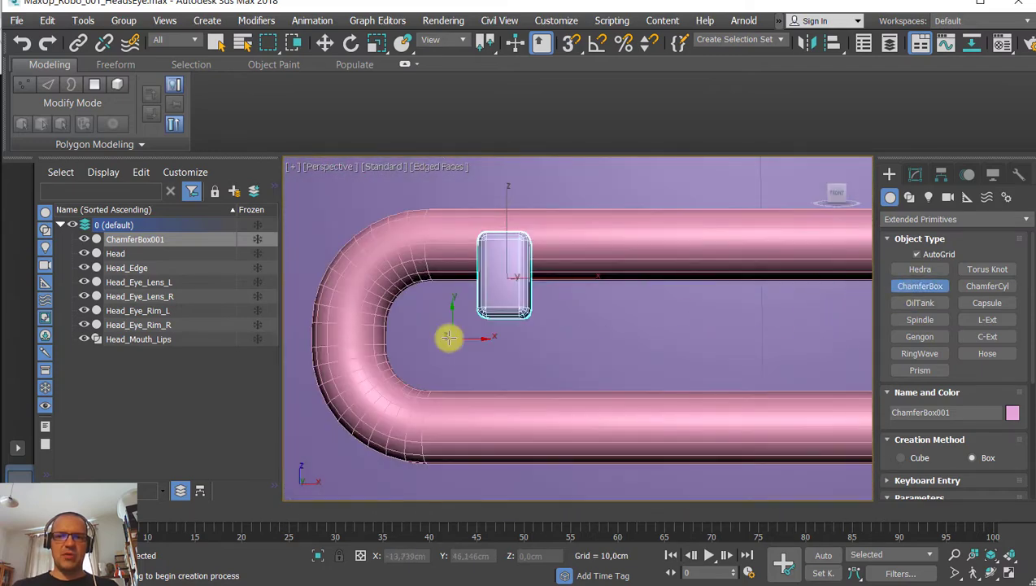
key(w)
alt+middle_drag(586, 330, 491, 328)
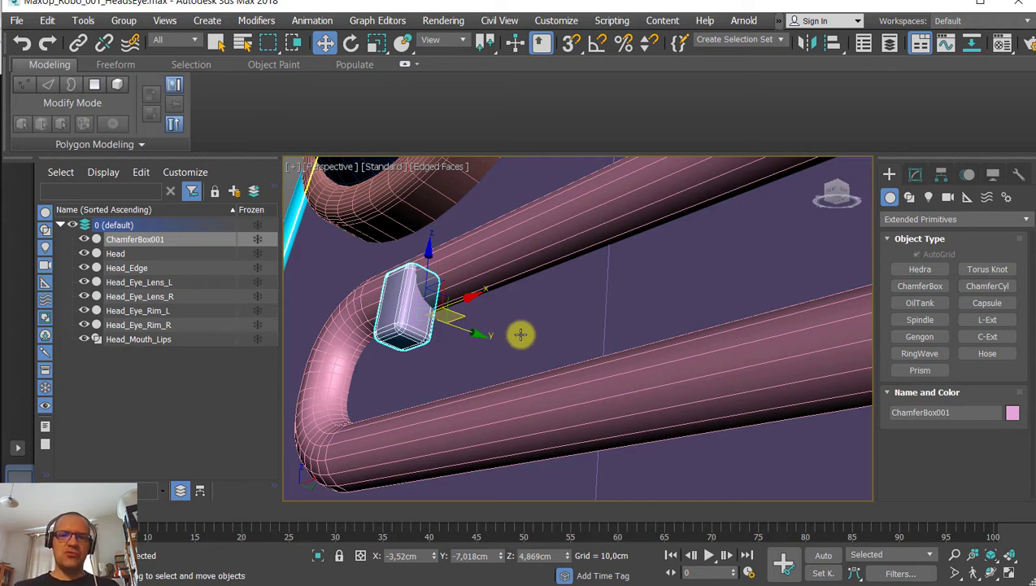
scroll(520, 331, down, 5)
scroll(522, 337, down, 4)
scroll(521, 363, up, 4)
alt+middle_drag(529, 345, 555, 387)
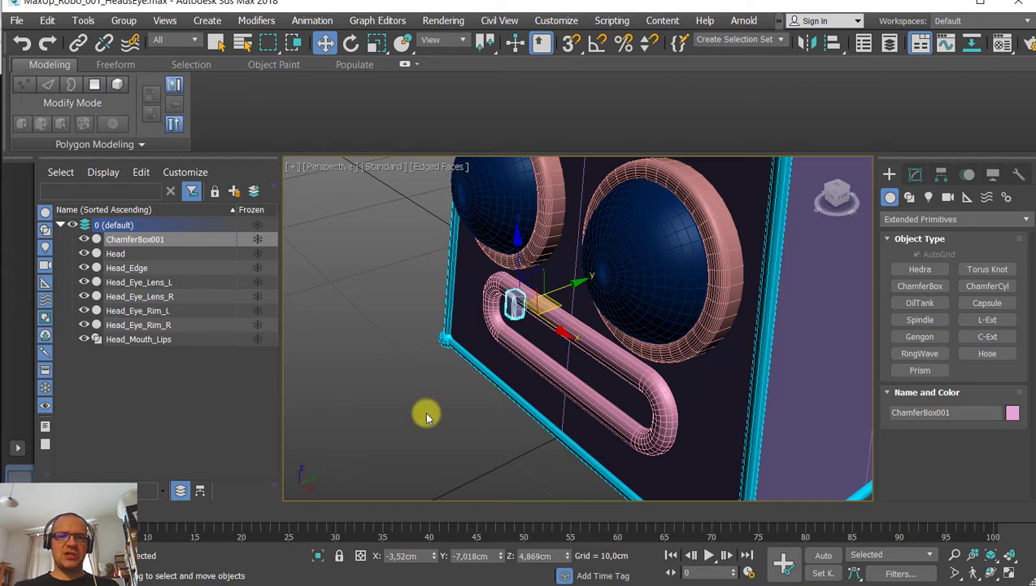
alt+middle_drag(426, 416, 367, 363)
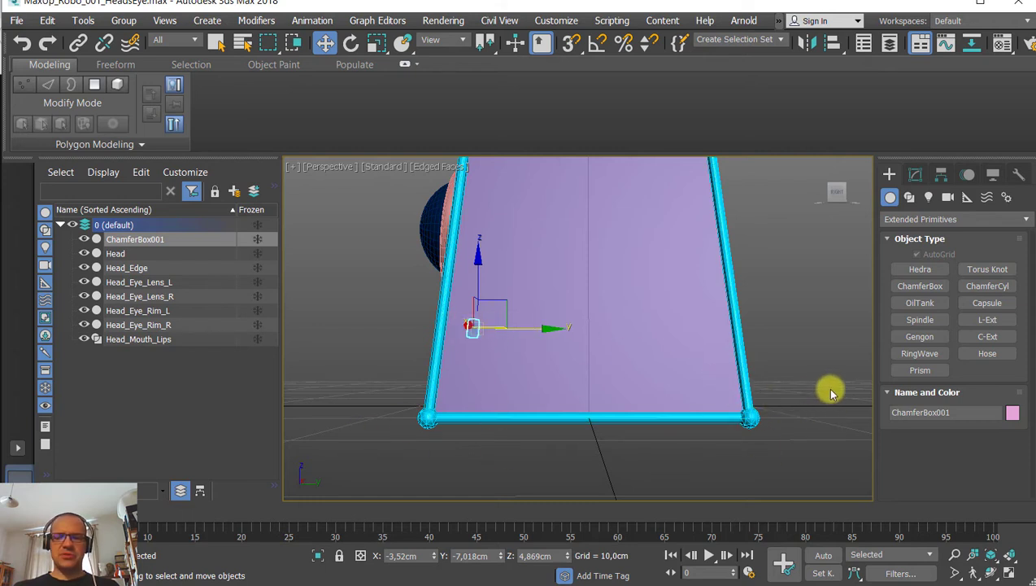
alt+middle_drag(303, 308, 439, 346)
scroll(439, 347, up, 3)
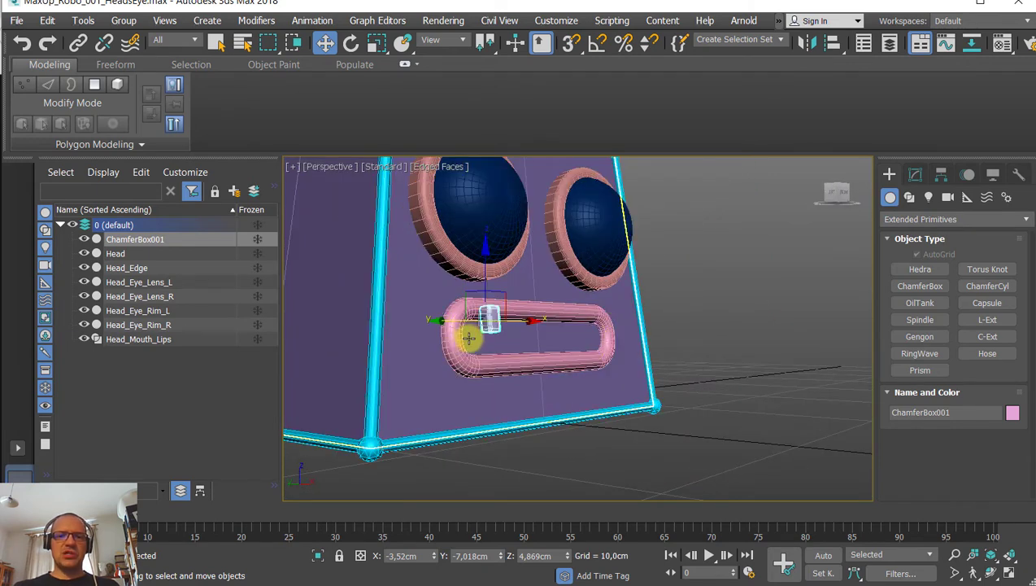
alt+middle_drag(469, 336, 497, 371)
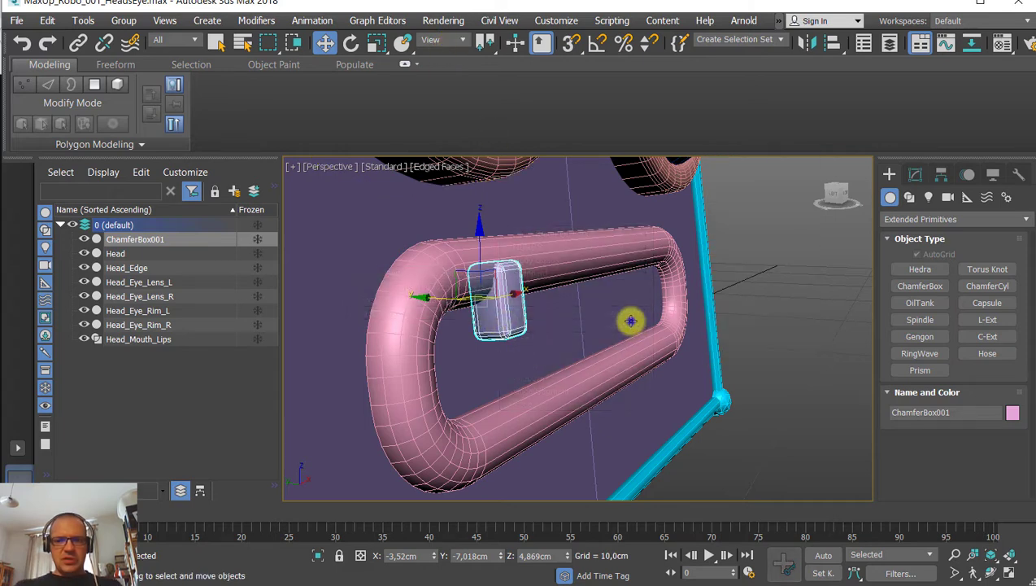
Compare the View and Local reference coordinate systems on the chamfer box, ending with Local.
right_click(602, 313)
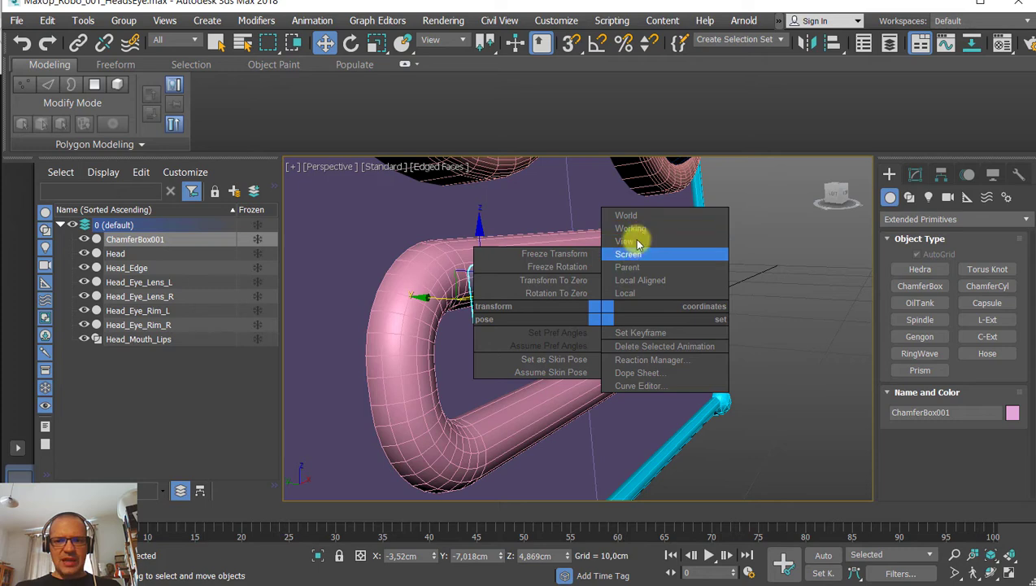
click(439, 42)
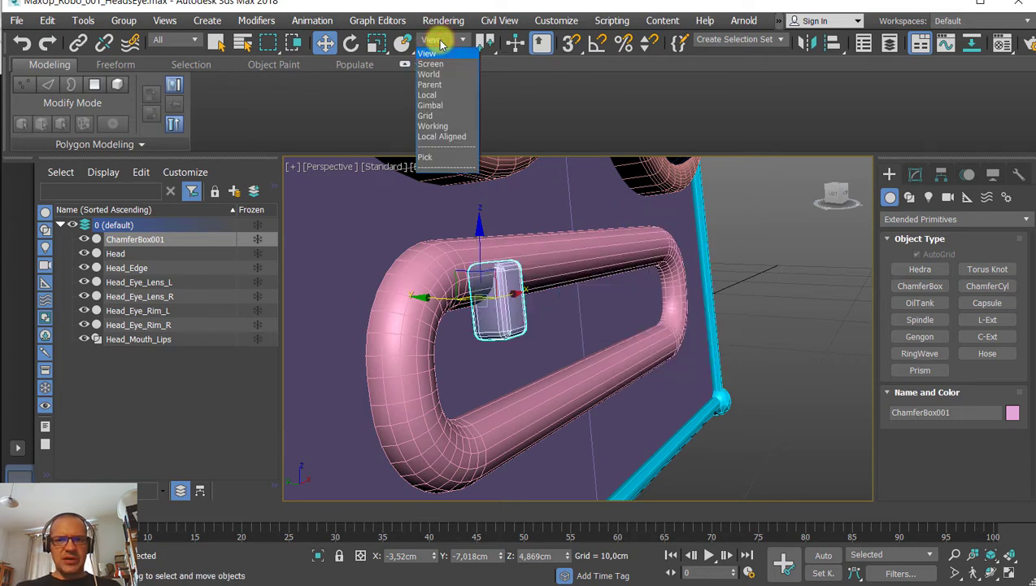
click(430, 95)
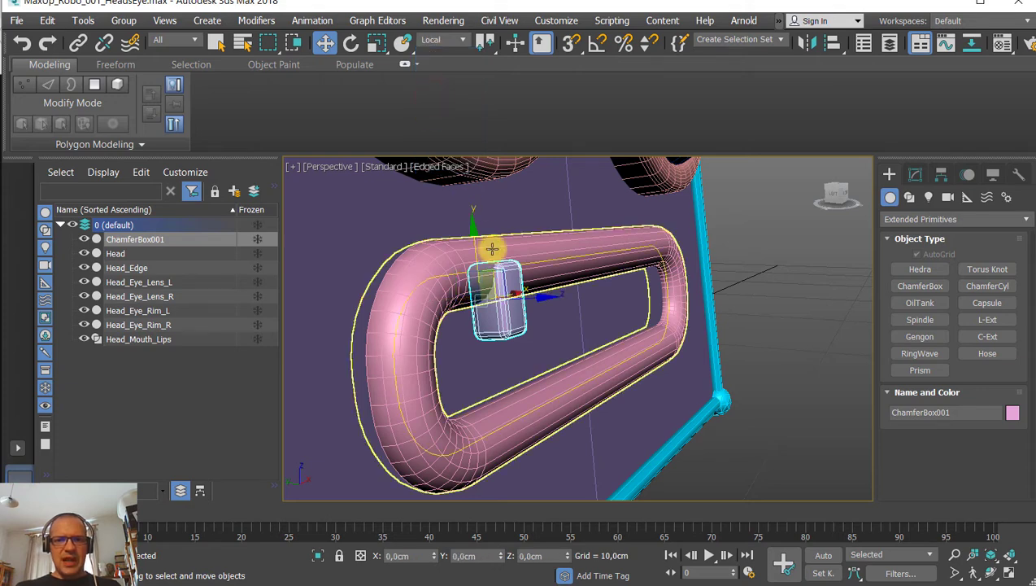
alt+middle_drag(572, 324, 572, 321)
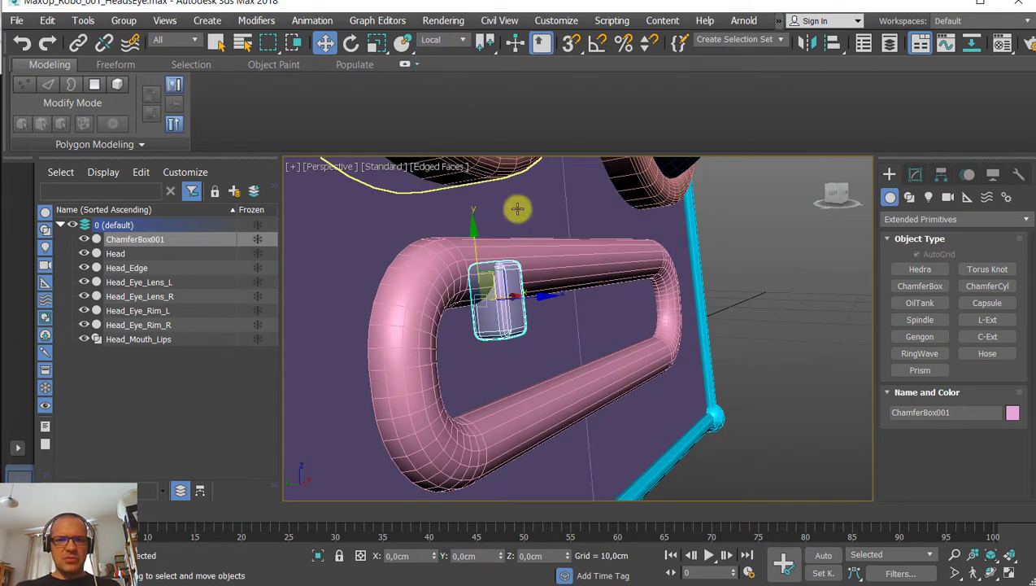
click(440, 41)
click(428, 54)
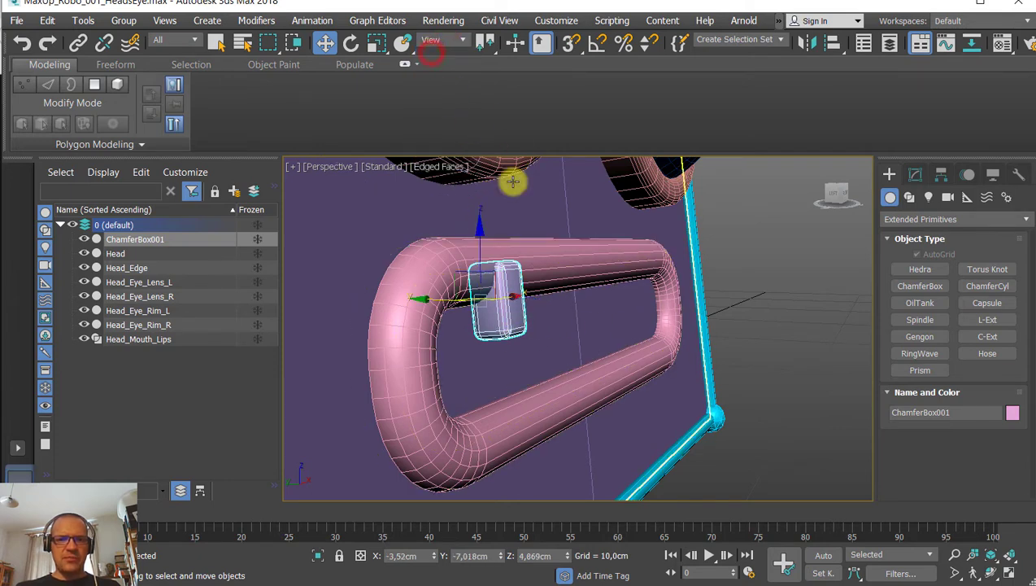
click(437, 40)
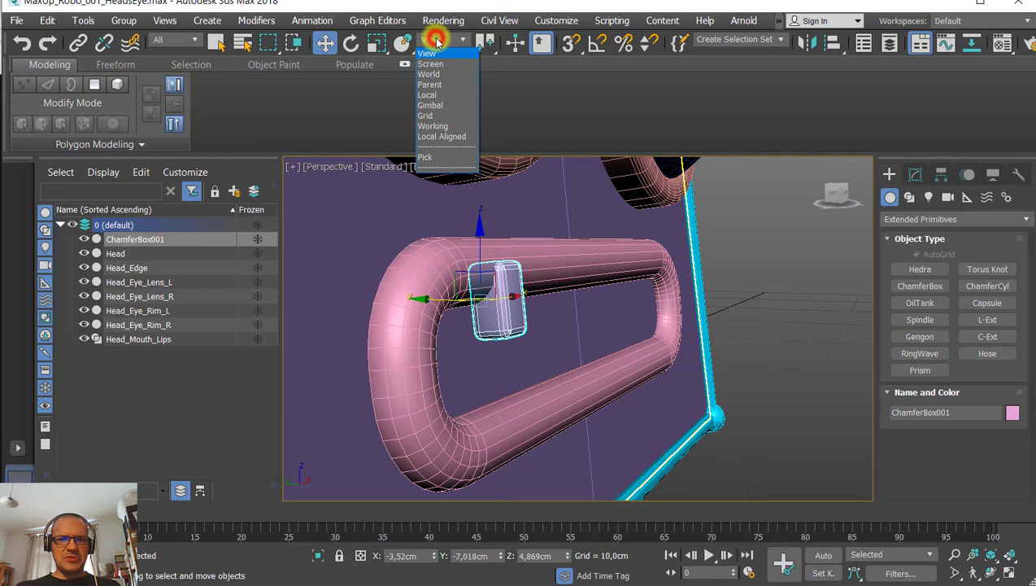
click(435, 97)
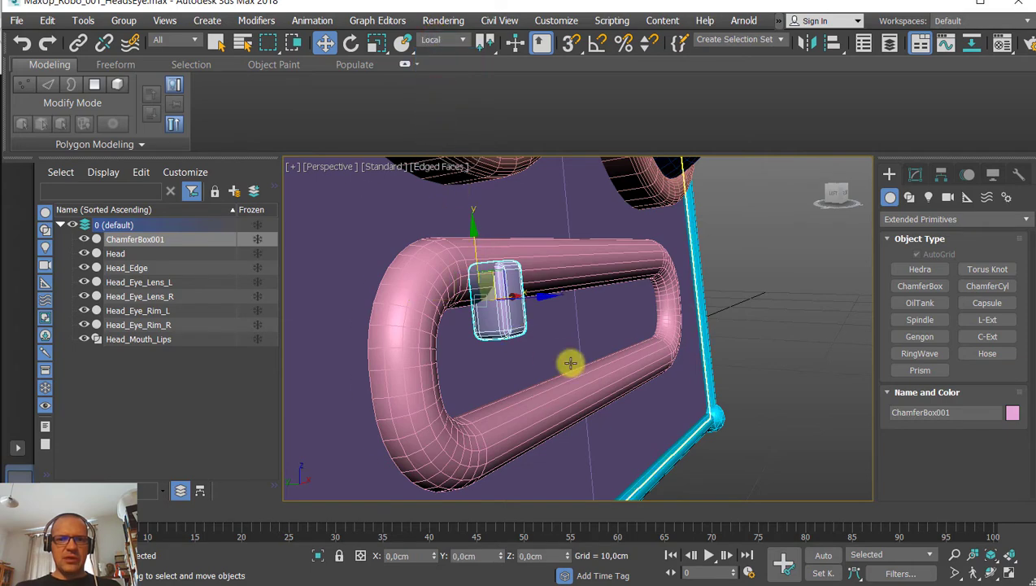
Move the chamfer box slightly sideways along the head's sloped face and outward along its local Z axis.
alt+middle_drag(569, 363, 481, 294)
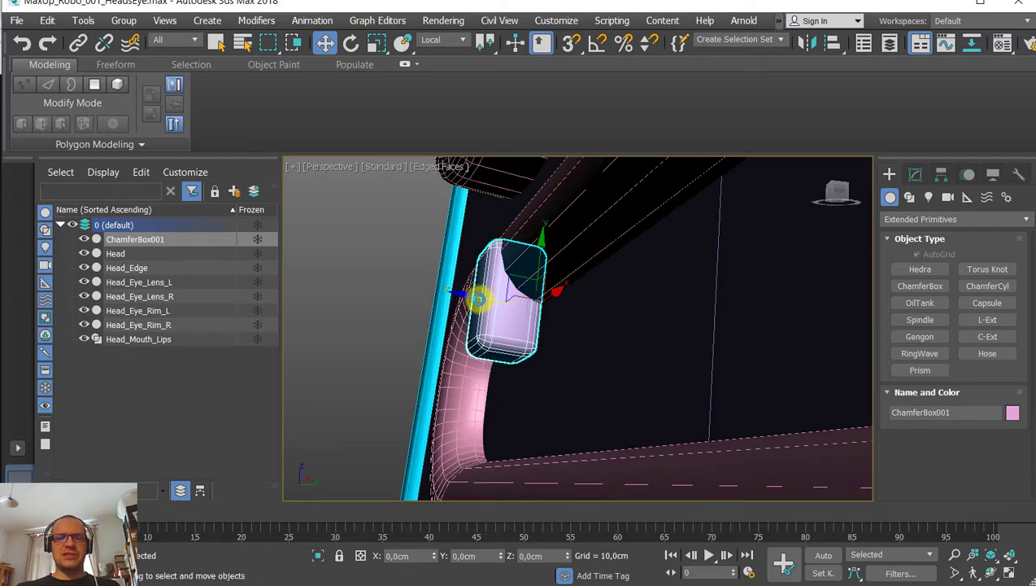
alt+middle_drag(479, 300, 543, 307)
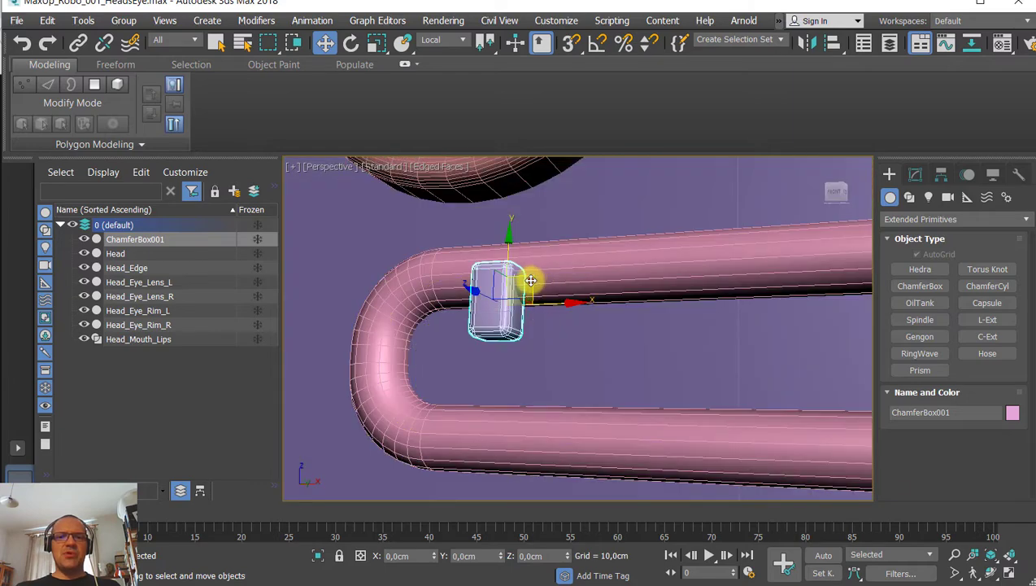
mouse_move(530, 281)
mouse_down()
mouse_move(641, 192)
mouse_move(639, 232)
mouse_move(559, 248)
mouse_move(527, 281)
mouse_up()
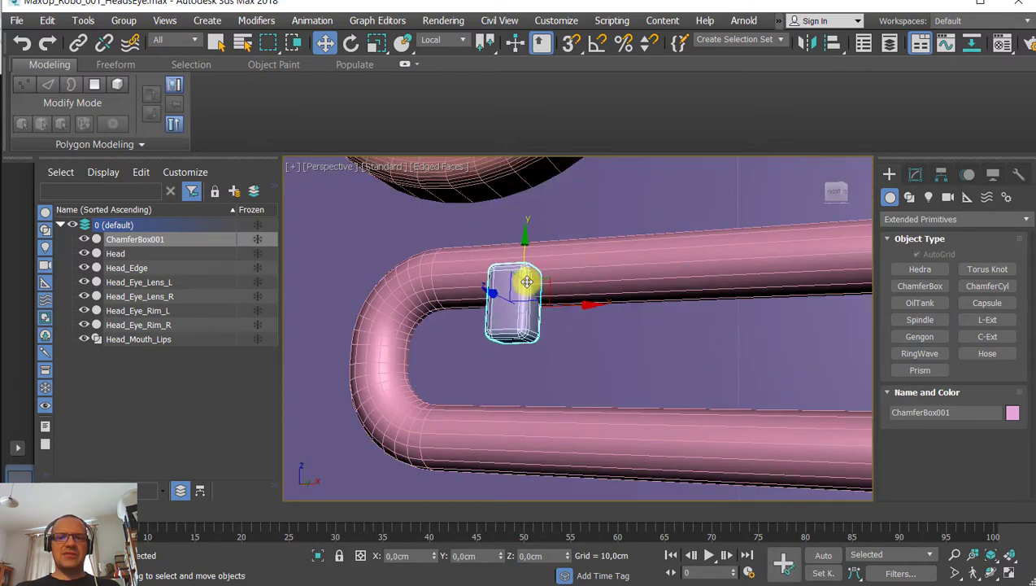
alt+middle_drag(527, 282, 486, 285)
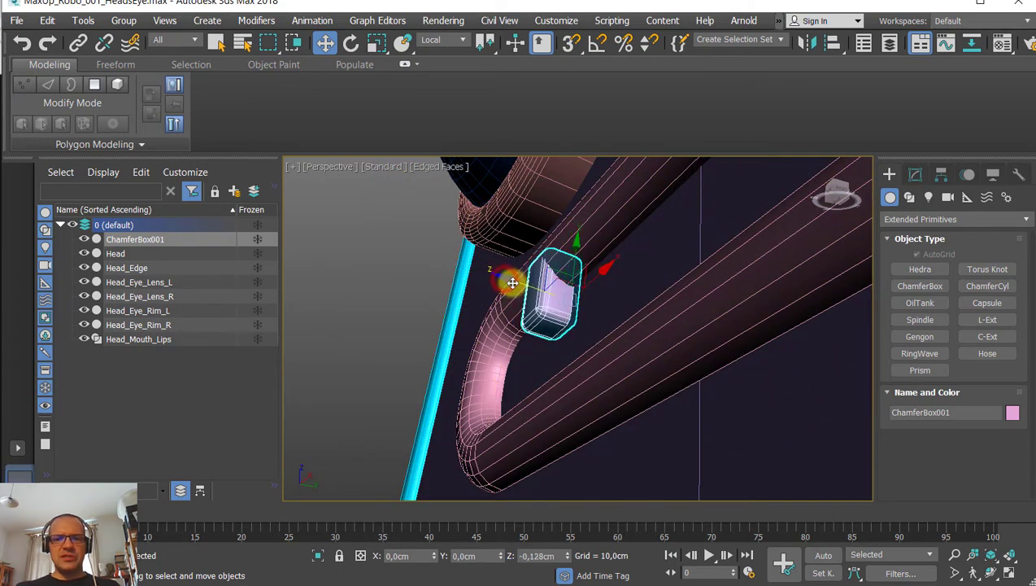
drag(527, 289, 499, 282)
Switch the reference coordinate system to View and try moving the chamfer box between the eyes and below the mouth.
click(438, 39)
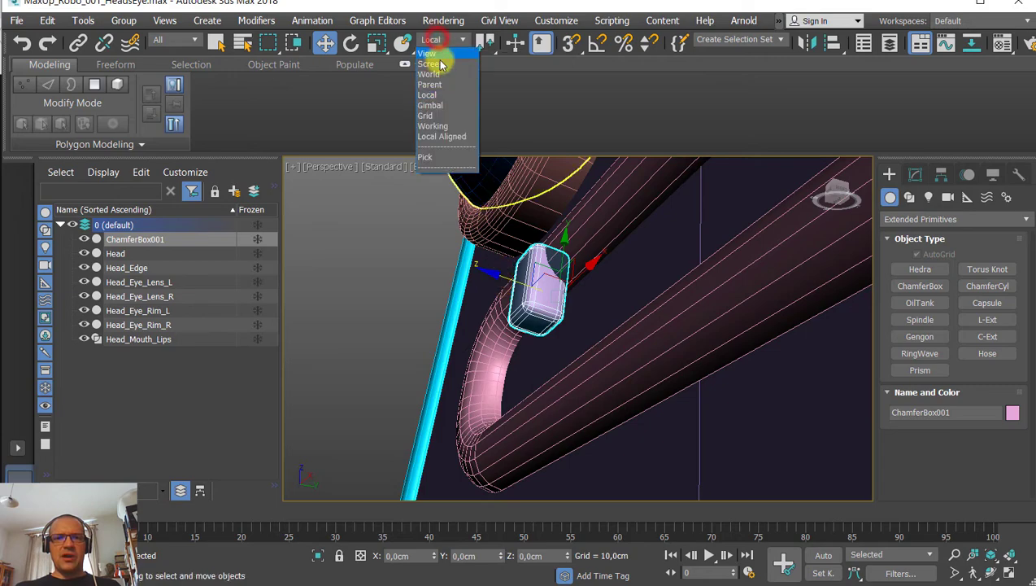
click(440, 50)
mouse_move(573, 273)
alt+middle_down()
mouse_move(620, 312)
mouse_move(597, 299)
mouse_move(620, 273)
mouse_move(566, 285)
alt+middle_up()
drag(518, 293, 623, 179)
middle_drag(594, 252, 437, 345)
scroll(437, 345, down, 5)
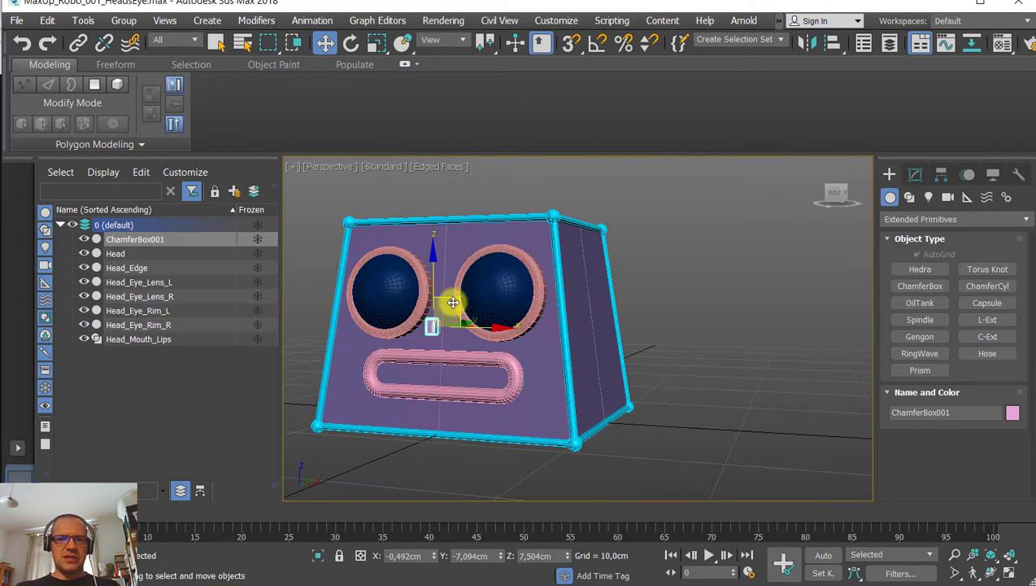
drag(453, 301, 452, 406)
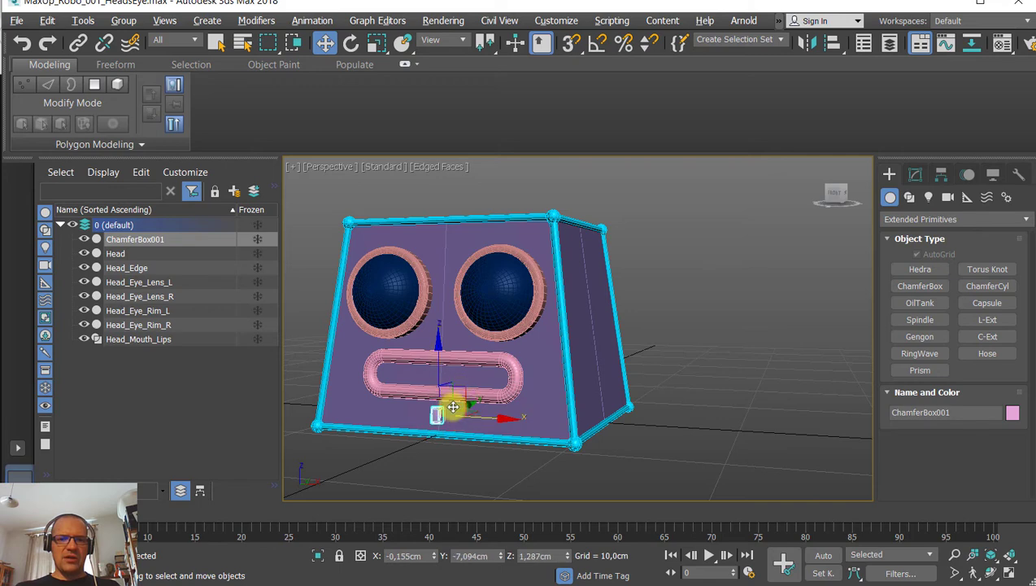
scroll(419, 406, up, 4)
alt+middle_drag(452, 405, 447, 428)
drag(493, 423, 482, 448)
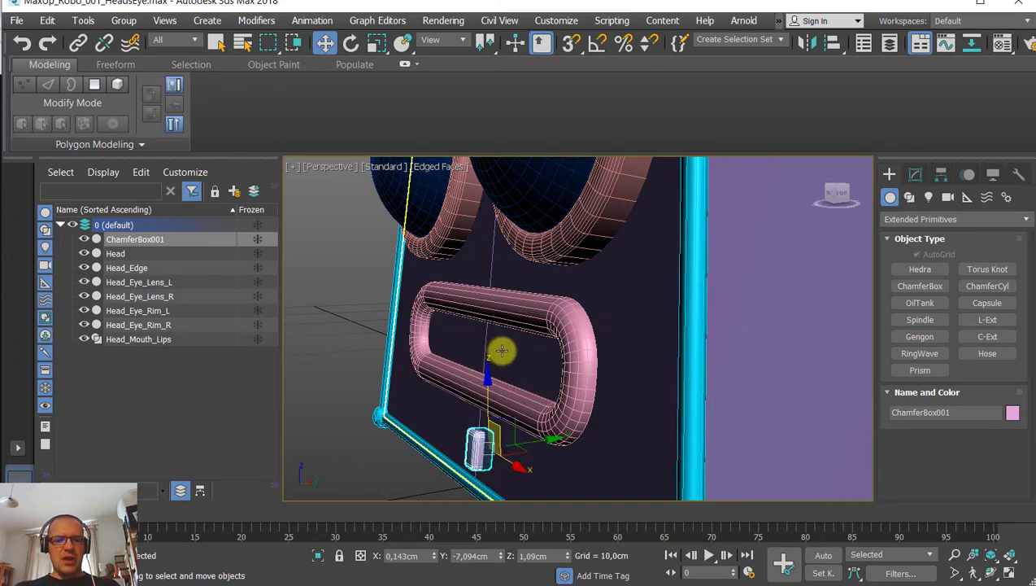
Undo the chamfer box's trial moves and set the reference coordinate system back to Local.
key(ctrl+z)
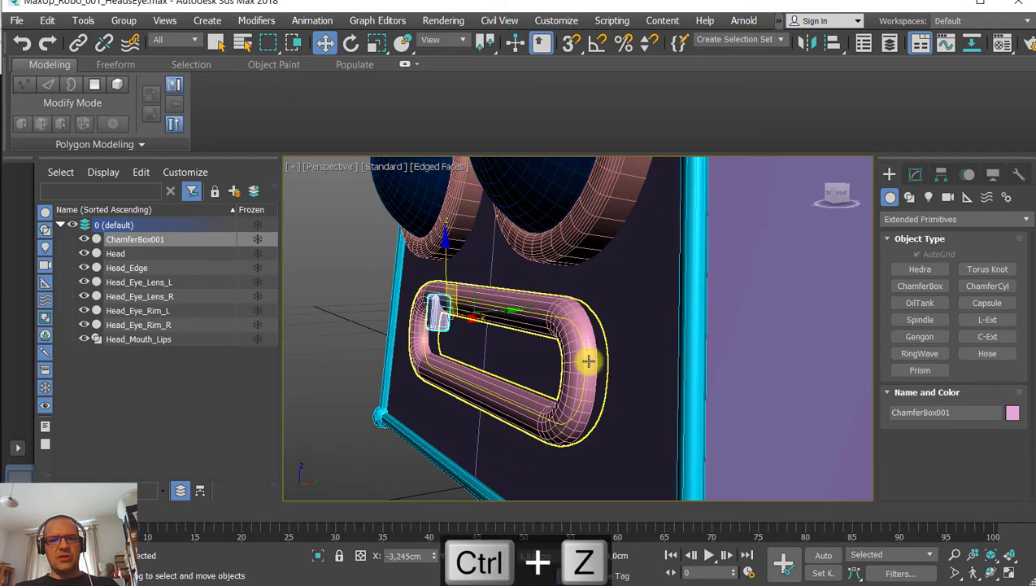
click(446, 40)
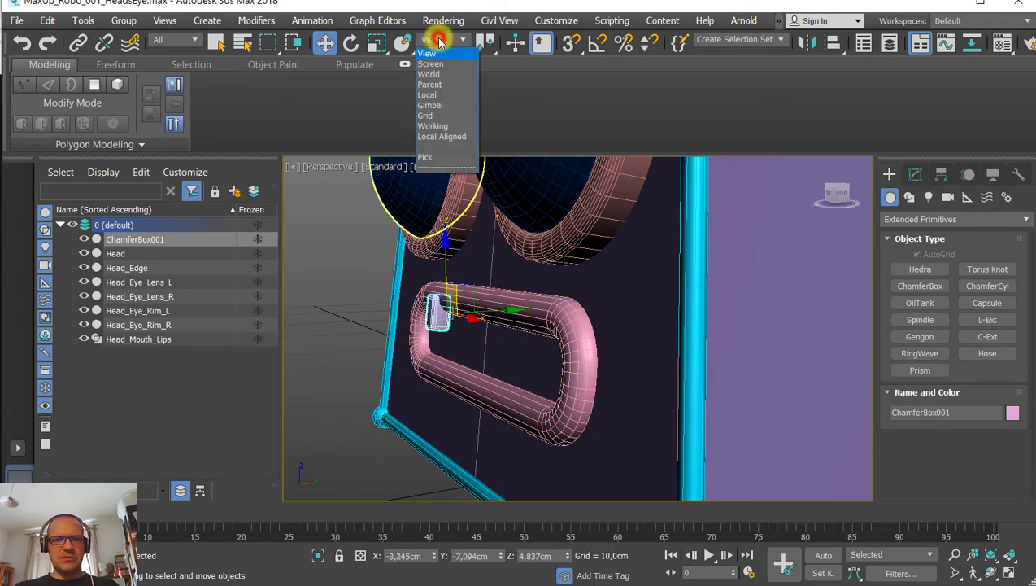
click(441, 97)
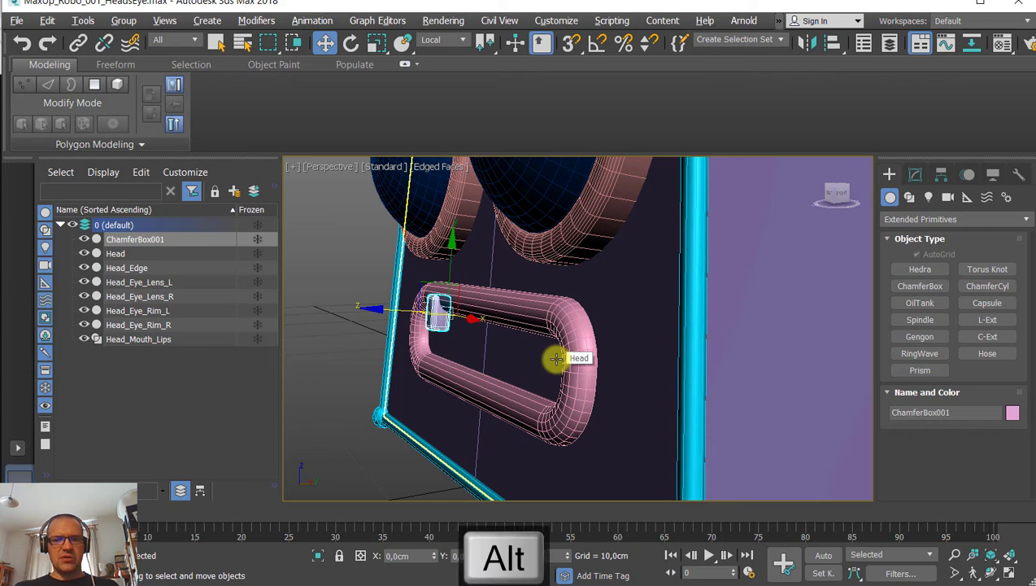
alt+right_click(556, 359)
click(572, 337)
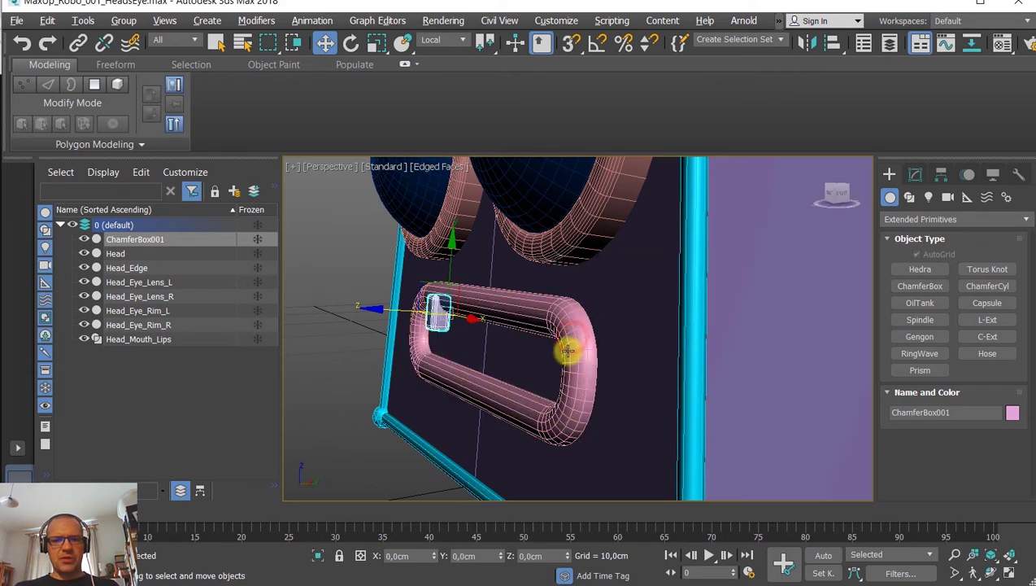
alt+right_click(563, 345)
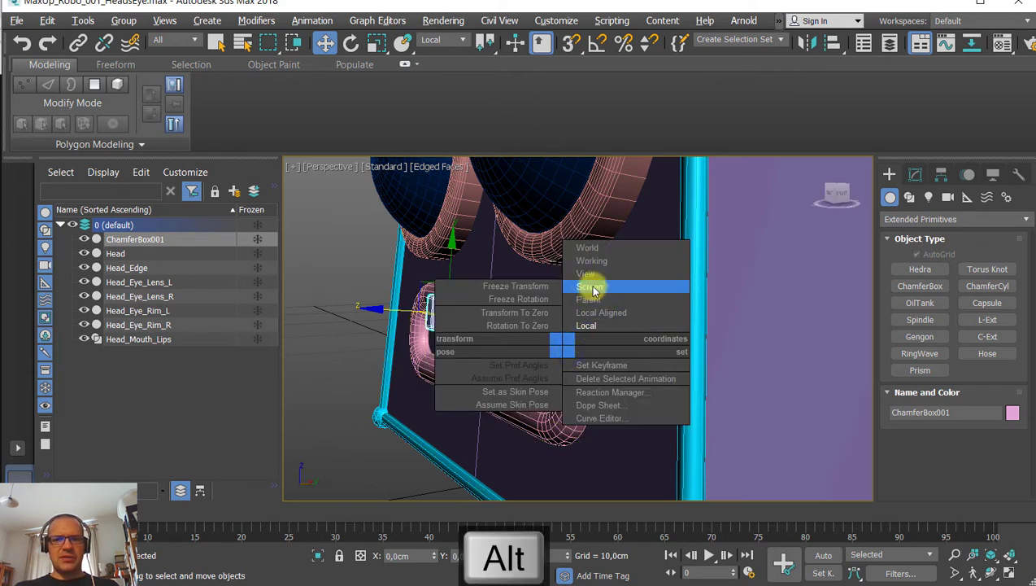
click(630, 5)
Move the chamfer box slightly inward along its local Z axis and along its local X axis into the mouth's upper left corner.
mouse_move(503, 292)
alt+middle_down()
mouse_move(606, 294)
mouse_move(439, 454)
mouse_move(438, 355)
mouse_move(504, 329)
alt+middle_up()
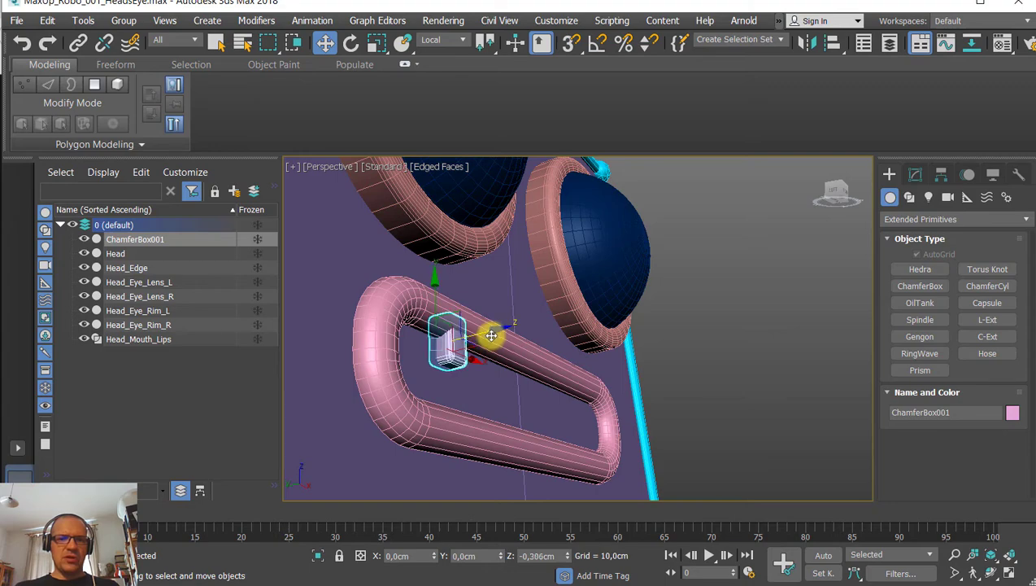
alt+middle_drag(491, 335, 527, 329)
scroll(527, 310, up, 6)
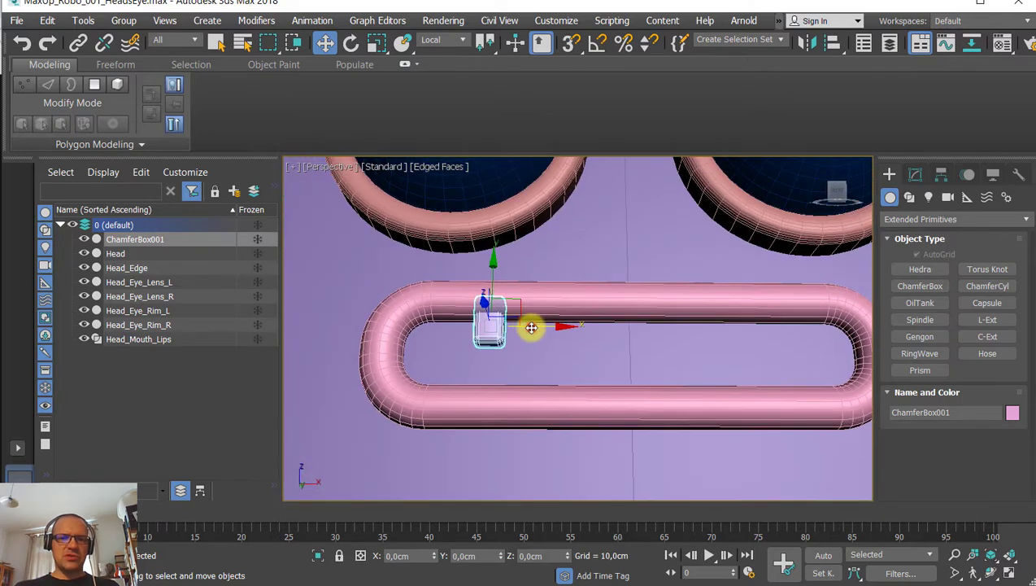
drag(531, 327, 490, 329)
scroll(456, 326, up, 5)
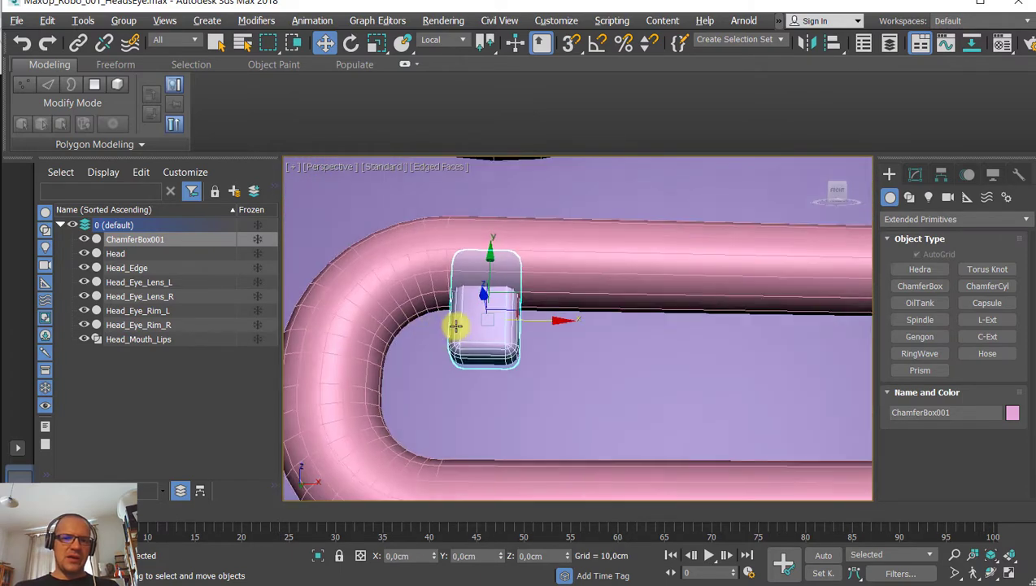
alt+middle_drag(457, 326, 534, 337)
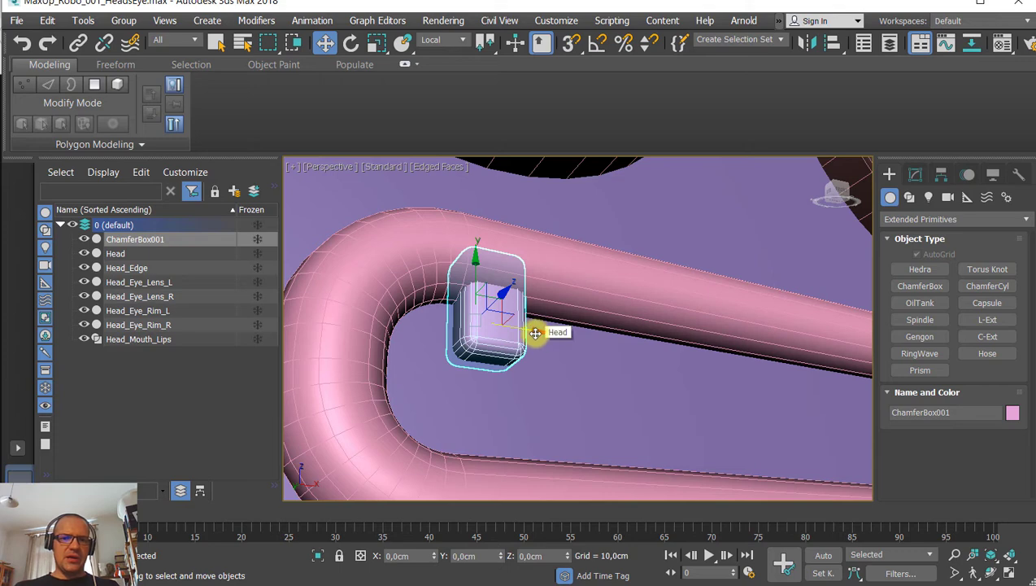
drag(535, 332, 481, 327)
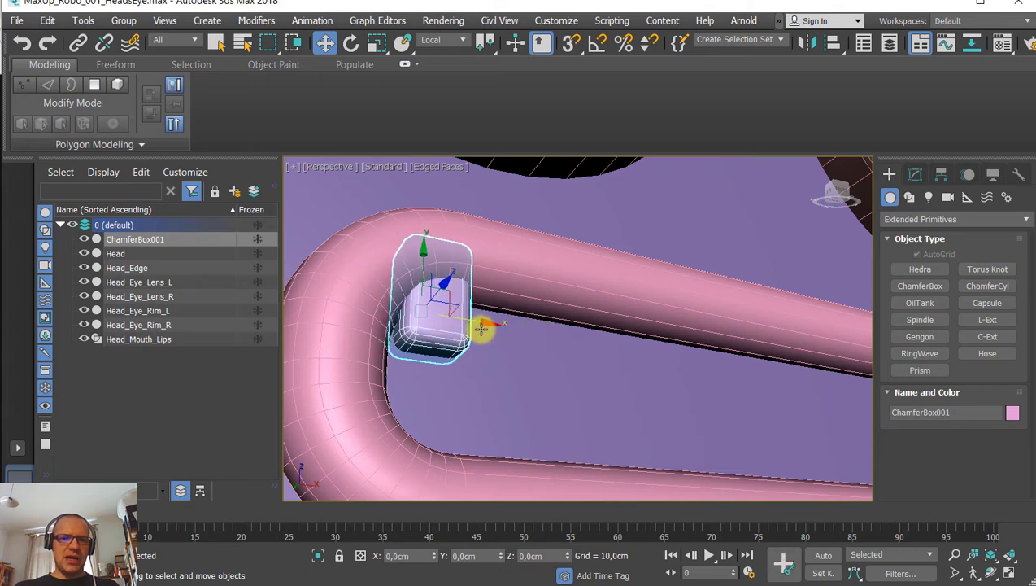
scroll(482, 329, down, 3)
middle_drag(481, 329, 342, 326)
scroll(351, 324, down, 2)
middle_drag(408, 315, 474, 319)
scroll(431, 309, up, 3)
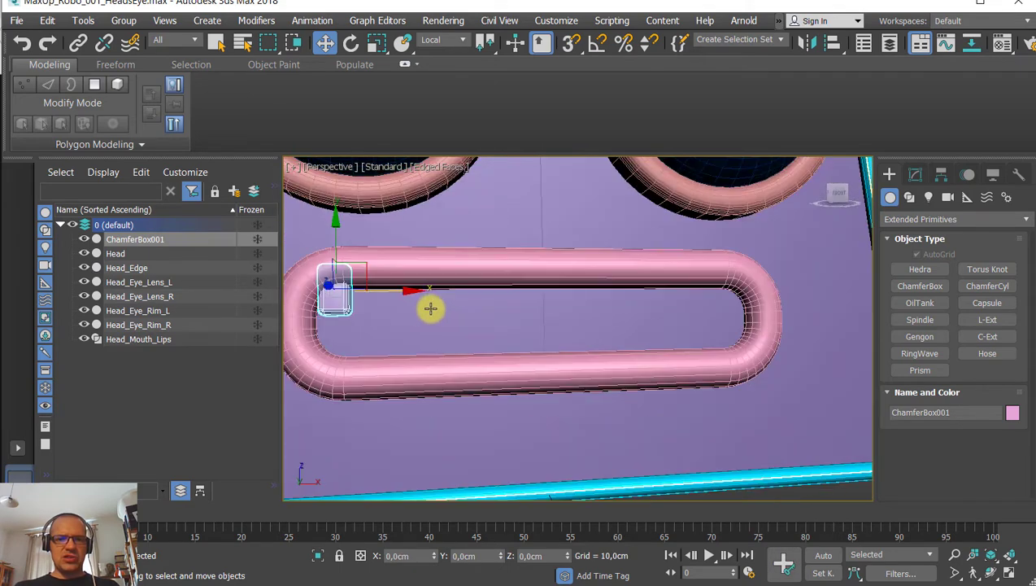
drag(398, 290, 431, 294)
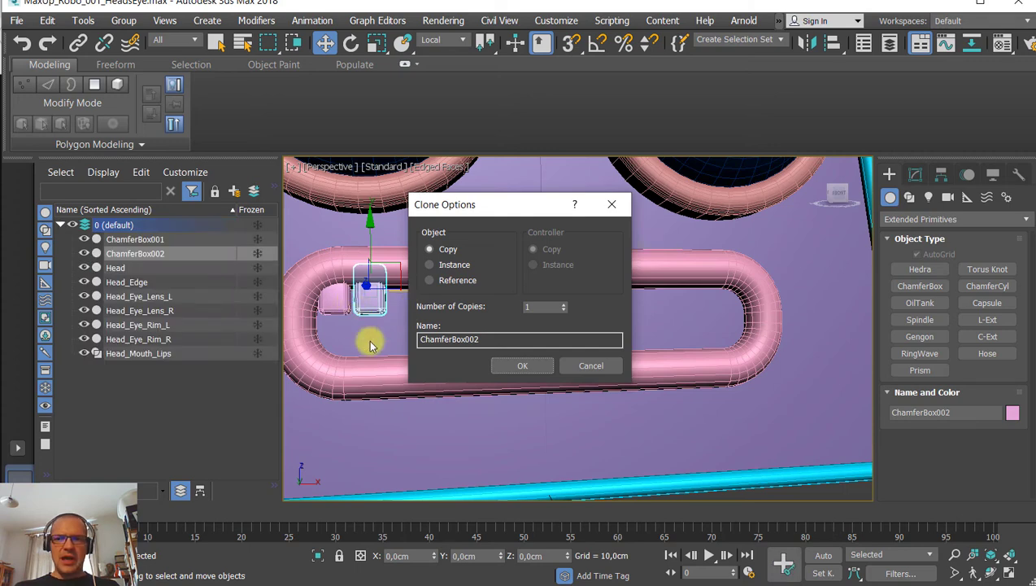
click(589, 368)
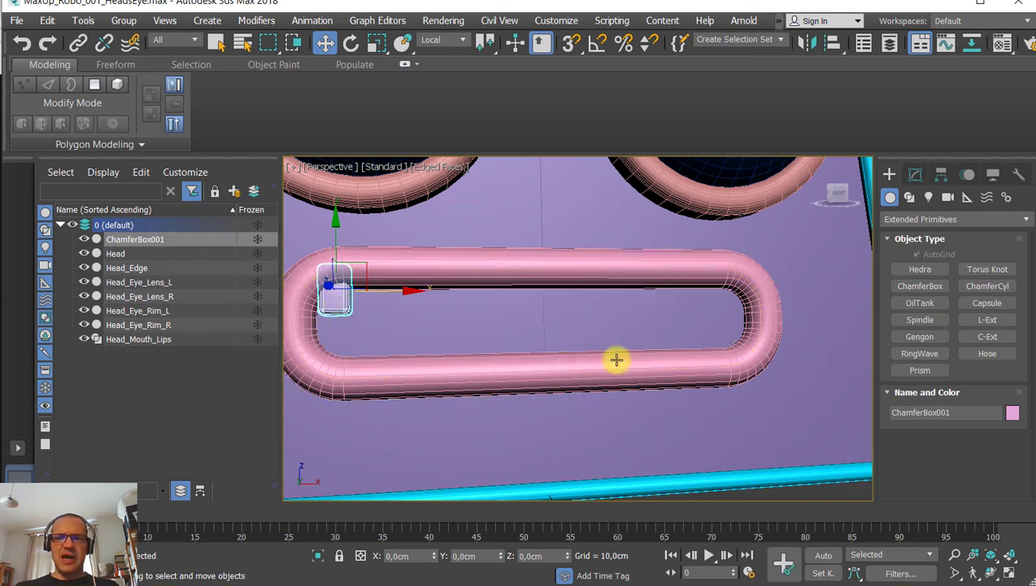
Rename the chamfer box inside the lips as Head_Mouth_Teeth_001.
click(917, 175)
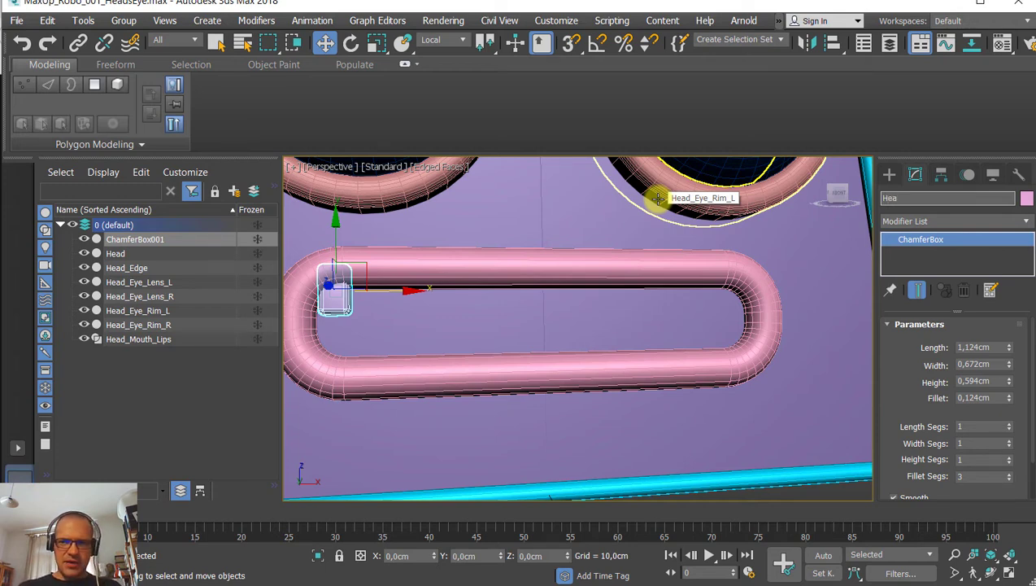
text(Head_Te)
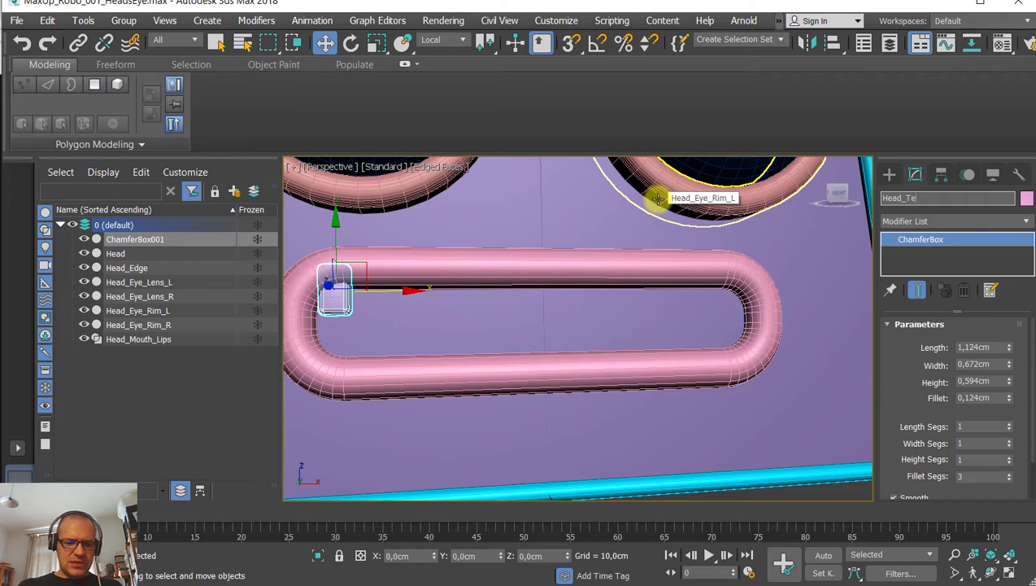
text(eth_)
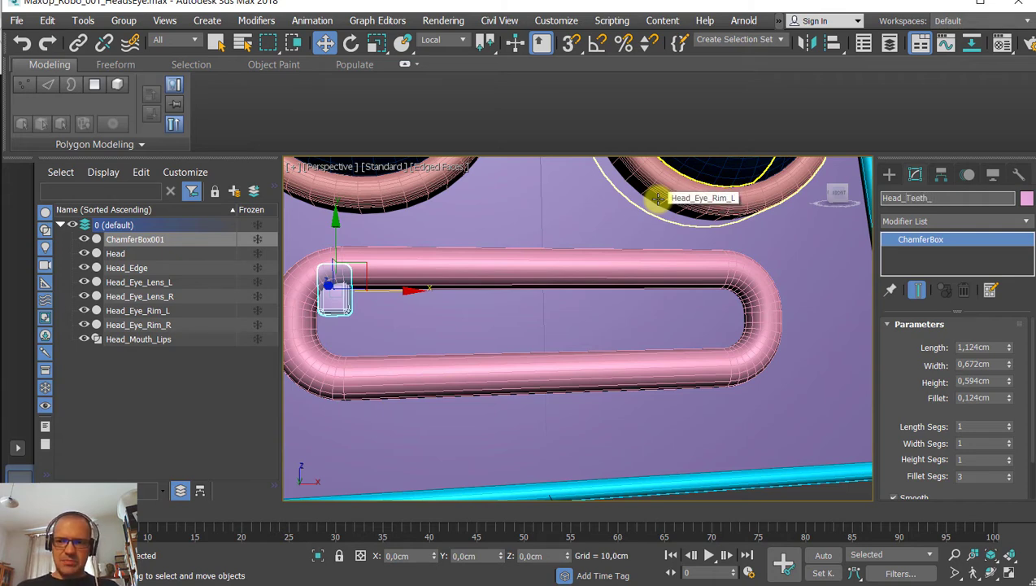
text(Mouth)
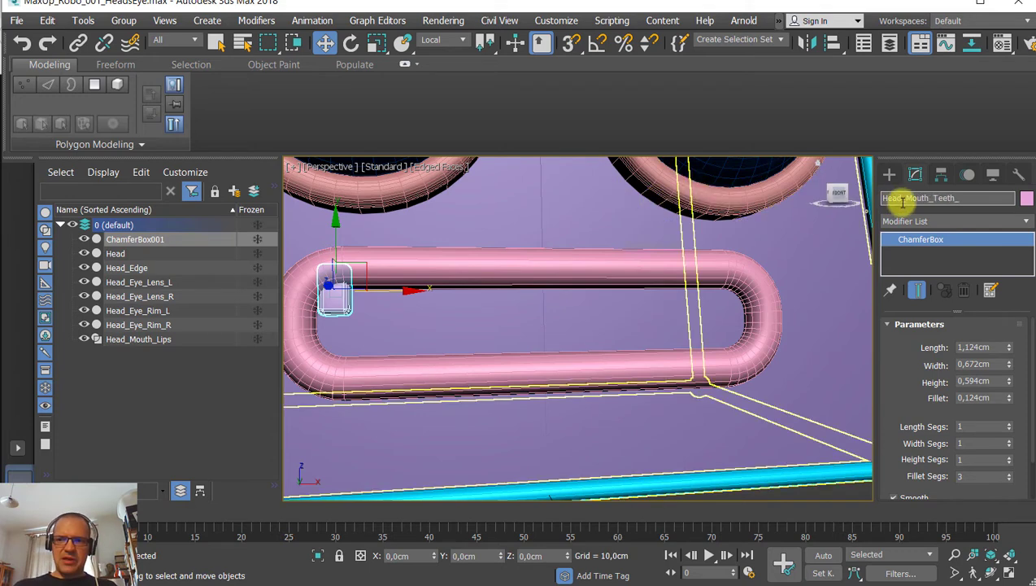
click(977, 201)
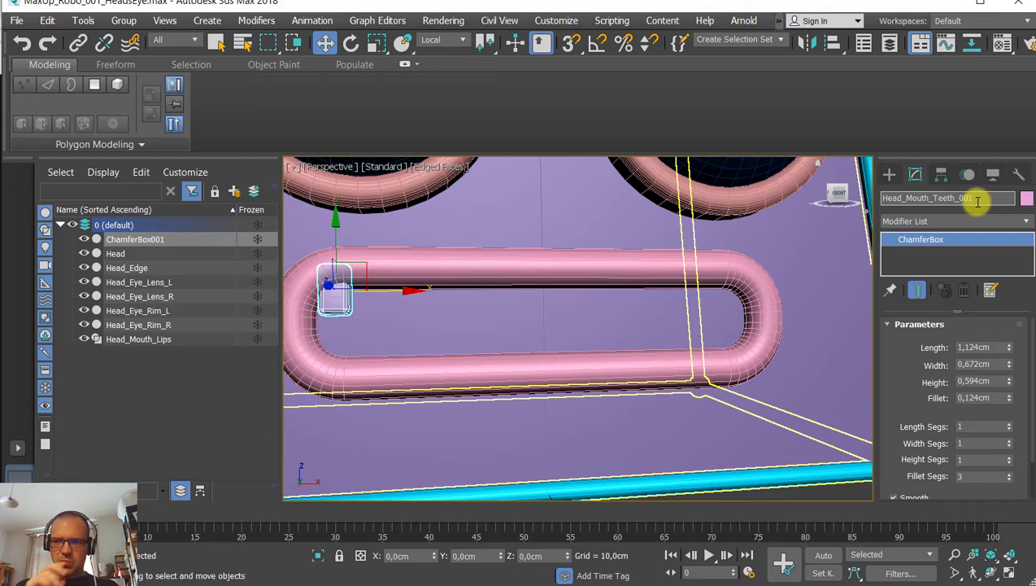
key(Return)
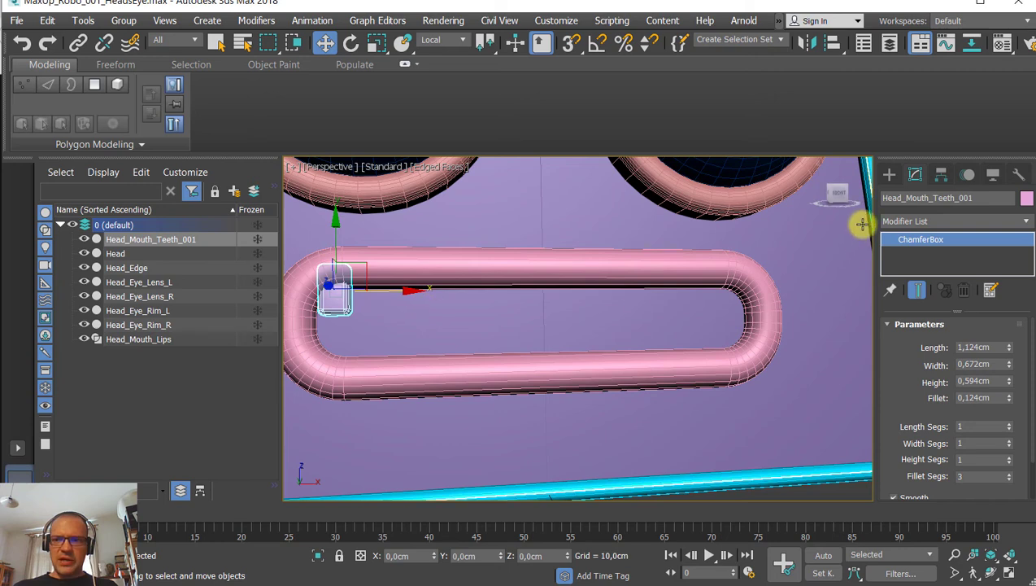
Set the tooth's object color to gray shade 250 from the AutoCAD ACI palette.
click(1025, 200)
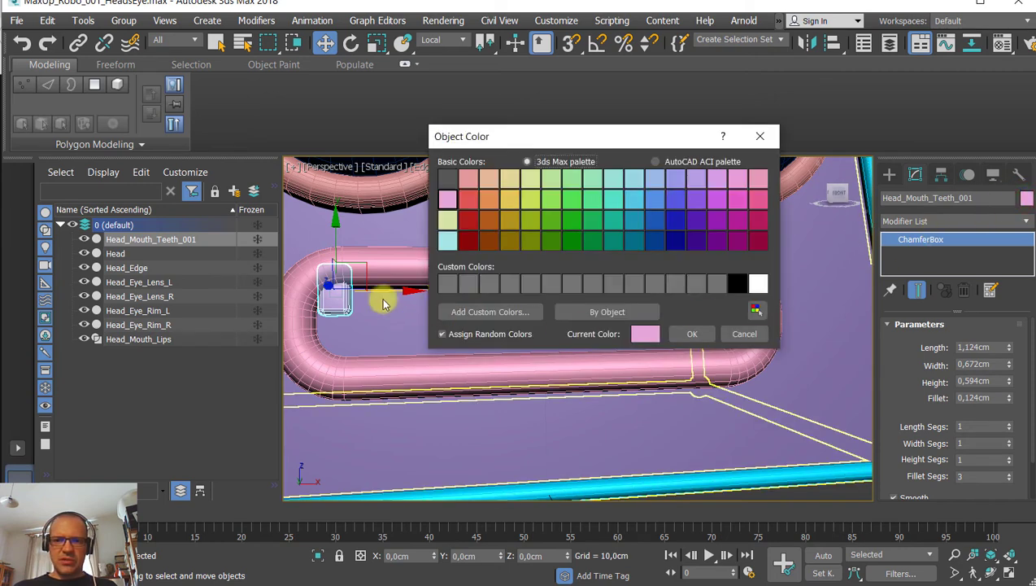
click(656, 161)
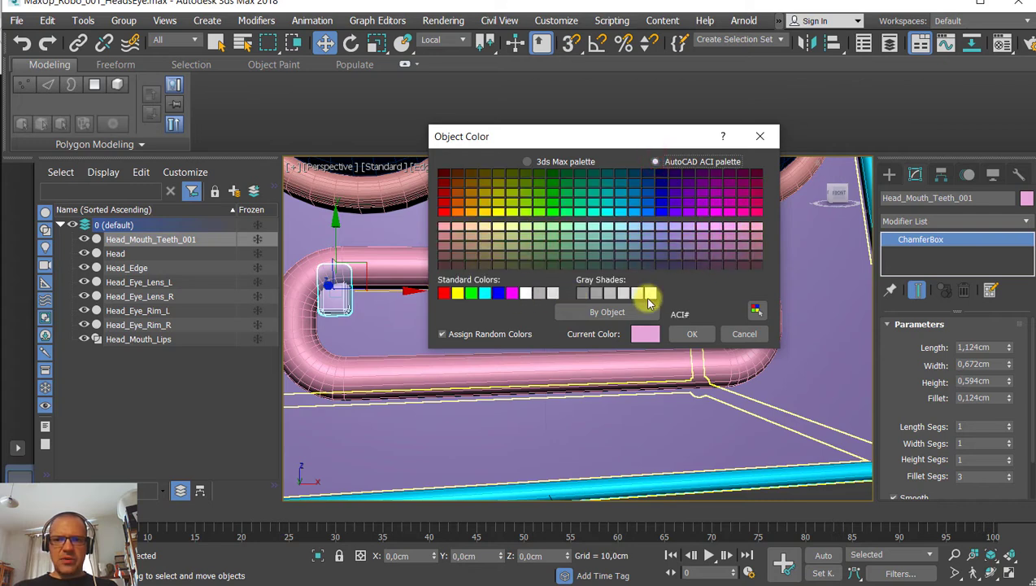
click(583, 293)
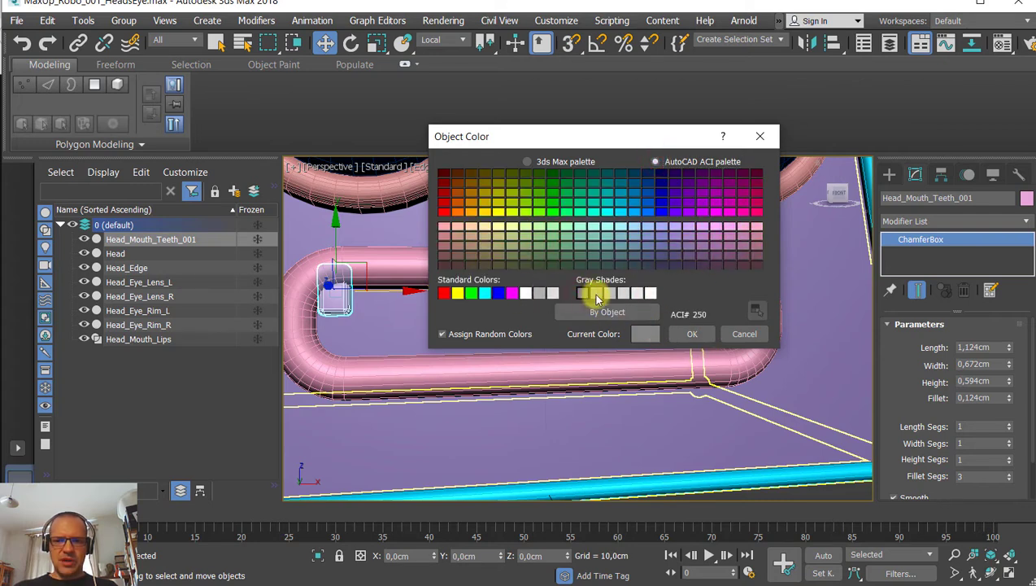
click(691, 333)
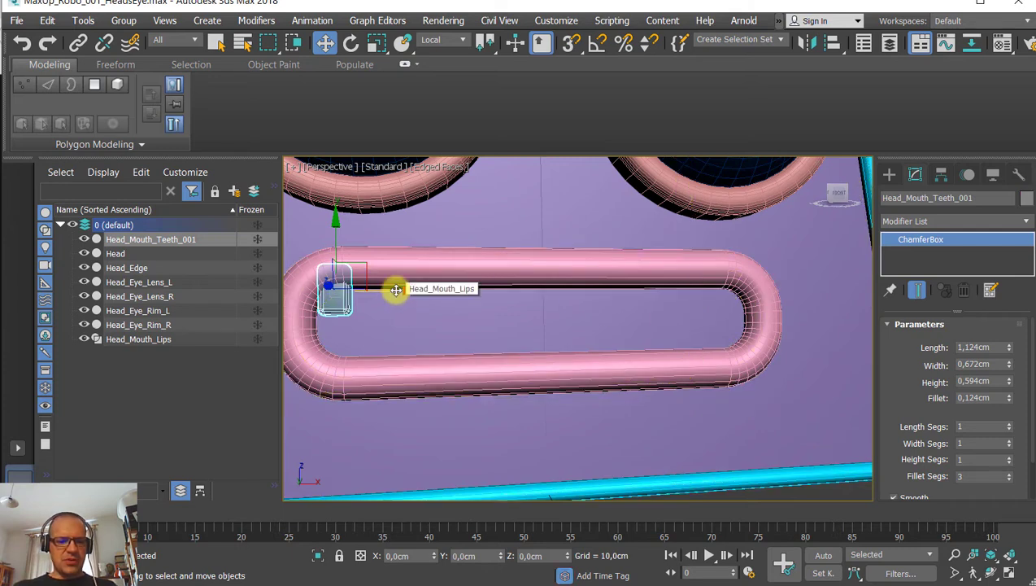
Try cloning the tooth along its local X axis across the mouth with 10 copies.
shift+drag(395, 291, 426, 298)
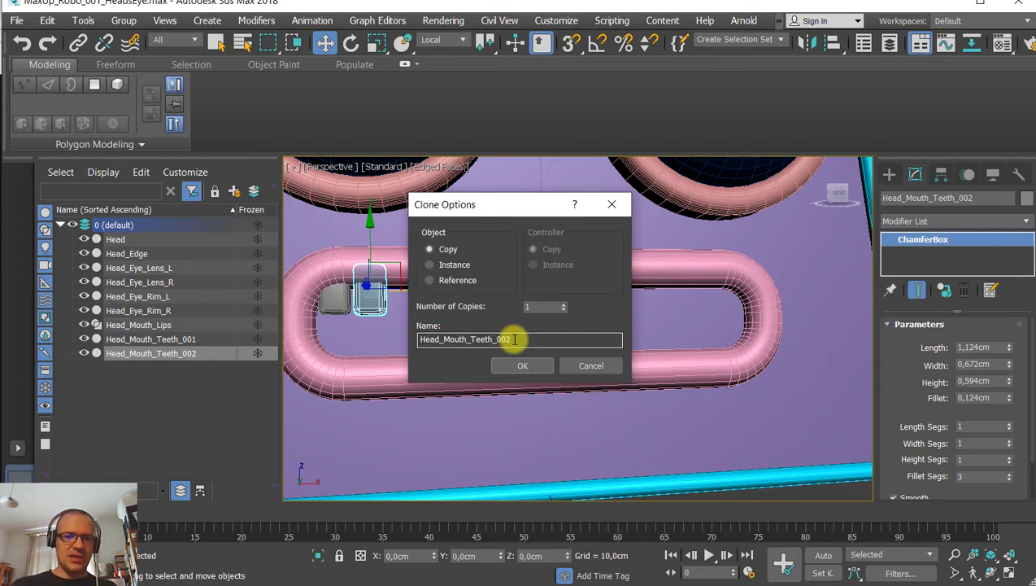
drag(532, 202, 535, 78)
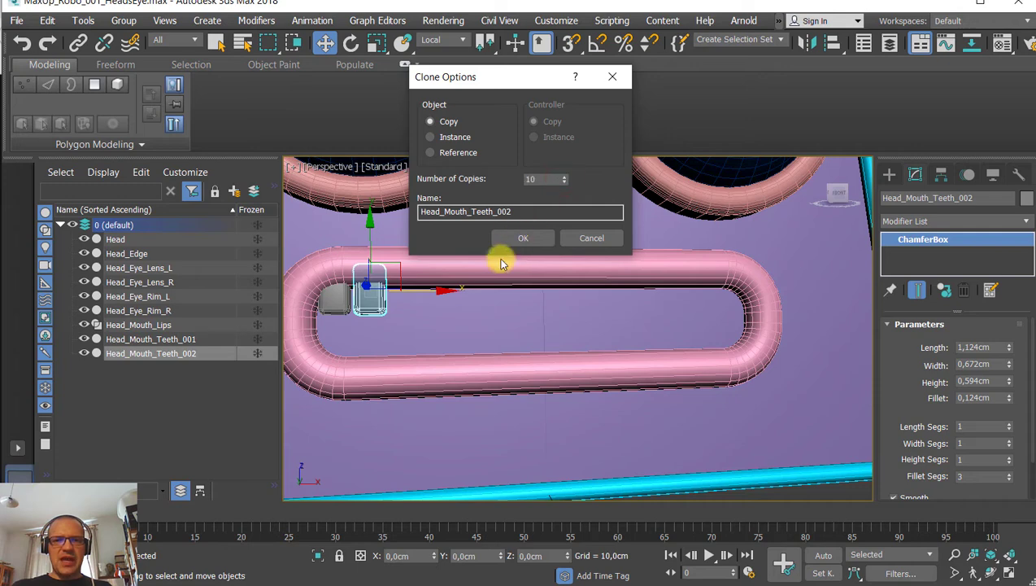
click(521, 238)
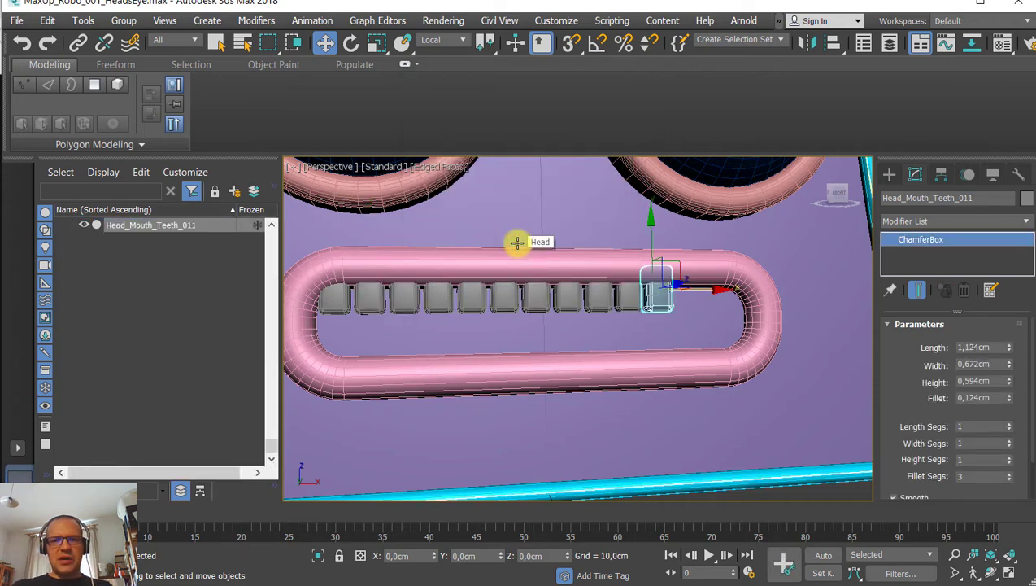
key(ctrl+z)
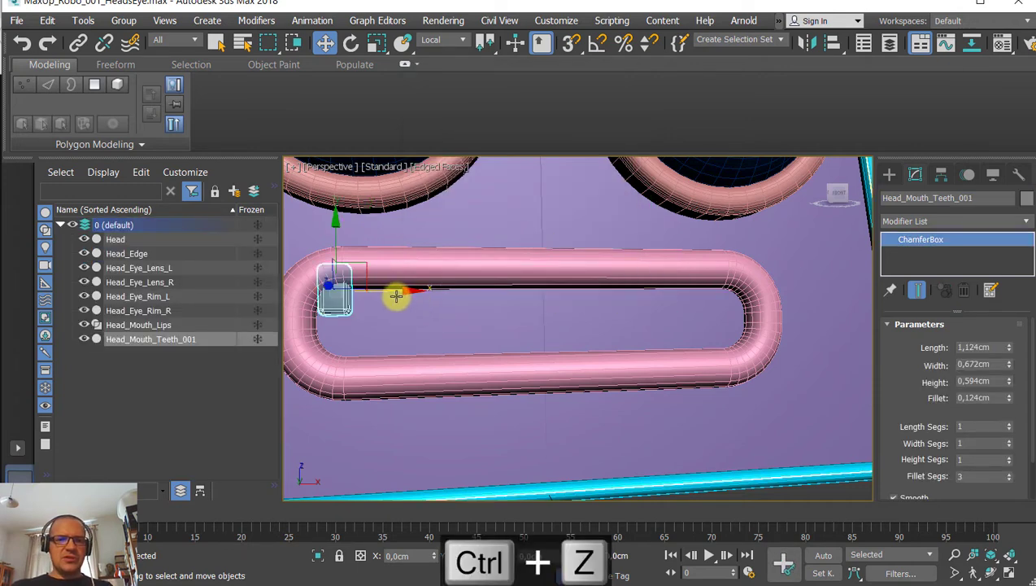
key(ctrl+z)
Clone the tooth along its local X axis with 16 copies and delete the last three that extend past the lips' inner edge.
shift+drag(434, 292, 429, 290)
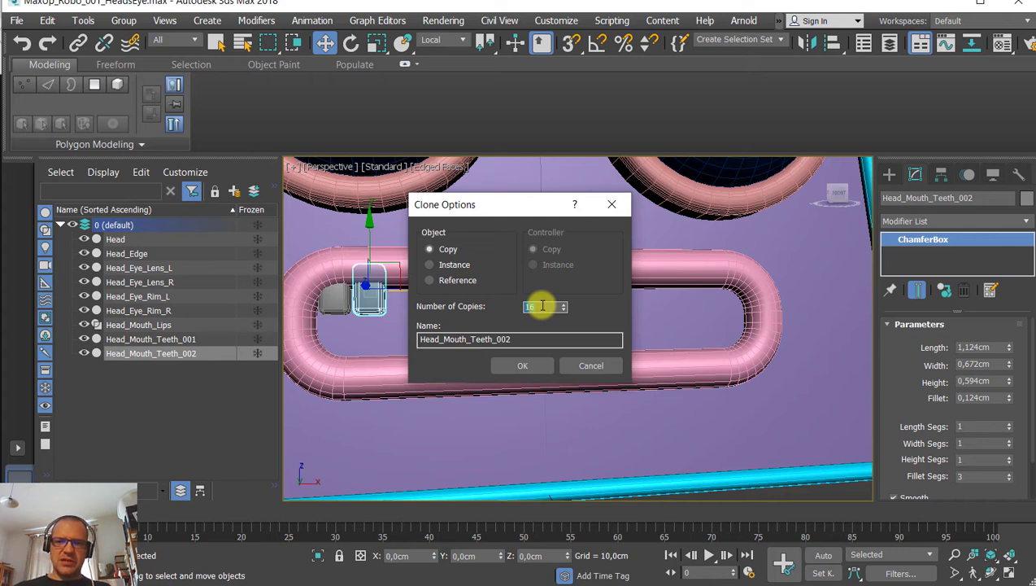
click(529, 365)
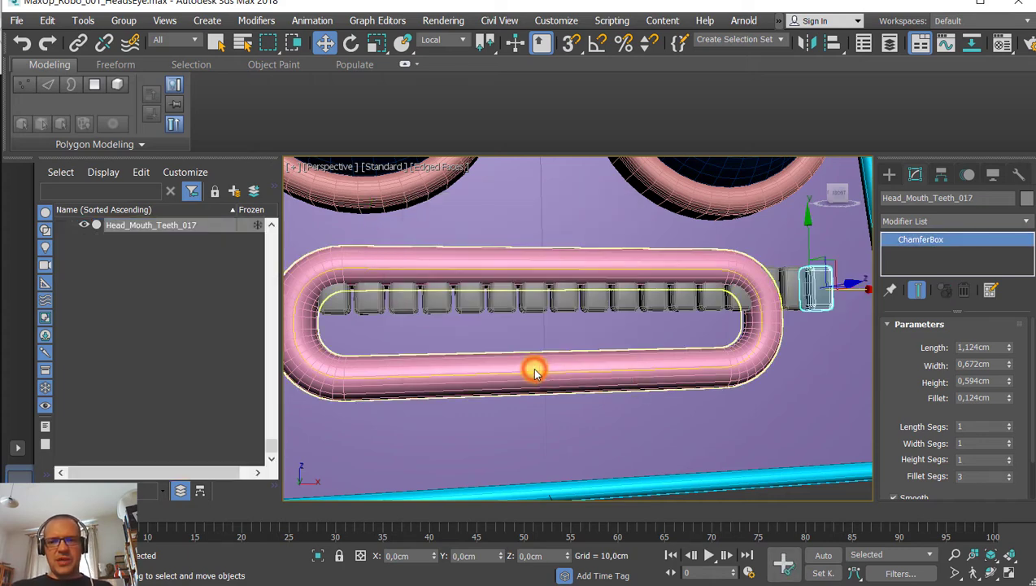
scroll(693, 320, up, 4)
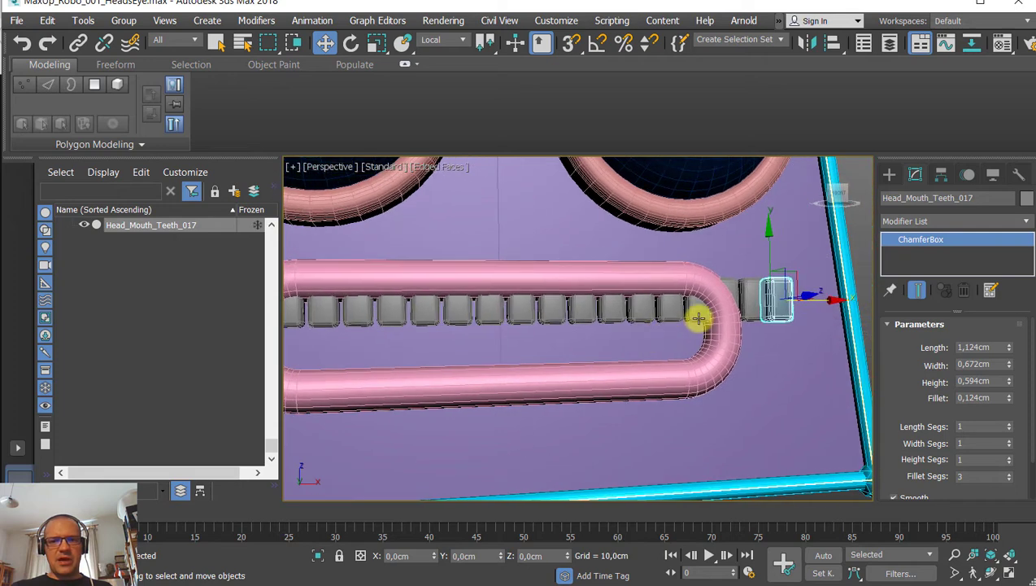
ctrl+click(739, 291)
ctrl+click(736, 319)
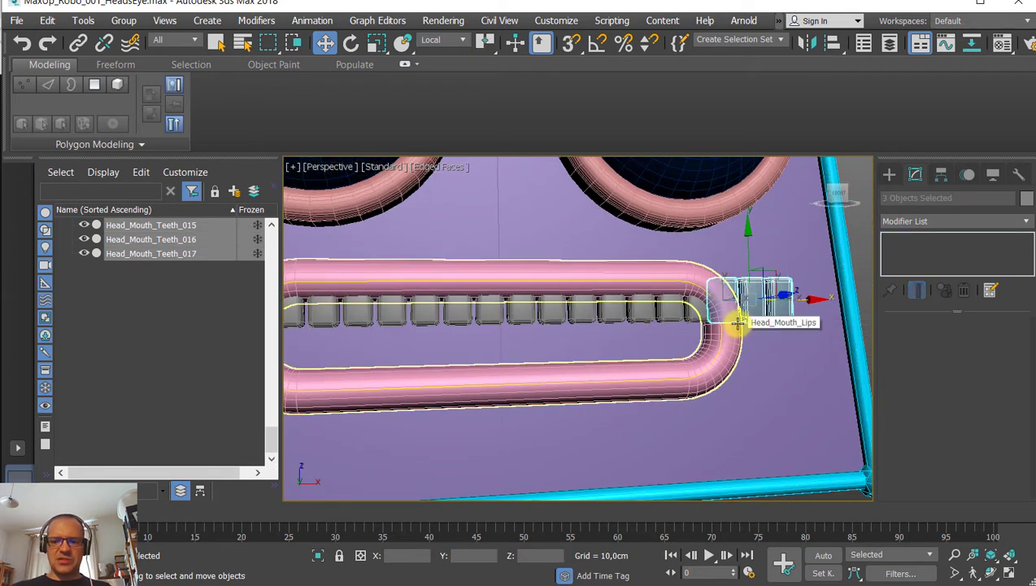
key(Delete)
Examine the upper row of teeth, checking how the end teeth meet the lips and how the row sits on the face.
alt+middle_drag(606, 315, 682, 319)
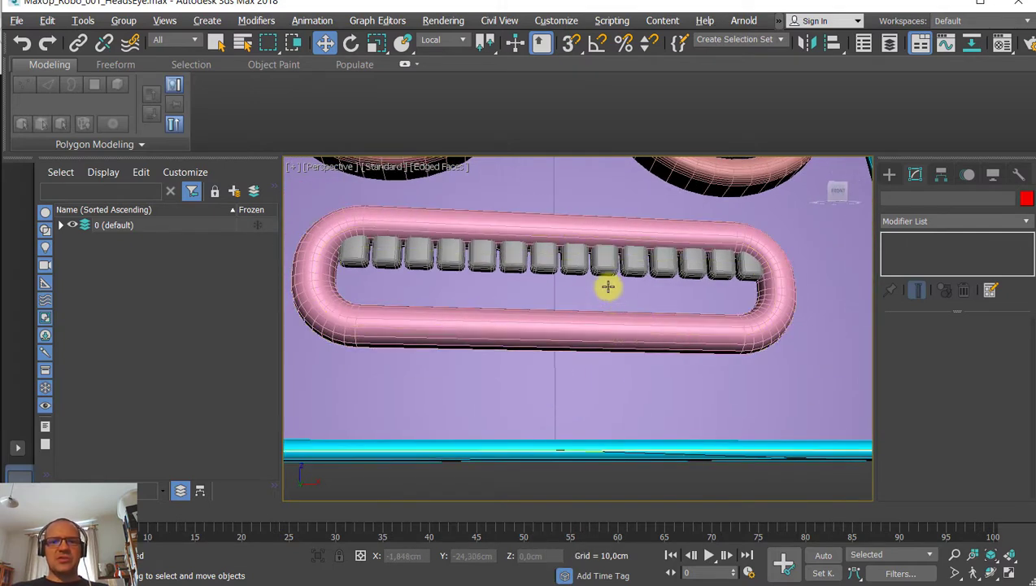
alt+middle_drag(605, 285, 601, 304)
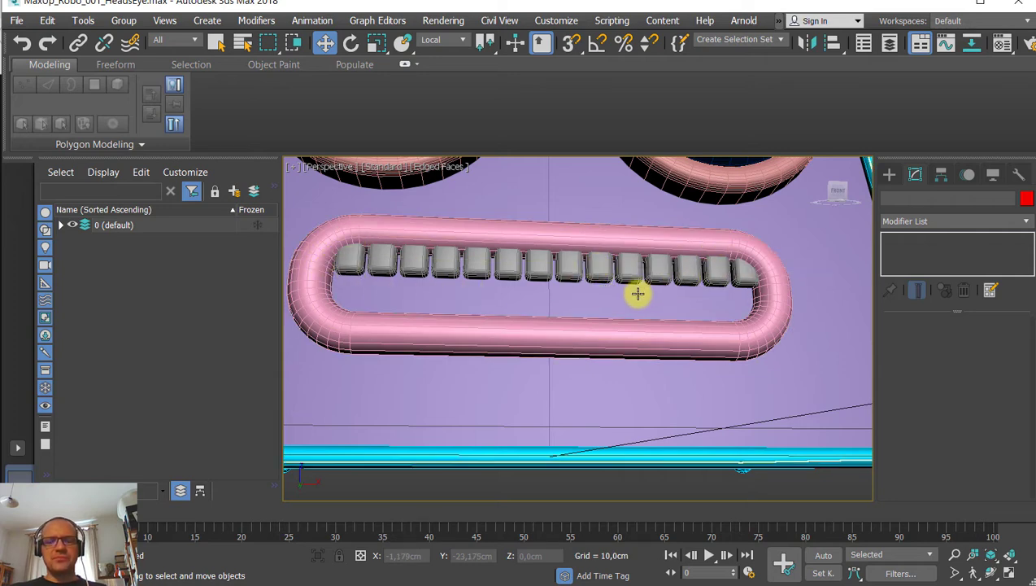
scroll(319, 257, up, 6)
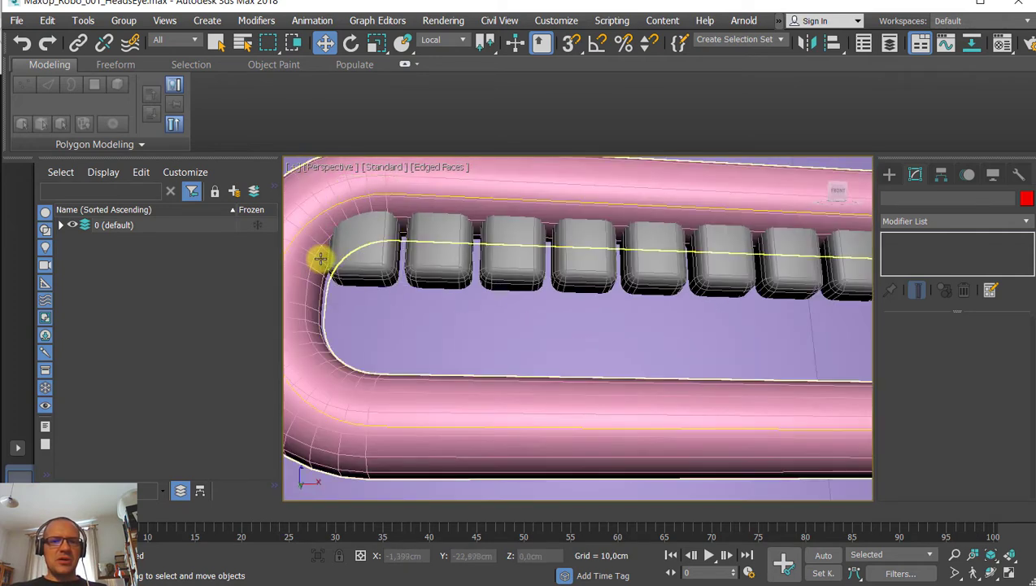
scroll(333, 250, down, 6)
scroll(609, 259, up, 8)
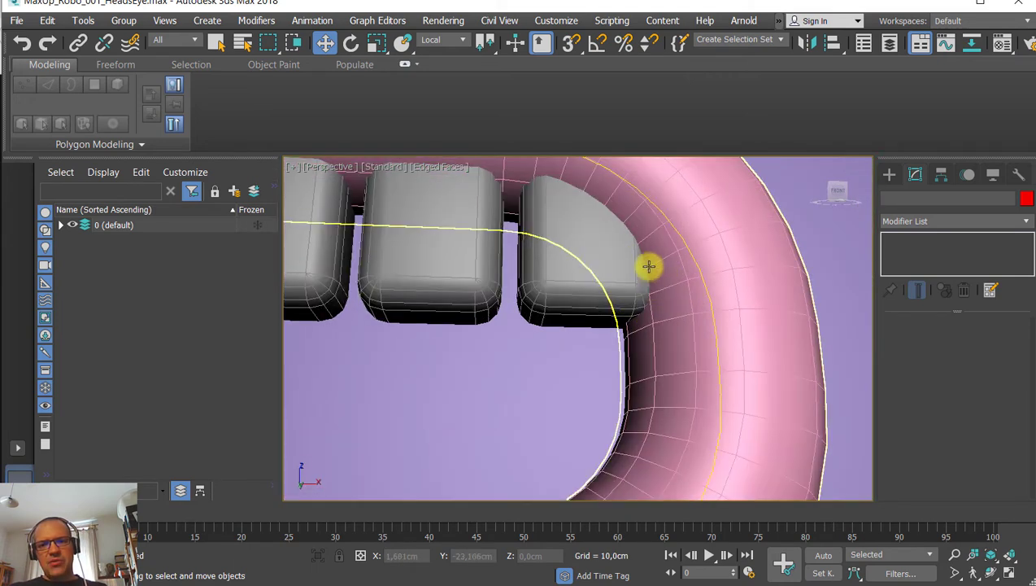
scroll(650, 273, down, 8)
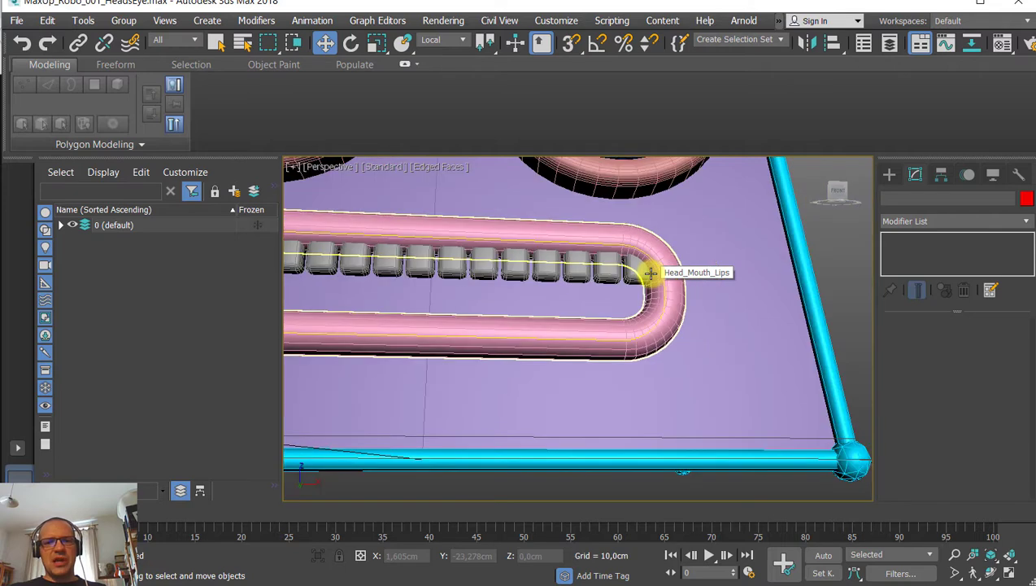
scroll(637, 270, up, 4)
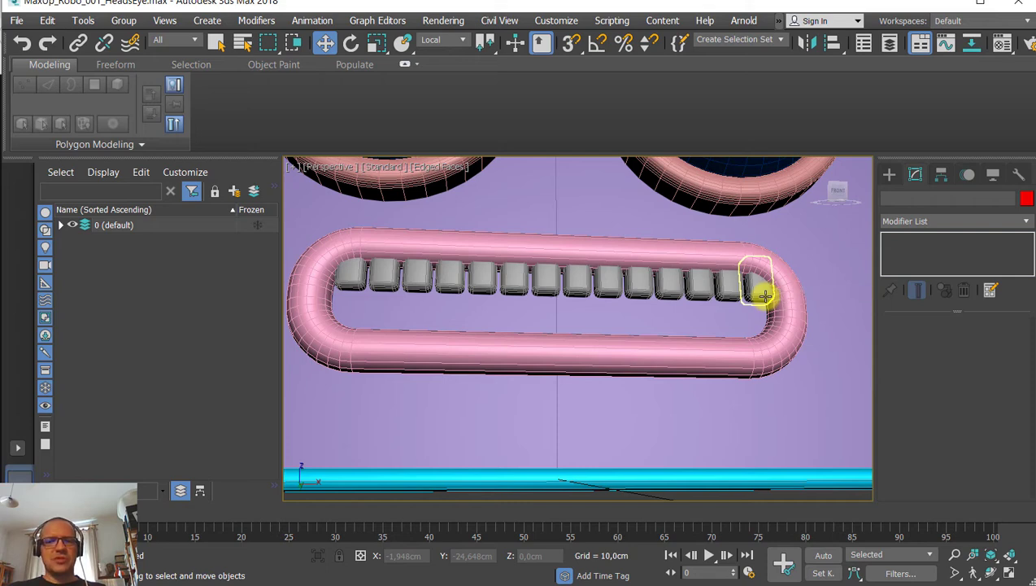
scroll(765, 296, down, 5)
scroll(658, 319, up, 4)
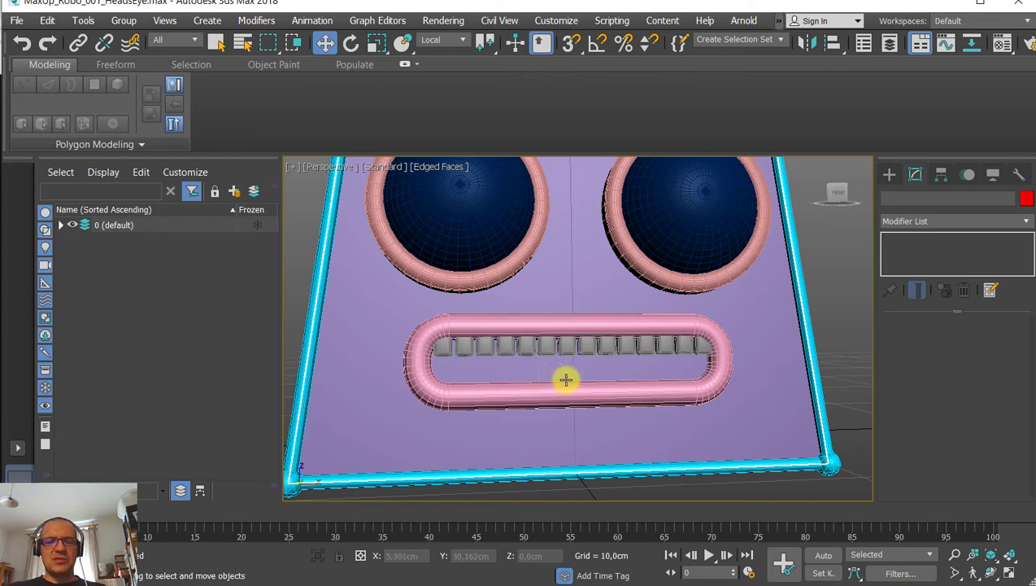
Select all the teeth from Head_Mouth_Teeth_001 to Head_Mouth_Teeth_014 by name in the scene list.
scroll(553, 351, up, 1)
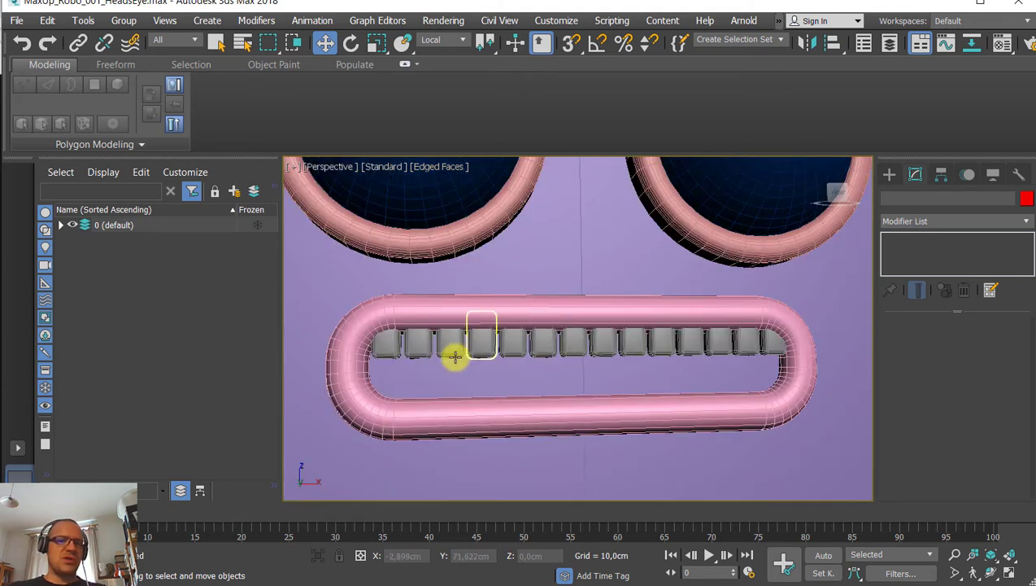
click(391, 345)
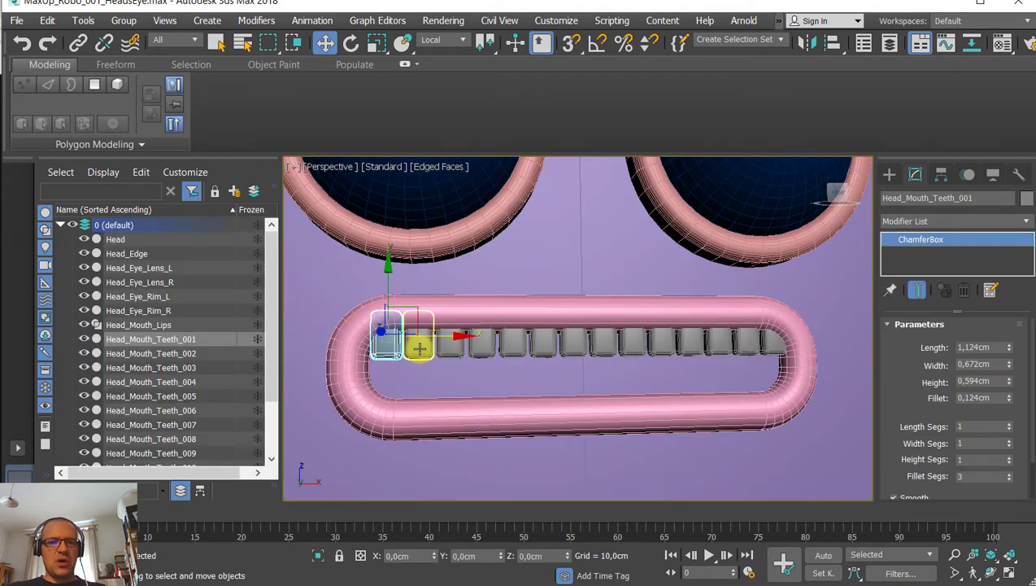
ctrl+click(419, 348)
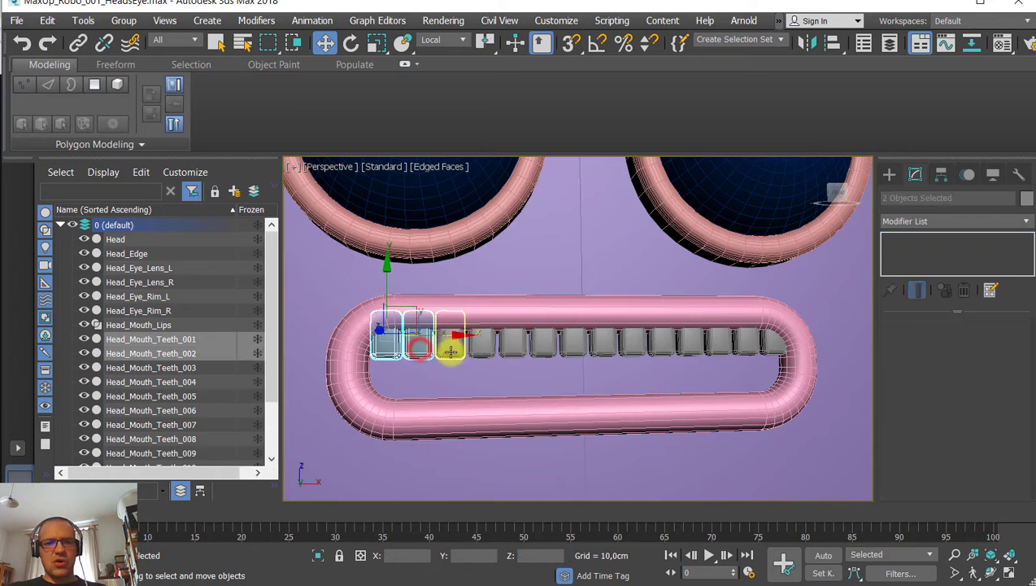
click(168, 349)
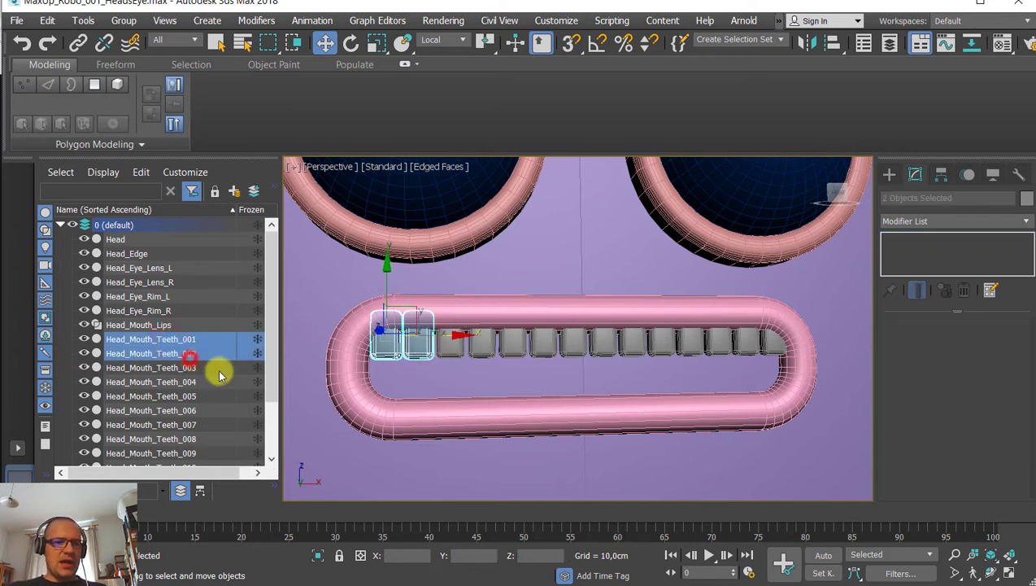
click(481, 377)
click(157, 338)
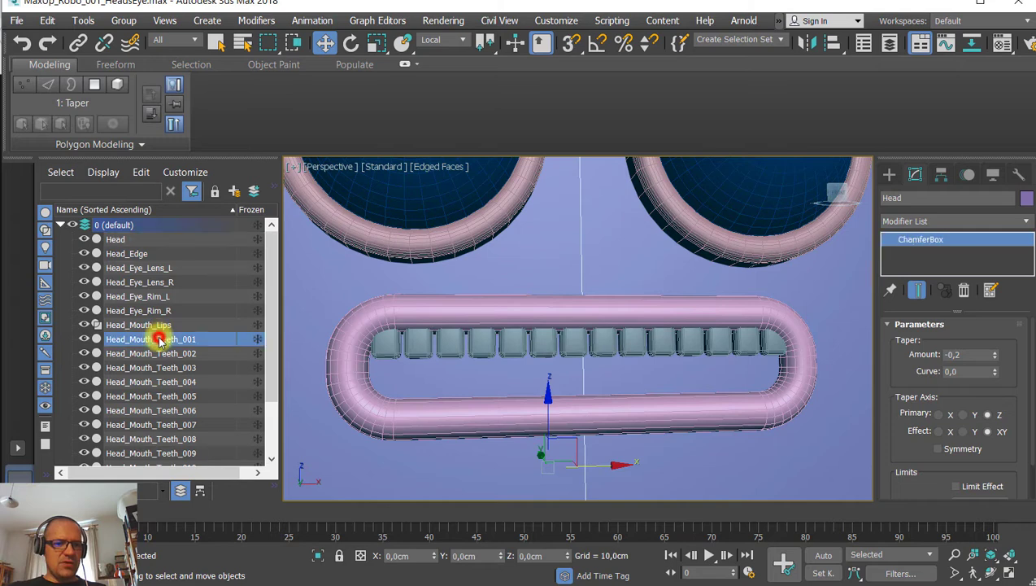
scroll(162, 342, down, 3)
shift+click(163, 454)
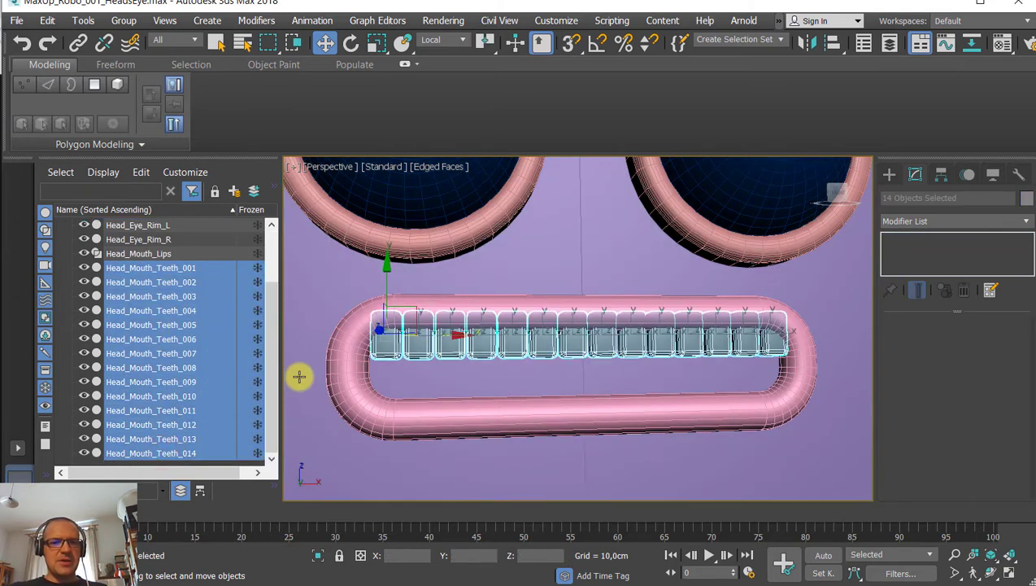
Select every tooth similar to Head_Mouth_Teeth_001, view the row in isolation, and exit isolation.
click(382, 348)
scroll(512, 365, down, 3)
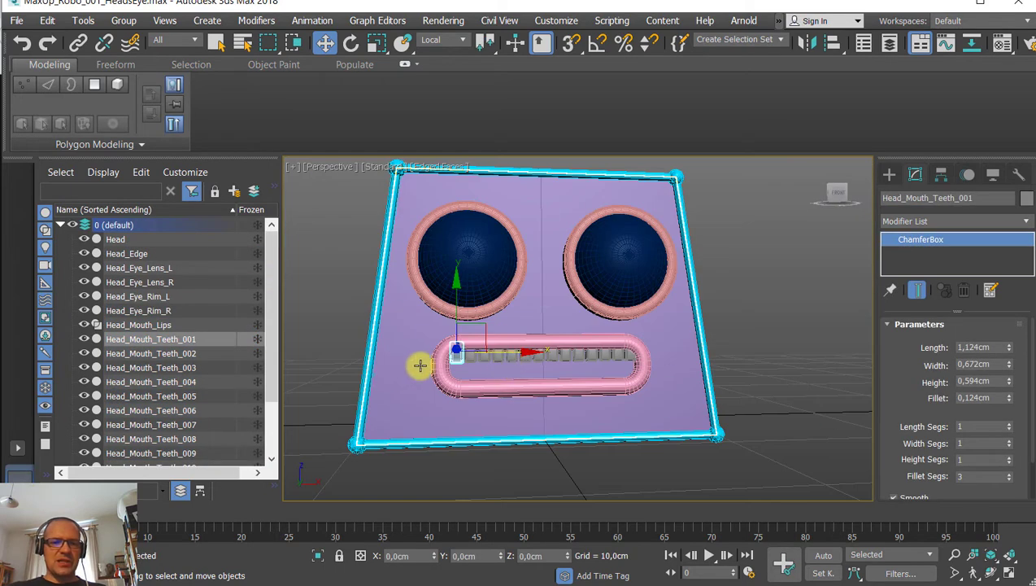
scroll(478, 370, up, 1)
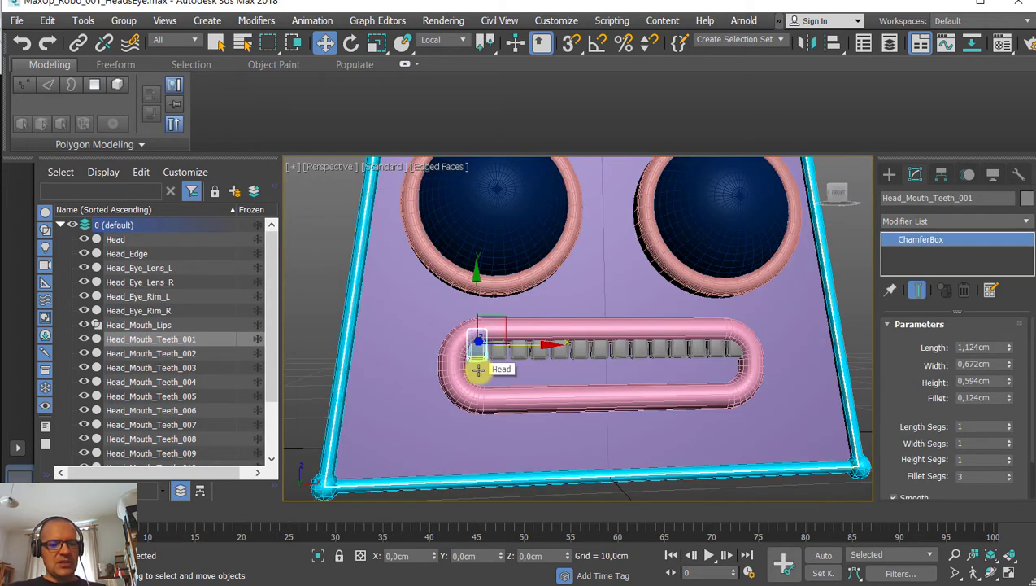
key(ctrl+q)
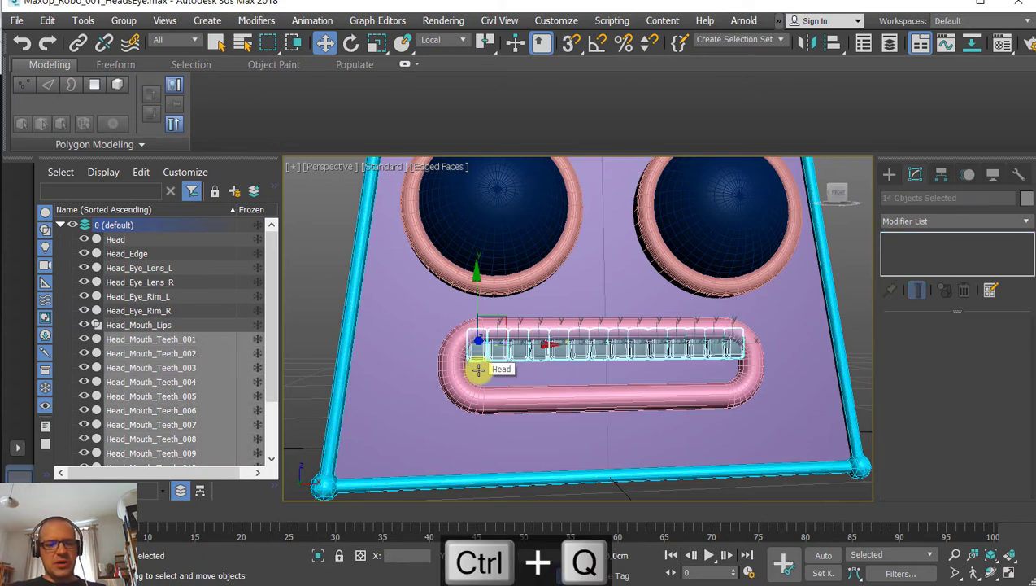
key(alt+q)
alt+middle_drag(474, 359, 511, 381)
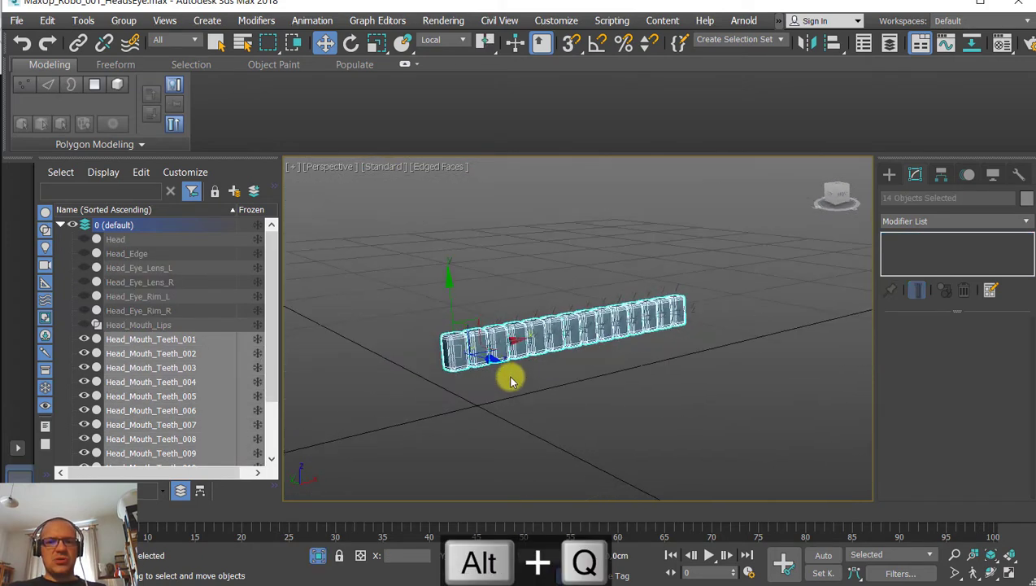
click(318, 554)
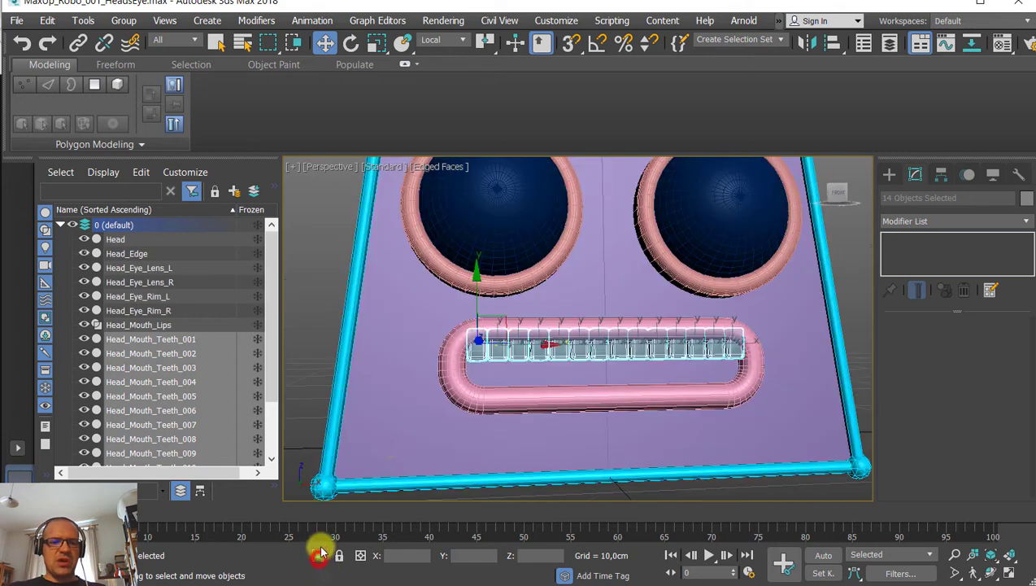
Clear the selection and reselect the whole tooth row by selecting objects similar to the first tooth.
click(318, 287)
click(480, 352)
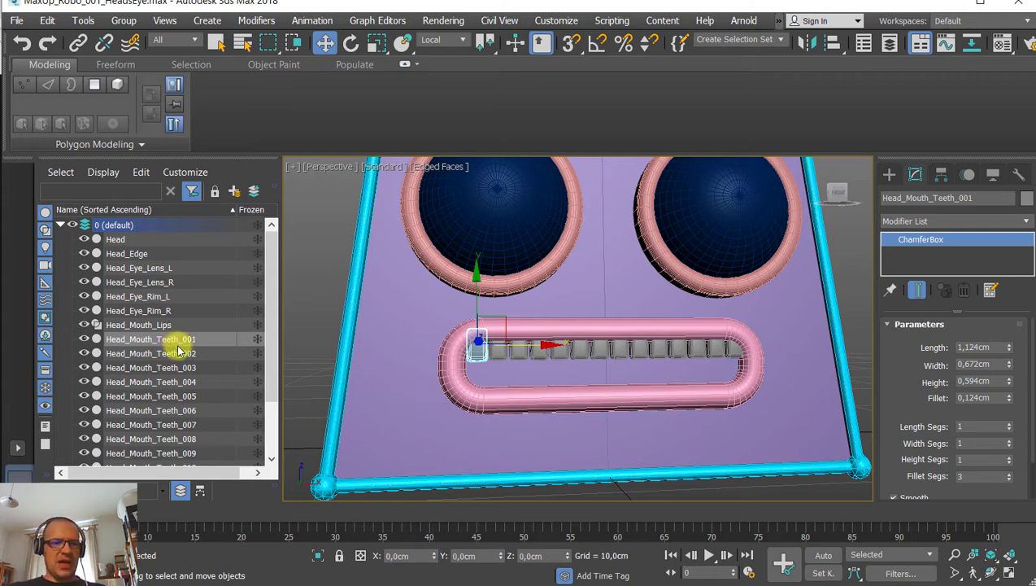
key(ctrl+q)
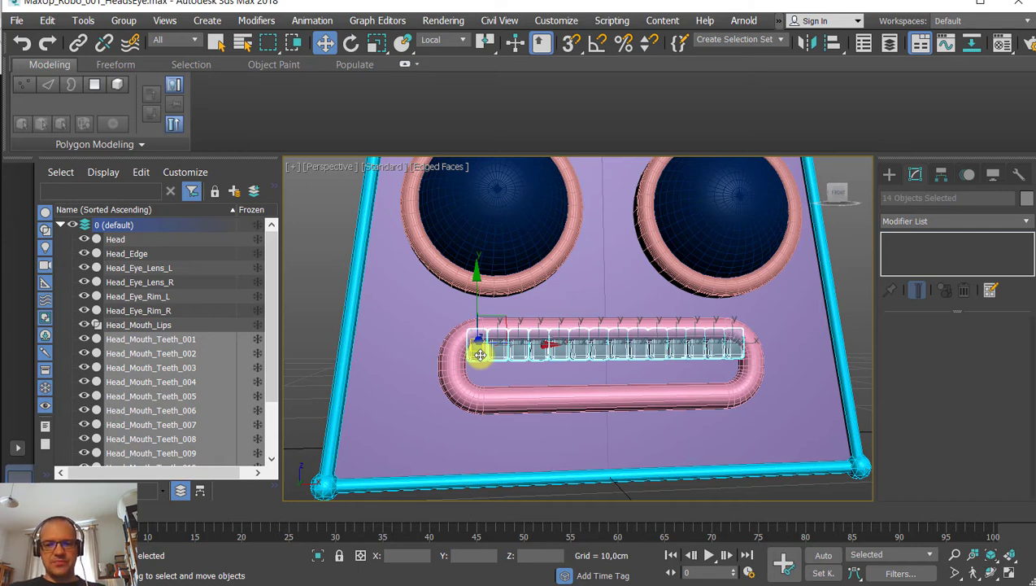
Add the head to the selected teeth and isolate them together.
scroll(480, 355, down, 3)
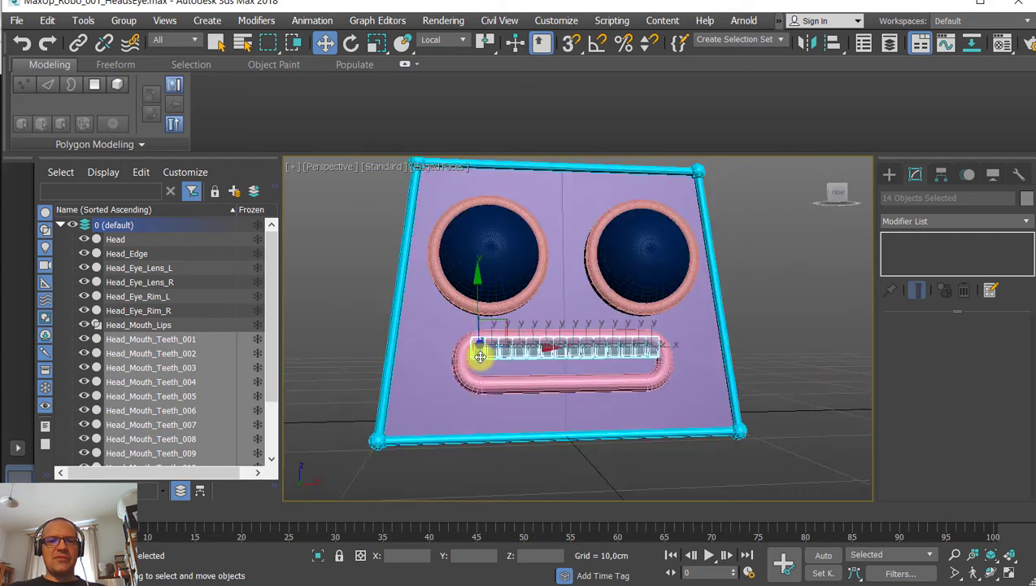
alt+middle_drag(480, 354, 444, 379)
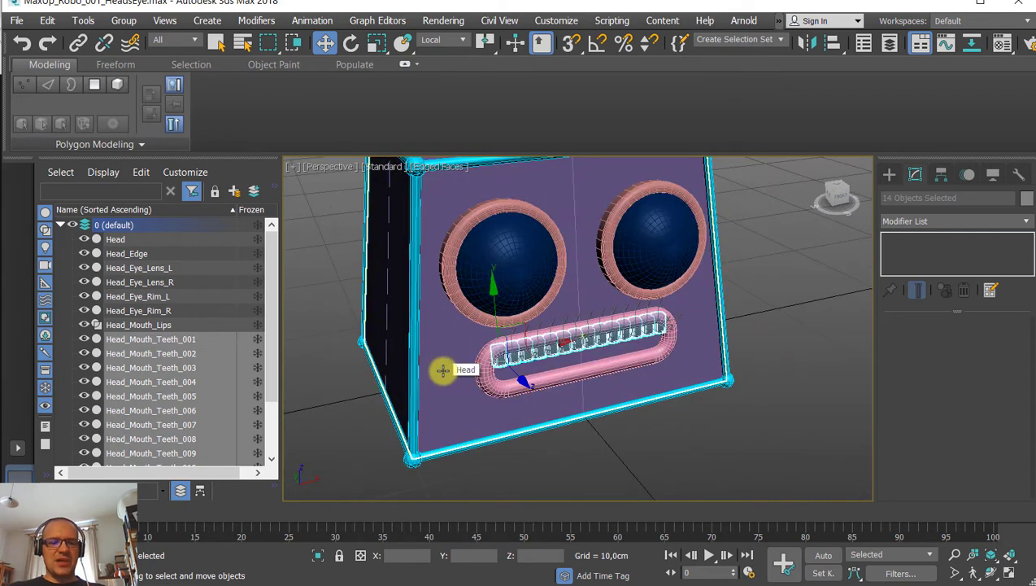
ctrl+click(444, 371)
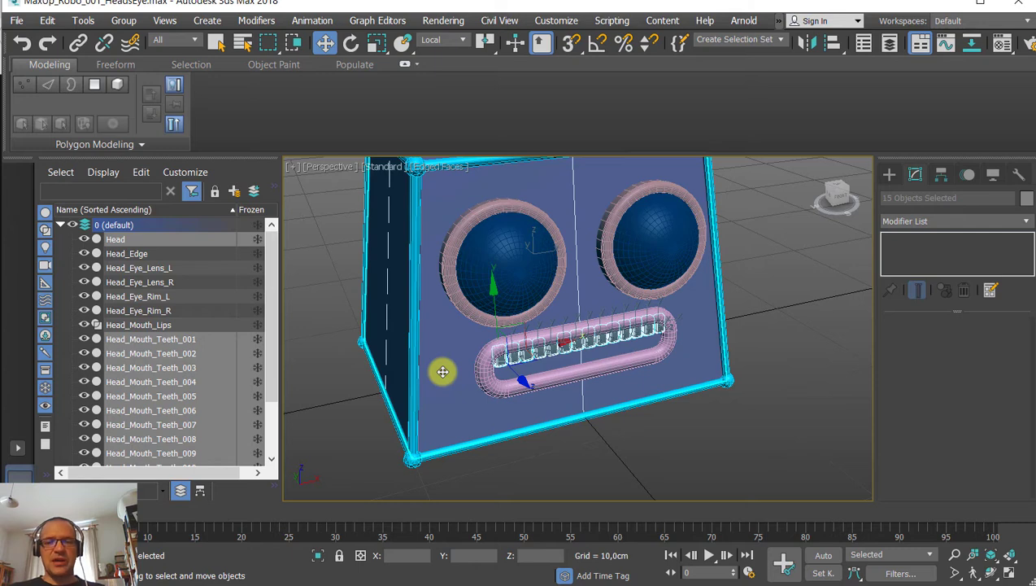
key(alt+q)
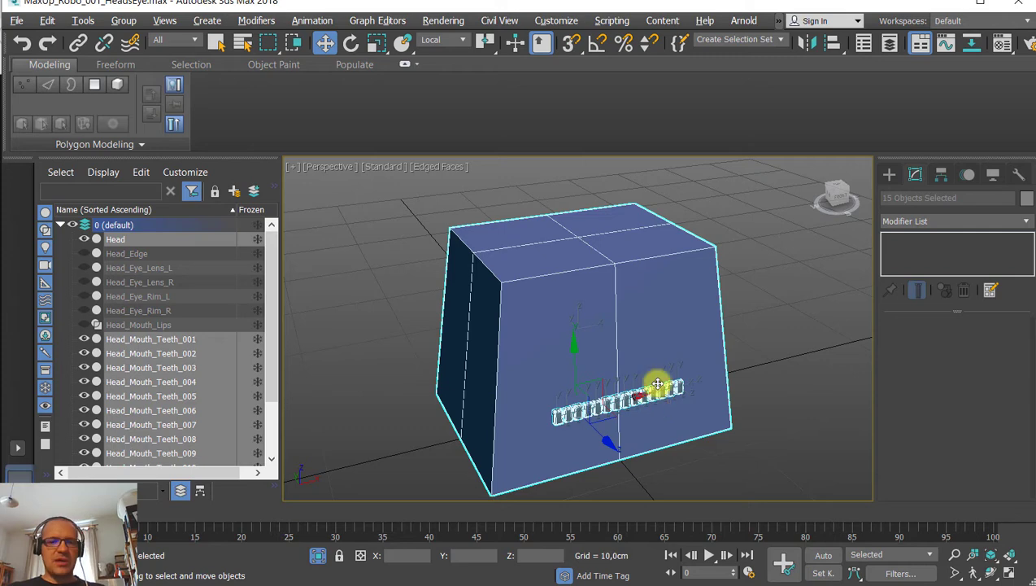
Remove the head from the selection and isolate only the row of teeth.
alt+click(688, 308)
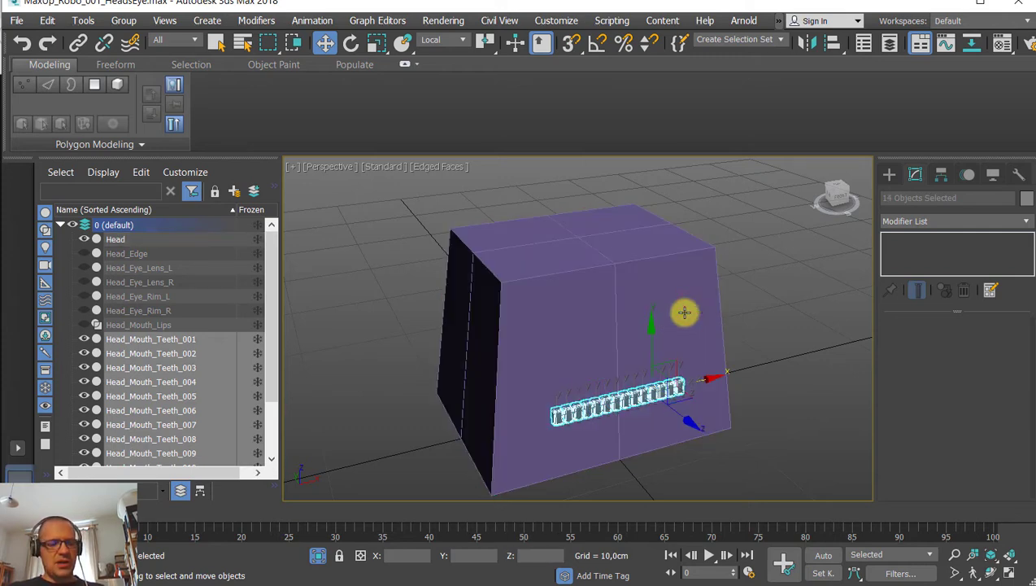
key(alt+q)
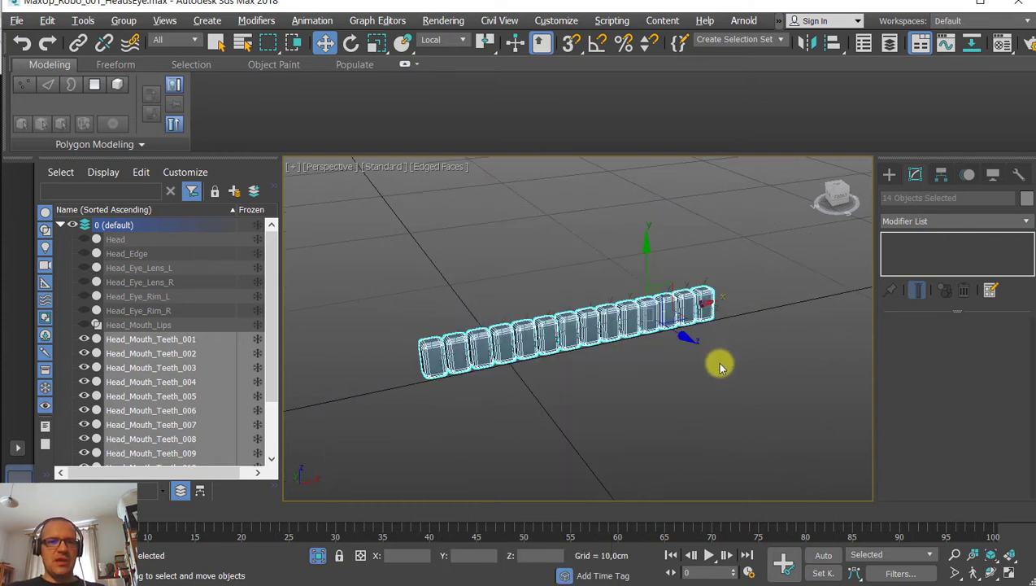
mouse_move(710, 386)
alt+middle_down()
mouse_move(694, 347)
mouse_move(693, 387)
alt+middle_up()
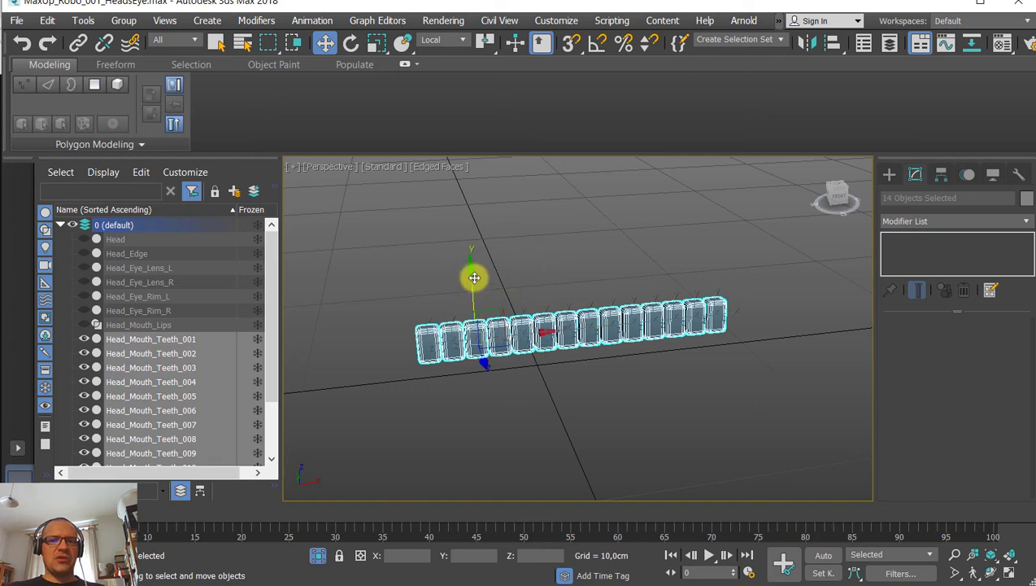
Group the selected teeth under the name Head_Mouth_Teeth_Up.
click(122, 20)
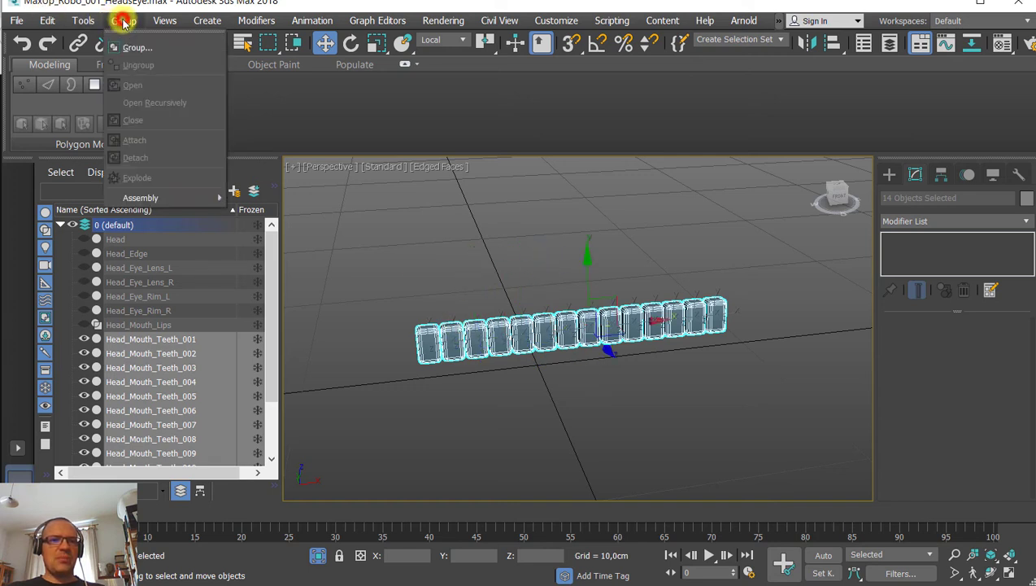
click(137, 50)
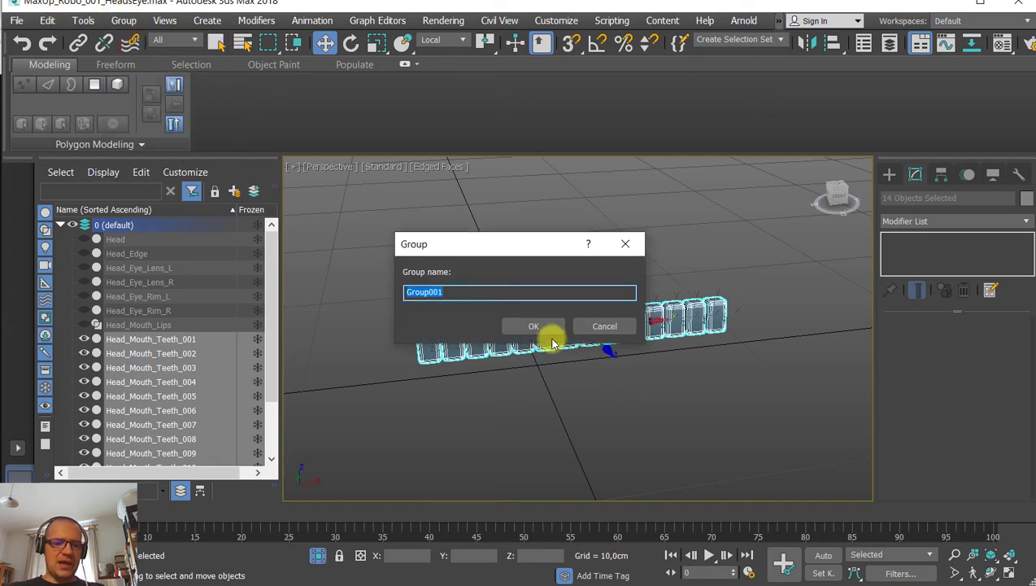
text(Head)
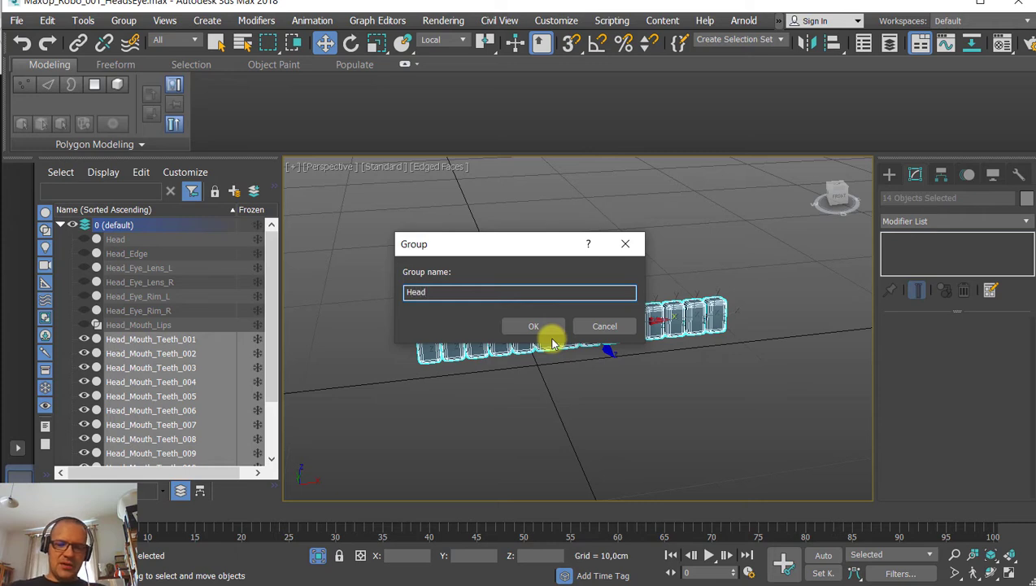
text(_Mouth)
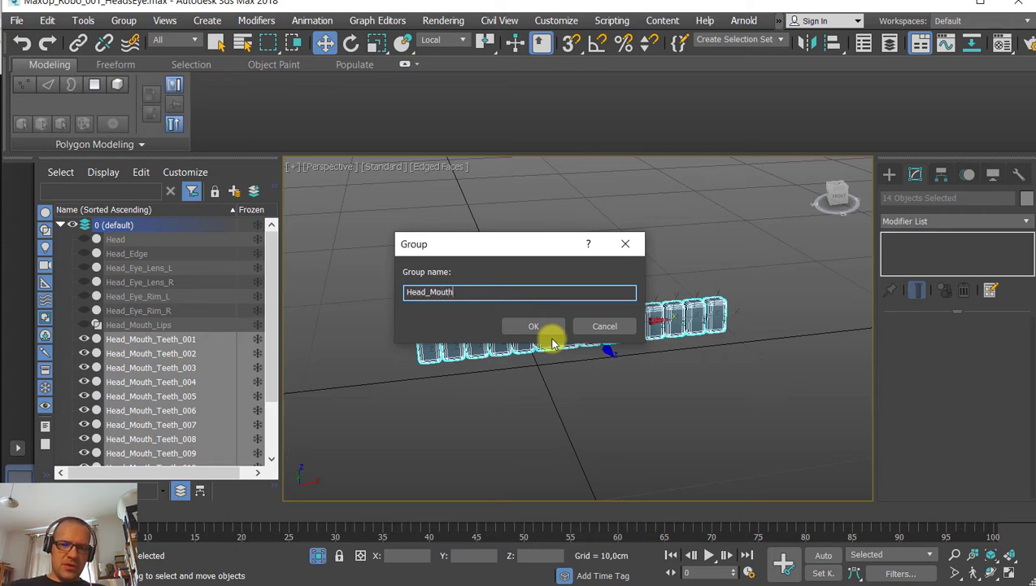
text(_Teeth)
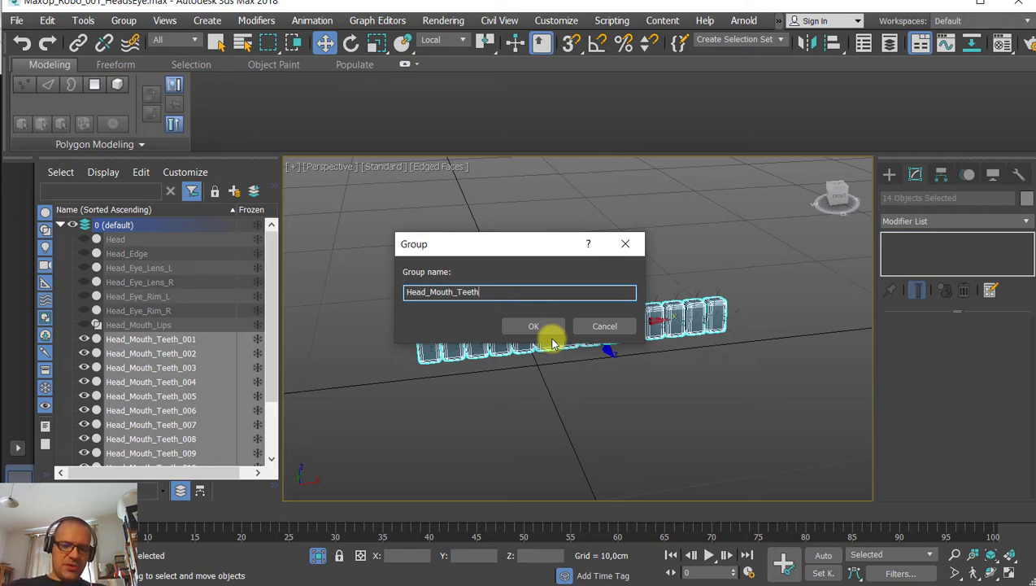
text(_Up)
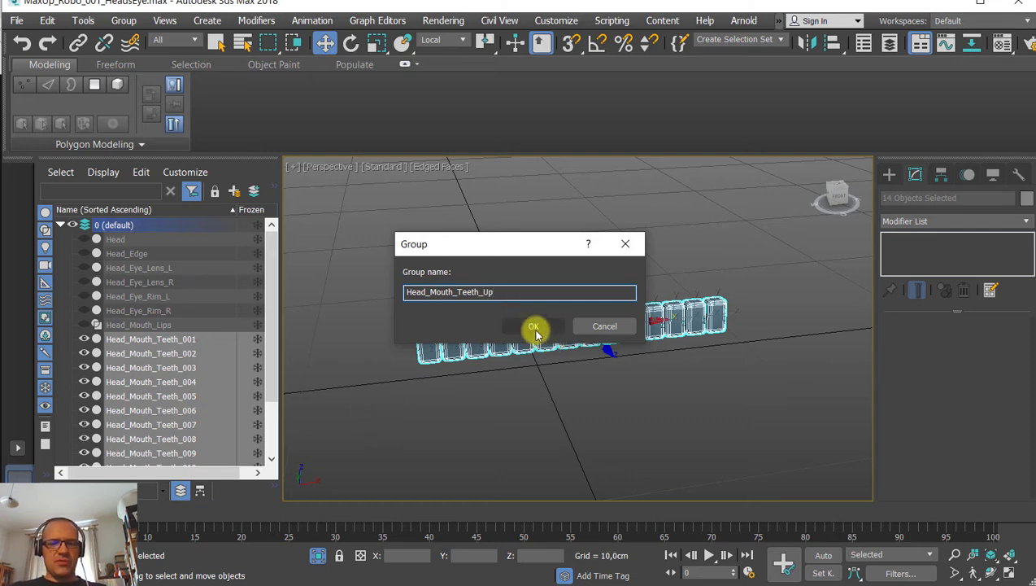
click(533, 328)
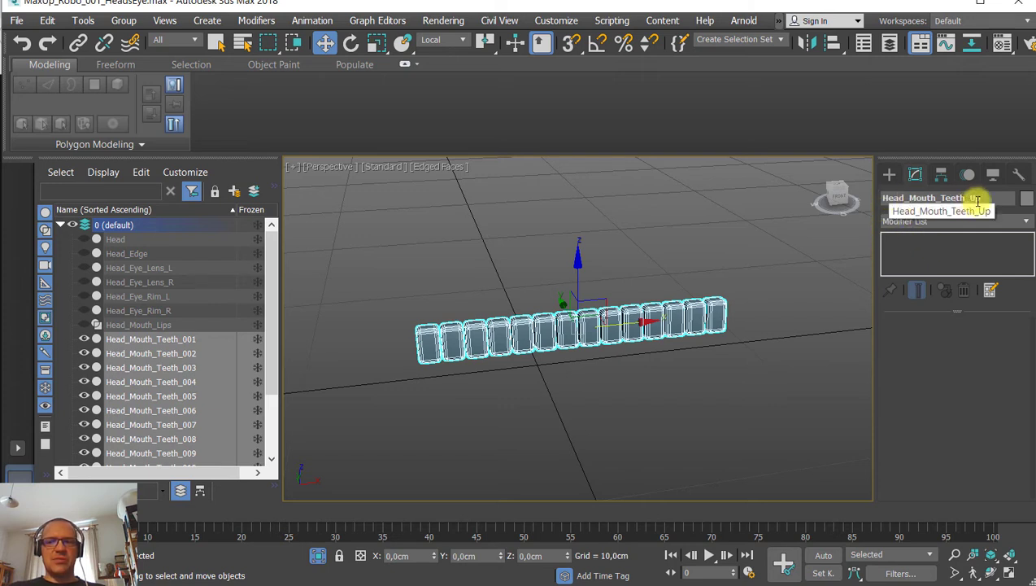
Check that the teeth select as one group and review the commands for opening or ungrouping it.
click(798, 236)
click(672, 324)
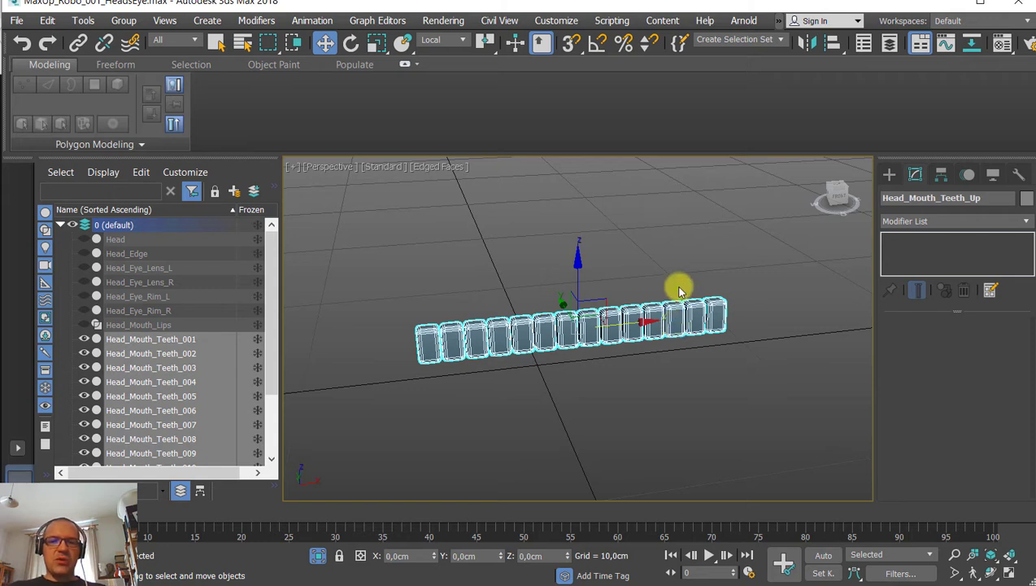
click(122, 21)
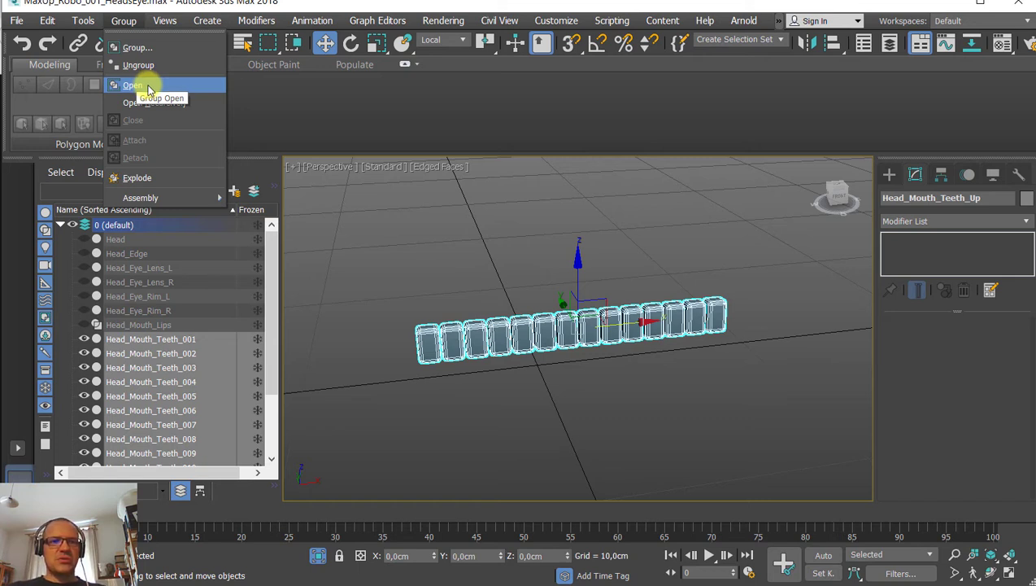
click(565, 284)
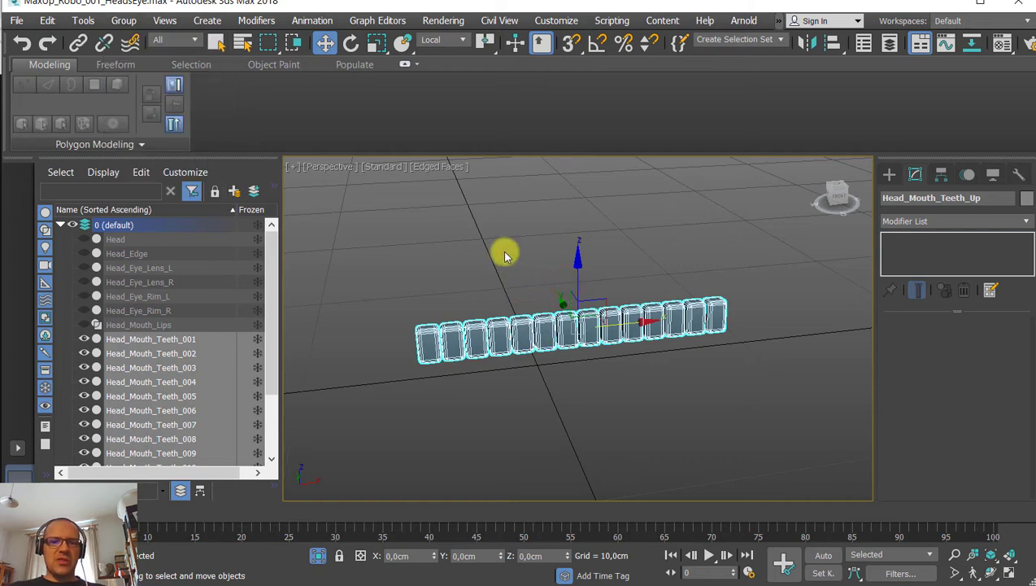
Exit isolation to bring back the full head and view the grouped upper teeth up close inside the lips.
click(319, 556)
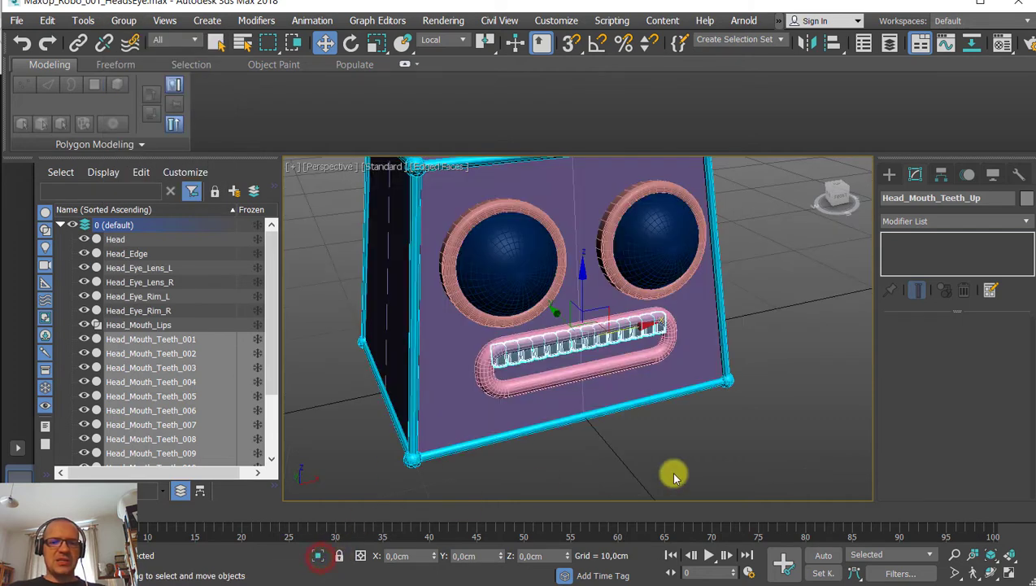
alt+middle_drag(726, 452, 641, 386)
scroll(649, 387, up, 3)
scroll(685, 375, up, 4)
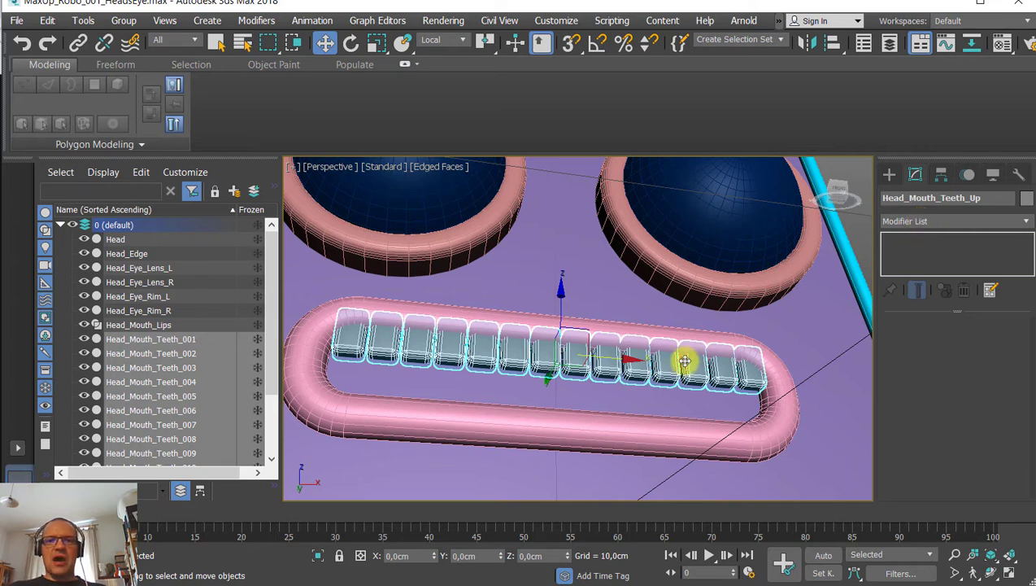
Apply an FFD 2x2x2 modifier to the Head_Mouth_Teeth_Up group.
click(257, 20)
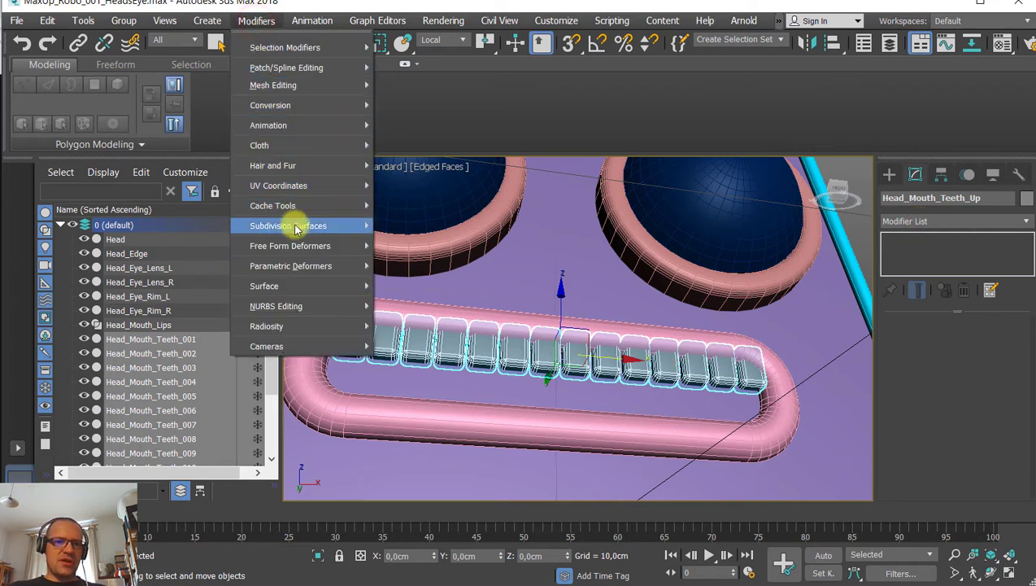
mouse_move(322, 274)
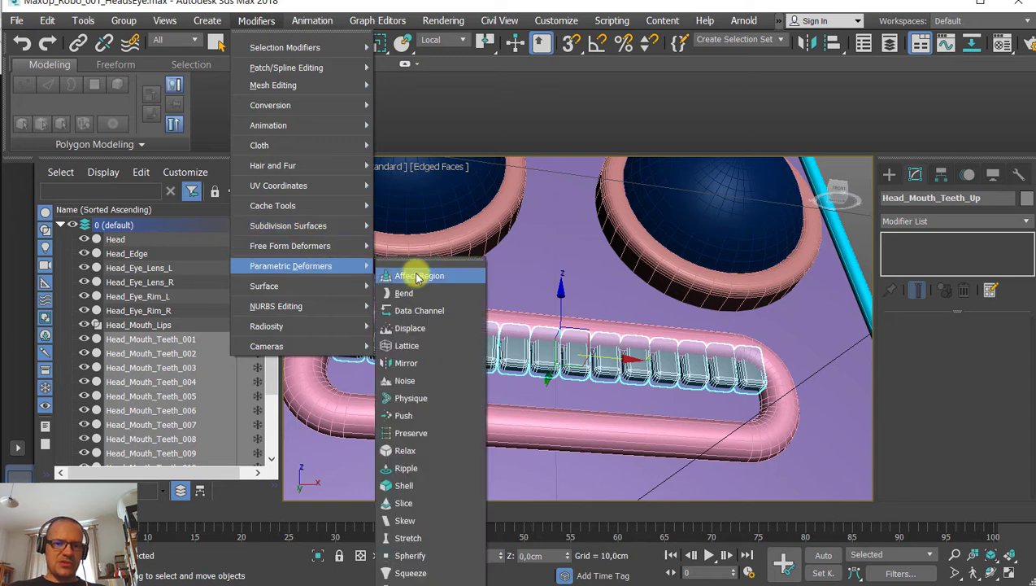
click(934, 223)
click(934, 223)
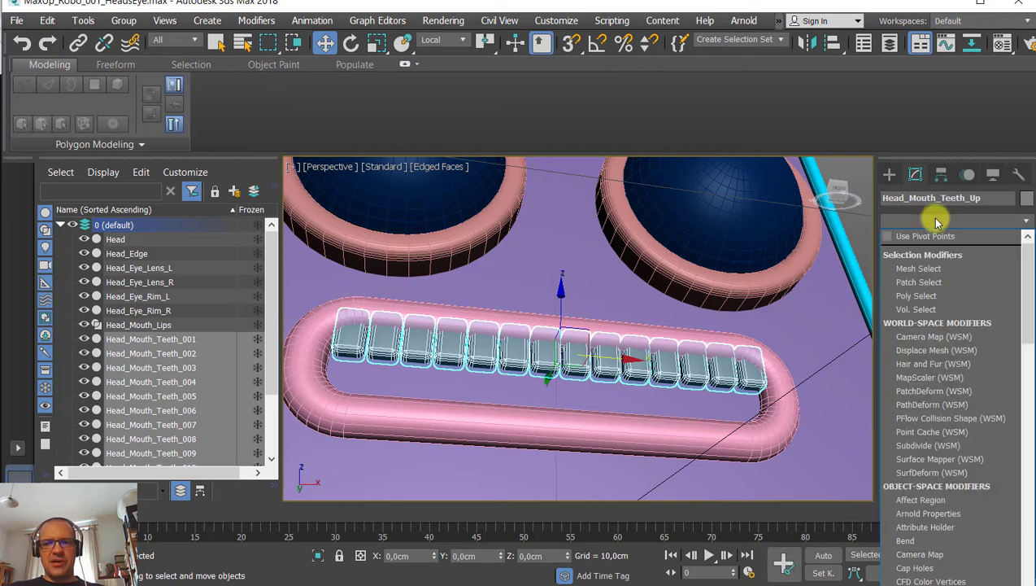
click(661, 3)
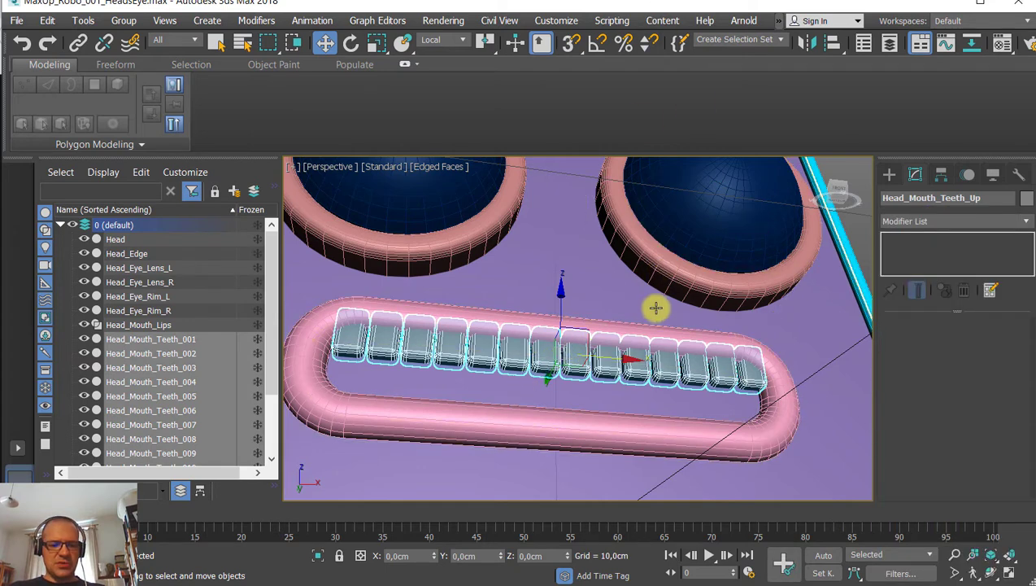
key(x)
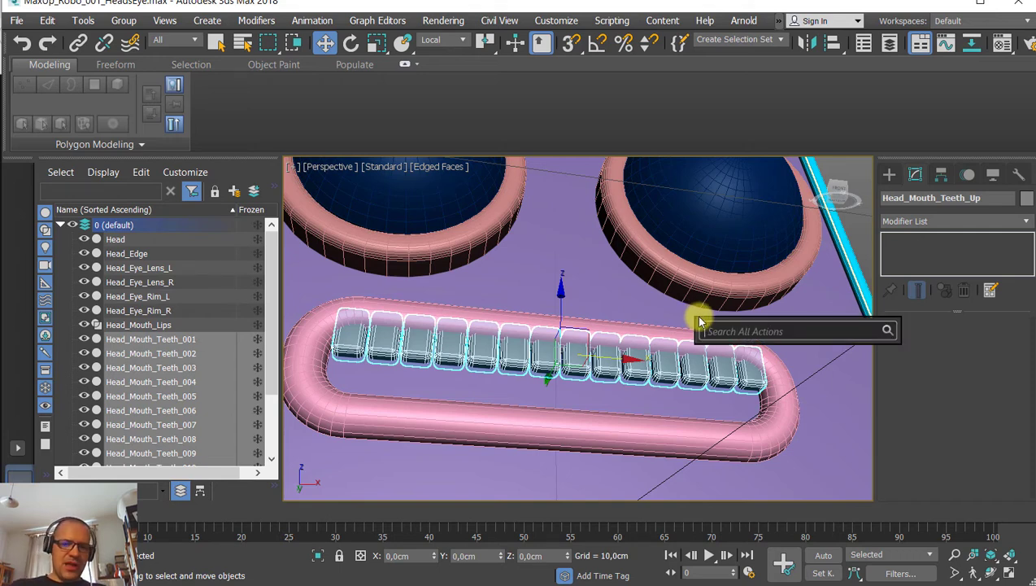
text(FF)
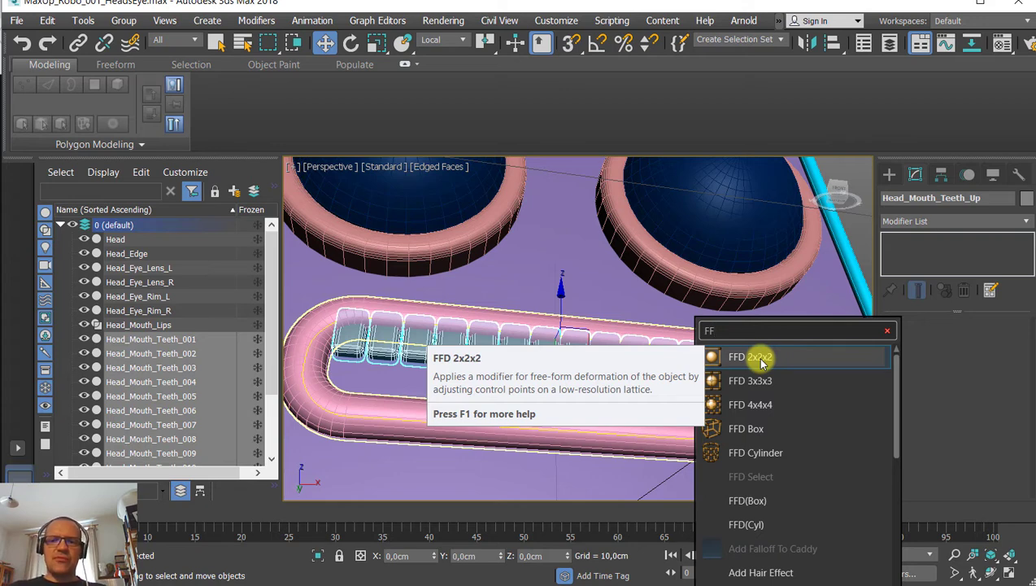
click(762, 361)
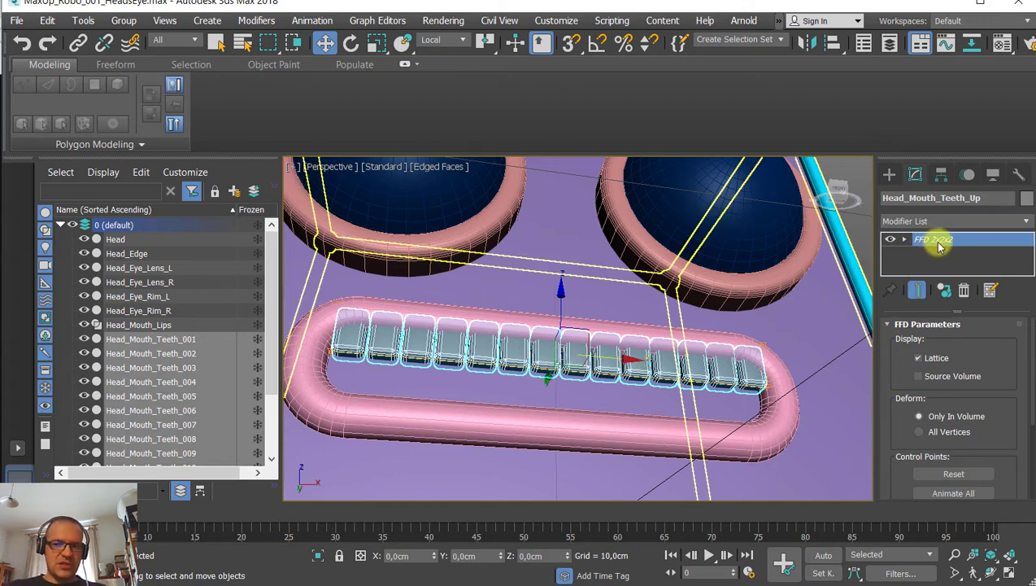
Expand the FFD 2x2x2 modifier, enlarge the stack area to show all its sub-levels, and look at the Lattice and Control Points levels.
click(904, 239)
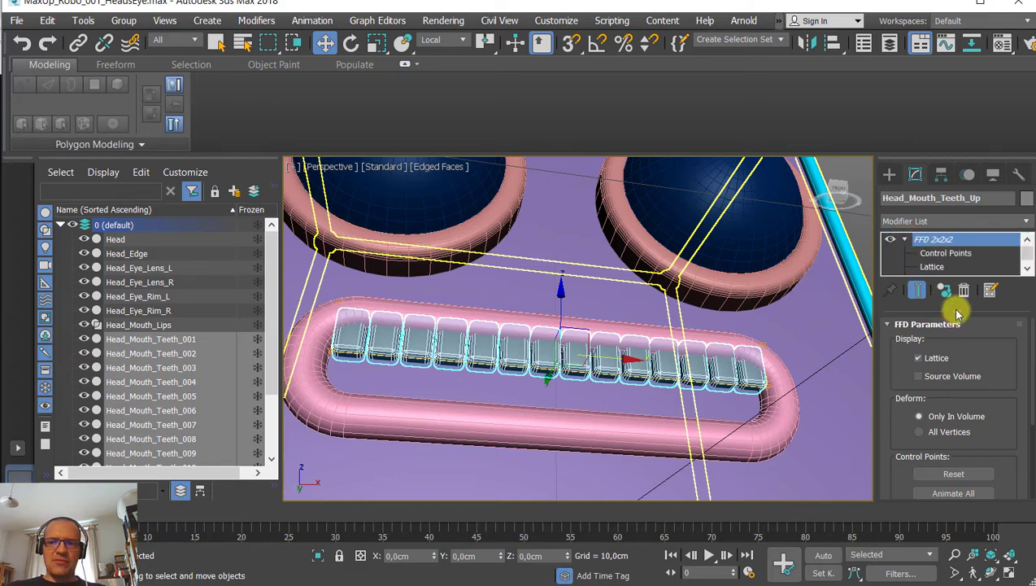
drag(957, 313, 955, 374)
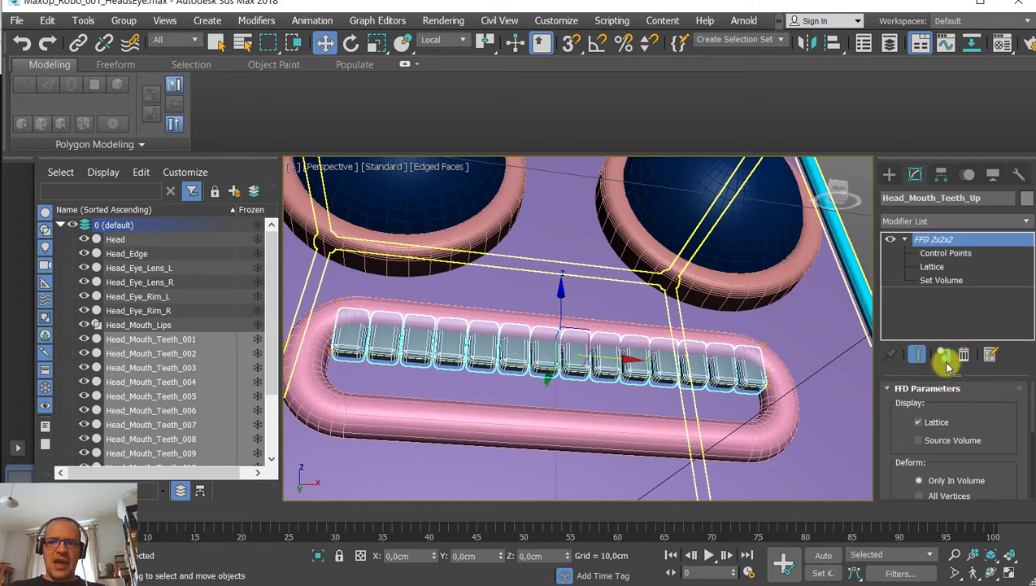
click(932, 268)
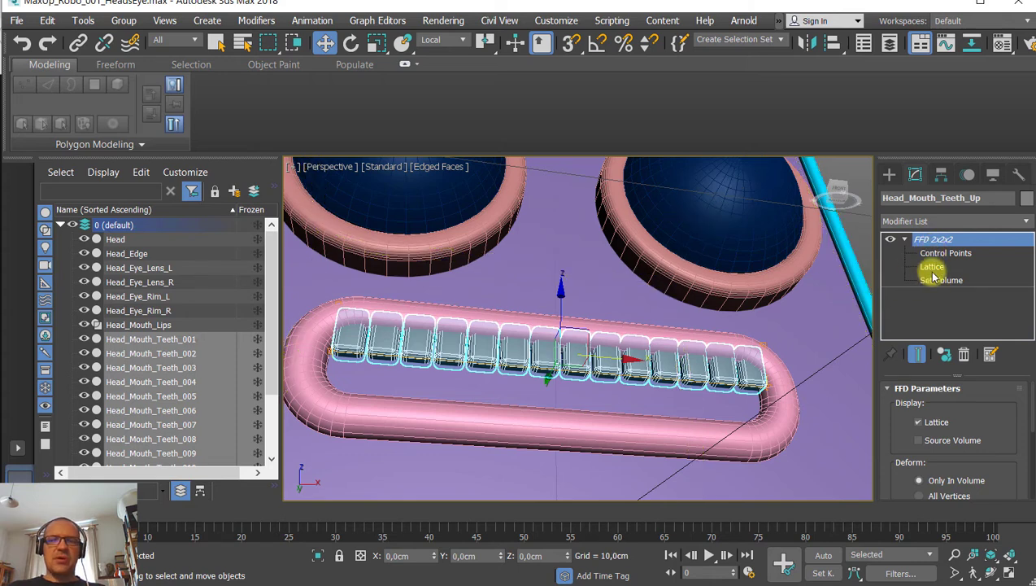
click(940, 240)
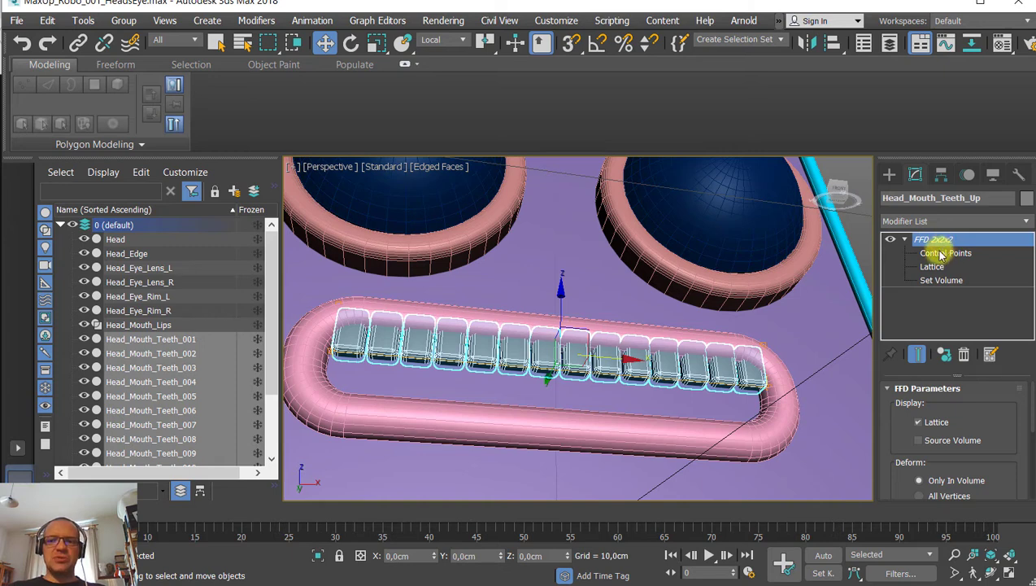
click(942, 253)
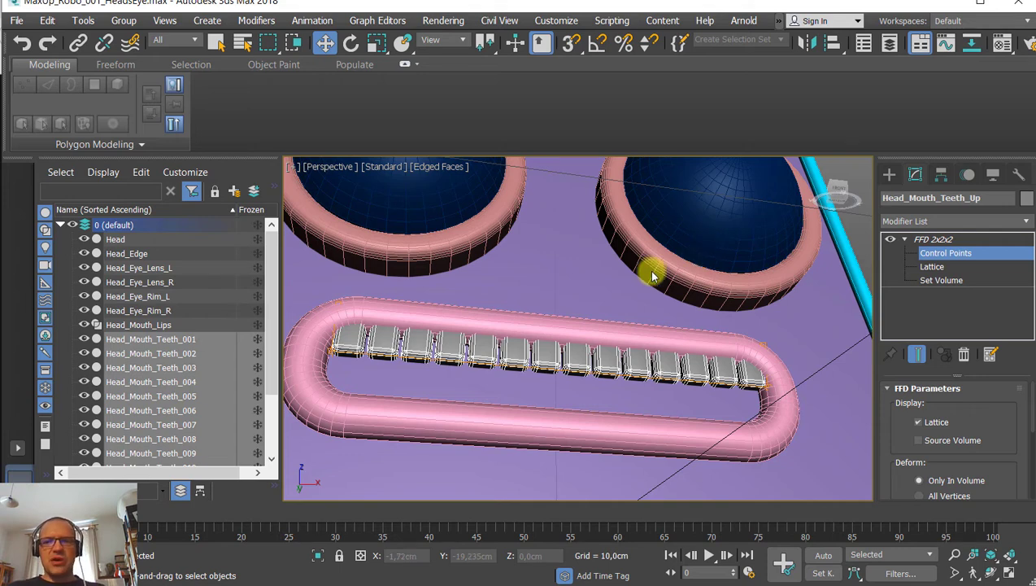
click(928, 239)
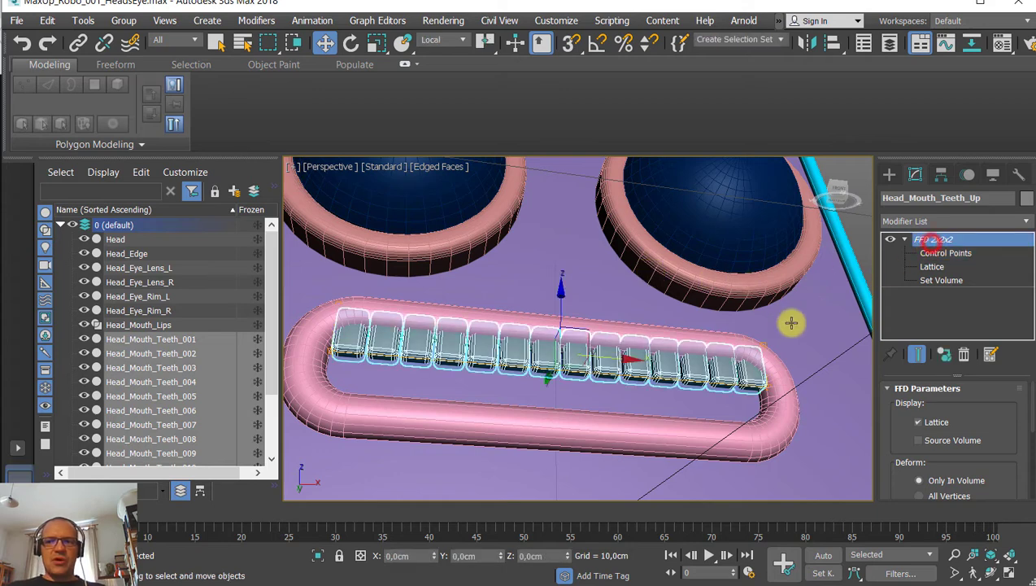
Review the Control Points, Lattice and Set Volume levels of the FFD modifier and return to its top level.
key(1)
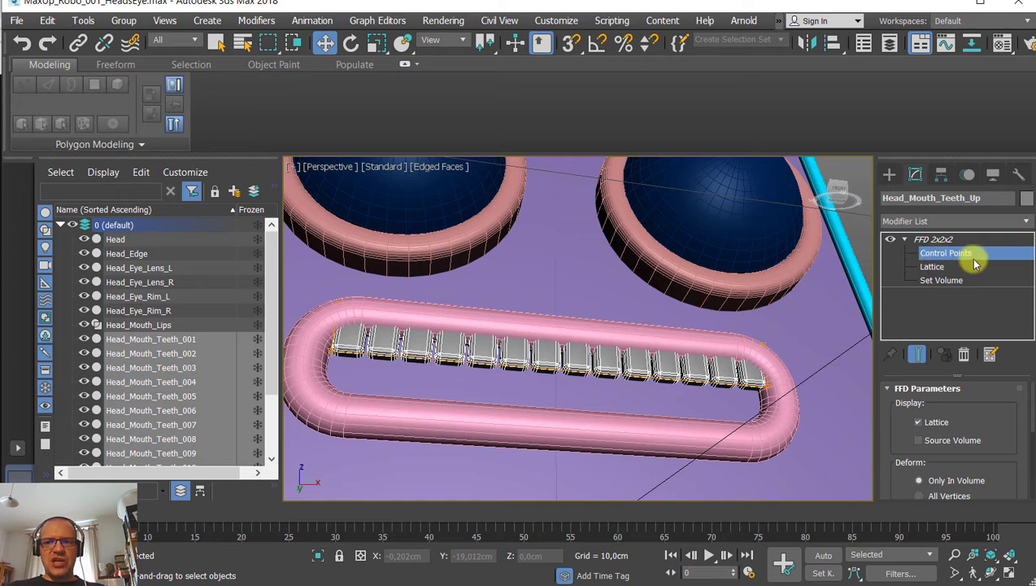
click(934, 239)
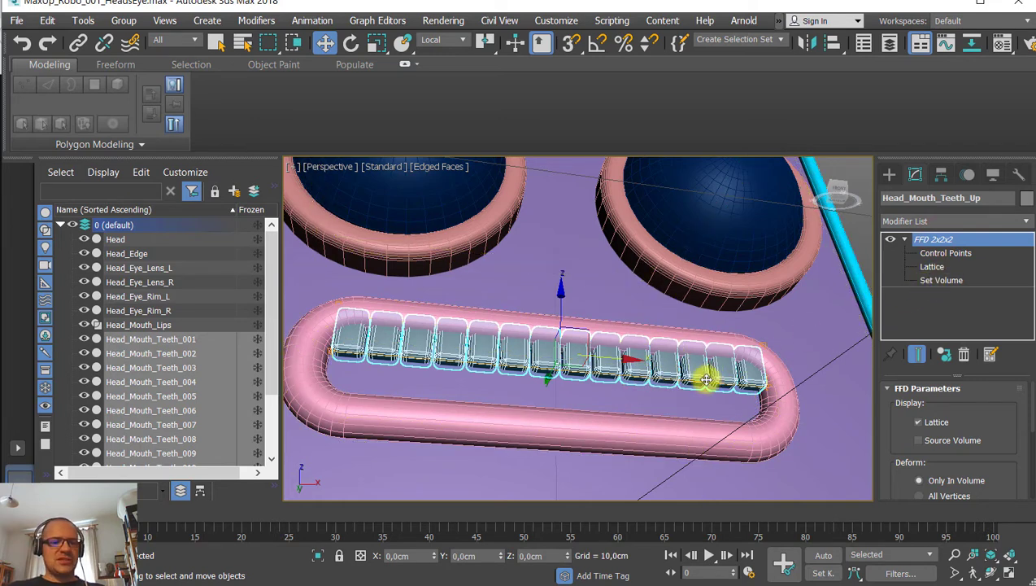
key(2)
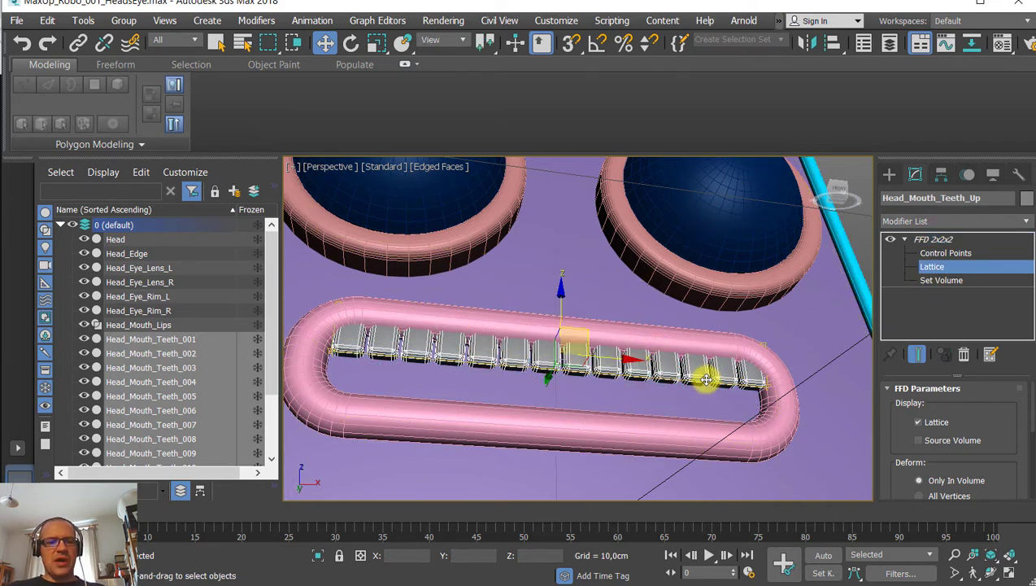
key(ctrl+b)
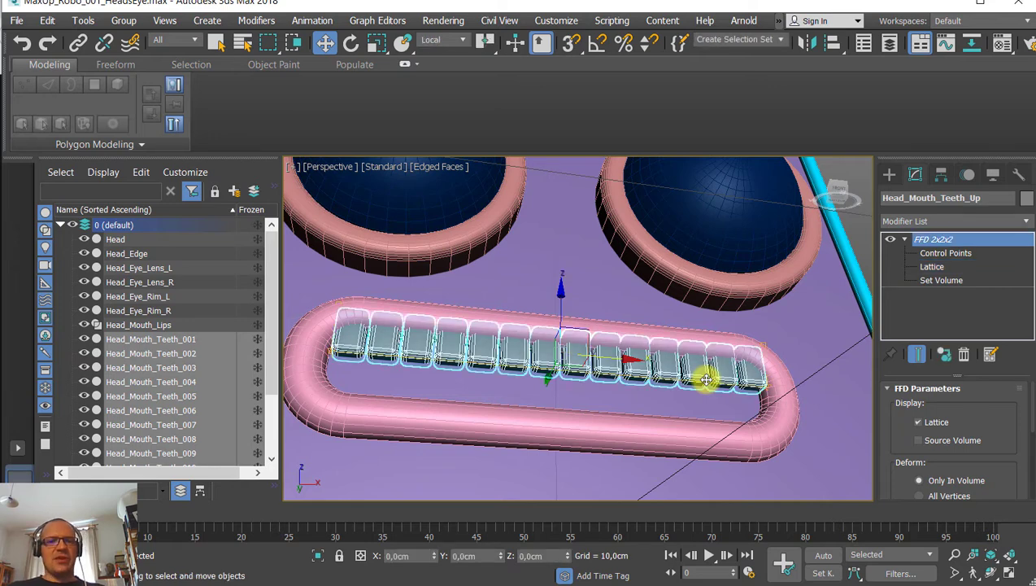
key(3)
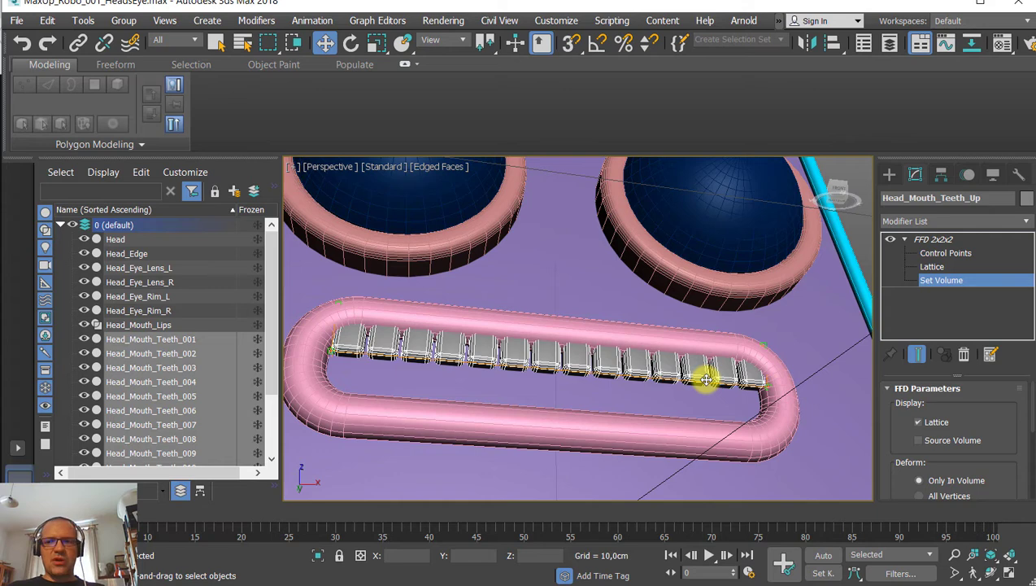
key(1)
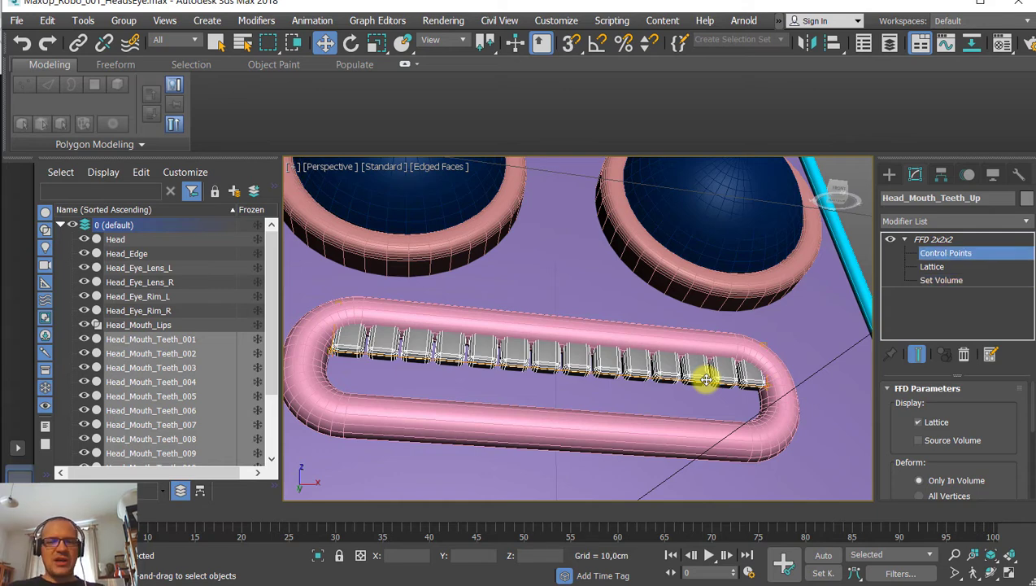
key(ctrl+b)
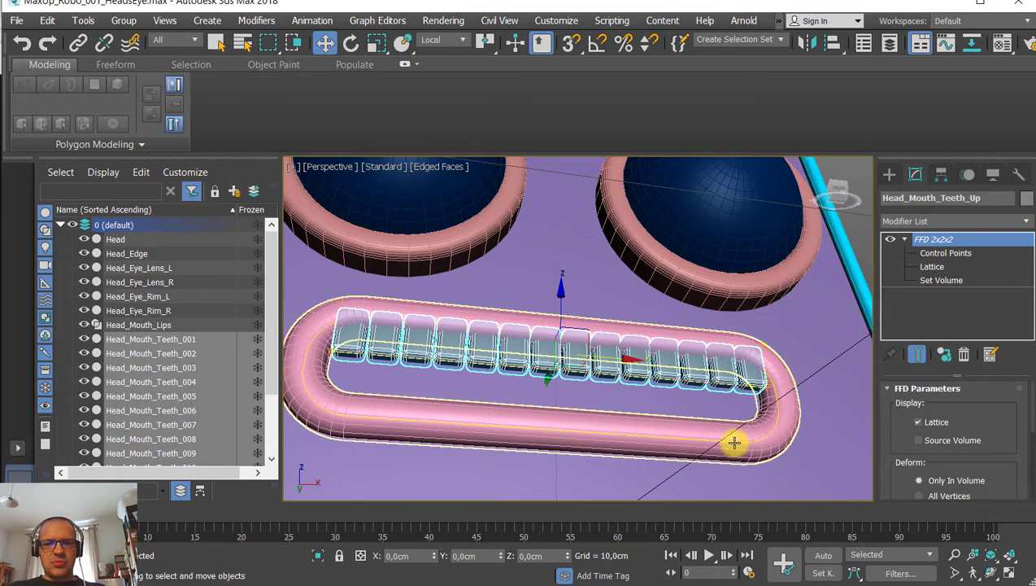
Enter the FFD Control Points level and show the end of the teeth row in wireframe.
key(1)
alt+middle_drag(763, 394, 732, 402)
scroll(734, 378, up, 6)
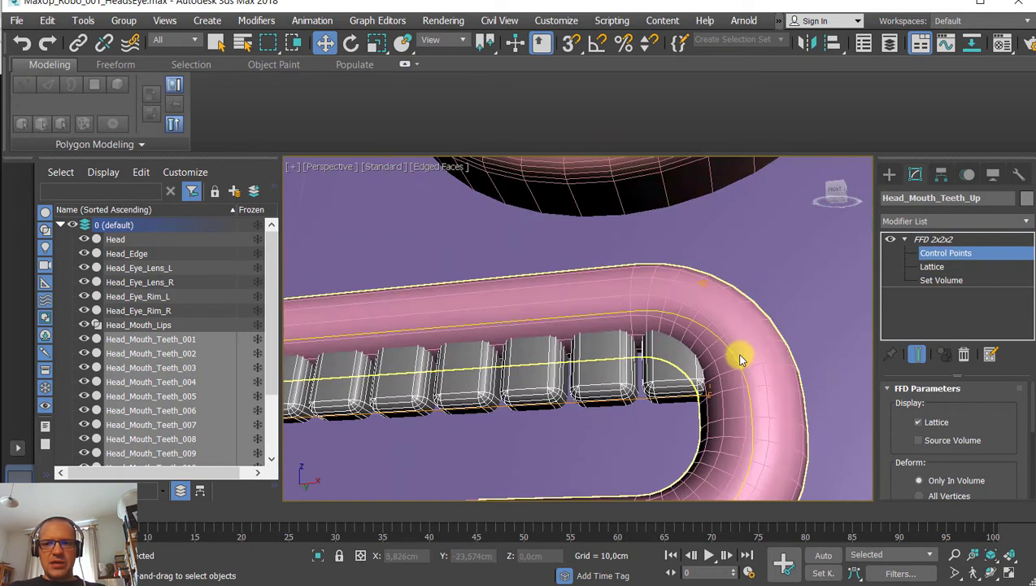
middle_drag(735, 354, 698, 346)
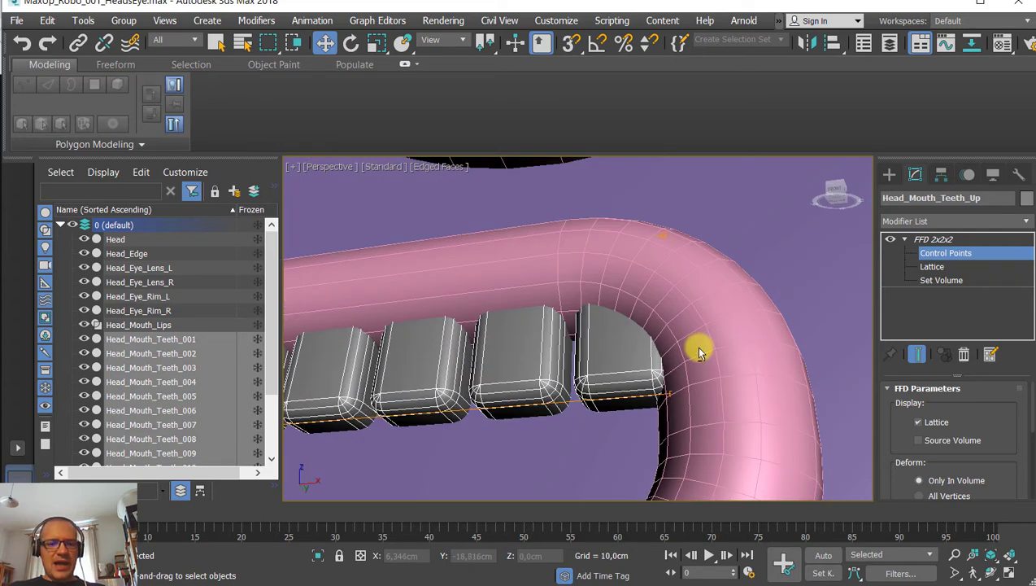
key(F3)
key(F3)
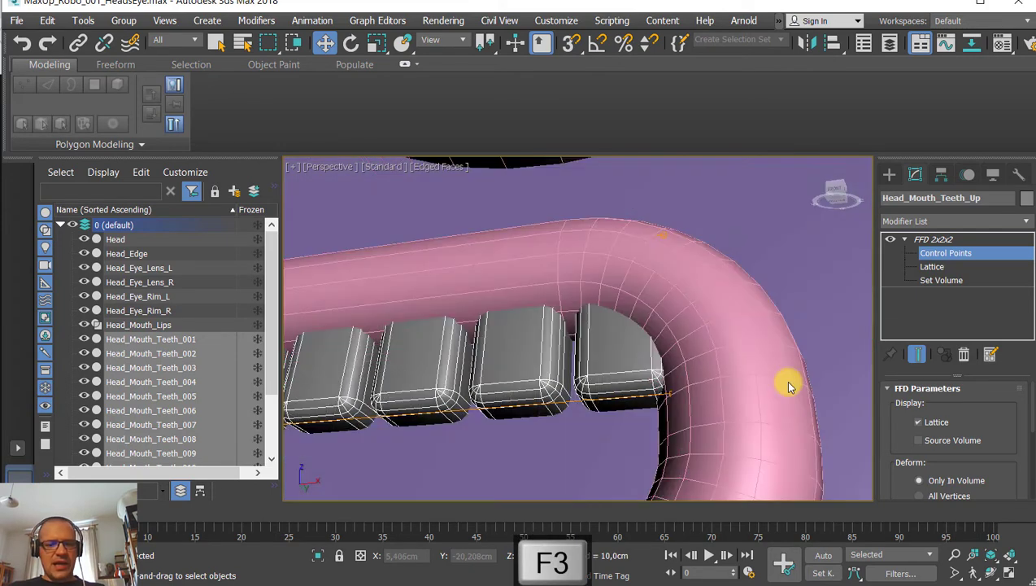
key(F3)
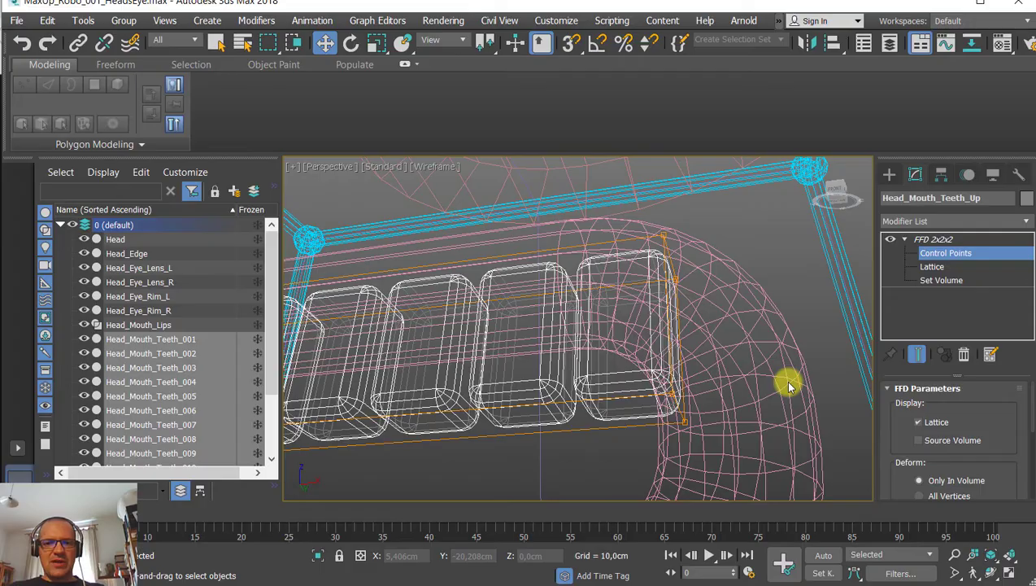
Select all the lattice control points at the right end of the upper teeth row.
alt+middle_drag(756, 371, 731, 365)
middle_drag(669, 323, 641, 317)
scroll(630, 339, down, 2)
key(F3)
key(F3)
scroll(638, 345, down, 3)
scroll(648, 284, up, 3)
middle_drag(641, 318, 644, 296)
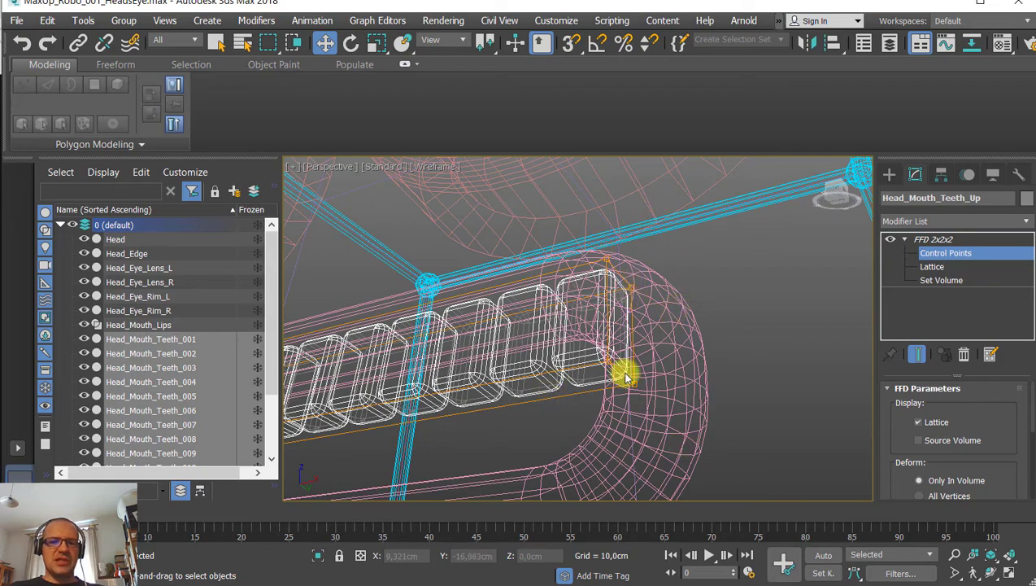
scroll(627, 376, down, 2)
scroll(627, 379, down, 2)
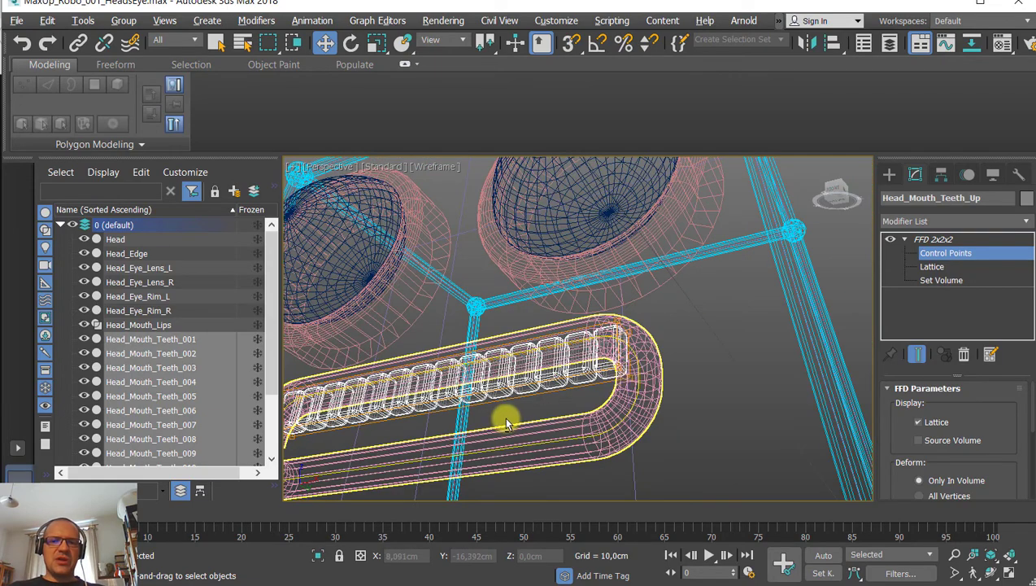
alt+middle_drag(504, 419, 643, 238)
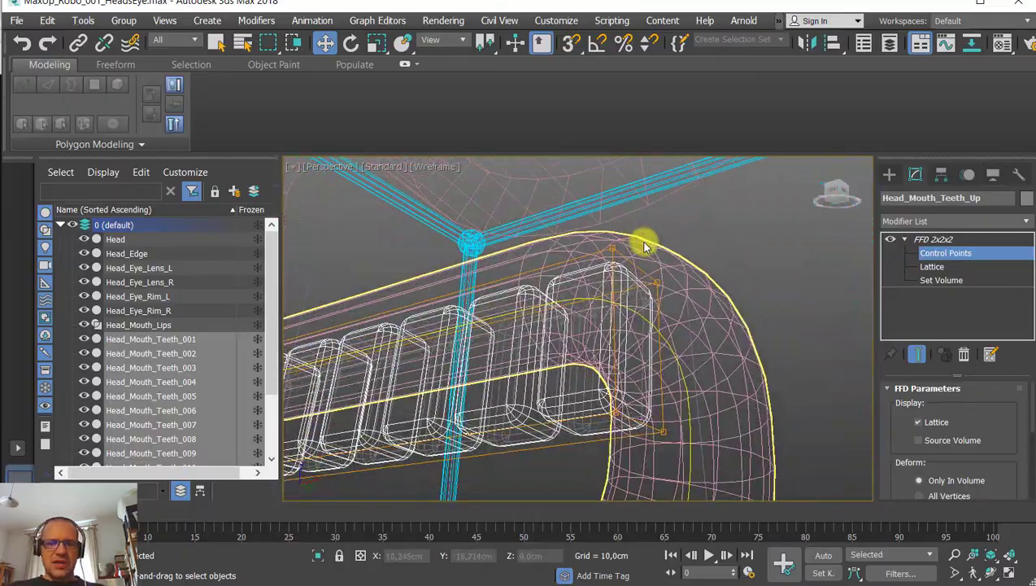
alt+middle_drag(715, 347, 665, 292)
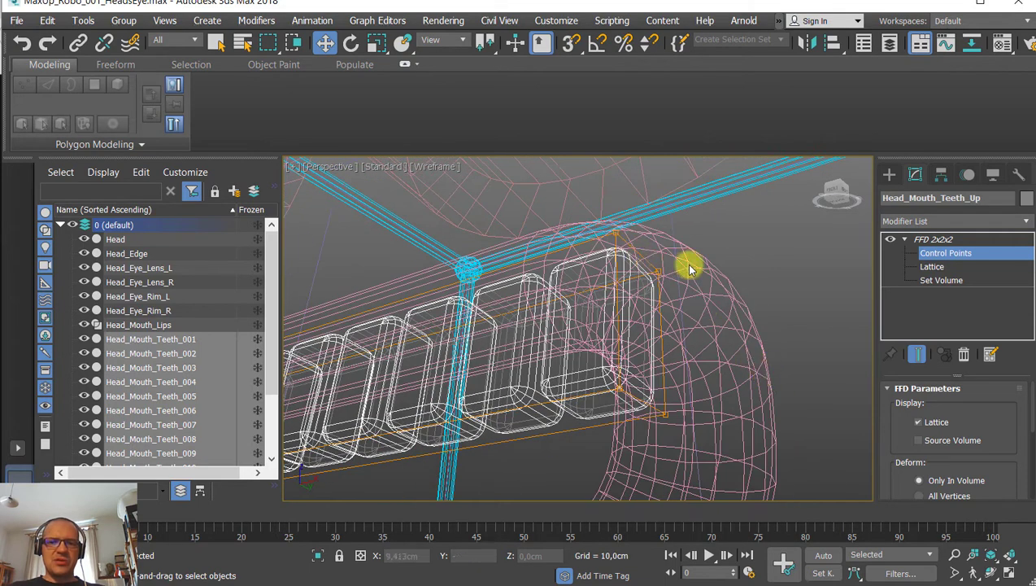
drag(713, 222, 560, 446)
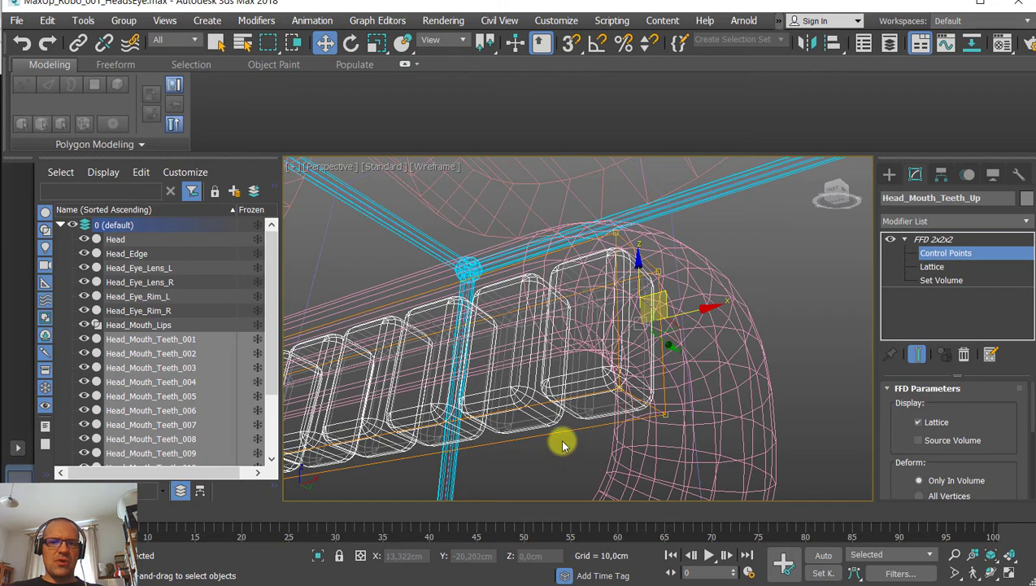
Return to shaded display, move the selected control points slightly inward along X, and compare the fit at the row's left end.
alt+middle_drag(559, 447, 606, 423)
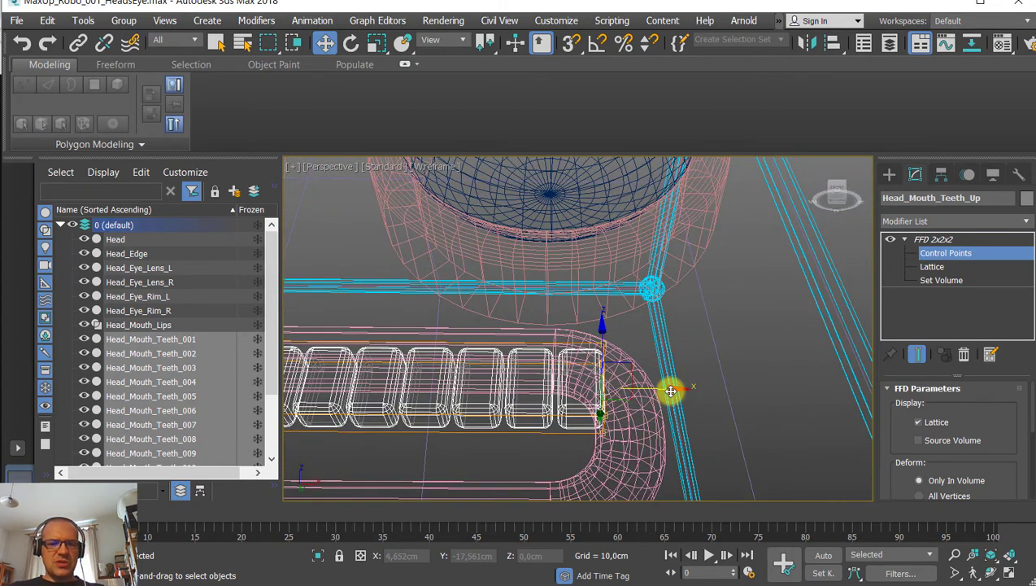
key(F3)
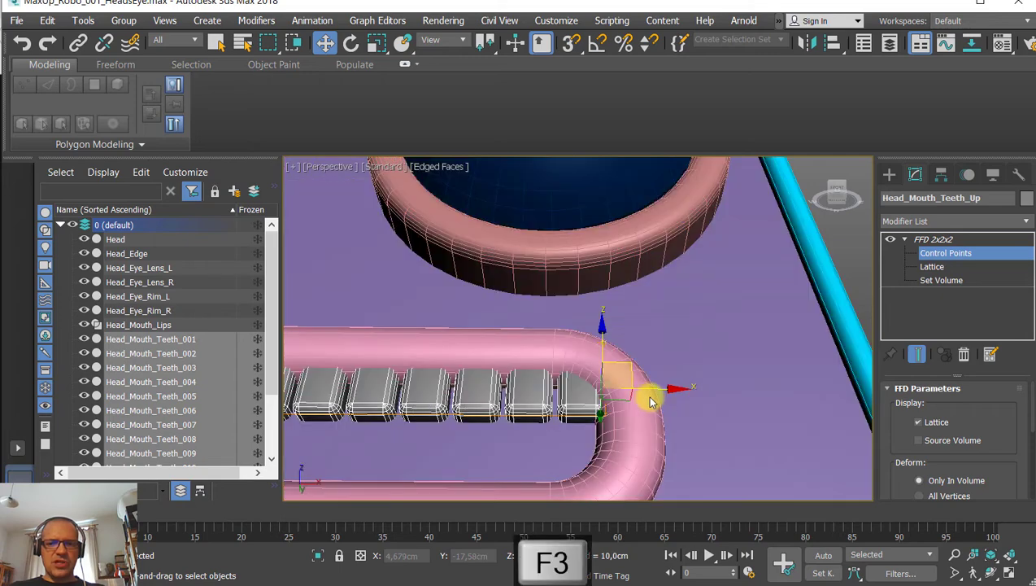
drag(656, 389, 645, 389)
alt+middle_drag(591, 406, 562, 394)
scroll(579, 404, up, 3)
scroll(610, 401, down, 3)
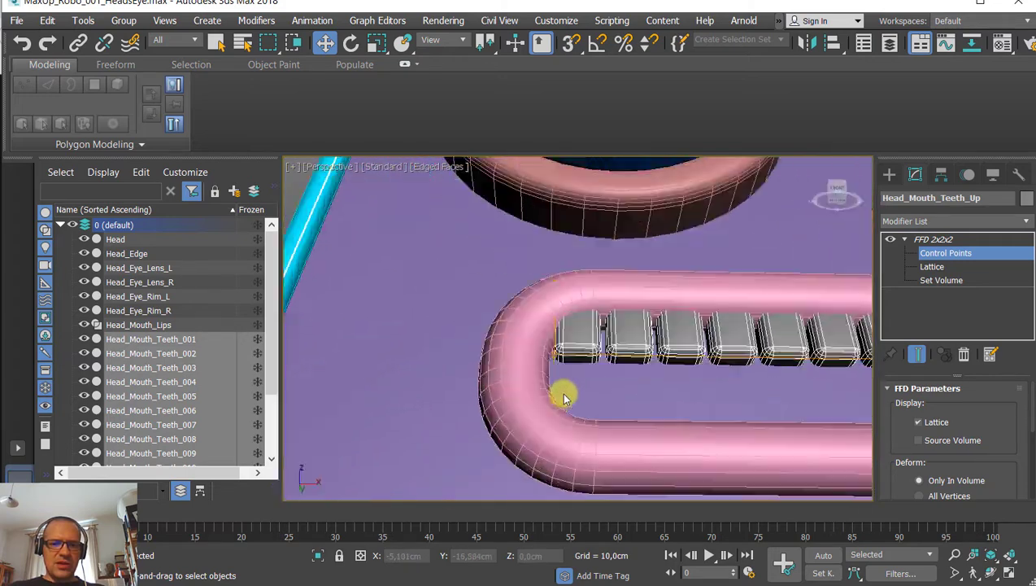
scroll(562, 393, up, 5)
scroll(551, 285, down, 7)
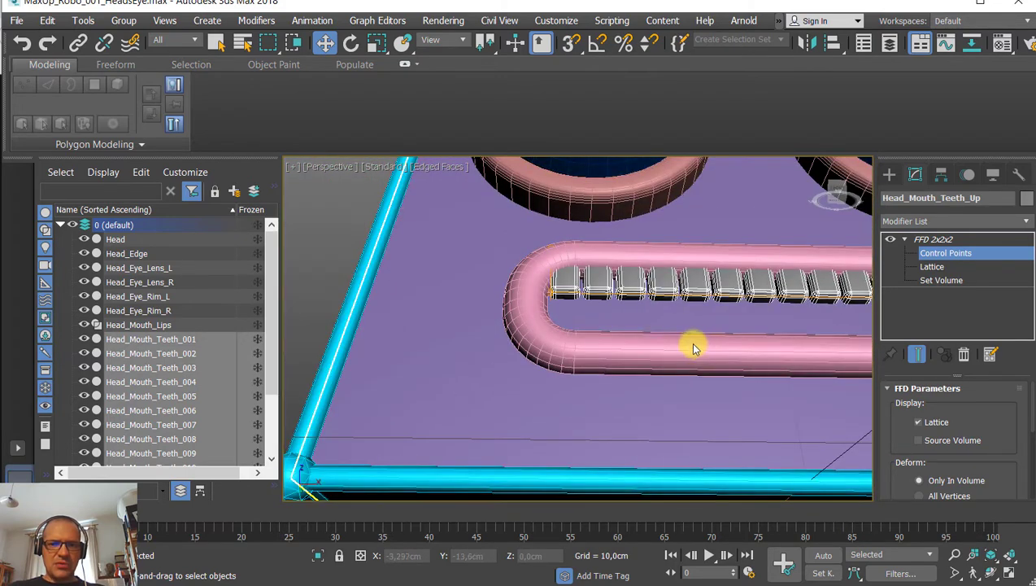
Move the right-end control points about 0.058 cm further inward along X so the last tooth fits the lips.
middle_drag(693, 347, 407, 358)
scroll(602, 338, up, 6)
scroll(716, 295, up, 3)
middle_drag(668, 279, 646, 288)
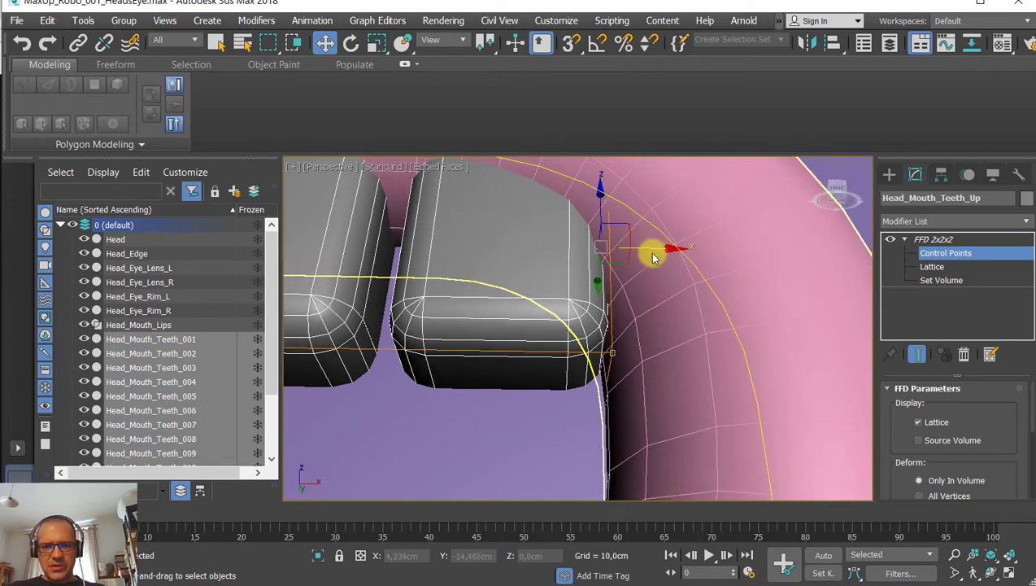
drag(651, 248, 637, 254)
scroll(638, 254, down, 8)
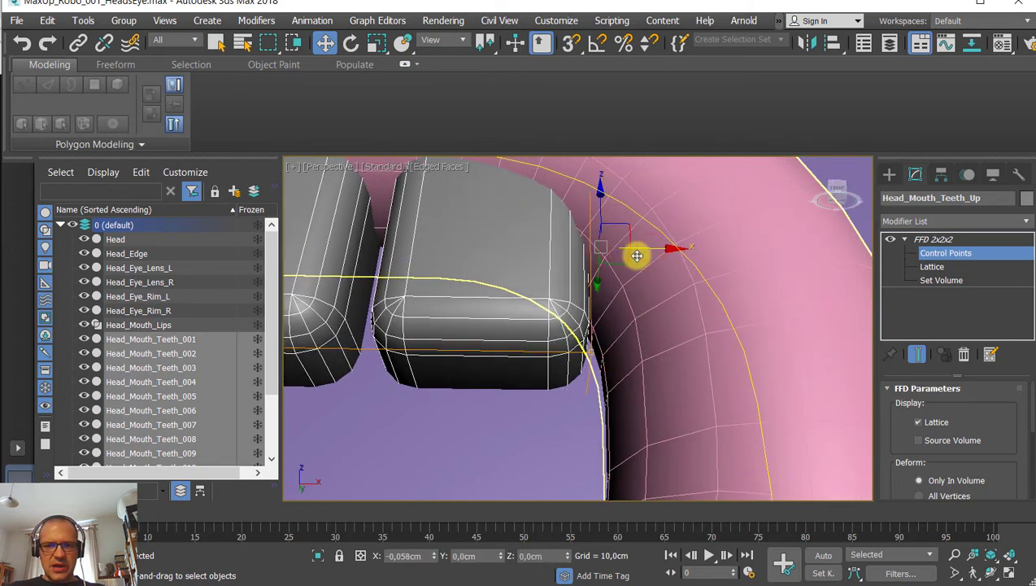
Check the fitted upper teeth row inside the lips and leave the FFD 2x2x2 Control Points level.
middle_drag(589, 347, 616, 349)
scroll(616, 347, up, 3)
middle_drag(553, 345, 653, 384)
scroll(653, 388, down, 5)
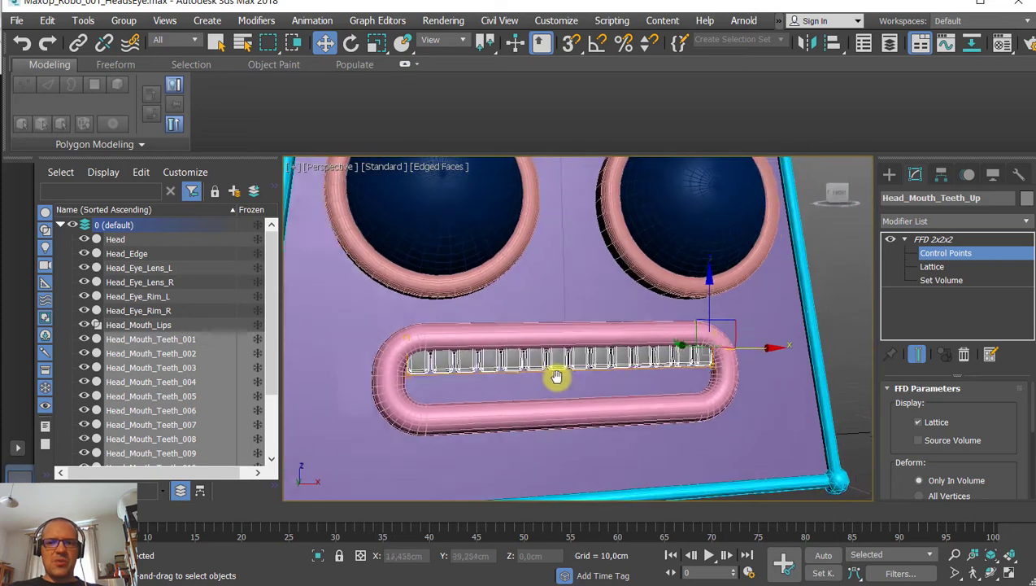
scroll(555, 376, up, 1)
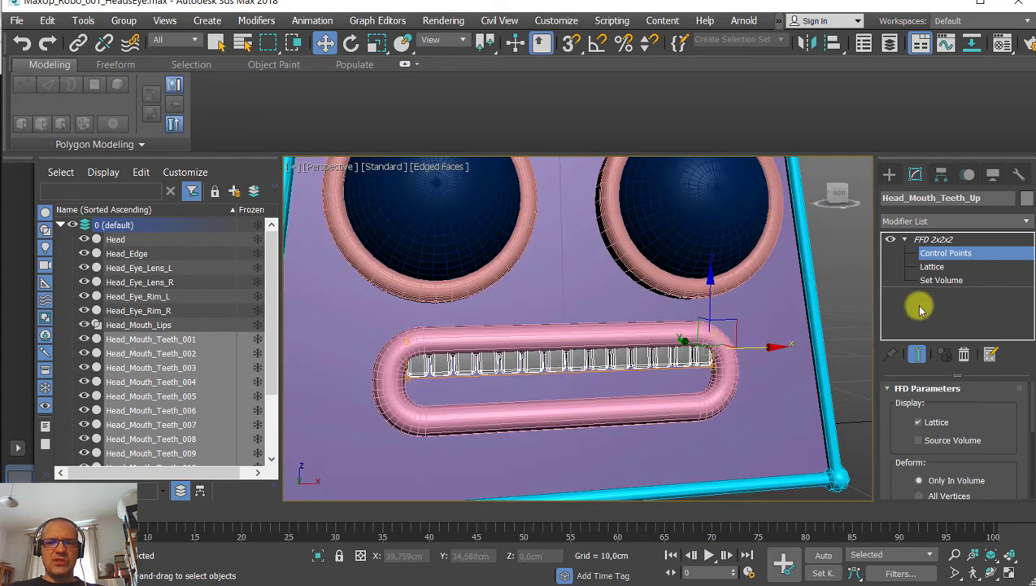
click(934, 239)
Clone the upper teeth group straight down along Z as a copy named Head_Mouth_Teeth_Down.
alt+middle_drag(539, 359, 578, 308)
scroll(553, 325, up, 2)
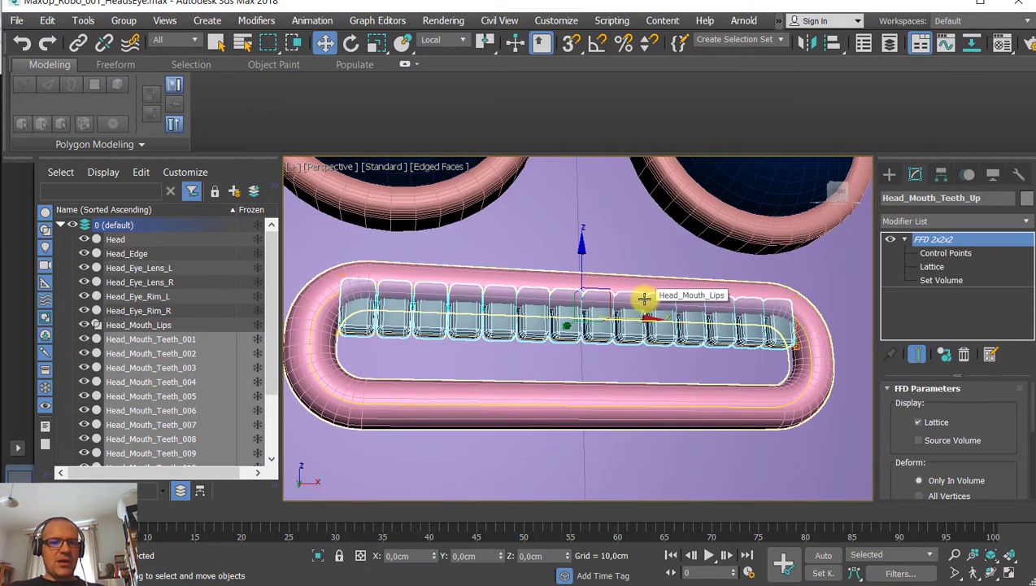
mouse_move(580, 256)
mouse_down()
mouse_move(571, 317)
mouse_move(571, 303)
mouse_up()
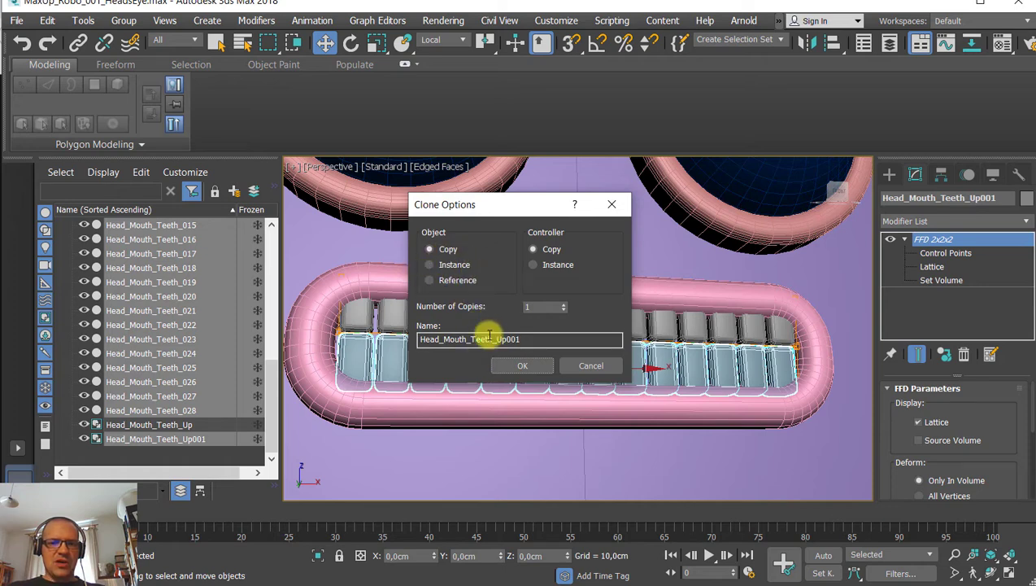
click(528, 340)
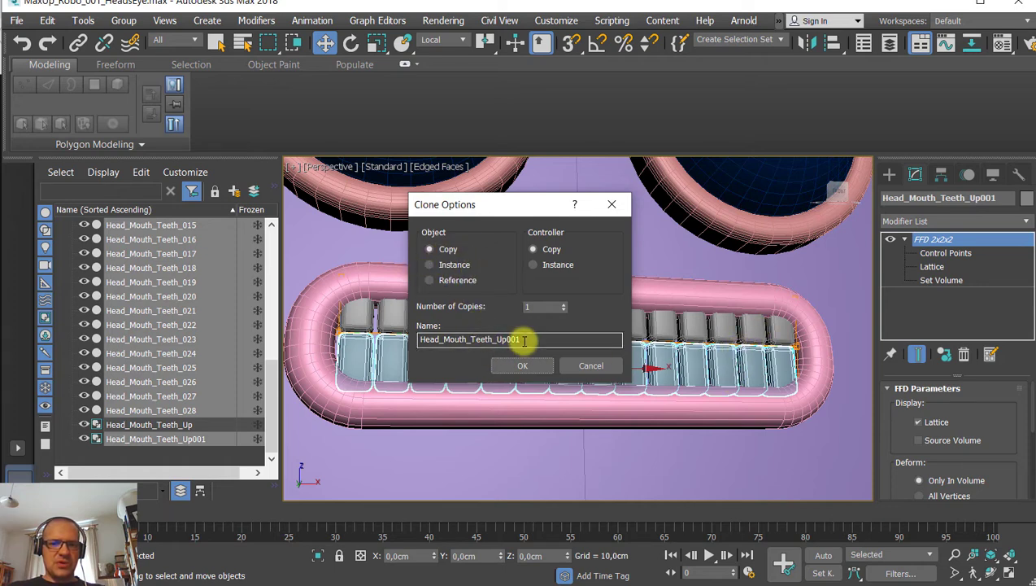
key(BackSpace)
key(BackSpace)
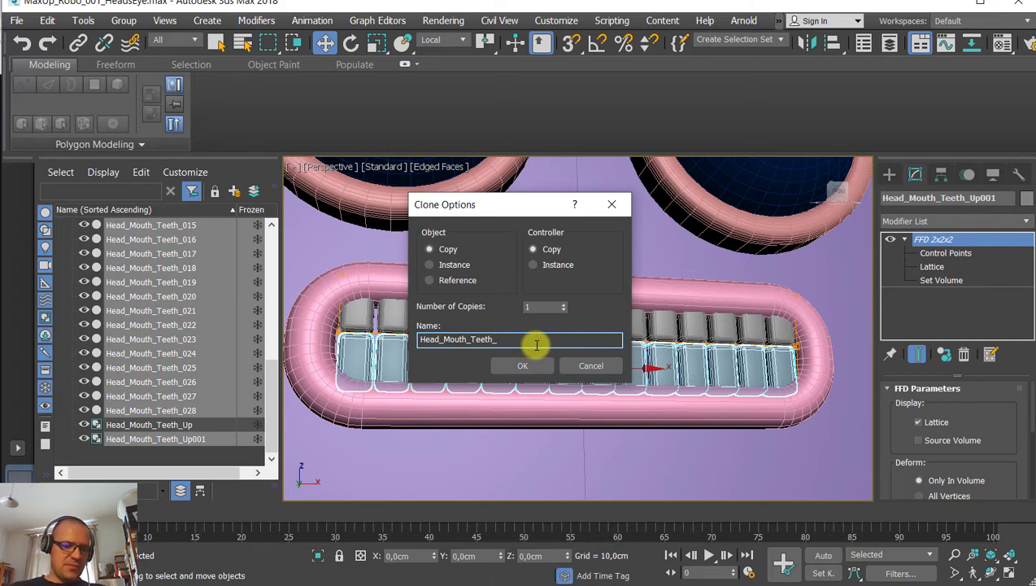
key(Return)
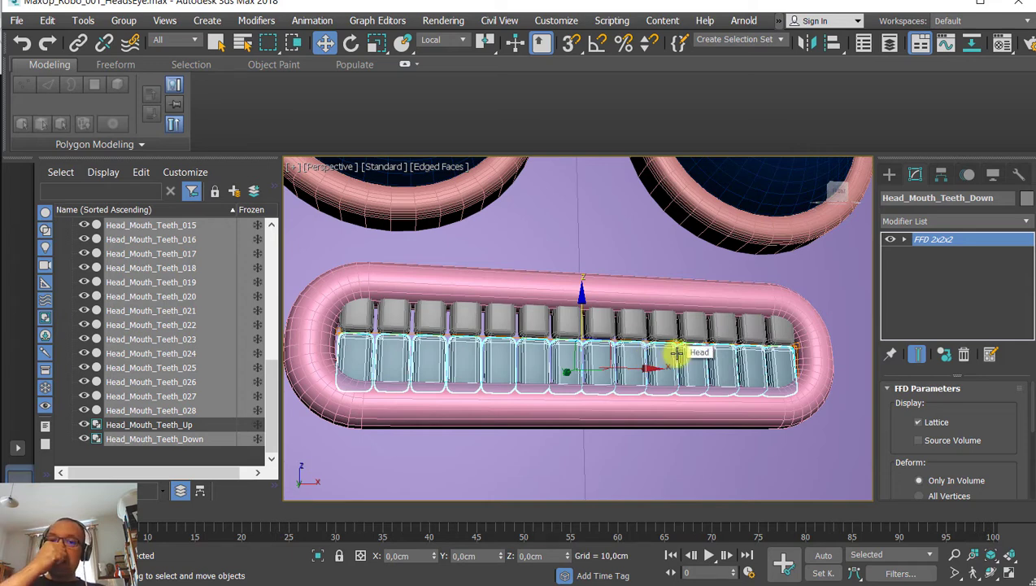
Move the upper and lower teeth groups slightly down together and group them as Head_Mouth_Teeth_All.
ctrl+click(619, 319)
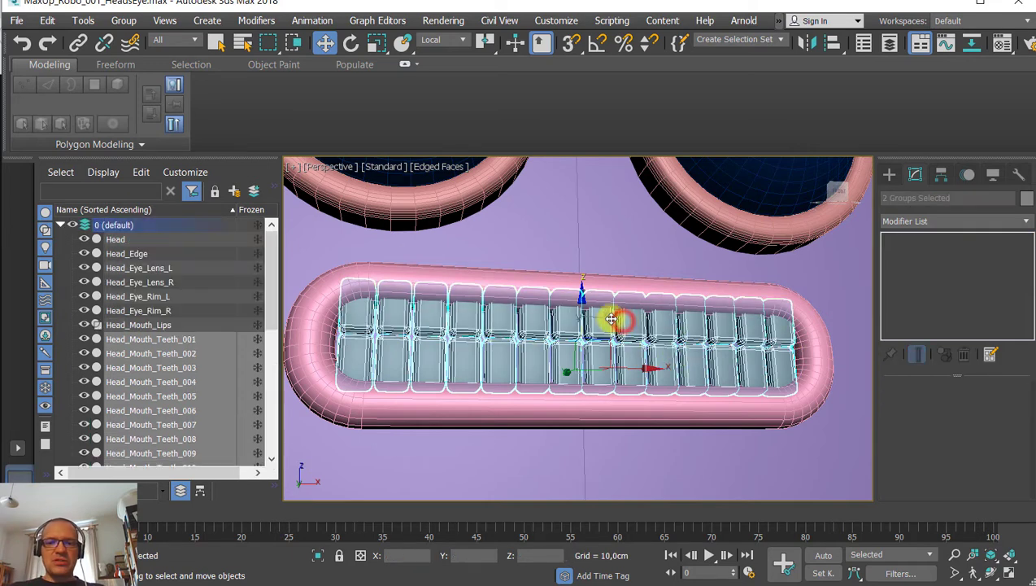
drag(584, 301, 583, 312)
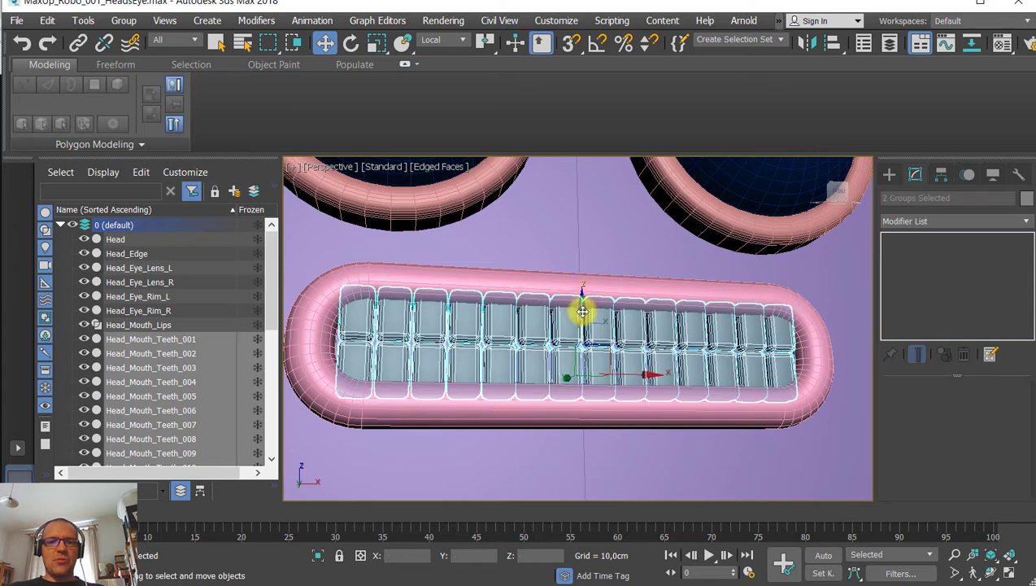
click(128, 21)
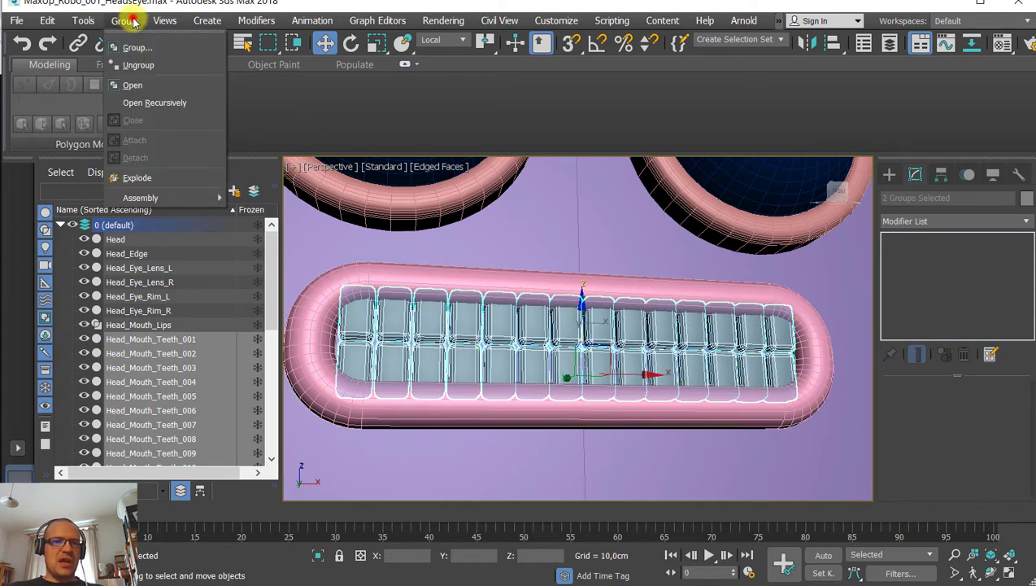
click(137, 47)
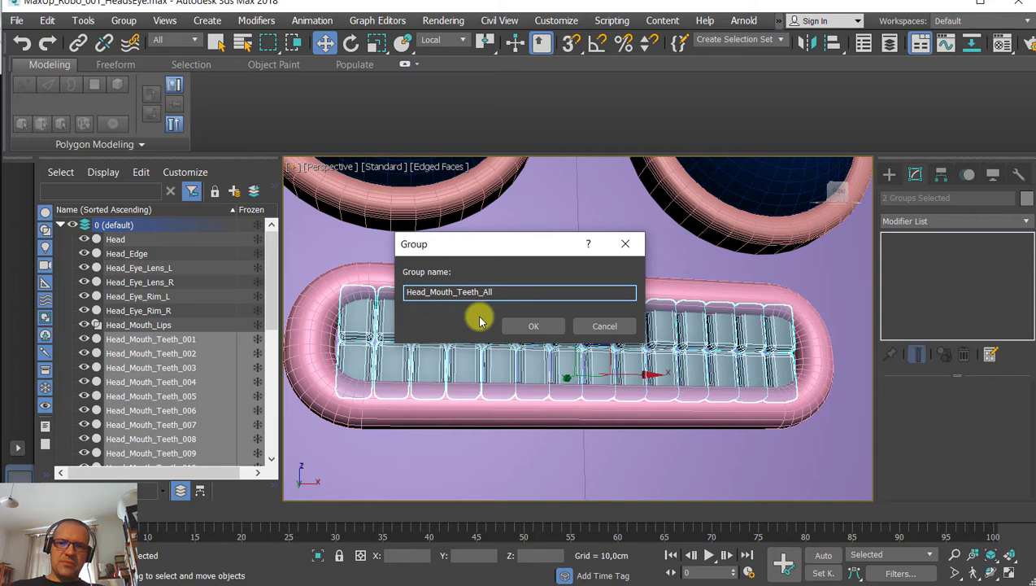
click(532, 326)
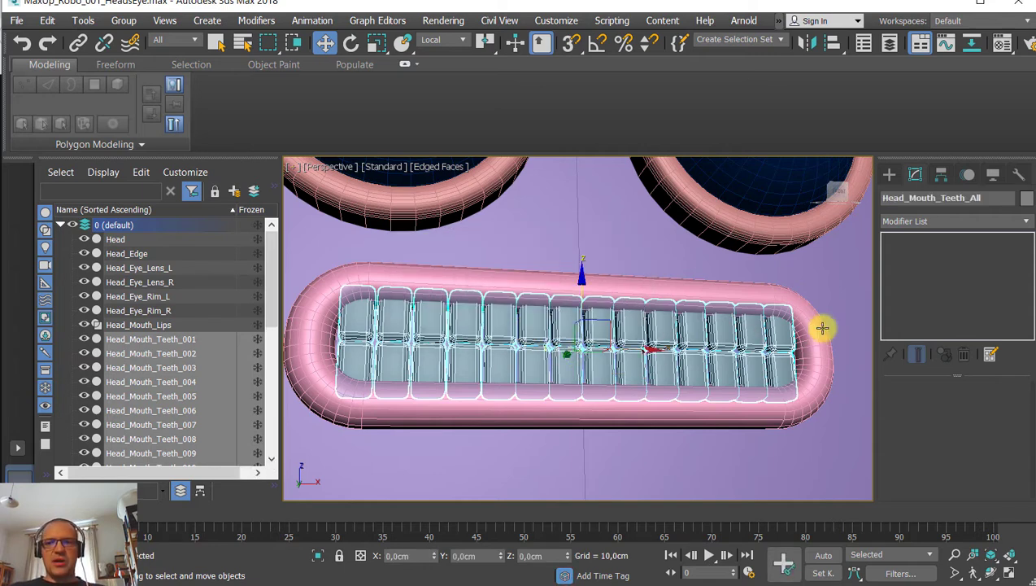
Apply an FFD 3x3x3 modifier to the Head_Mouth_Teeth_All group.
click(974, 221)
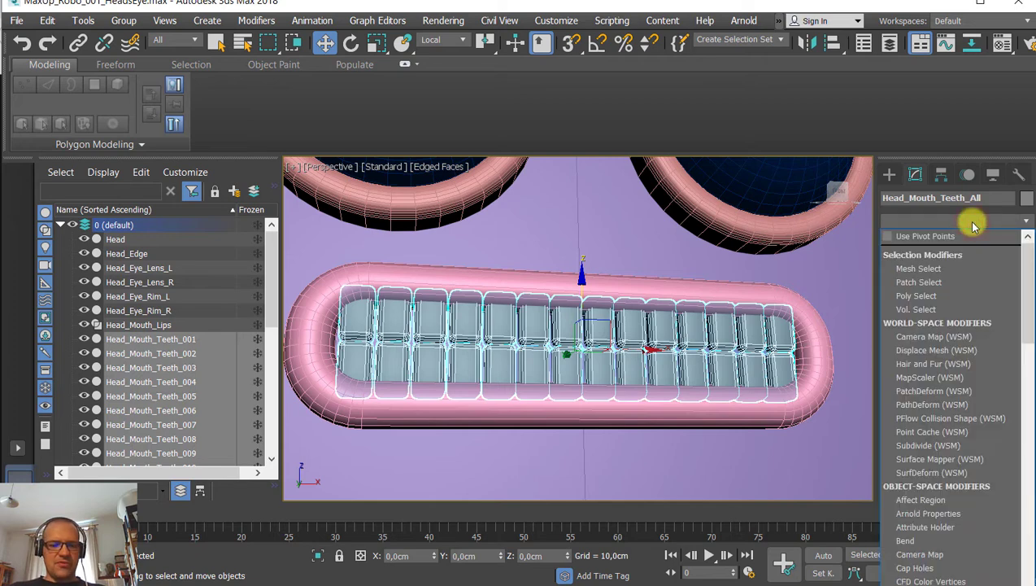
key(f)
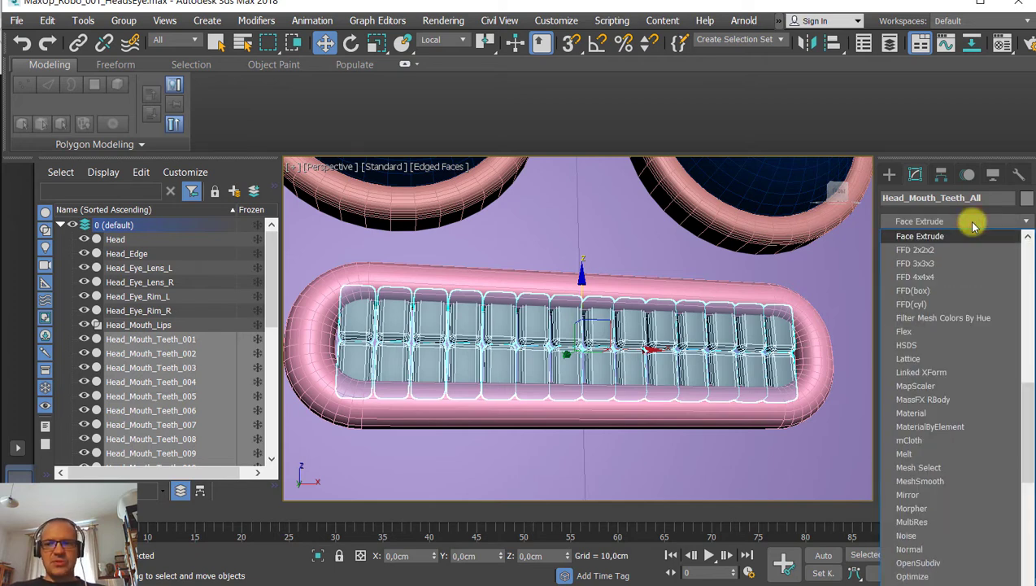
click(947, 264)
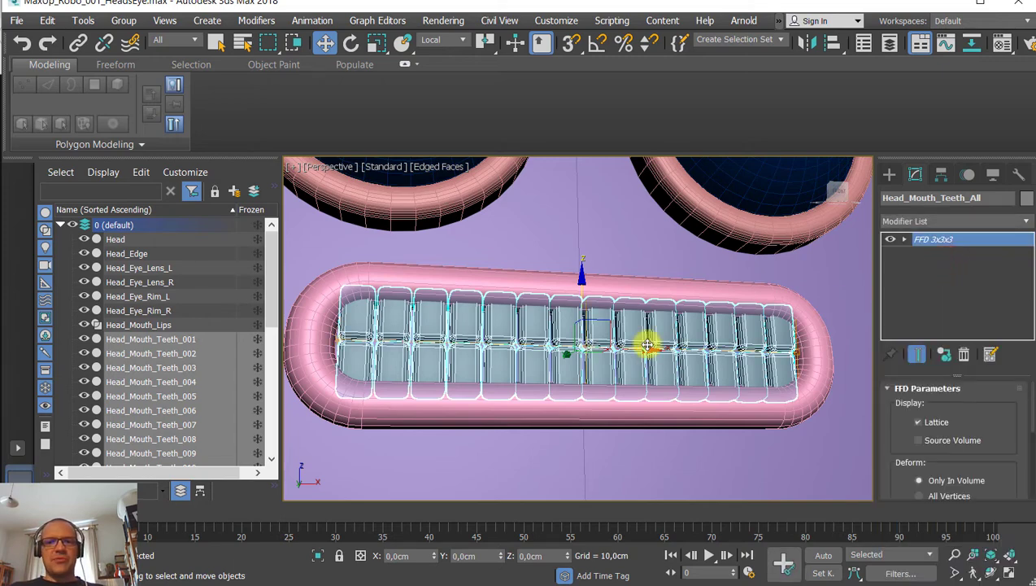
mouse_move(643, 343)
alt+middle_down()
mouse_move(644, 326)
mouse_move(653, 332)
alt+middle_up()
scroll(520, 321, up, 3)
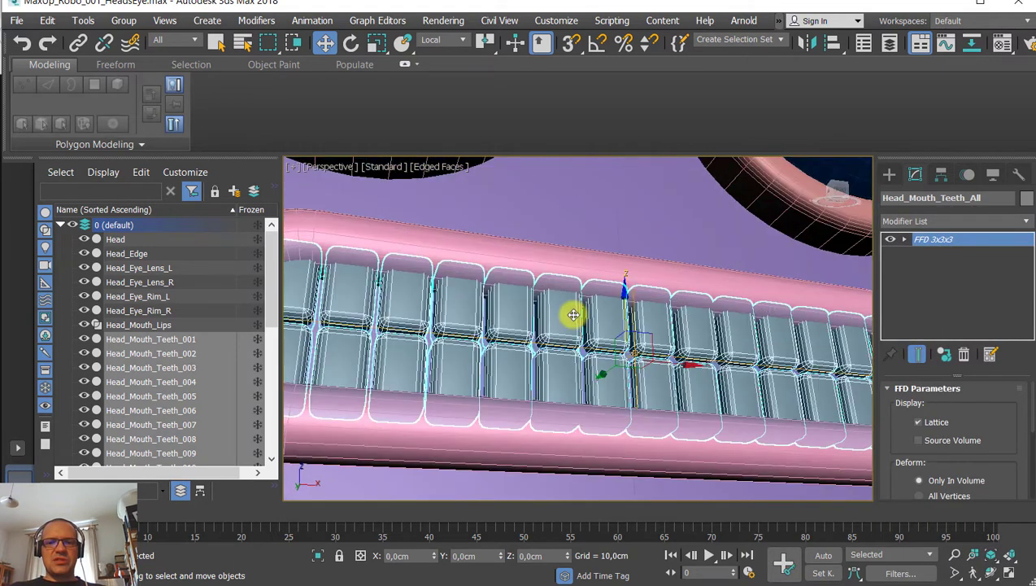
Expand the FFD 3x3x3 modifier and enter its Control Points level.
click(902, 240)
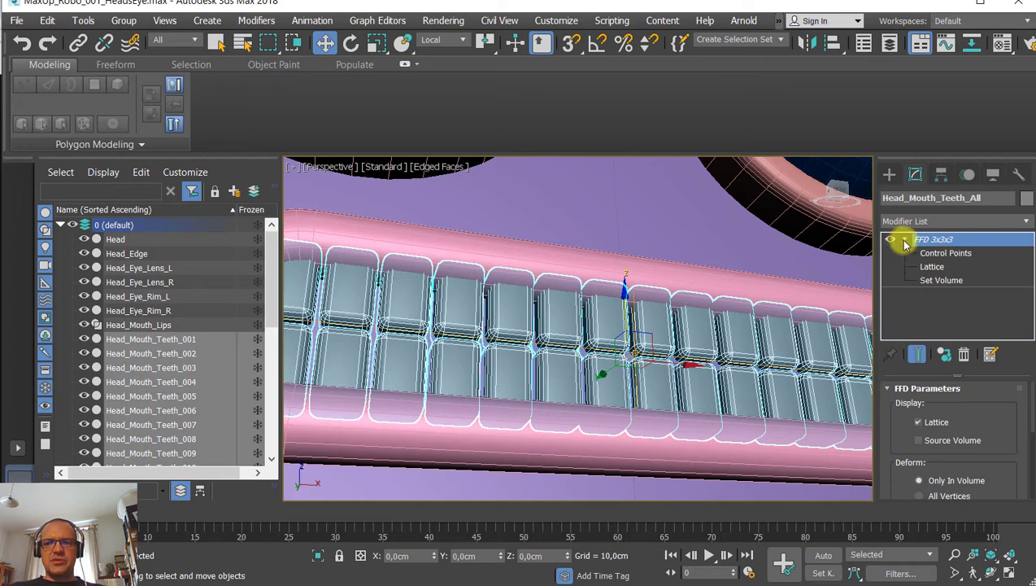
click(904, 241)
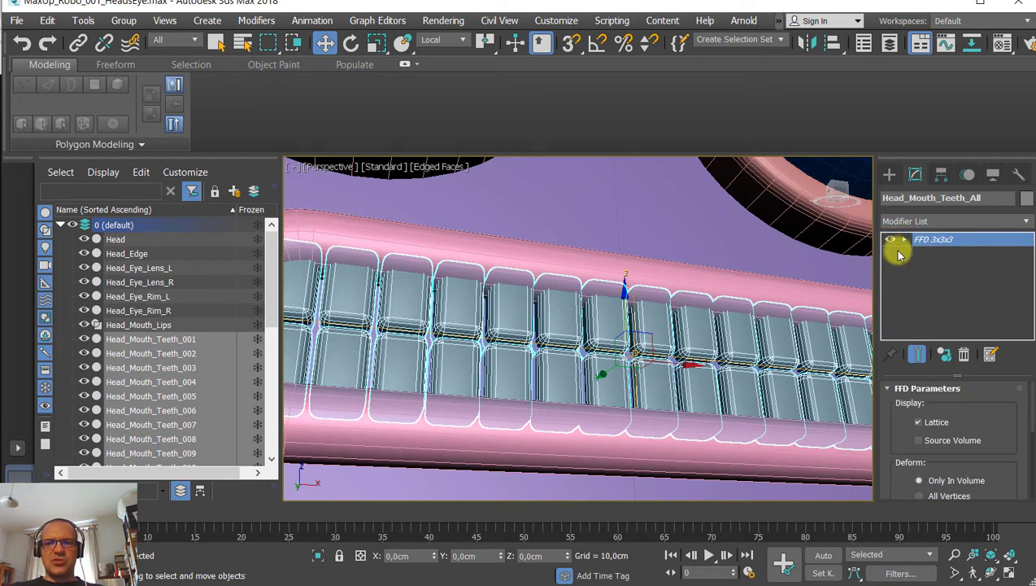
click(903, 240)
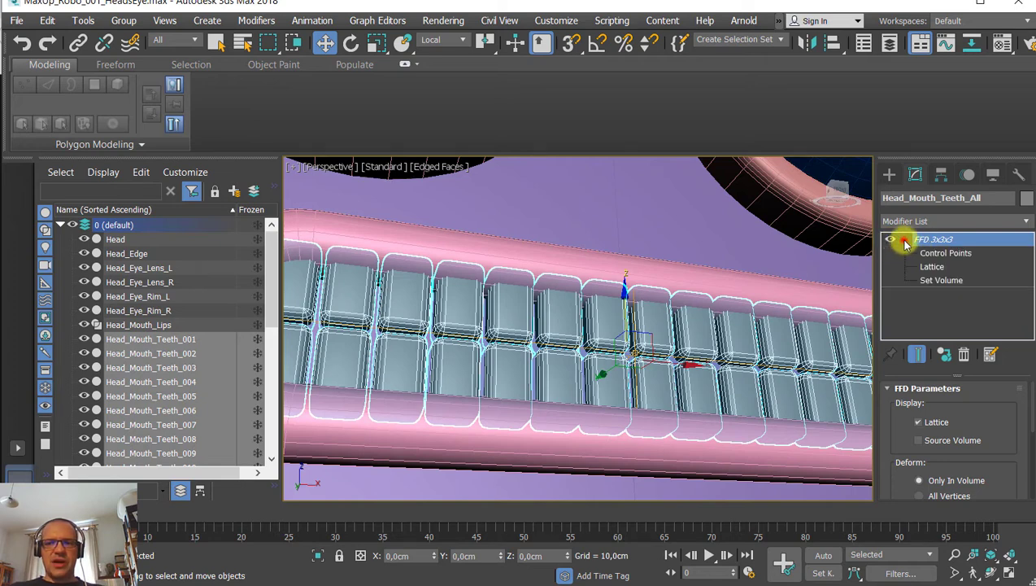
click(905, 242)
click(904, 240)
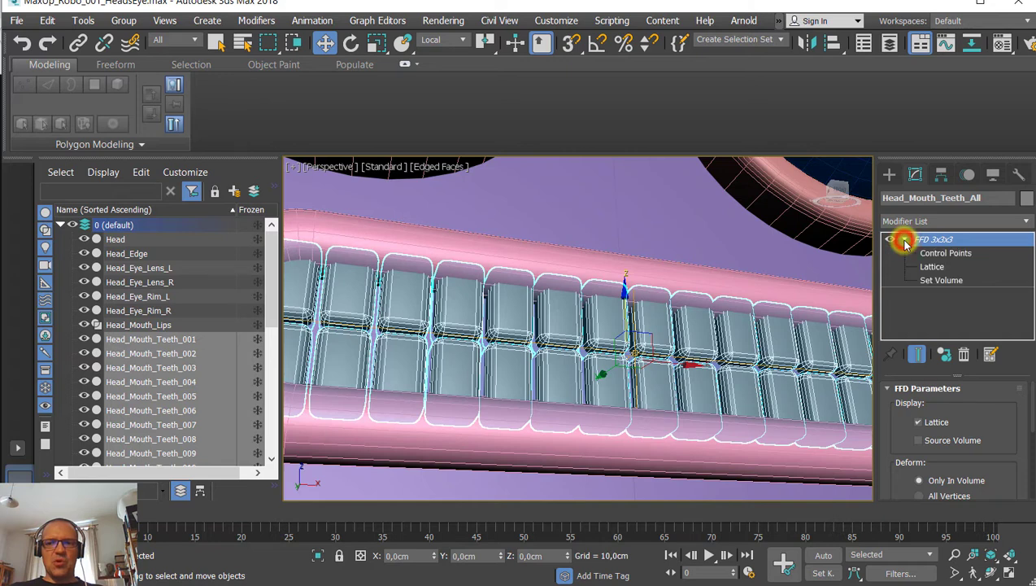
click(945, 253)
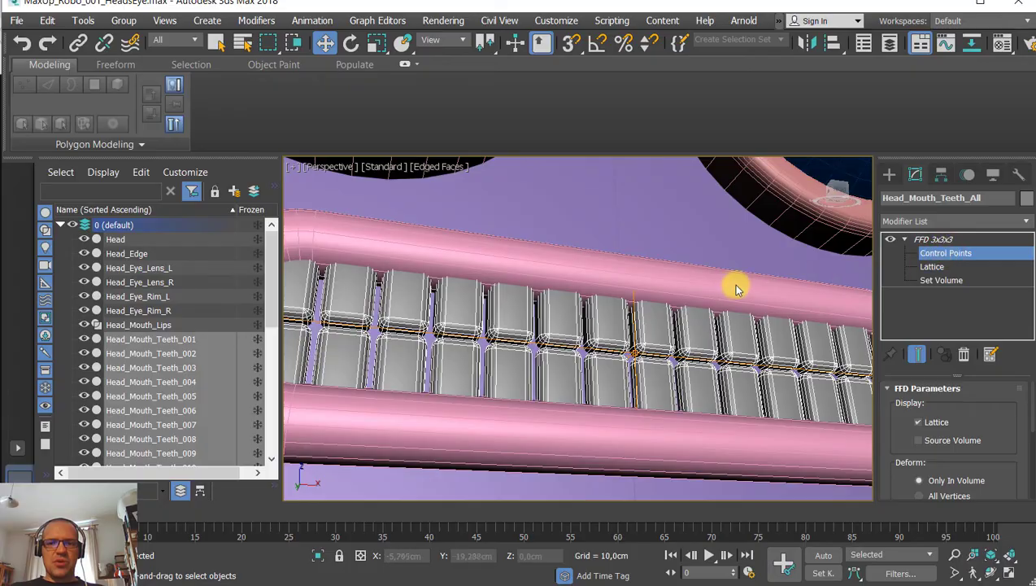
Switch to wireframe display and select the control points at the centre of the lattice, between the two tooth rows.
key(F3)
scroll(639, 266, down, 5)
alt+middle_drag(645, 264, 482, 266)
scroll(520, 285, up, 4)
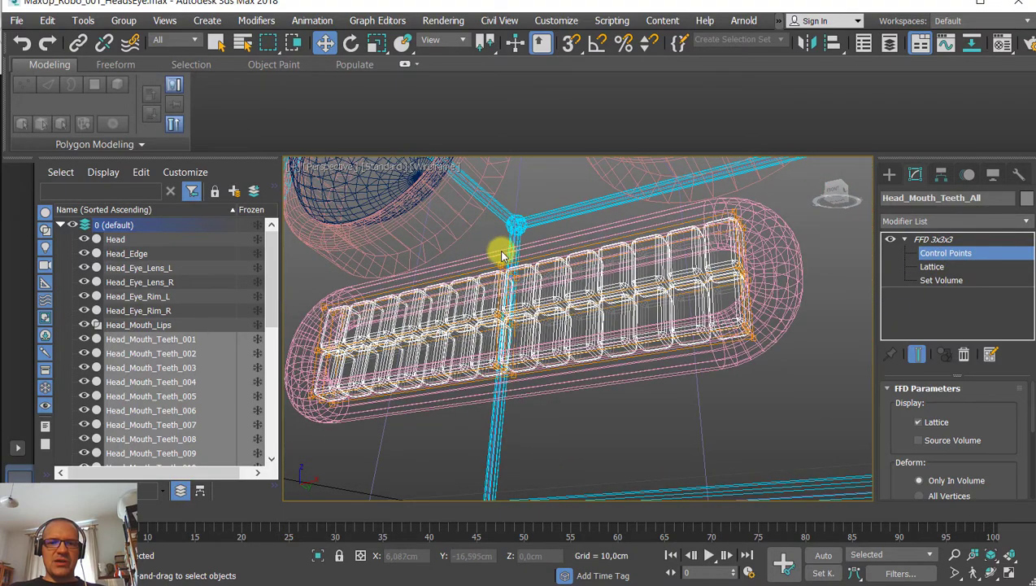
scroll(493, 261, up, 6)
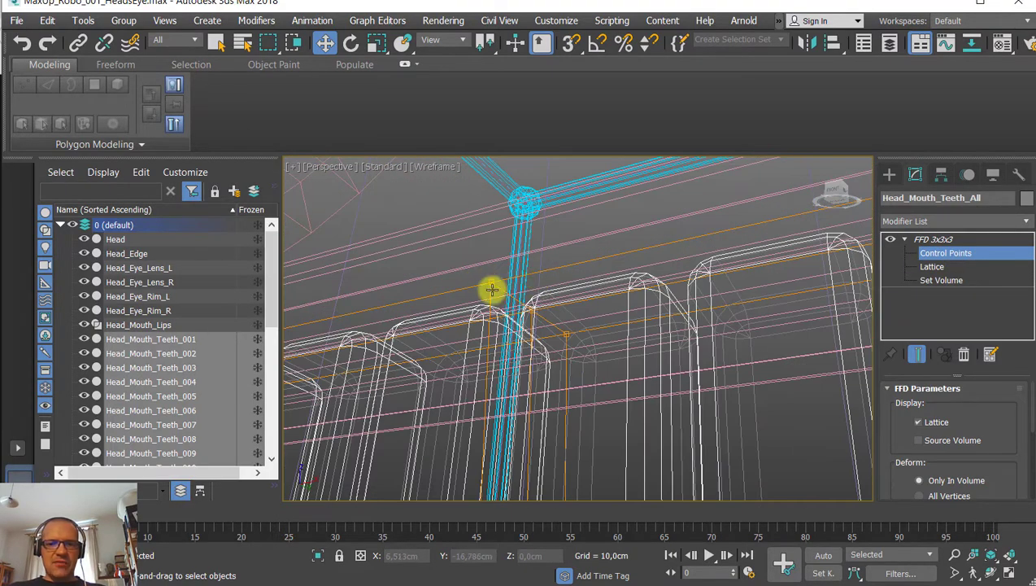
scroll(568, 334, down, 6)
alt+middle_drag(562, 324, 492, 297)
scroll(666, 247, up, 5)
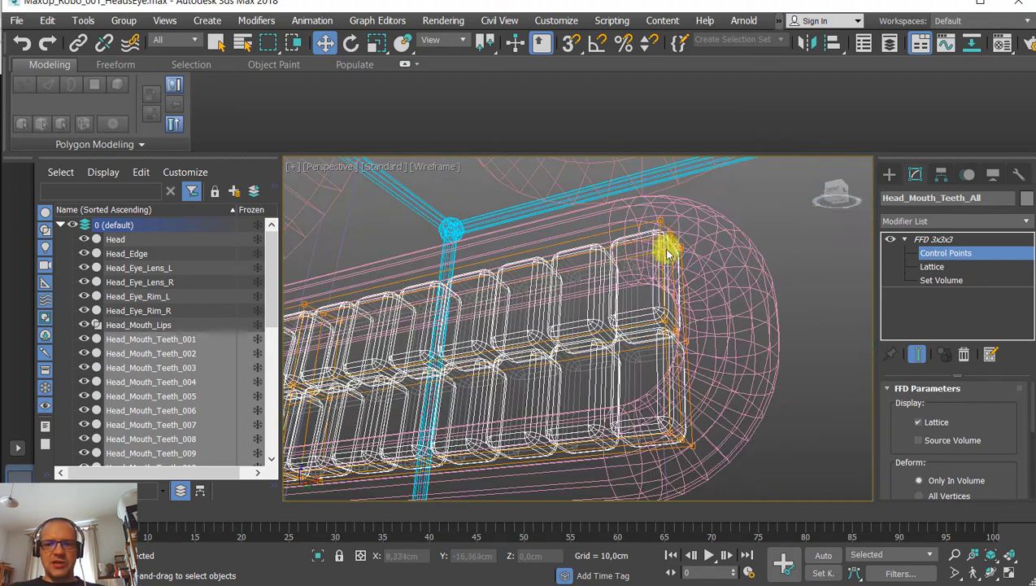
alt+middle_drag(679, 222, 754, 338)
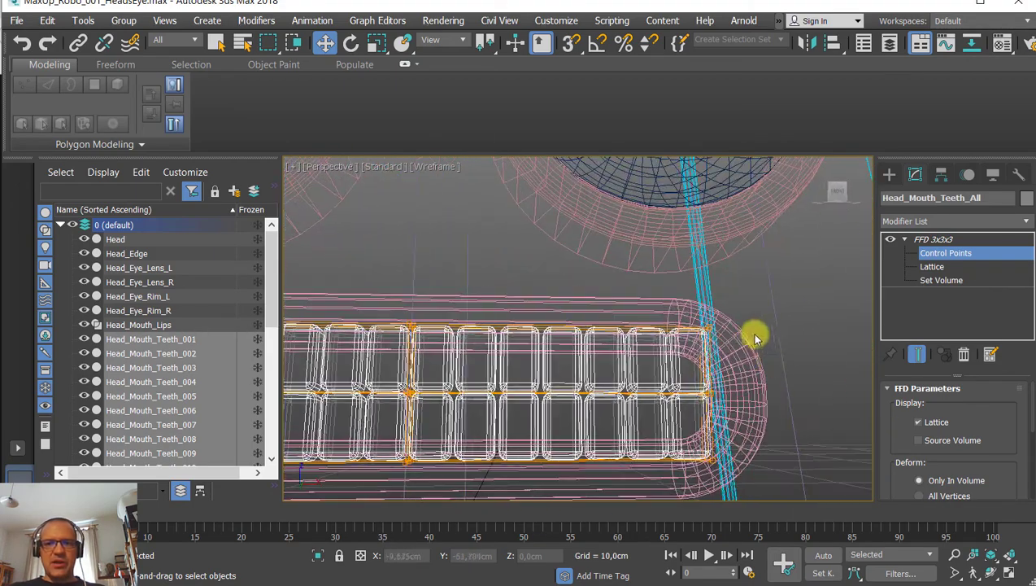
alt+middle_drag(616, 438, 595, 282)
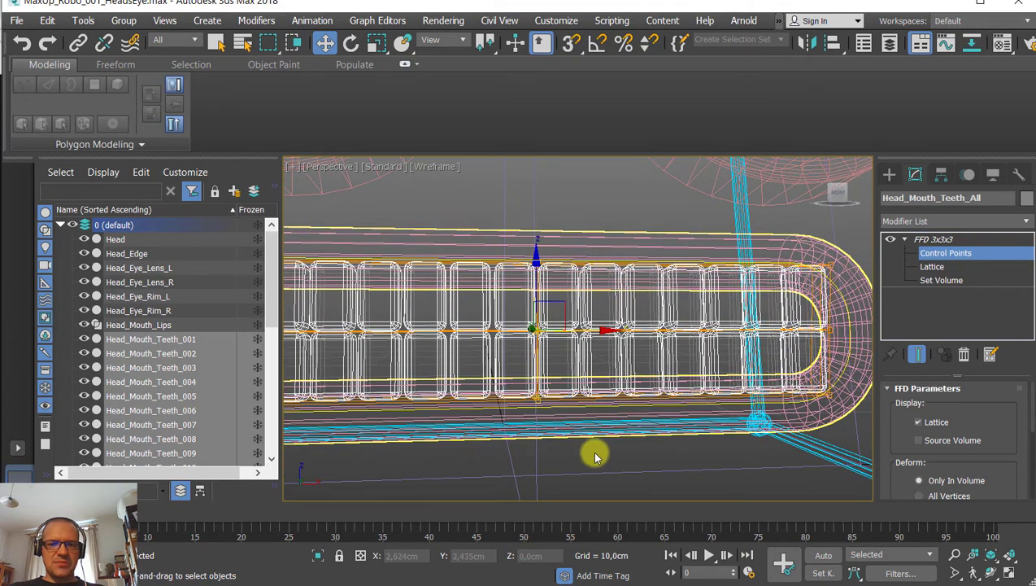
alt+middle_drag(594, 457, 595, 426)
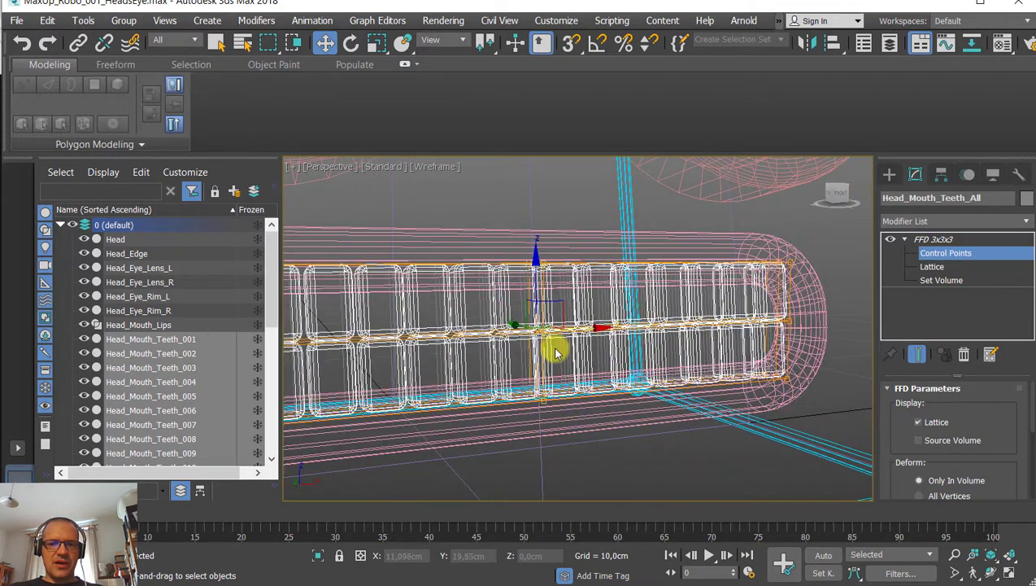
scroll(555, 348, up, 5)
drag(490, 276, 588, 369)
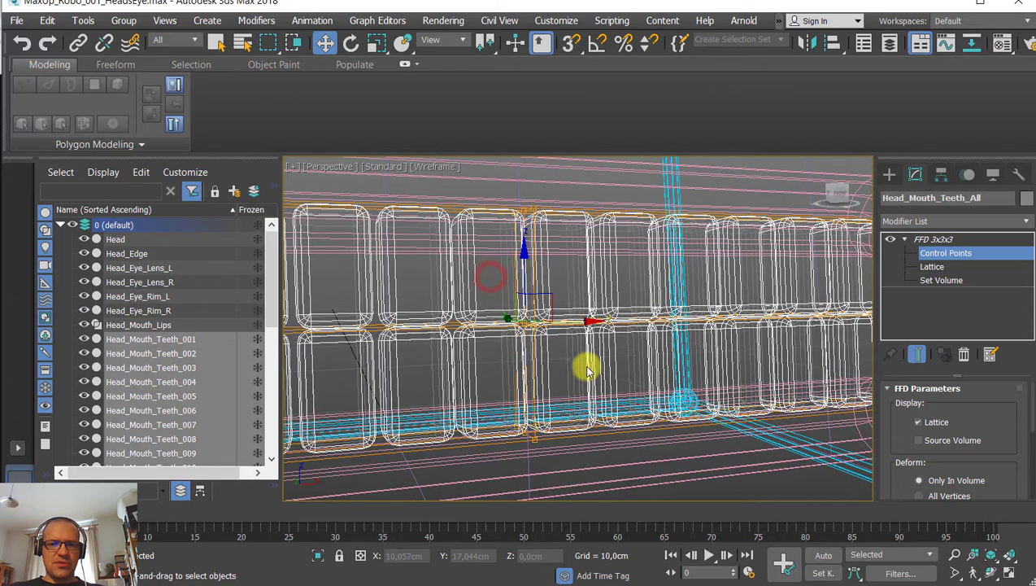
Move the central control points down along Z so the line between the tooth rows curves downward, and return to shaded display.
mouse_move(525, 274)
mouse_down()
mouse_move(529, 144)
mouse_move(513, 398)
mouse_move(521, 435)
mouse_move(537, 419)
mouse_up()
scroll(543, 398, down, 5)
key(F3)
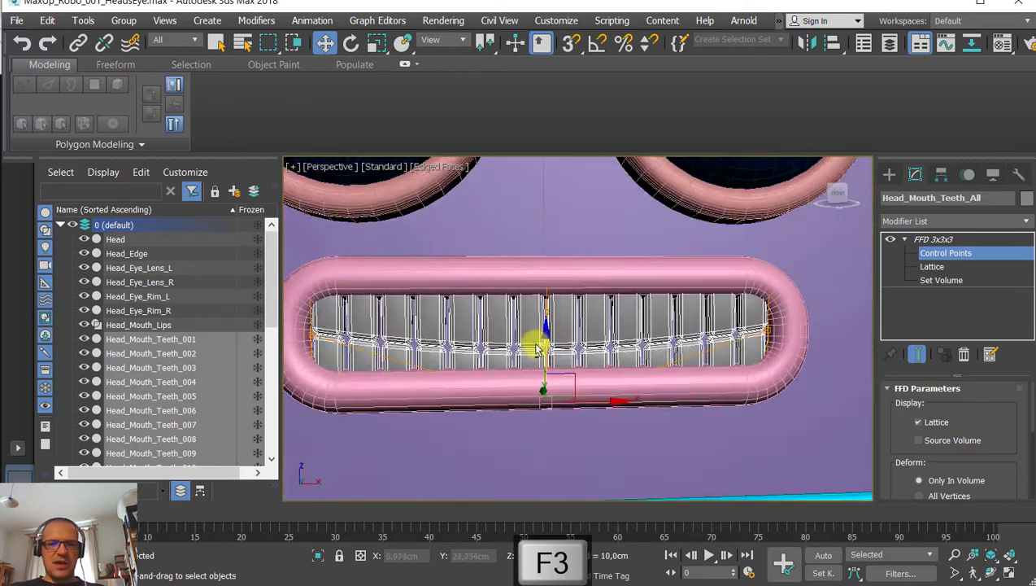
scroll(537, 350, down, 3)
alt+middle_drag(539, 335, 514, 365)
scroll(573, 370, up, 3)
scroll(596, 354, up, 2)
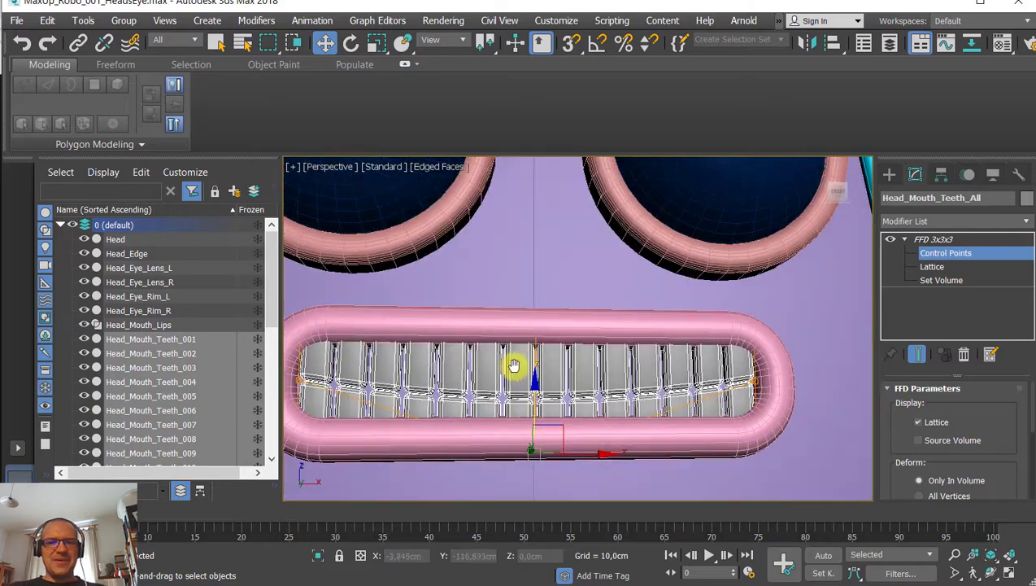
Select the middle-height lattice control points at the right end of the teeth.
drag(784, 368, 721, 392)
scroll(567, 393, down, 3)
middle_drag(567, 393, 648, 369)
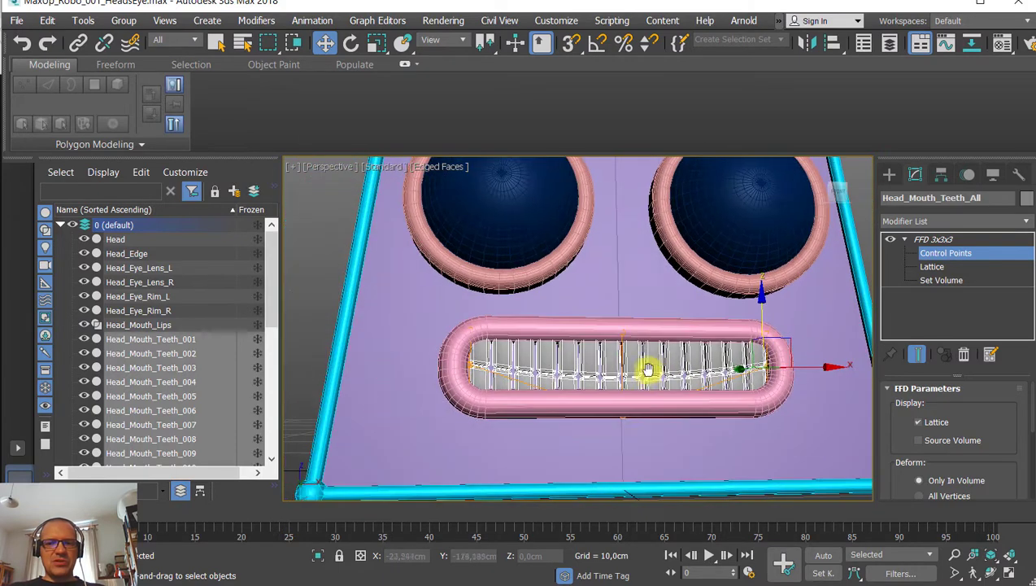
drag(764, 315, 762, 292)
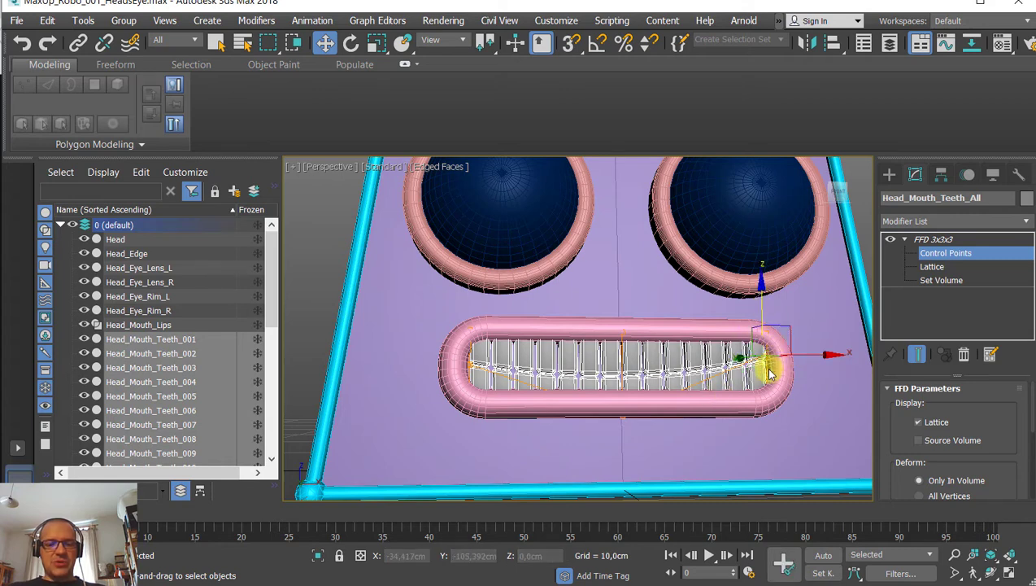
key(ctrl+z)
scroll(770, 370, up, 3)
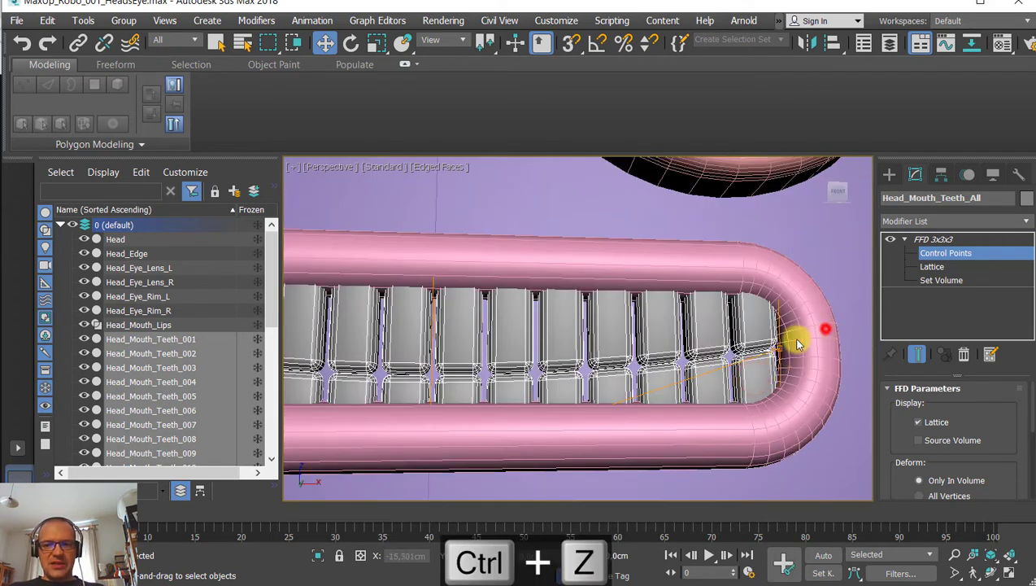
scroll(719, 374, down, 3)
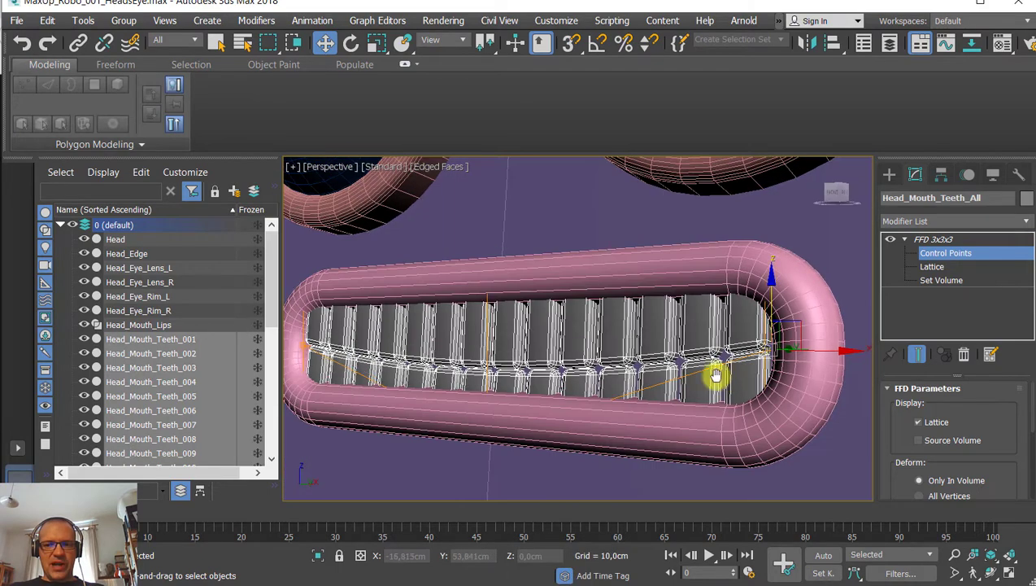
Switch to wireframe display and select the middle-height FFD control points at the right end of the teeth.
scroll(716, 375, up, 2)
key(F3)
scroll(687, 374, up, 4)
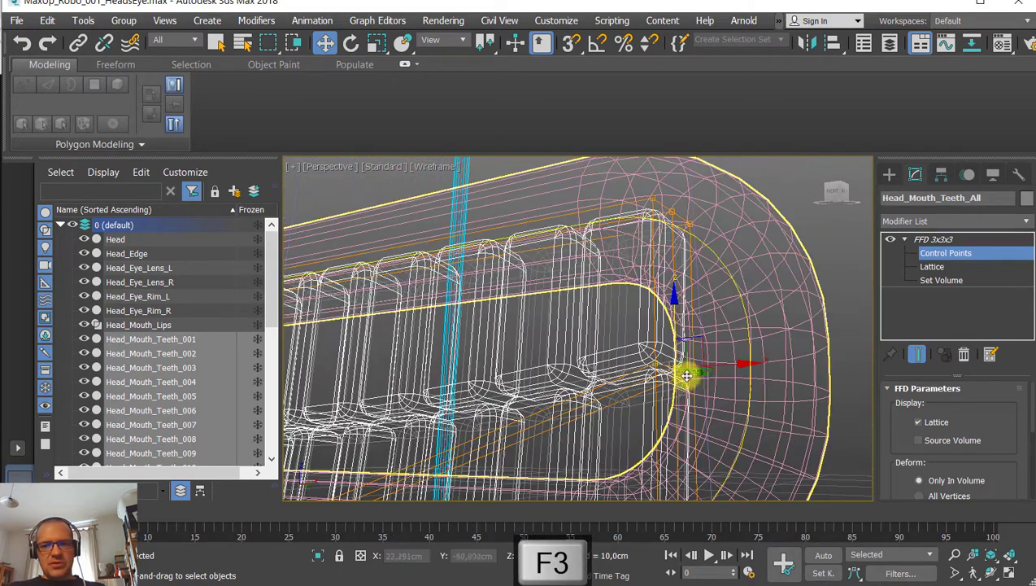
click(652, 366)
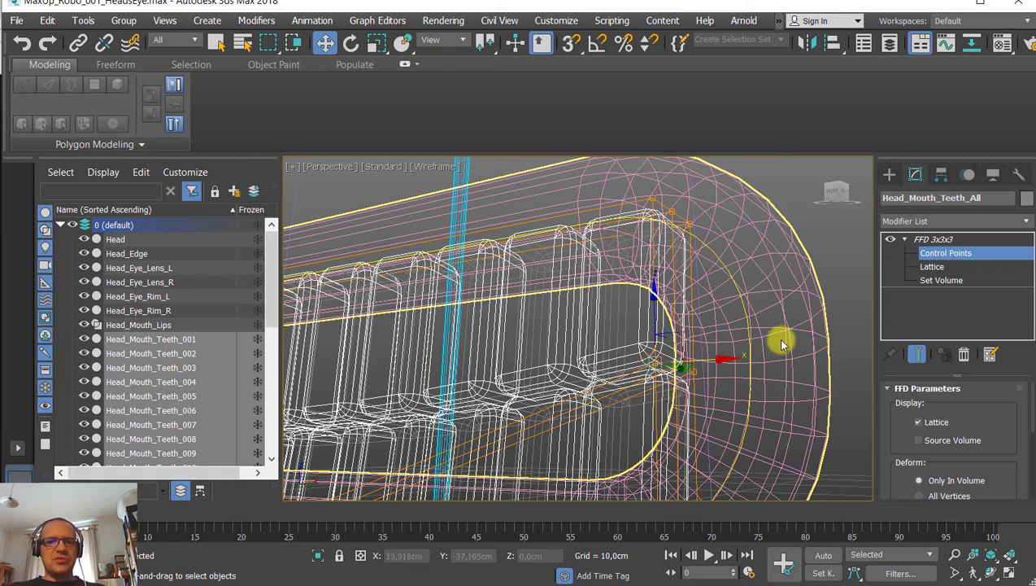
drag(775, 338, 597, 408)
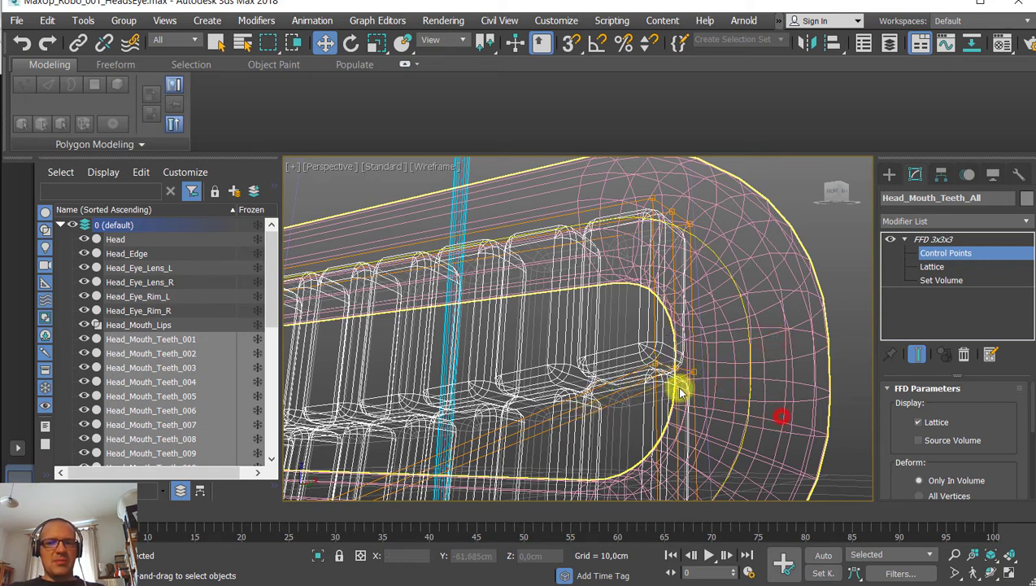
click(656, 364)
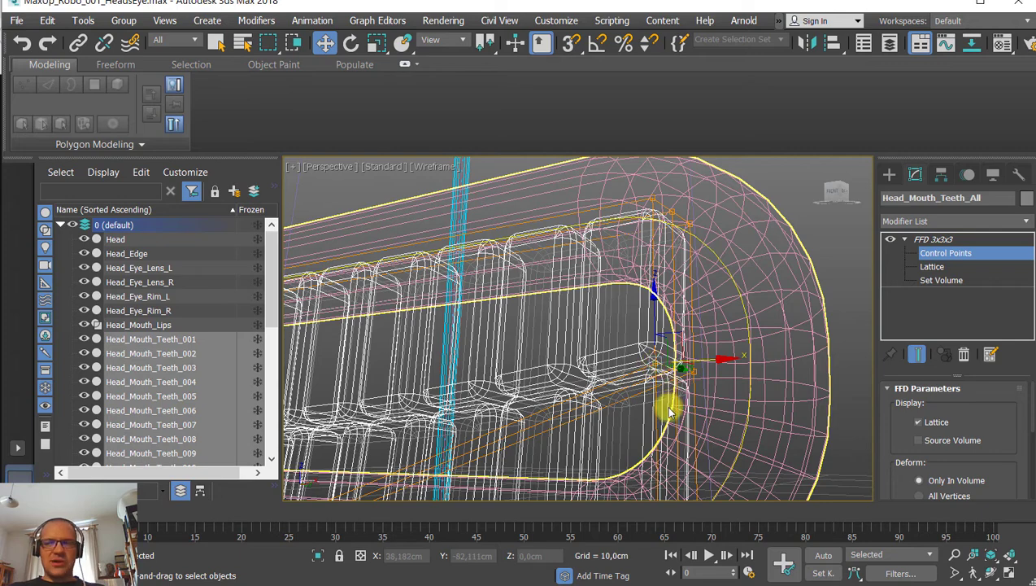
Add the matching middle-height control points at the left end of the teeth and raise both ends slightly.
alt+middle_drag(668, 412, 701, 370)
scroll(659, 346, down, 3)
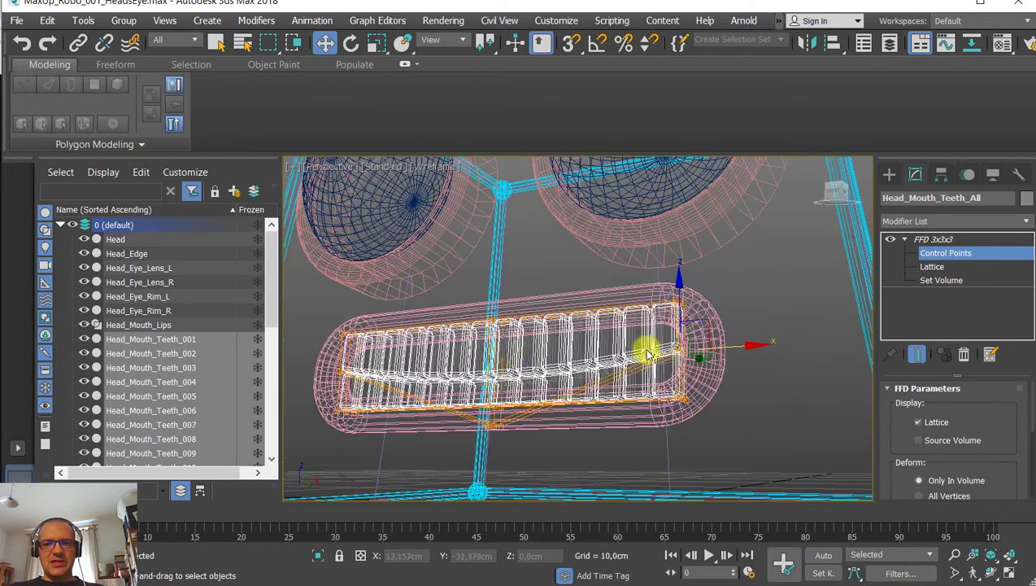
alt+middle_drag(647, 349, 477, 365)
scroll(479, 364, up, 3)
alt+middle_drag(573, 317, 497, 335)
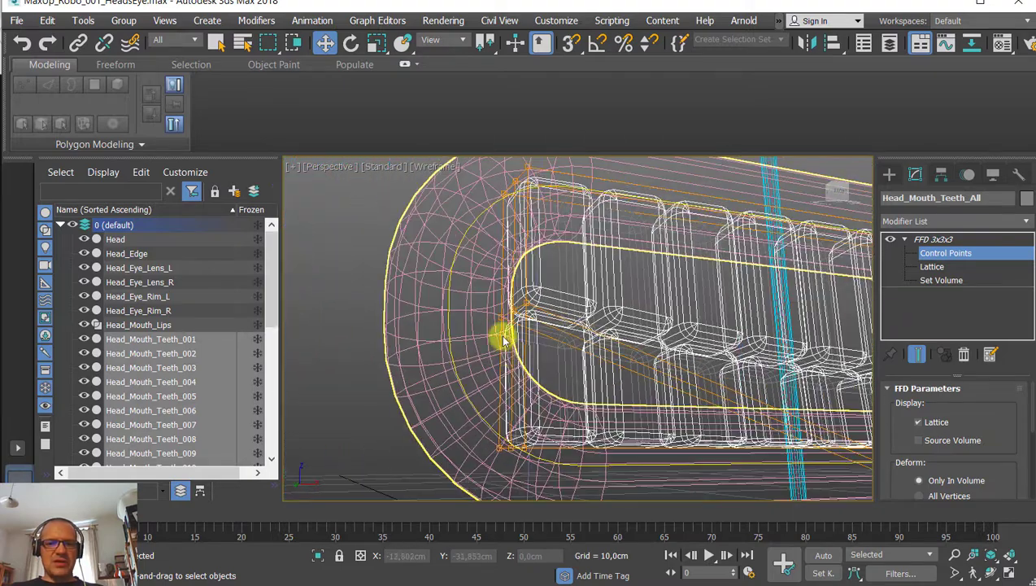
click(472, 286)
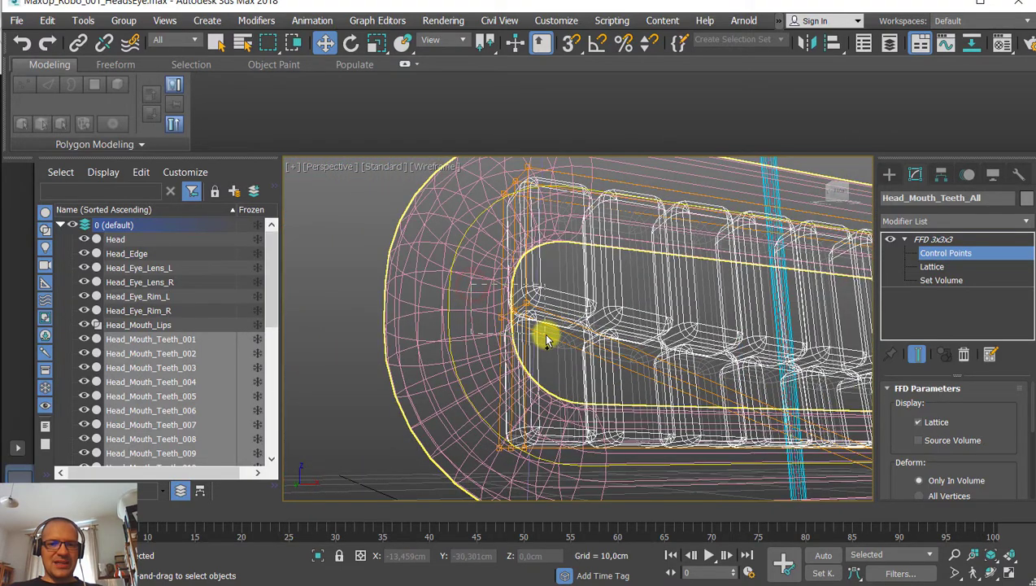
scroll(547, 336, down, 3)
middle_drag(655, 342, 537, 343)
mouse_move(587, 291)
mouse_down()
mouse_move(592, 265)
mouse_move(591, 284)
mouse_up()
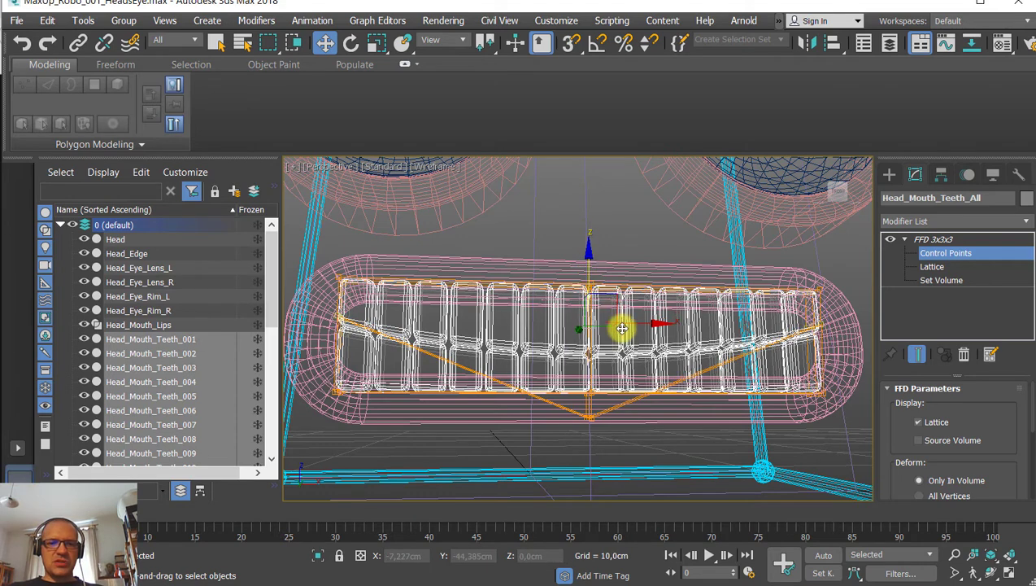
Scale the selected end control points outward along X so the outer teeth flare, and check the result in shaded display.
key(r)
mouse_move(513, 329)
alt+middle_down()
mouse_move(544, 308)
mouse_move(527, 331)
alt+middle_up()
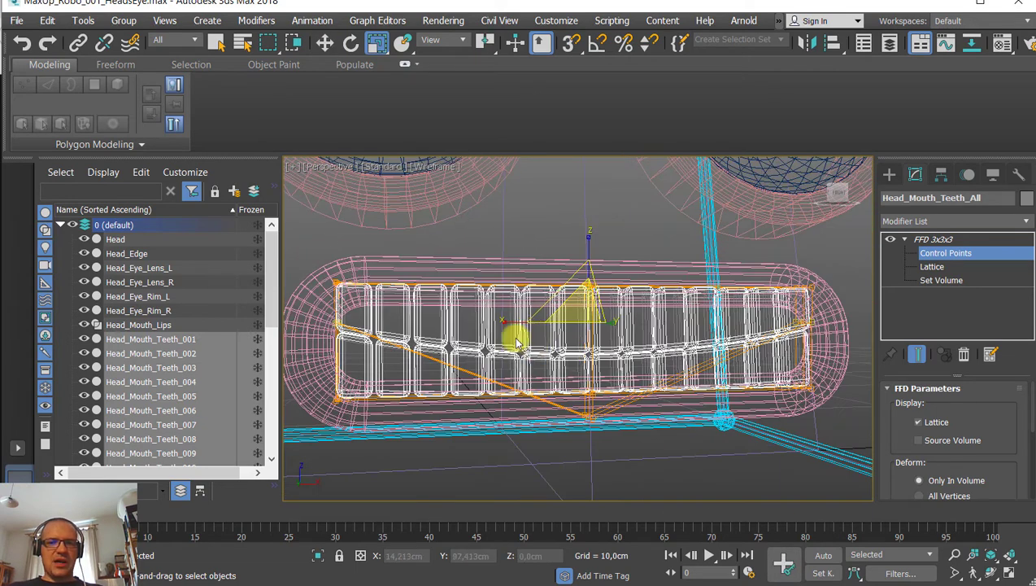
key(w)
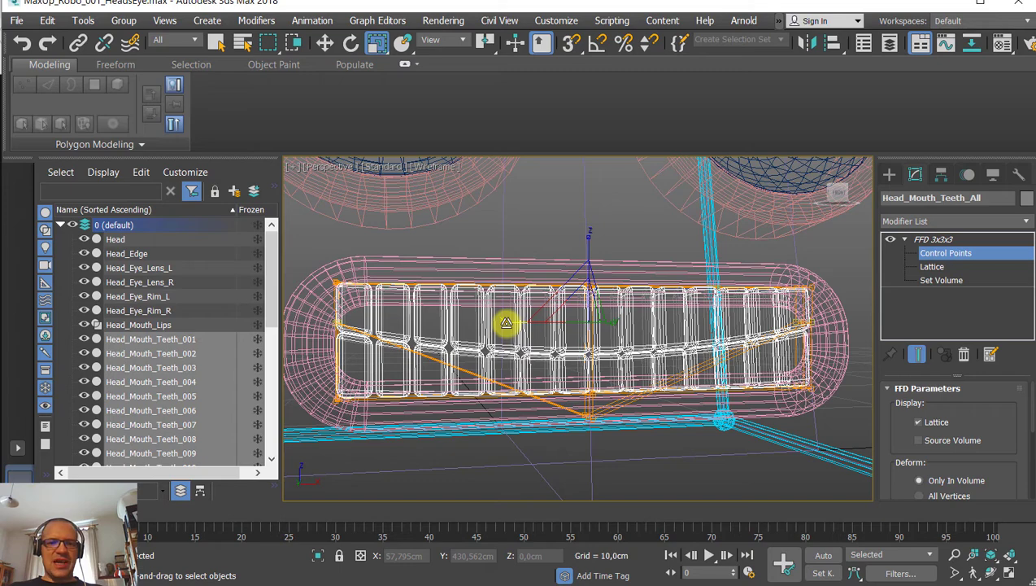
drag(505, 322, 499, 319)
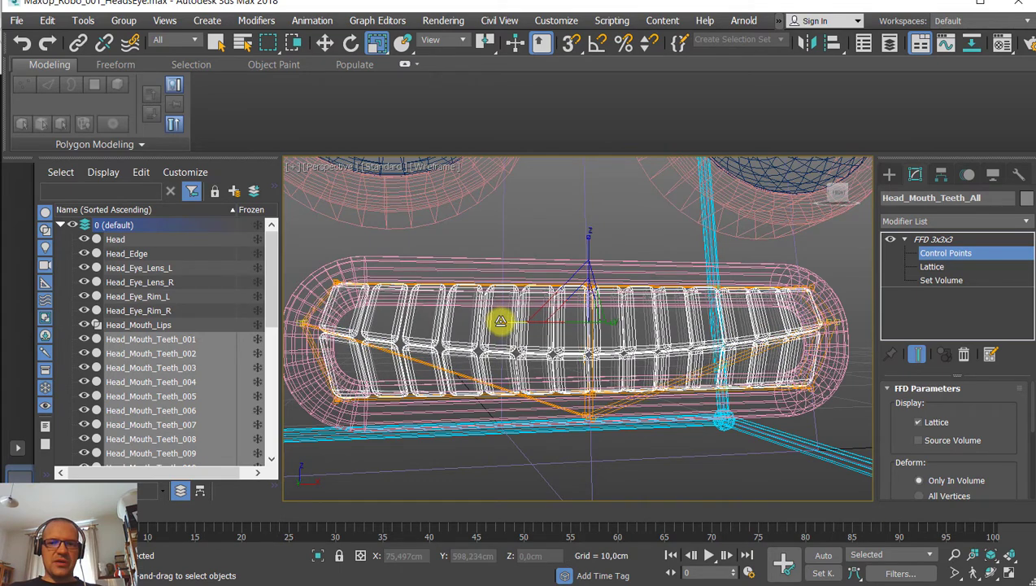
key(F3)
alt+middle_drag(504, 324, 469, 331)
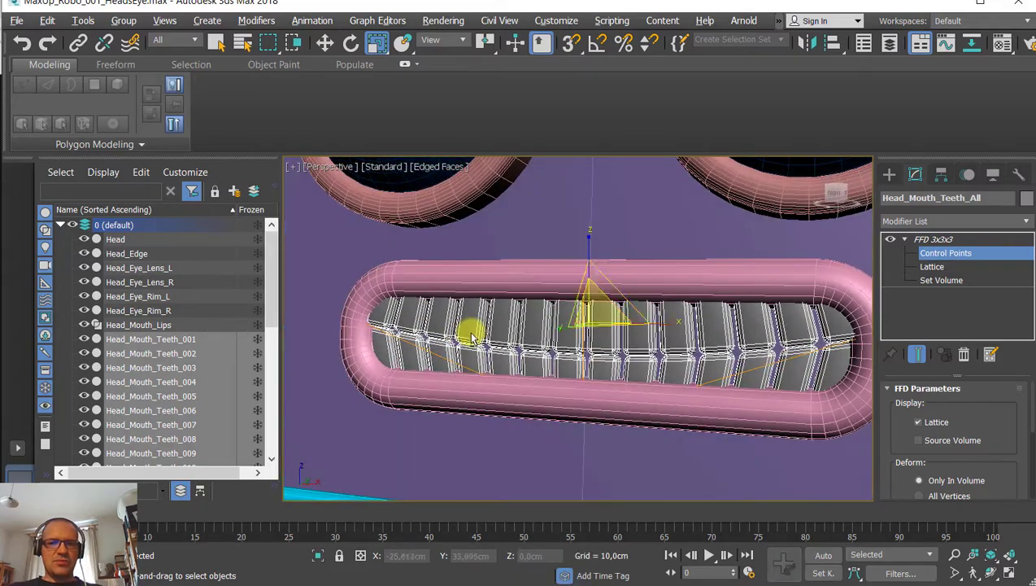
Select the central FFD control points below the teeth in wireframe, pull them further down, and return to shaded display.
key(F3)
alt+middle_drag(614, 368, 647, 331)
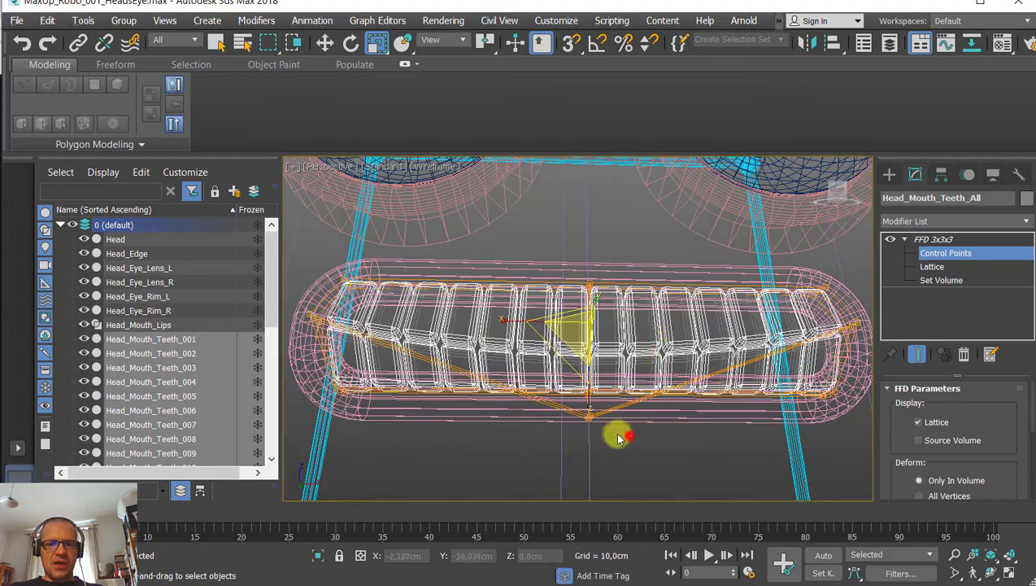
click(589, 422)
key(w)
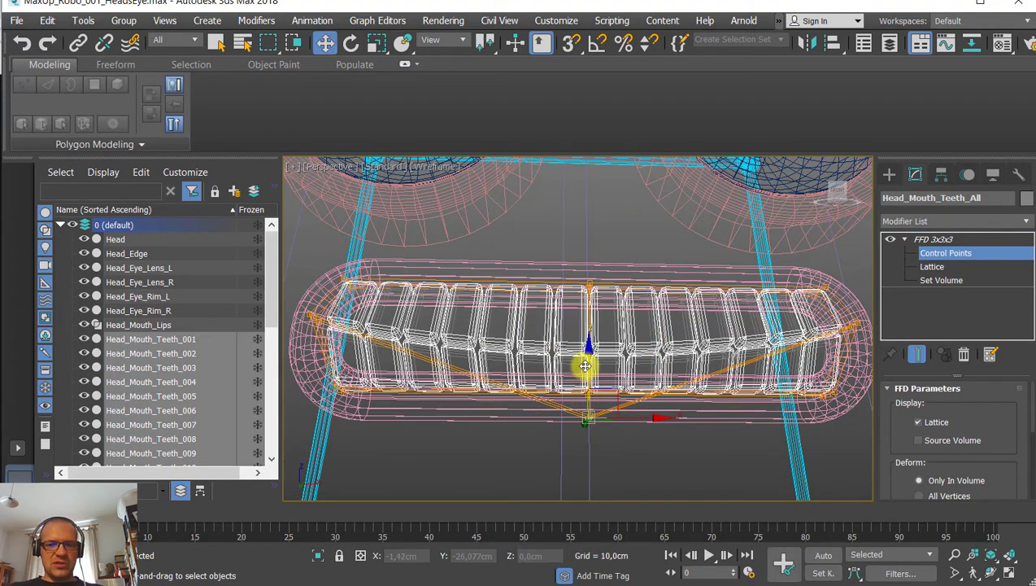
drag(585, 366, 576, 396)
alt+middle_drag(611, 403, 515, 415)
drag(644, 453, 567, 433)
key(F3)
alt+middle_drag(567, 433, 647, 382)
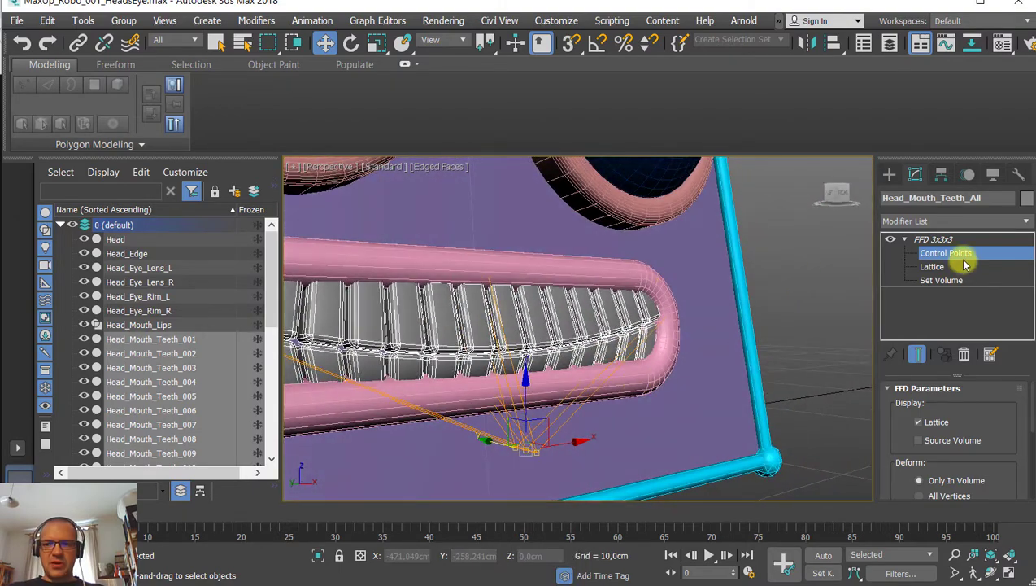
Leave control point editing on the teeth's FFD 3x3x3 modifier and deselect the teeth to check the mouth.
click(953, 239)
click(805, 296)
scroll(726, 326, down, 8)
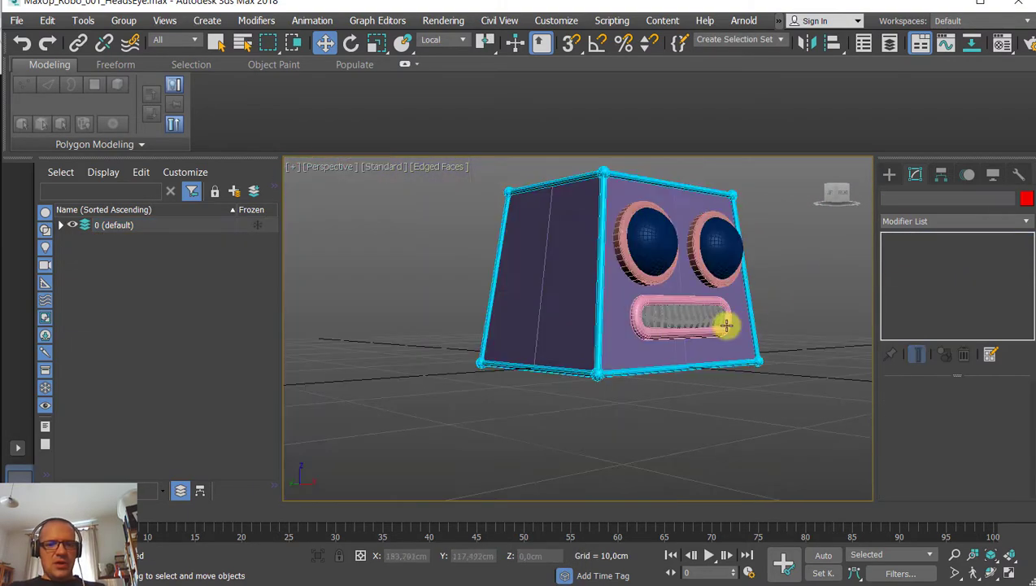
scroll(636, 336, up, 10)
click(637, 333)
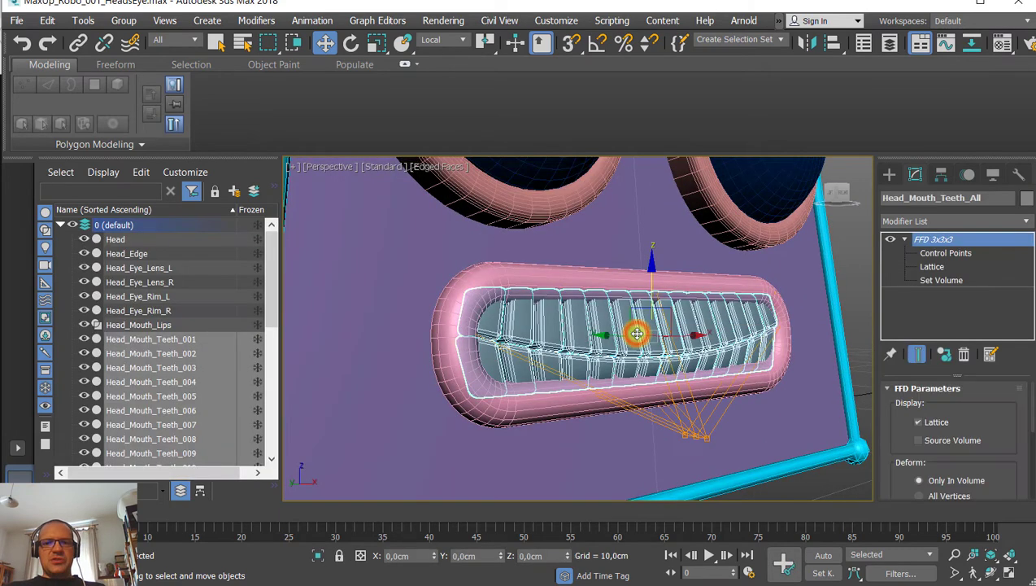
scroll(637, 333, down, 4)
click(844, 296)
scroll(813, 317, up, 3)
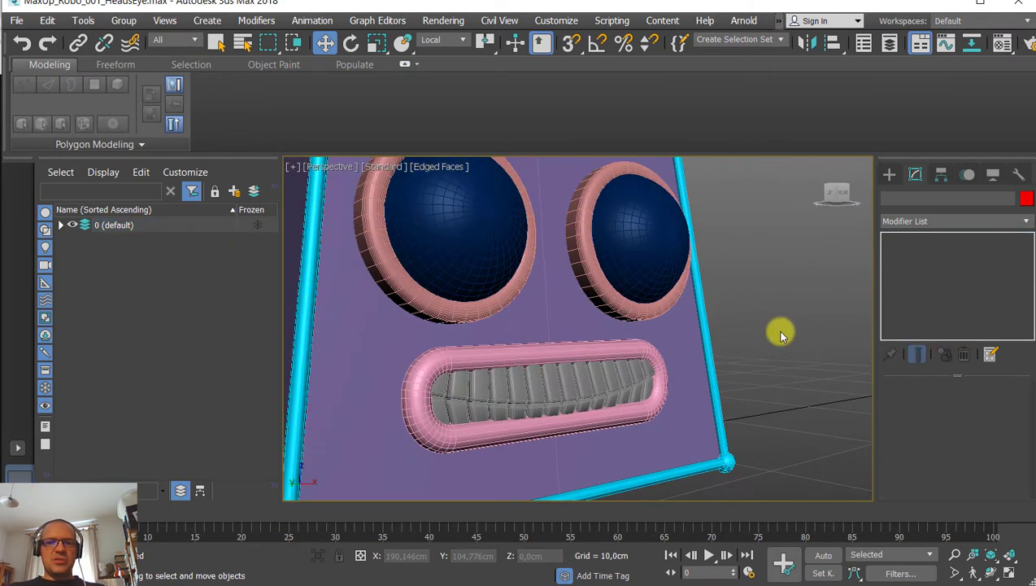
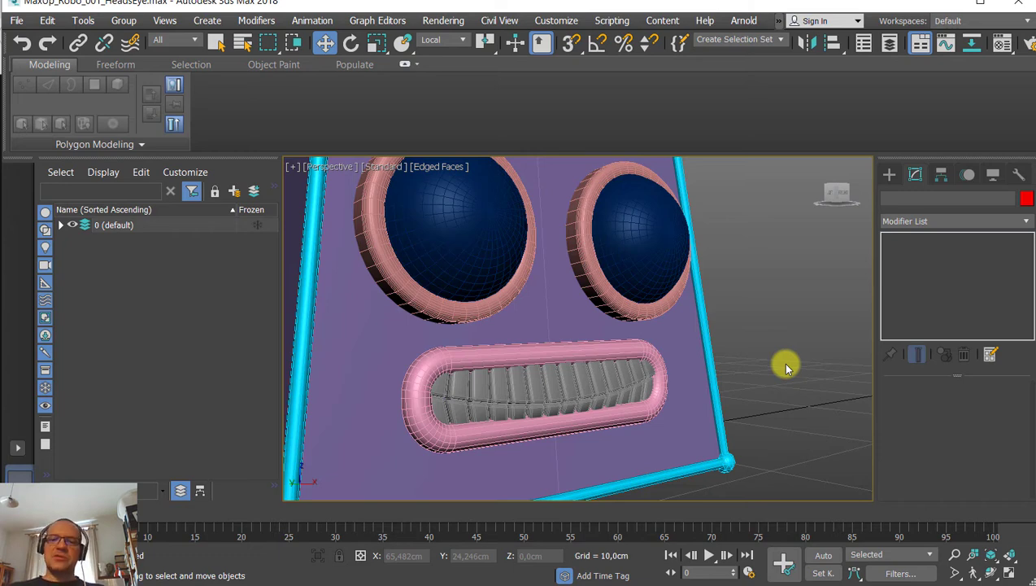
Inspect the head from several sides and select the right eye rim, Head_Eye_Rim_R.
scroll(766, 397, down, 5)
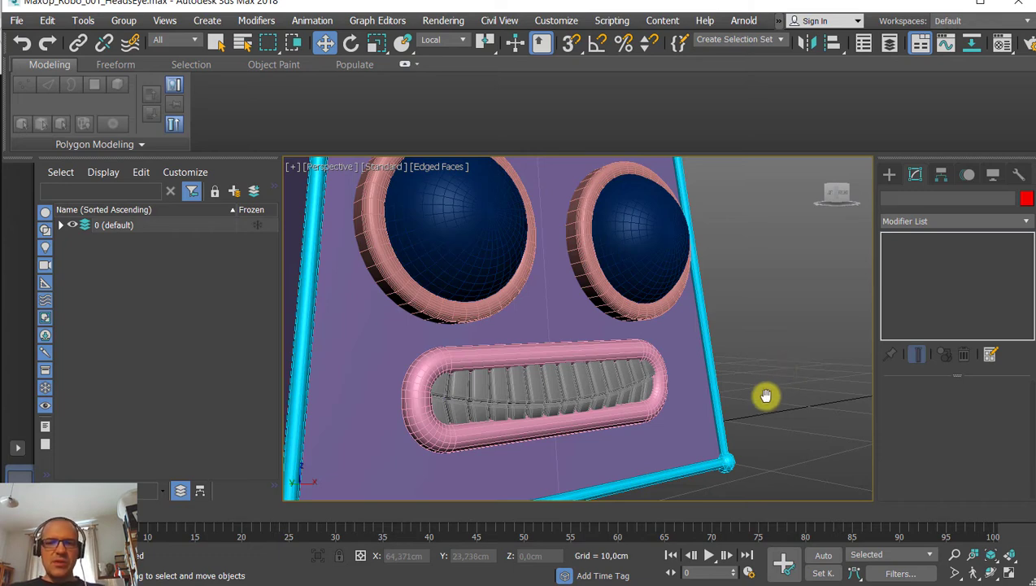
alt+middle_drag(745, 407, 663, 377)
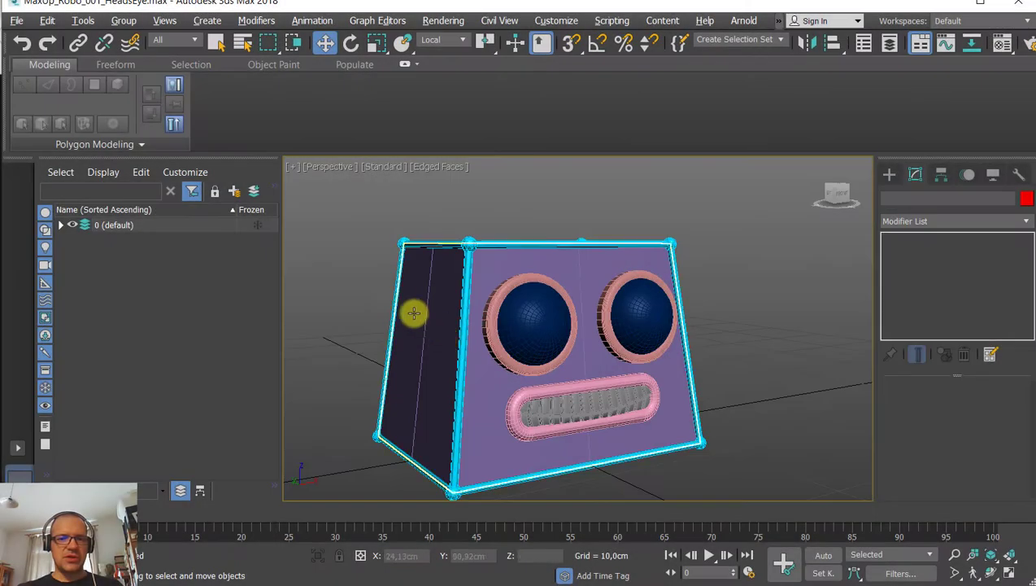
alt+middle_drag(411, 347, 458, 331)
scroll(439, 331, up, 4)
scroll(474, 310, up, 4)
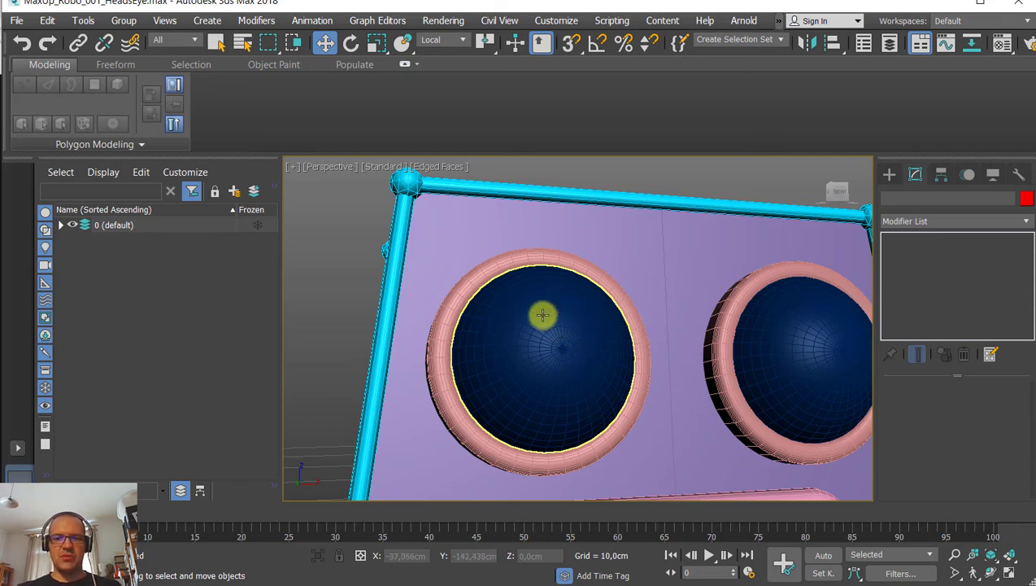
alt+middle_drag(542, 315, 514, 324)
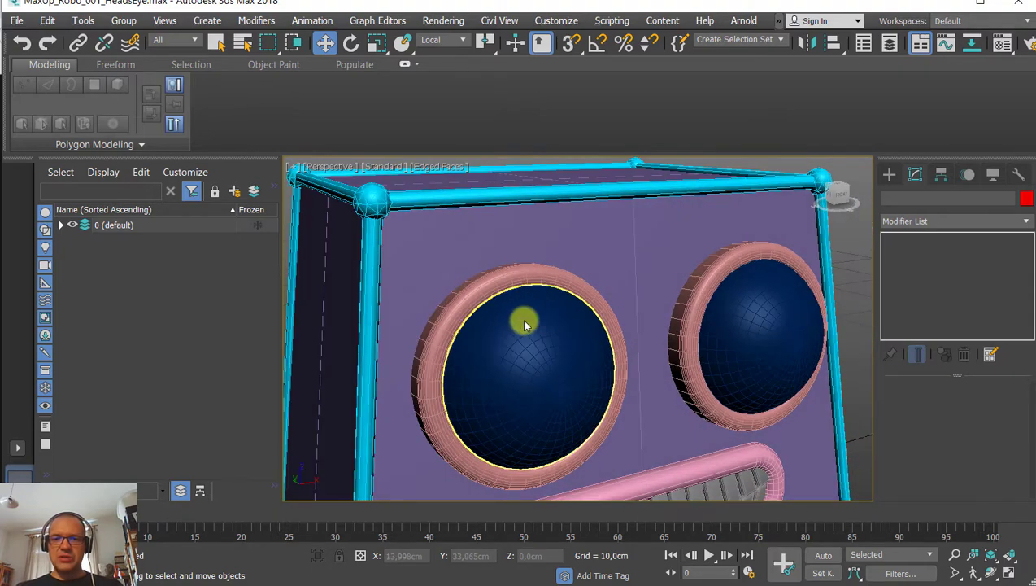
scroll(523, 313, up, 5)
click(515, 263)
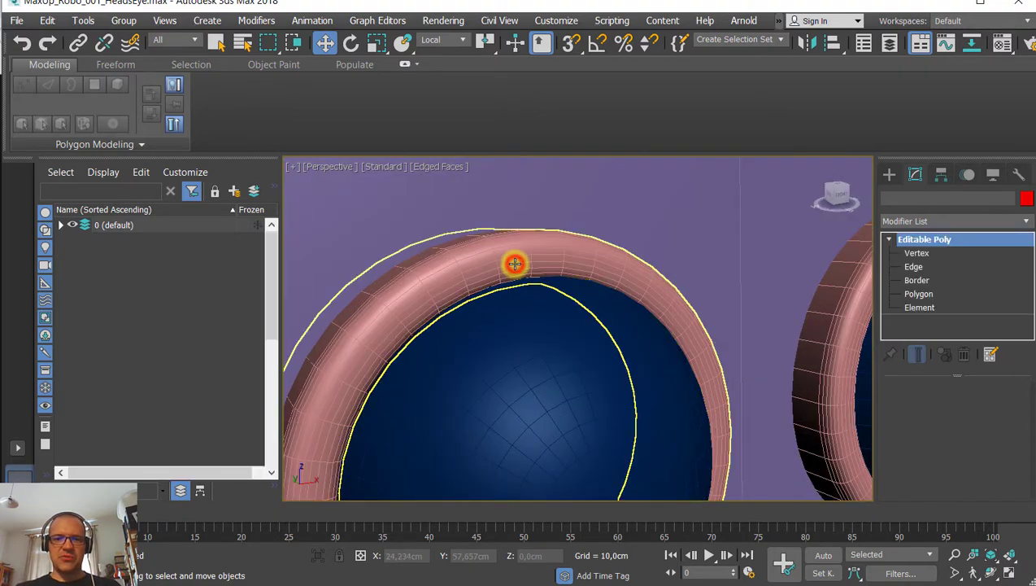
Create a standard primitive sphere with a radius of about 0,14 cm on the upper front surface of the right eye rim, using AutoGrid.
scroll(512, 273, down, 2)
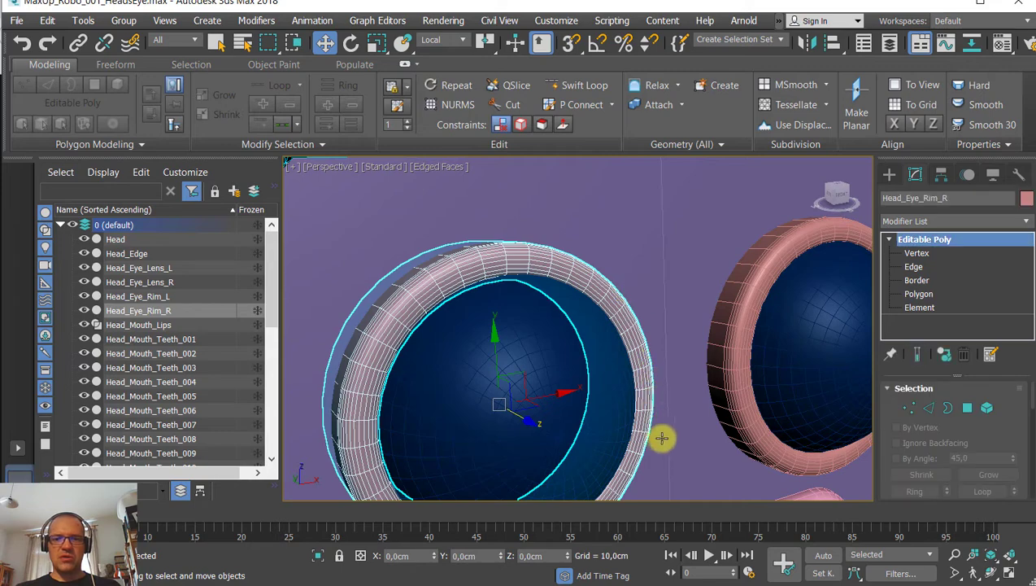
middle_drag(655, 440, 643, 369)
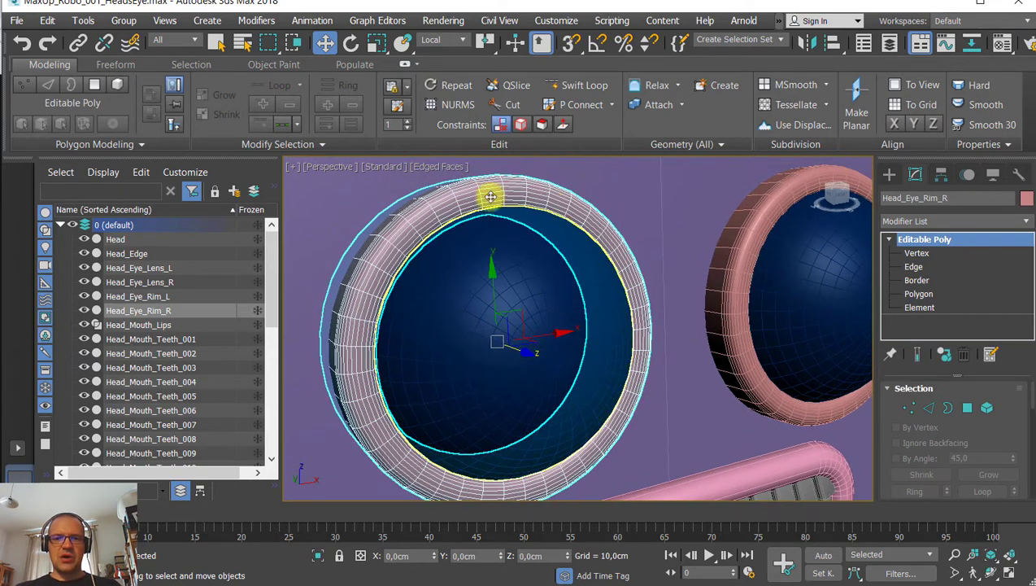
alt+middle_drag(575, 310, 463, 190)
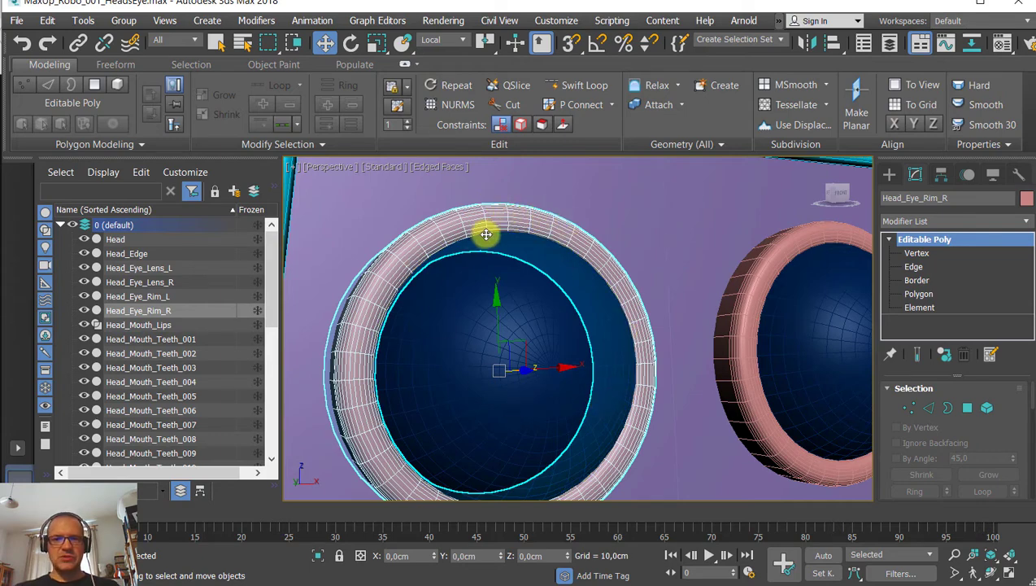
alt+middle_drag(546, 231, 502, 236)
scroll(472, 224, up, 4)
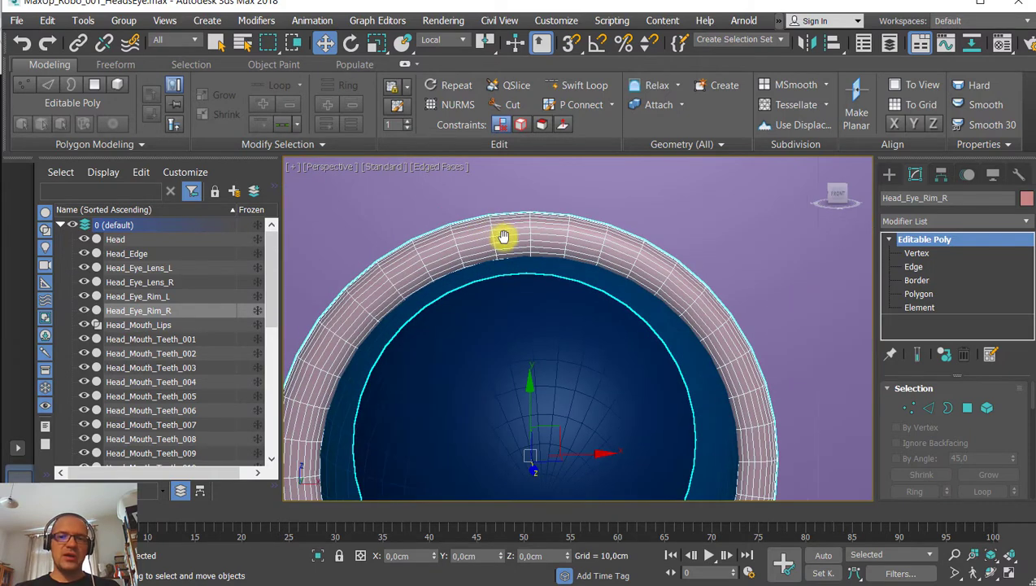
click(888, 176)
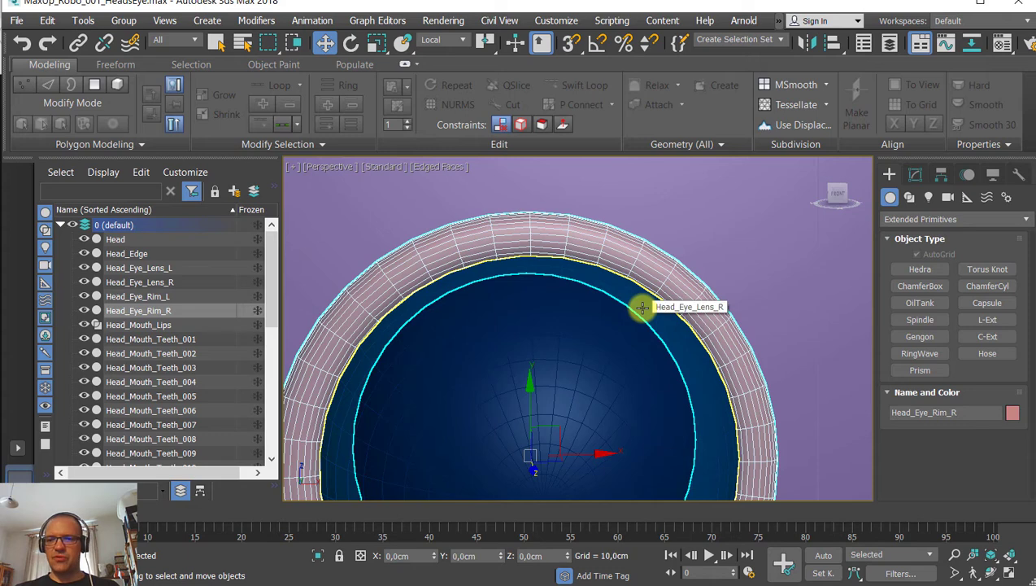
click(895, 219)
click(901, 225)
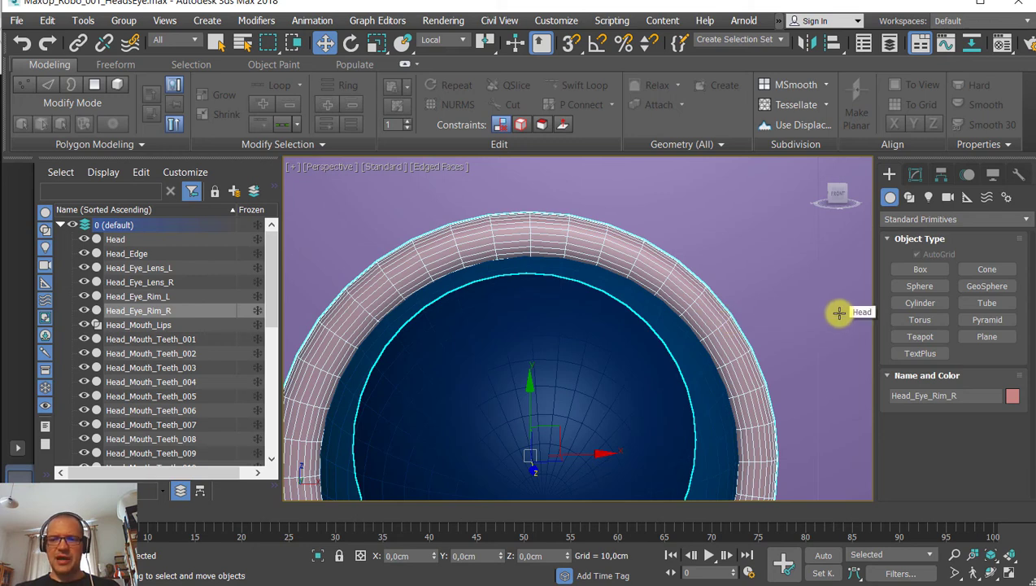
click(918, 286)
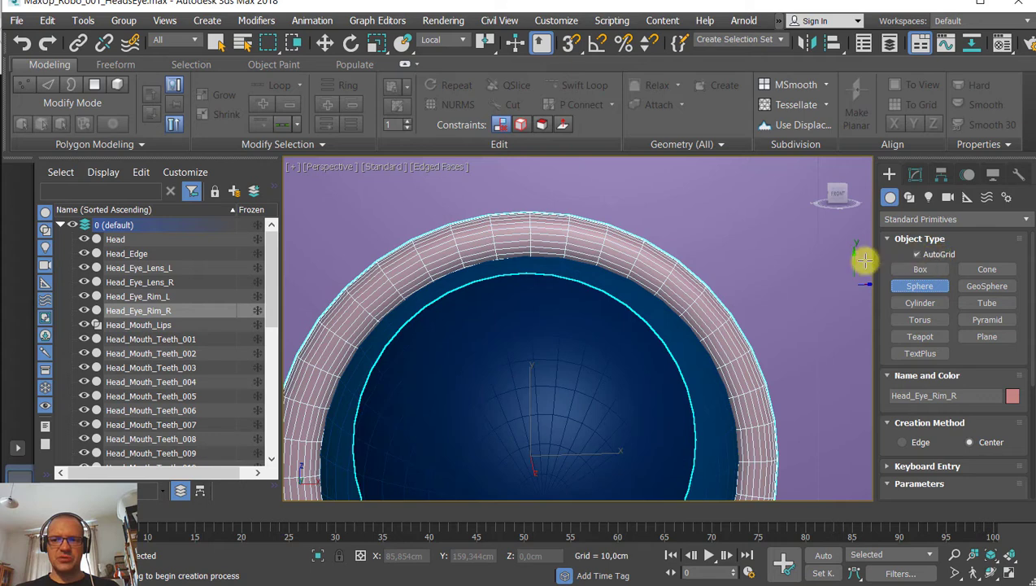
scroll(529, 235, up, 3)
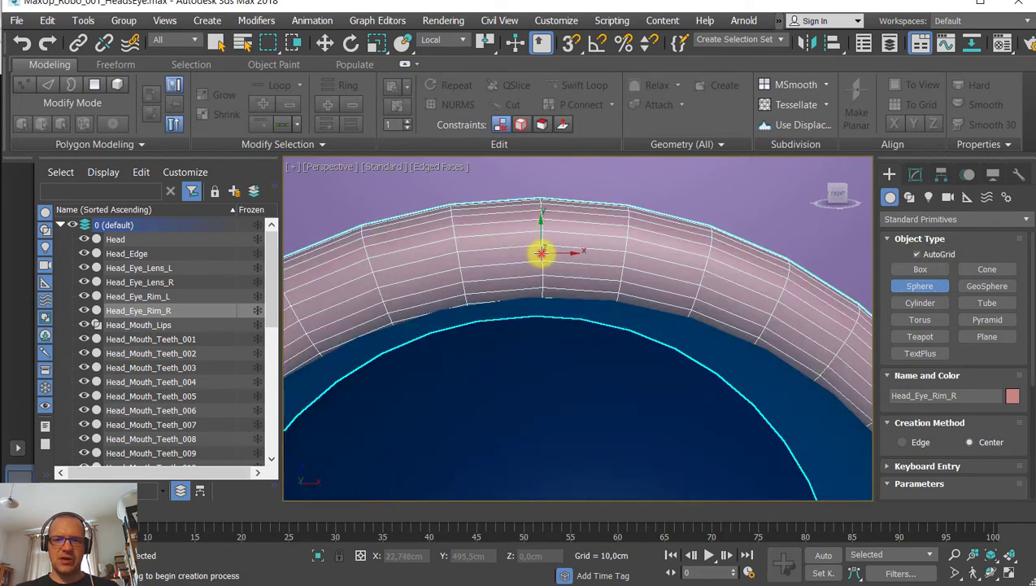
drag(541, 253, 583, 257)
key(w)
Examine from the side and up close how the new sphere sits in the eye rim's surface.
alt+middle_drag(583, 257, 605, 271)
scroll(533, 275, up, 3)
scroll(493, 269, down, 3)
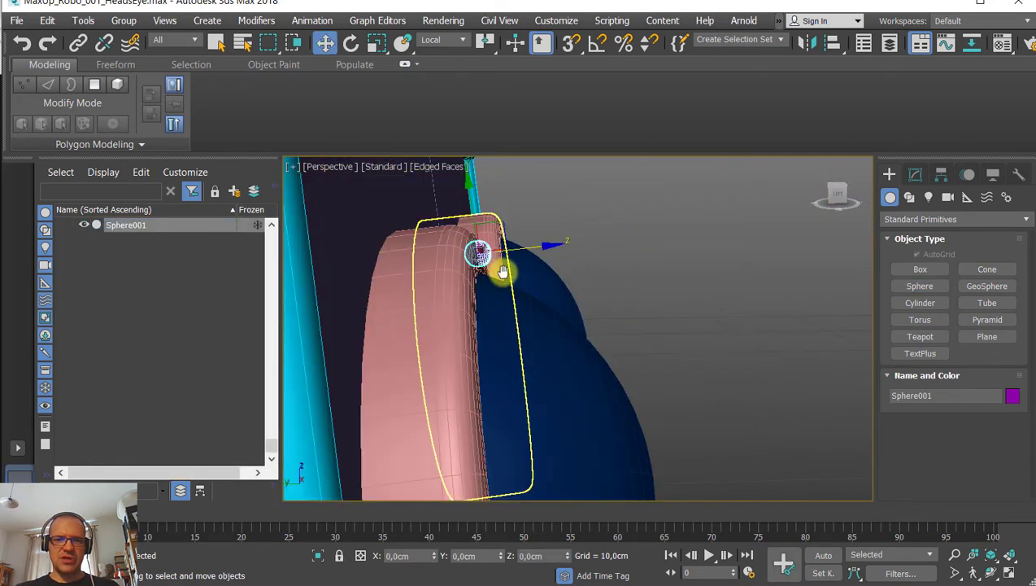
alt+middle_drag(502, 273, 382, 299)
scroll(497, 274, up, 3)
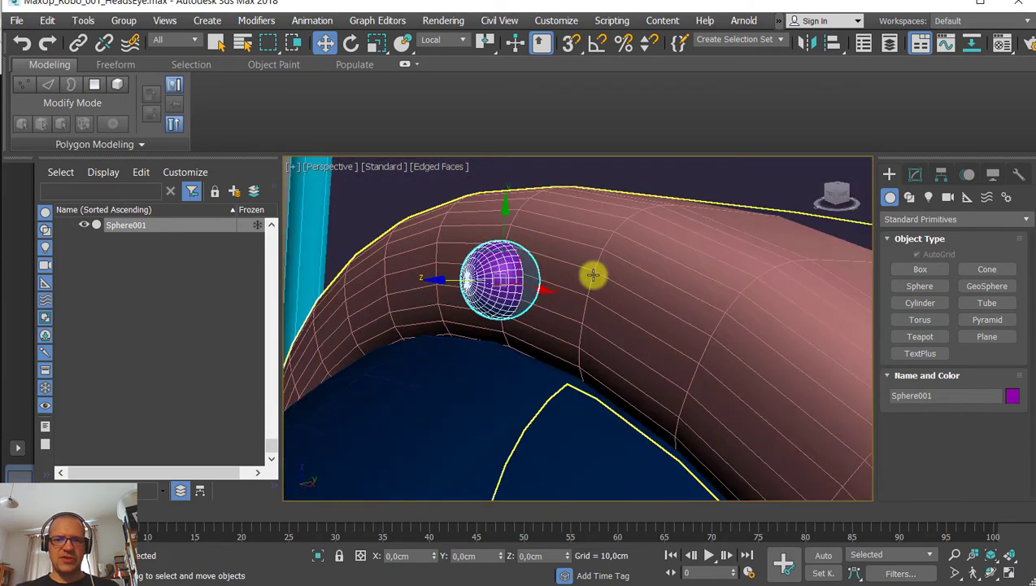
alt+middle_drag(567, 293, 464, 288)
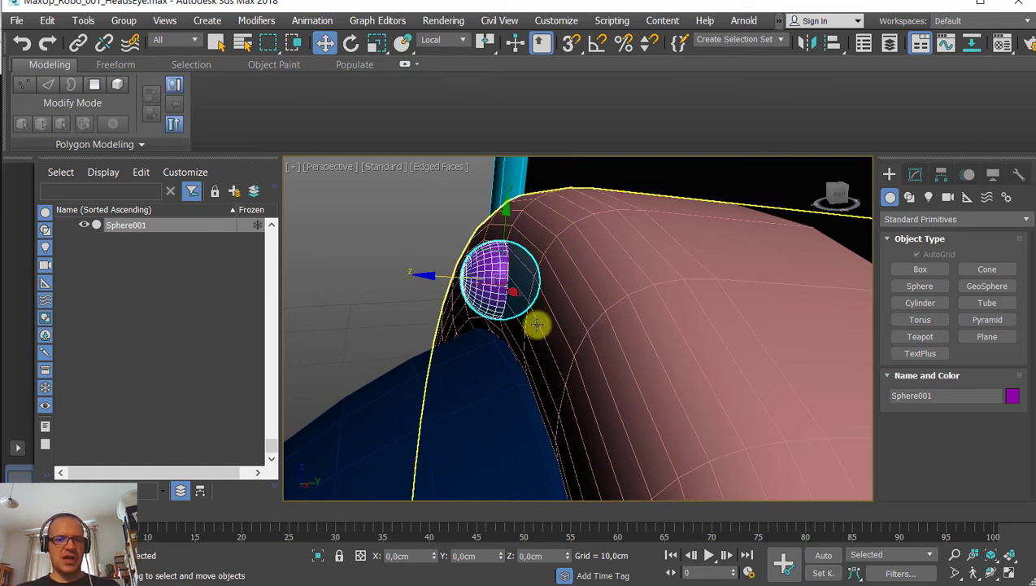
key(F4)
key(F4)
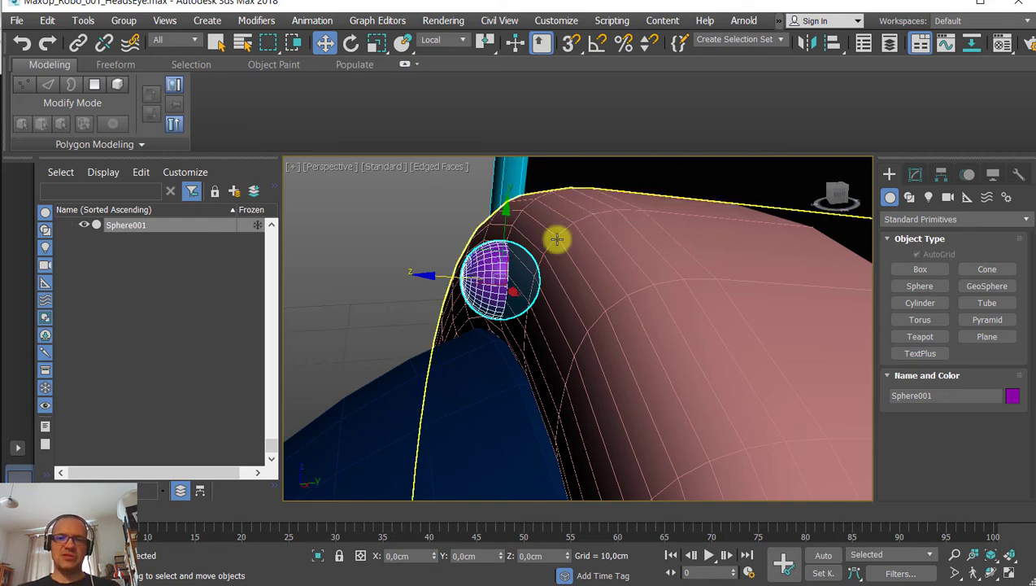
scroll(528, 265, down, 2)
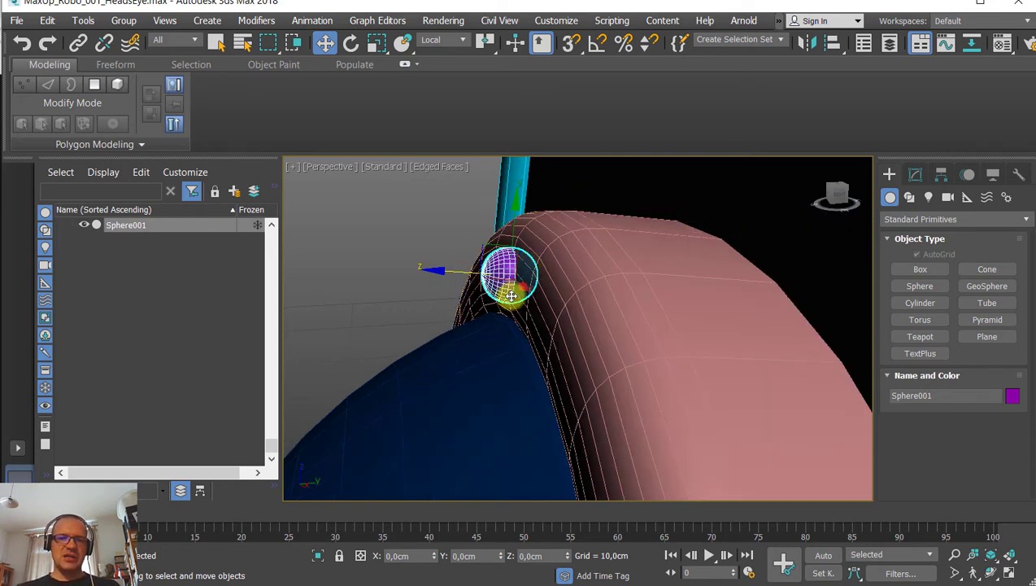
scroll(509, 297, up, 4)
scroll(509, 298, down, 2)
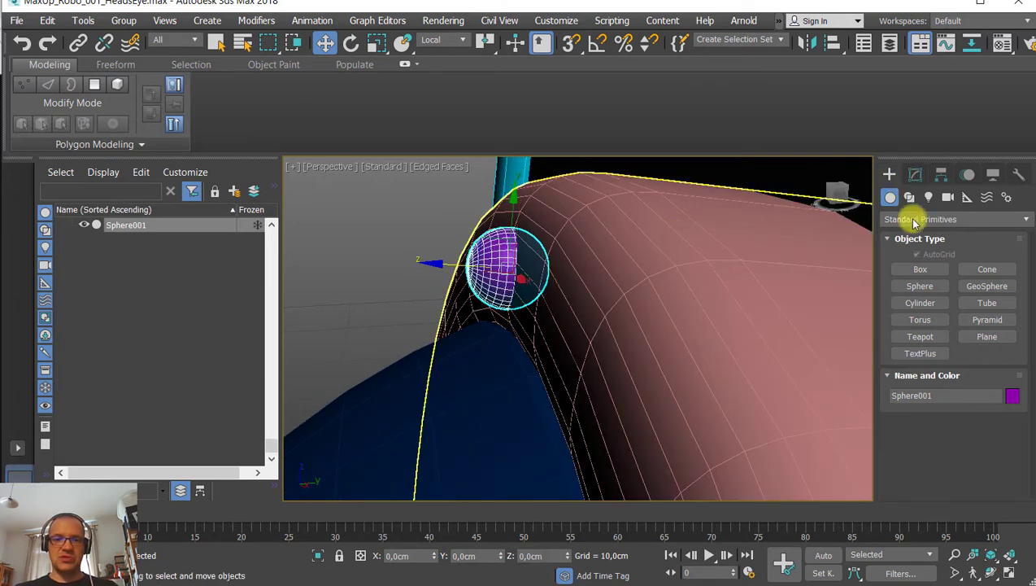
Reduce the sphere's segments to 12 and compare its mesh density with the eye rim.
click(914, 175)
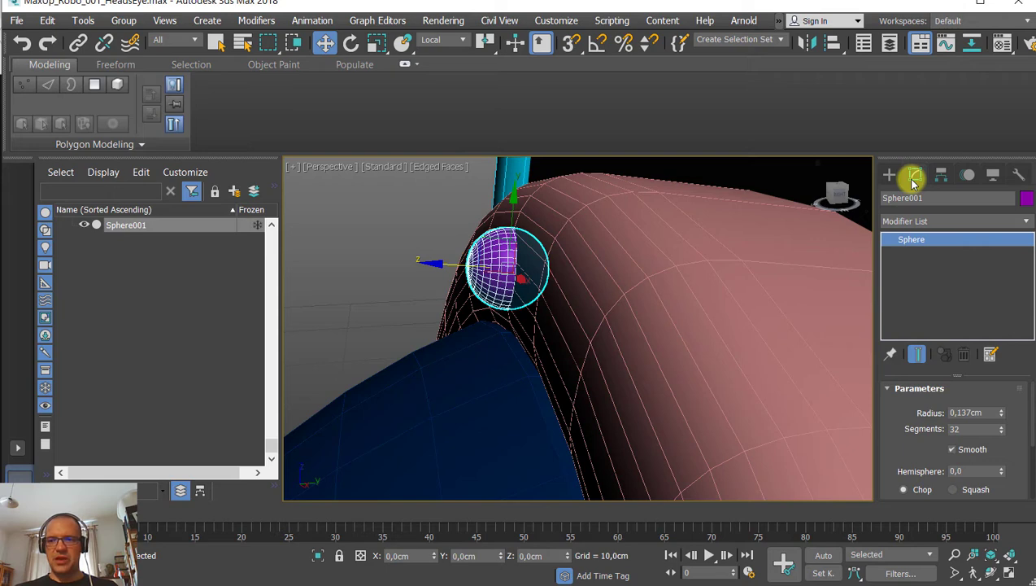
drag(903, 442, 902, 422)
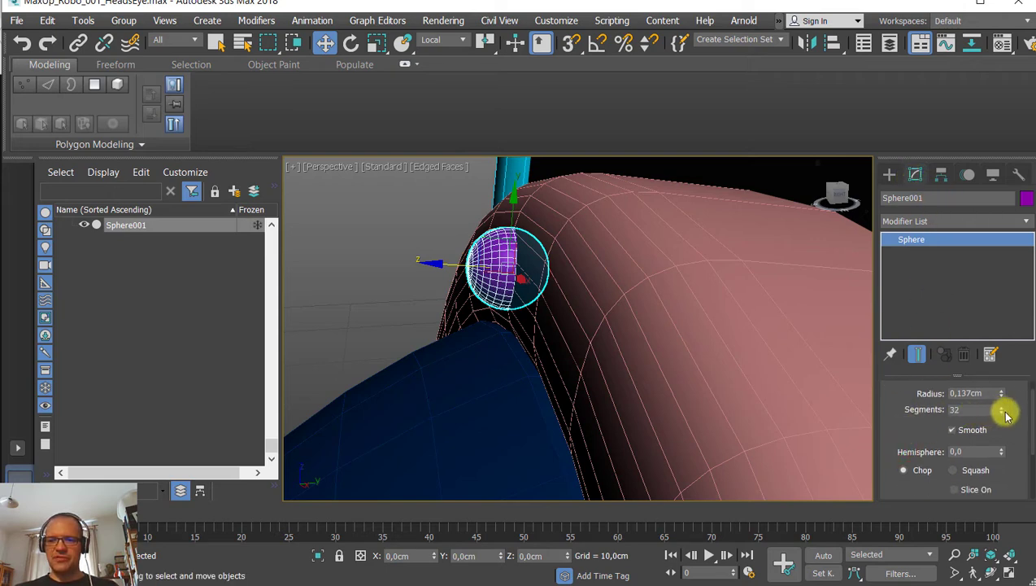
drag(1002, 411, 1005, 427)
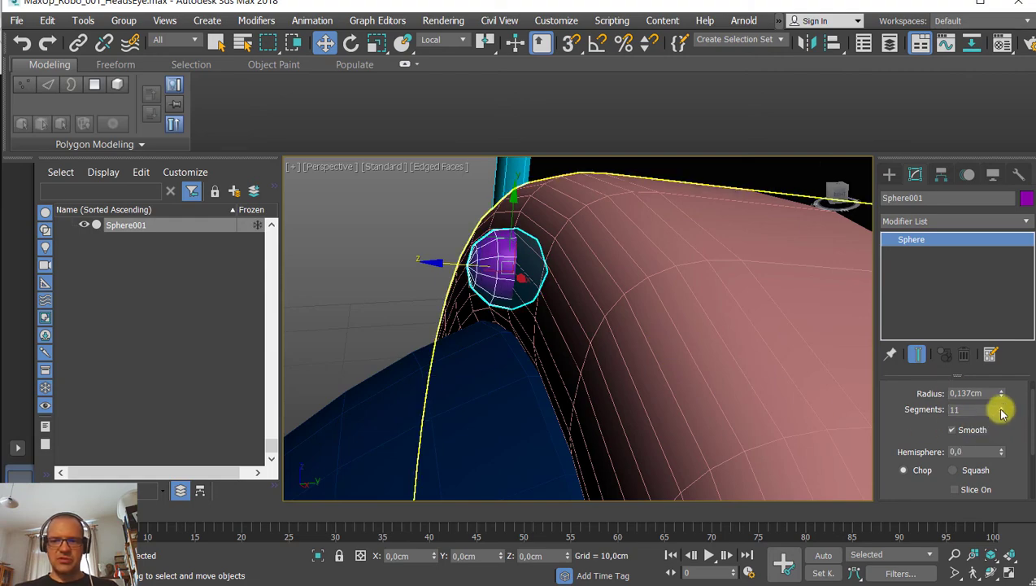
click(1001, 406)
alt+middle_drag(497, 335, 490, 312)
scroll(496, 309, up, 3)
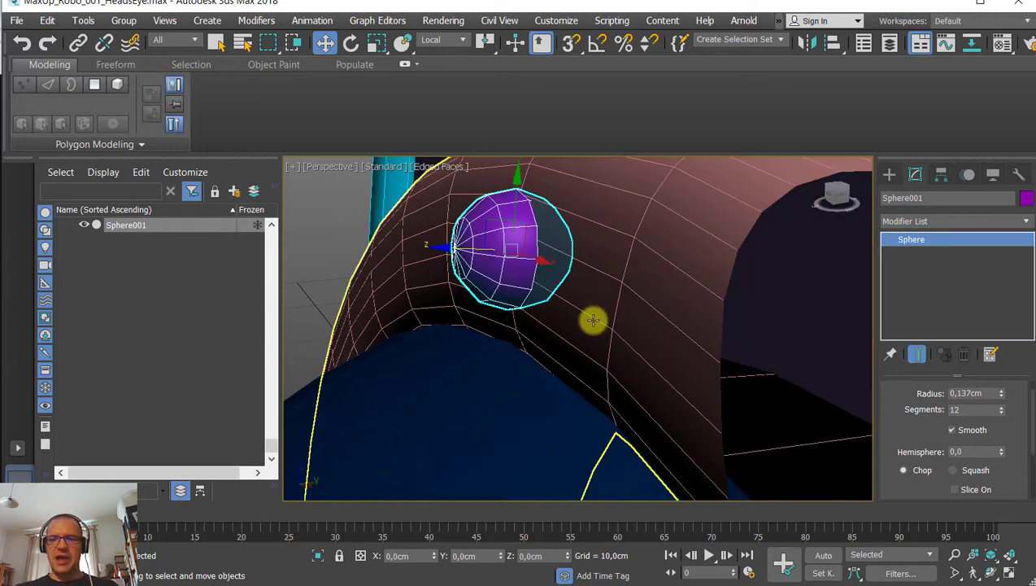
scroll(592, 319, down, 2)
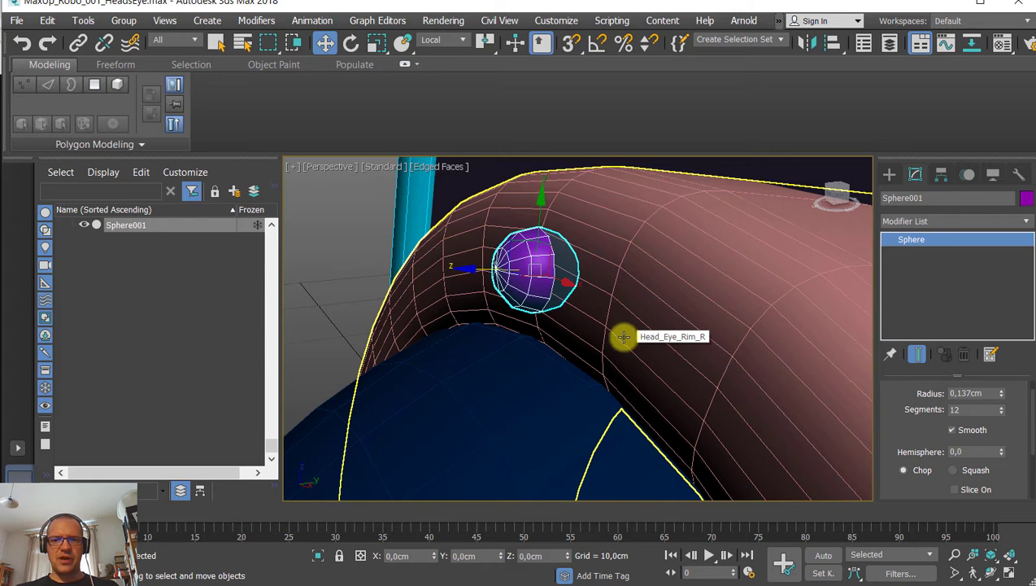
Isolate the sphere, set its Hemisphere value to 0,51, exit isolation and check the cut side against the eye rim.
key(alt+q)
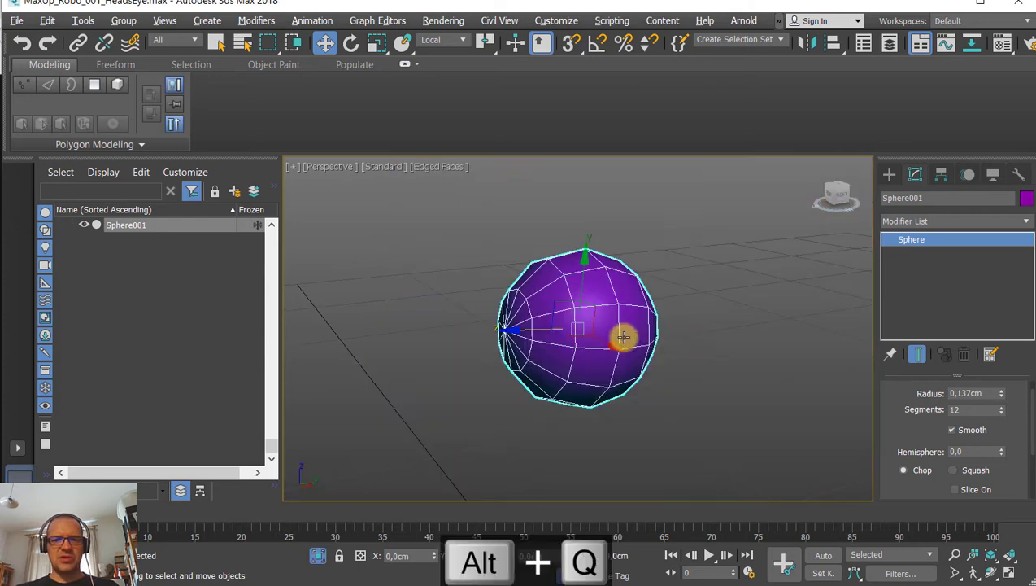
drag(924, 435, 926, 411)
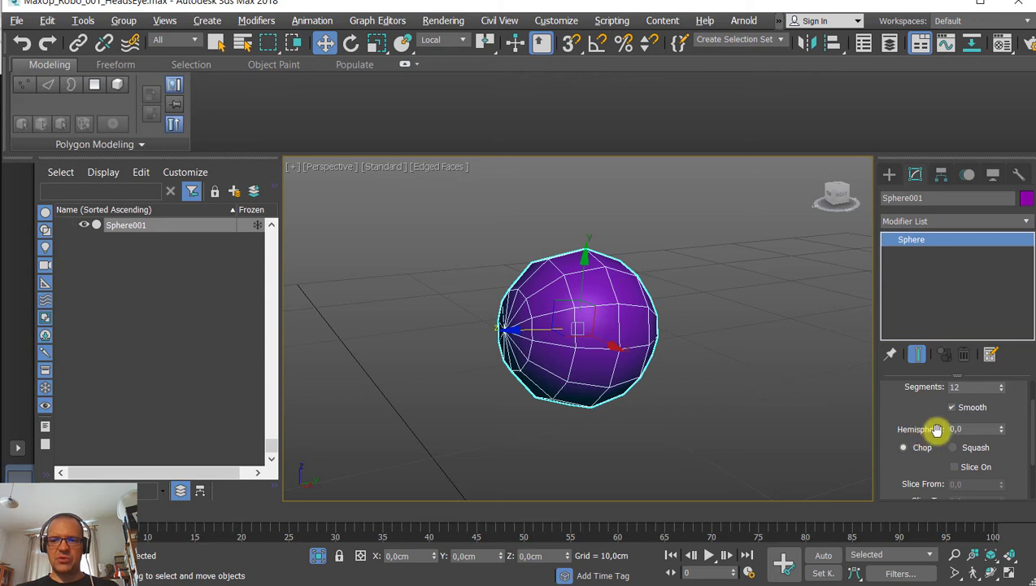
drag(1002, 431, 1000, 359)
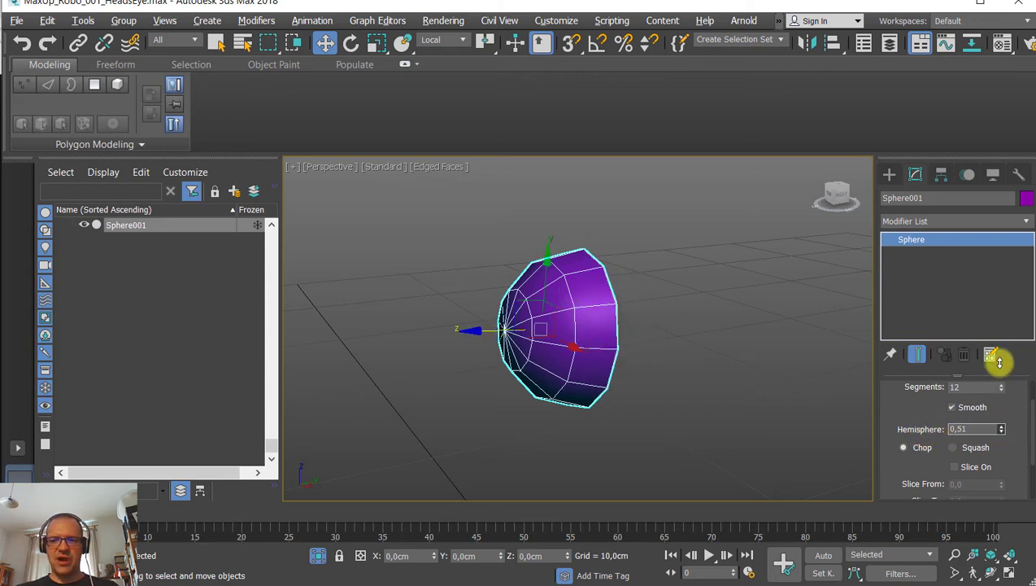
mouse_move(745, 377)
alt+middle_down()
mouse_move(639, 373)
mouse_move(687, 358)
mouse_move(752, 361)
alt+middle_up()
click(320, 556)
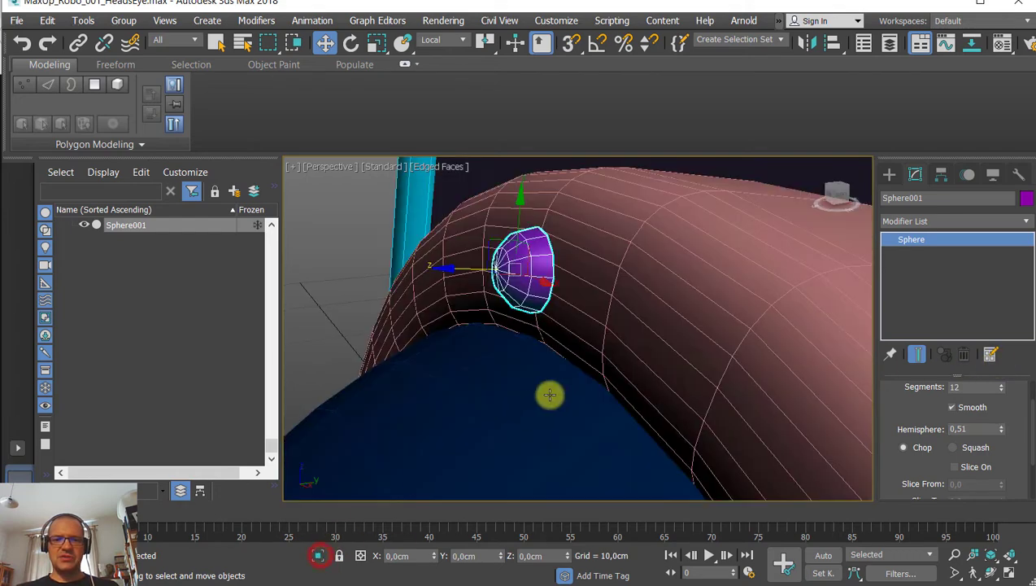
alt+middle_drag(548, 394, 643, 340)
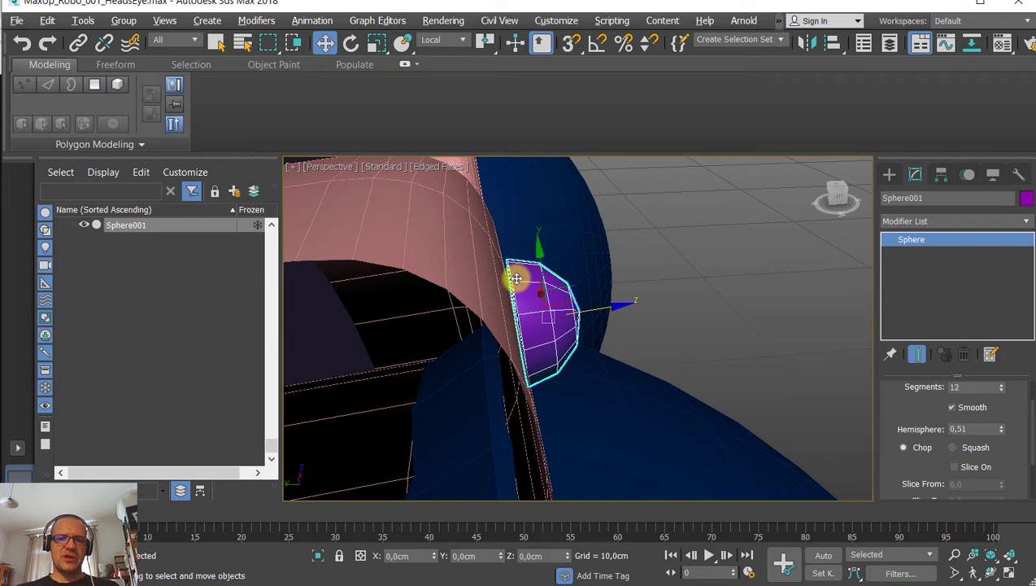
alt+middle_drag(515, 279, 514, 281)
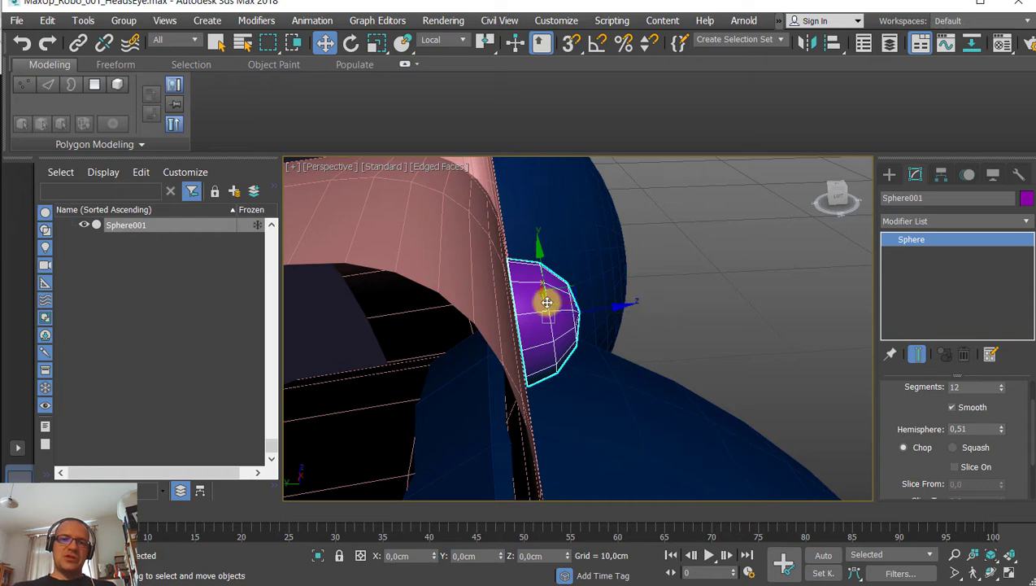
scroll(546, 302, down, 3)
alt+middle_drag(564, 302, 426, 258)
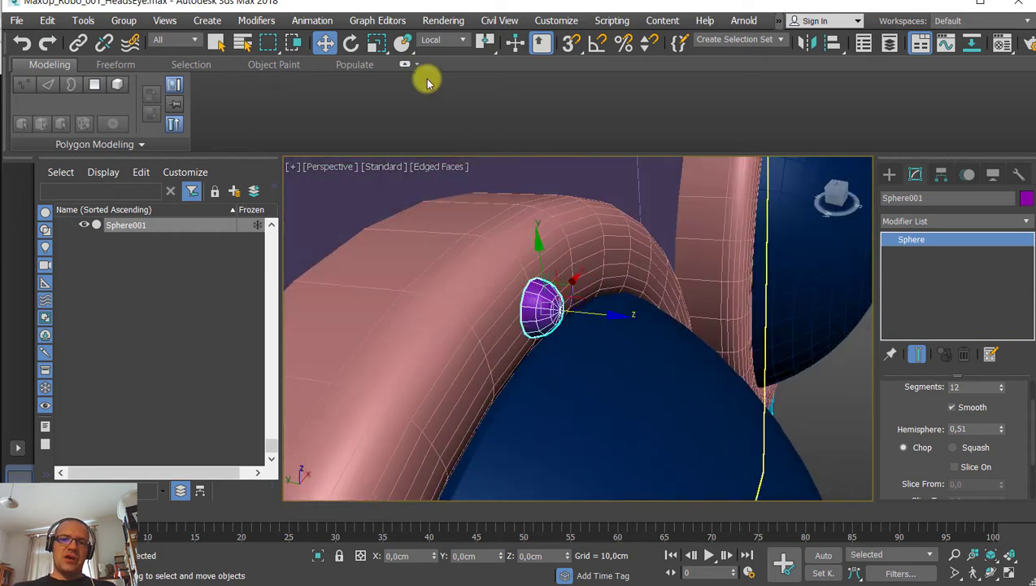
Switch the reference coordinate system to View and back to Local to compare the hemisphere's move axes.
click(447, 42)
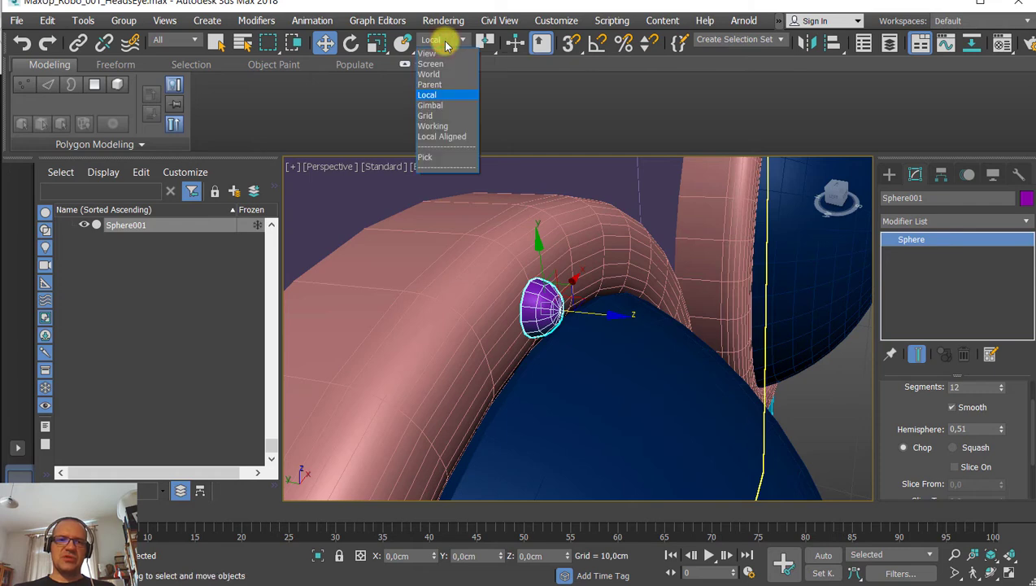
click(437, 54)
alt+middle_drag(486, 271, 544, 356)
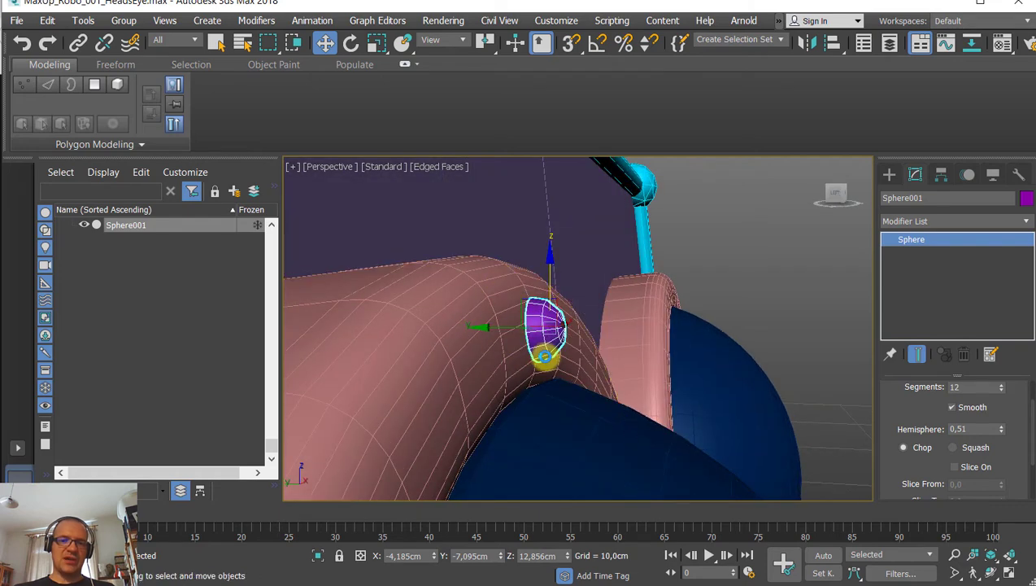
click(431, 39)
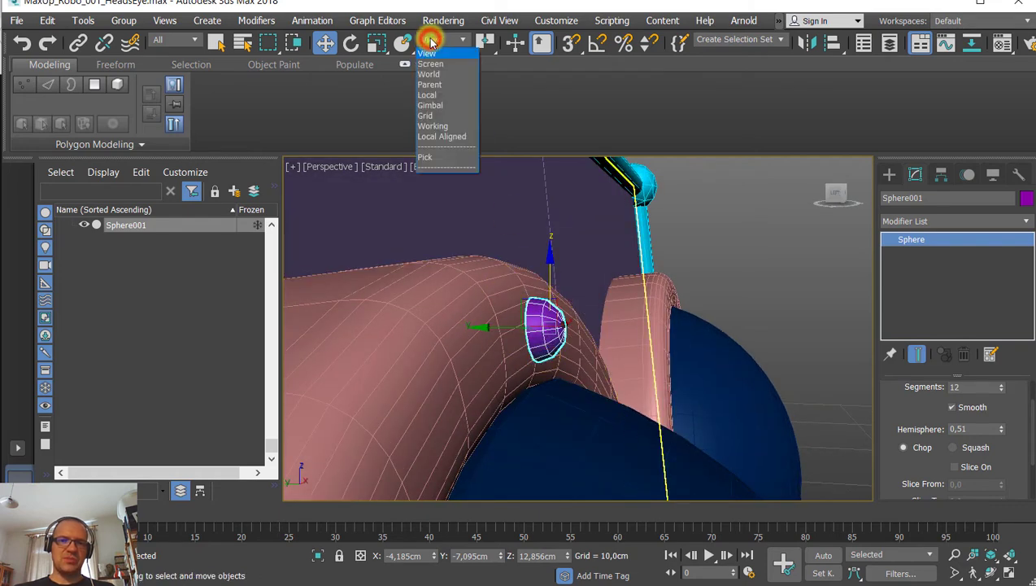
click(431, 95)
alt+middle_drag(446, 246, 458, 259)
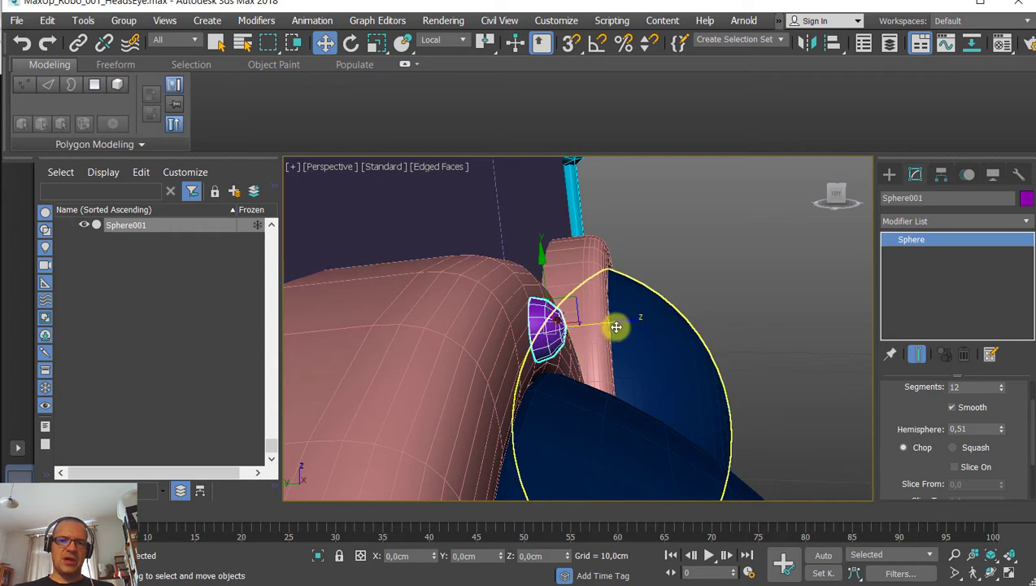
Move the hemisphere slightly inward along its local Z axis so it sits in the eye rim.
drag(614, 325, 609, 325)
alt+middle_drag(602, 328, 537, 330)
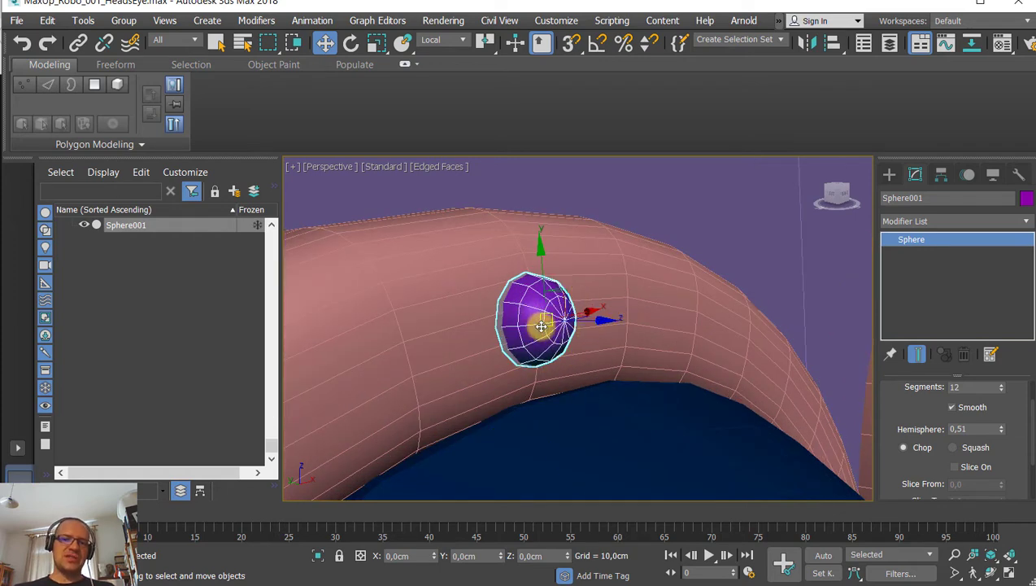
mouse_move(530, 331)
alt+middle_down()
mouse_move(544, 320)
mouse_move(528, 334)
mouse_move(546, 329)
mouse_move(543, 319)
alt+middle_up()
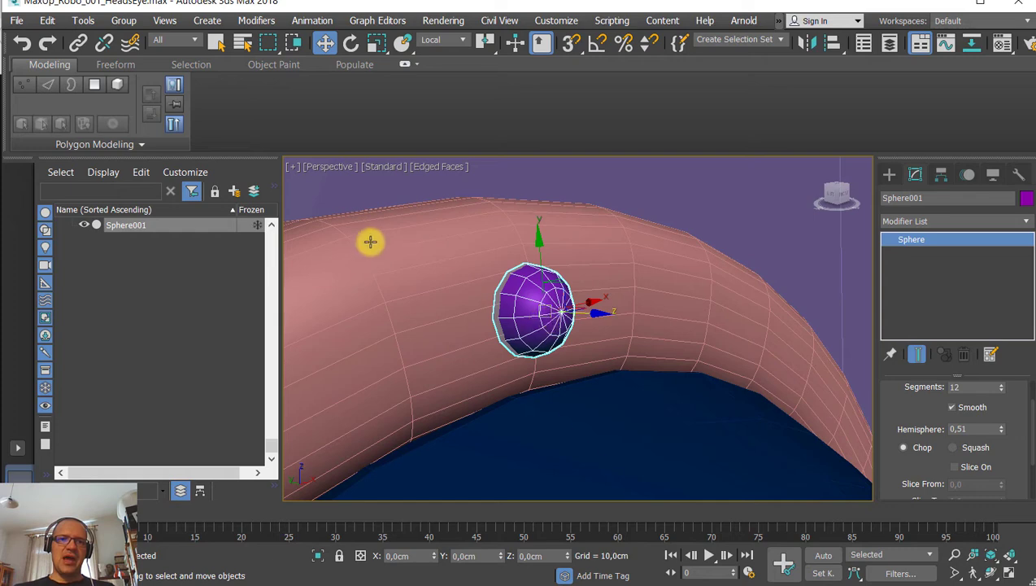
Alternate between scaling and moving the hemisphere to compare the reference coordinate system each transform uses.
key(r)
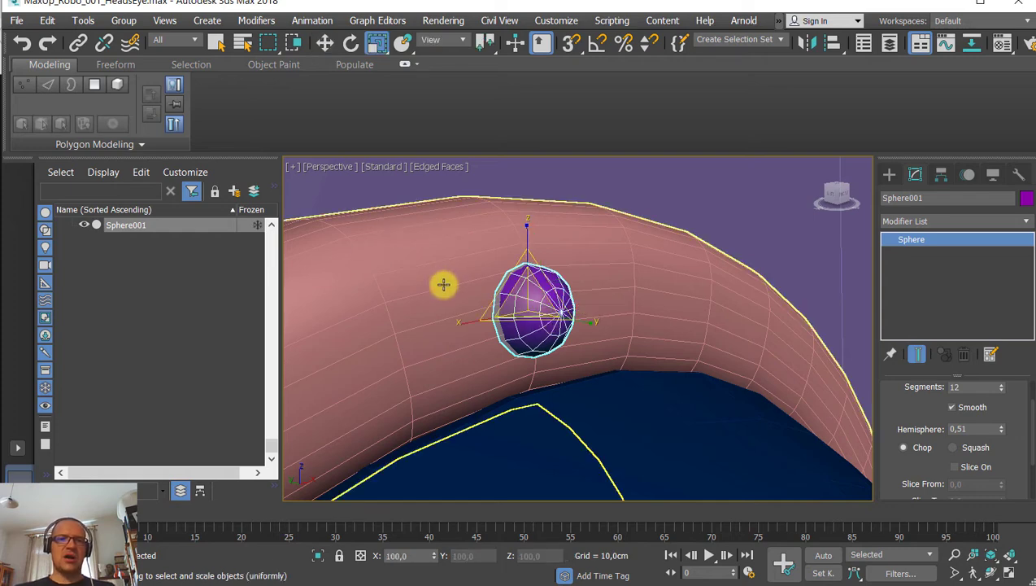
alt+middle_drag(405, 247, 461, 231)
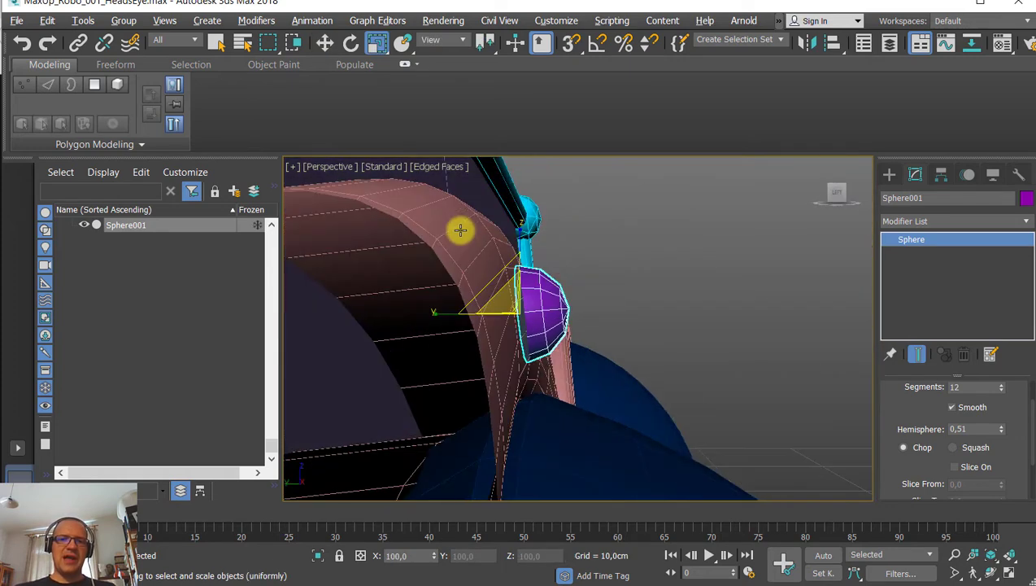
alt+middle_drag(632, 286, 603, 296)
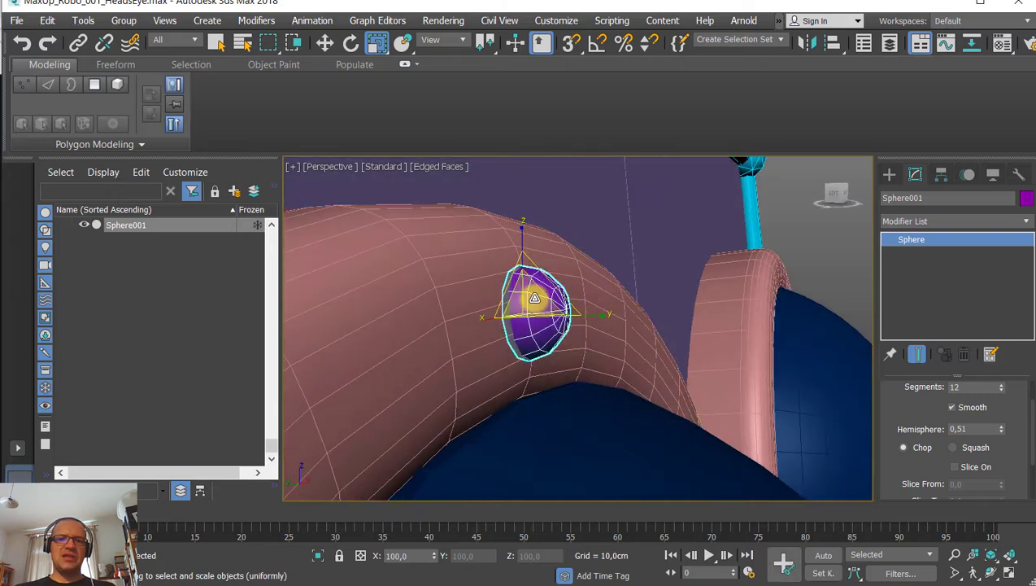
click(440, 40)
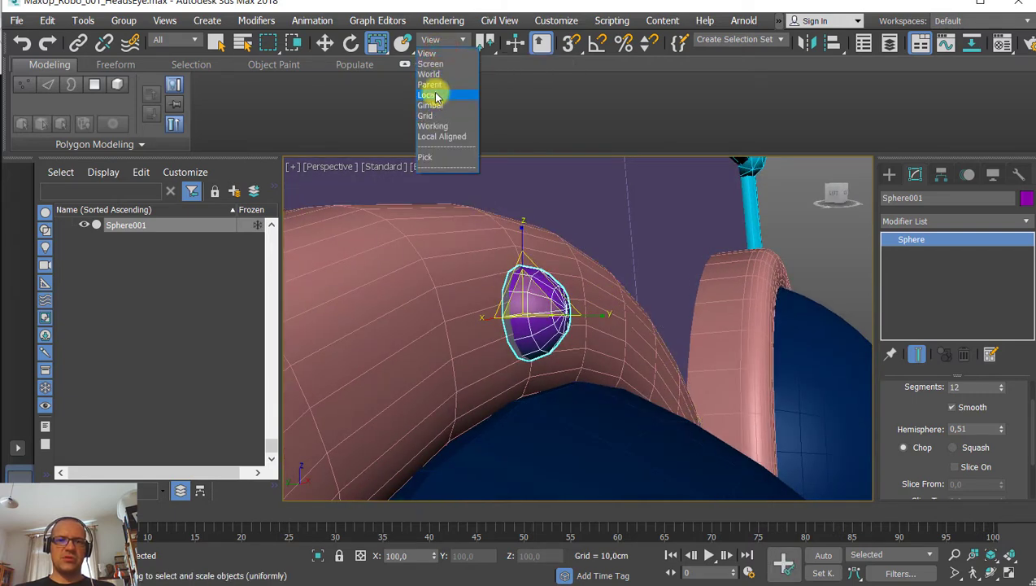
click(577, 89)
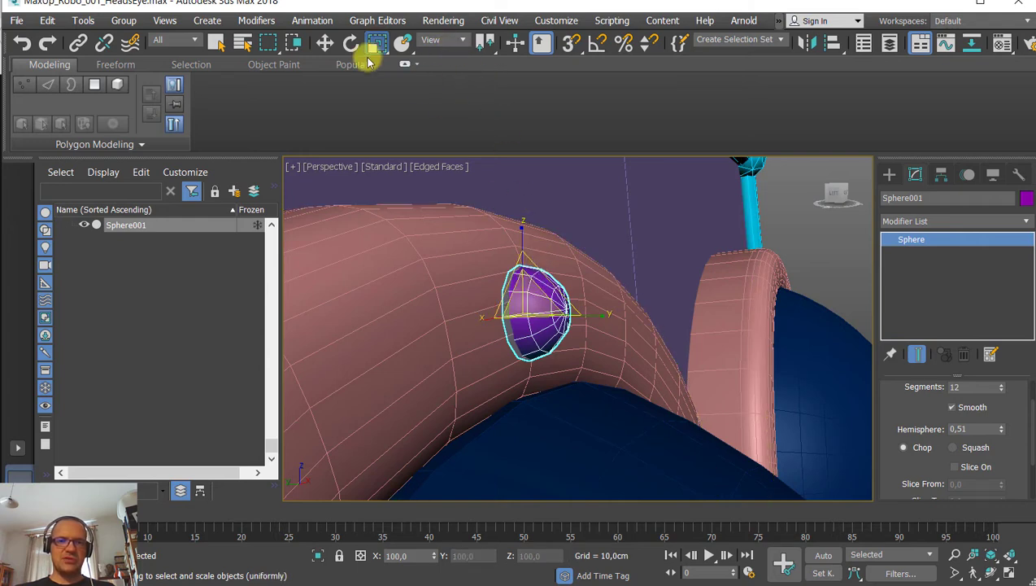
key(w)
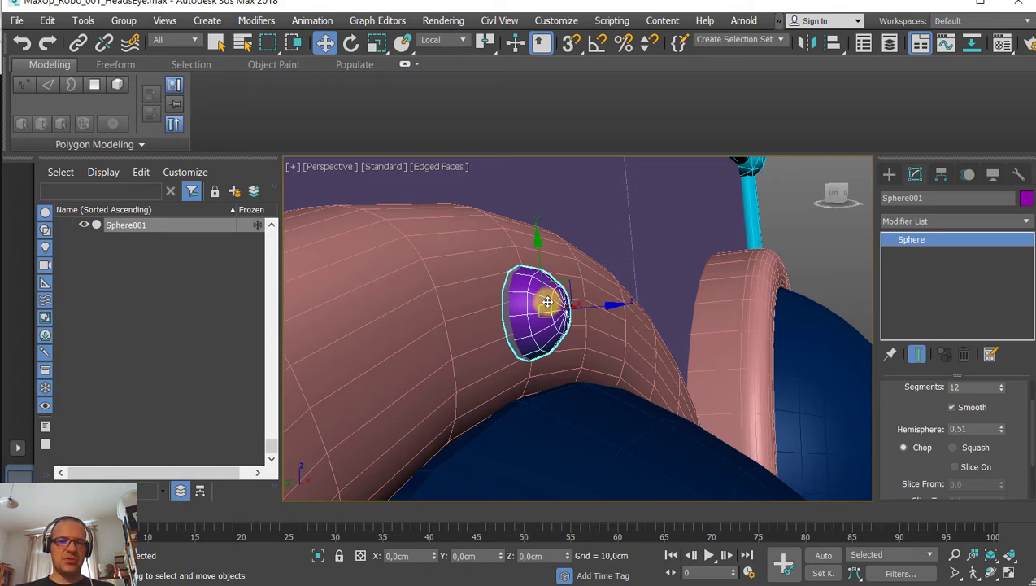
key(r)
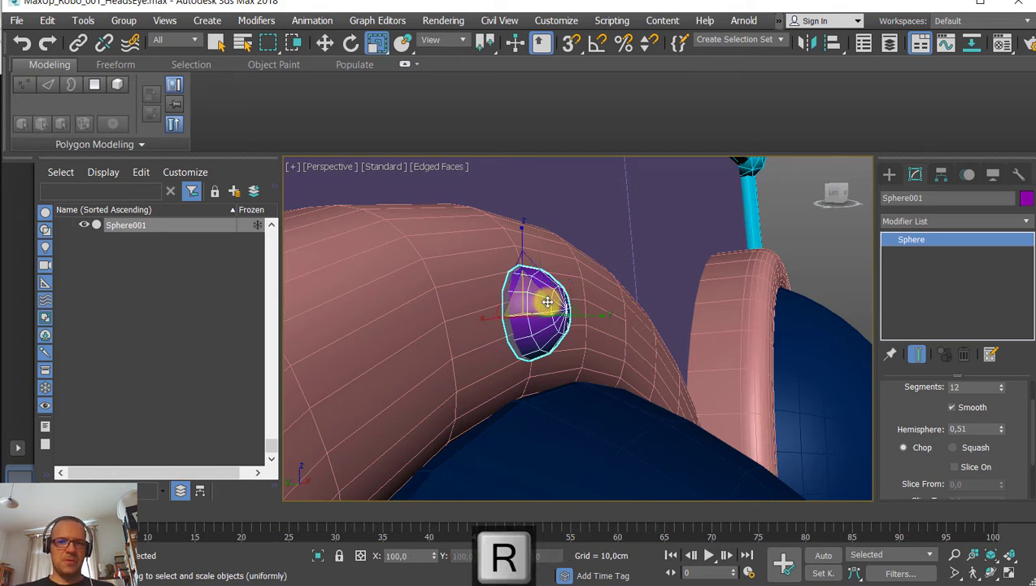
key(w)
key(r)
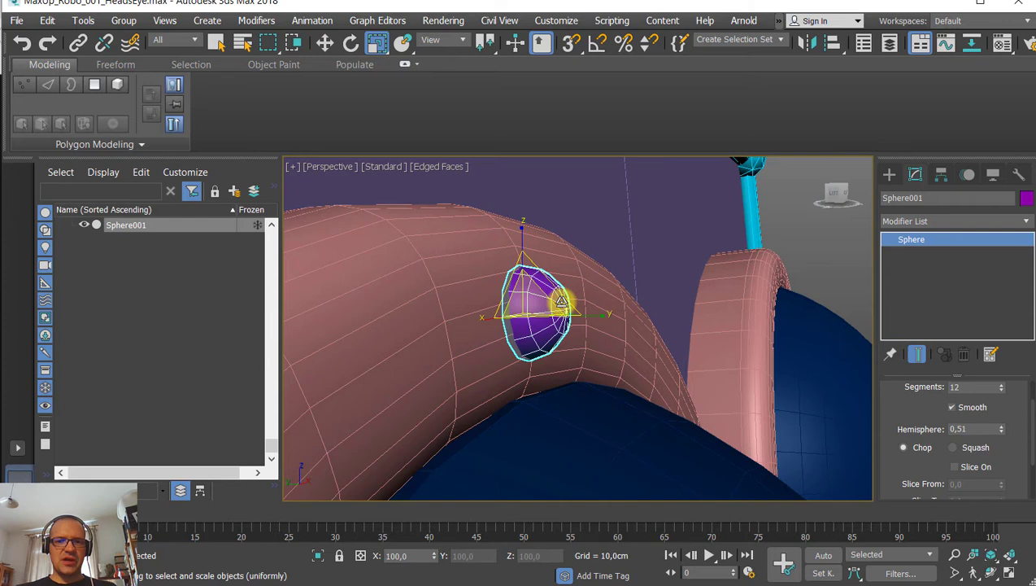
alt+middle_drag(555, 301, 549, 307)
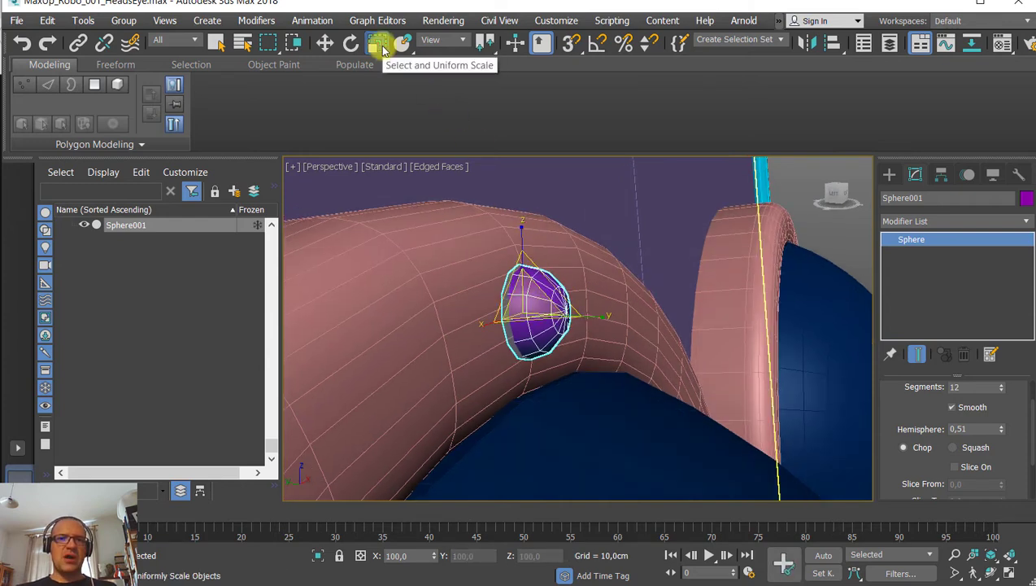
Set the scale reference coordinate system to Local and flatten the hemisphere along its local Z axis to 55 percent.
click(437, 40)
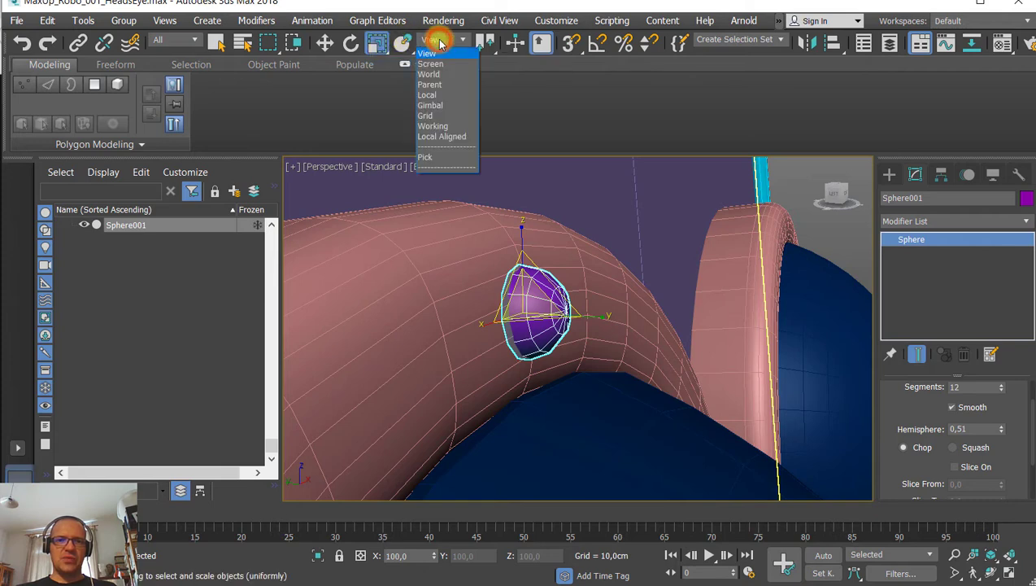
click(435, 96)
alt+middle_drag(422, 361, 529, 353)
key(r)
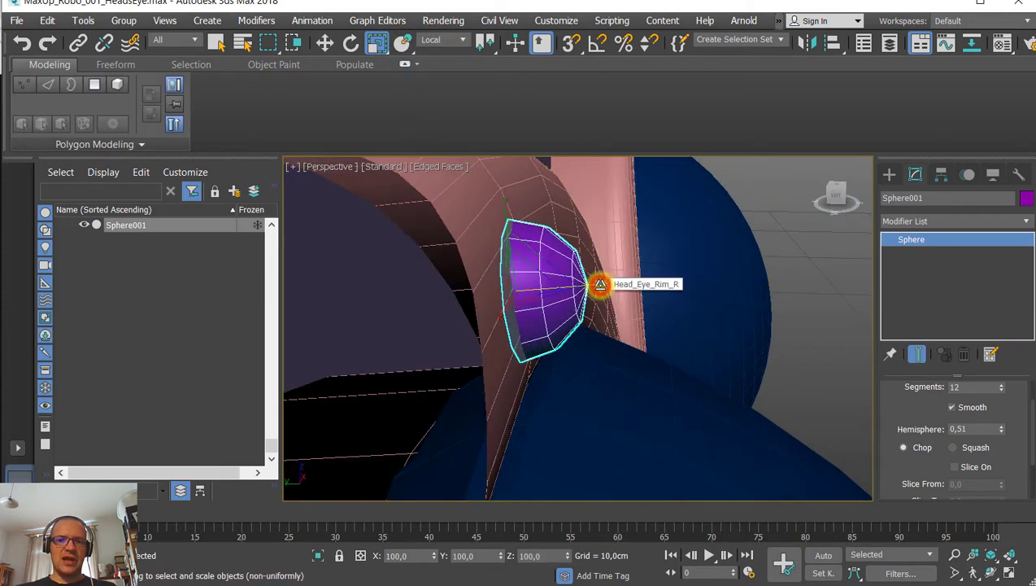
drag(597, 287, 562, 288)
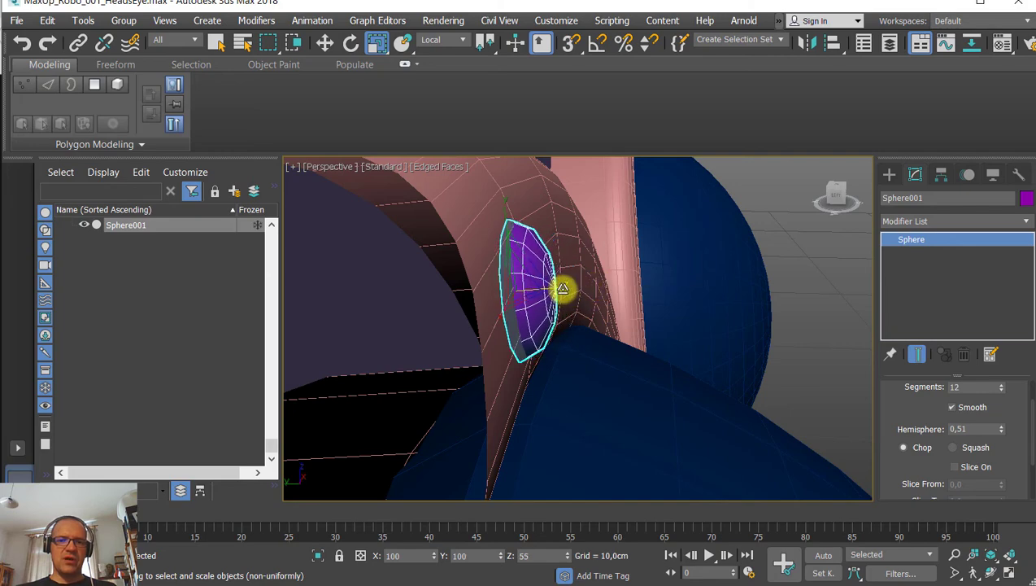
key(r)
Hide the mesh edges and examine the flattened hemisphere on the eye rim from several angles and distances.
alt+middle_drag(606, 323, 530, 304)
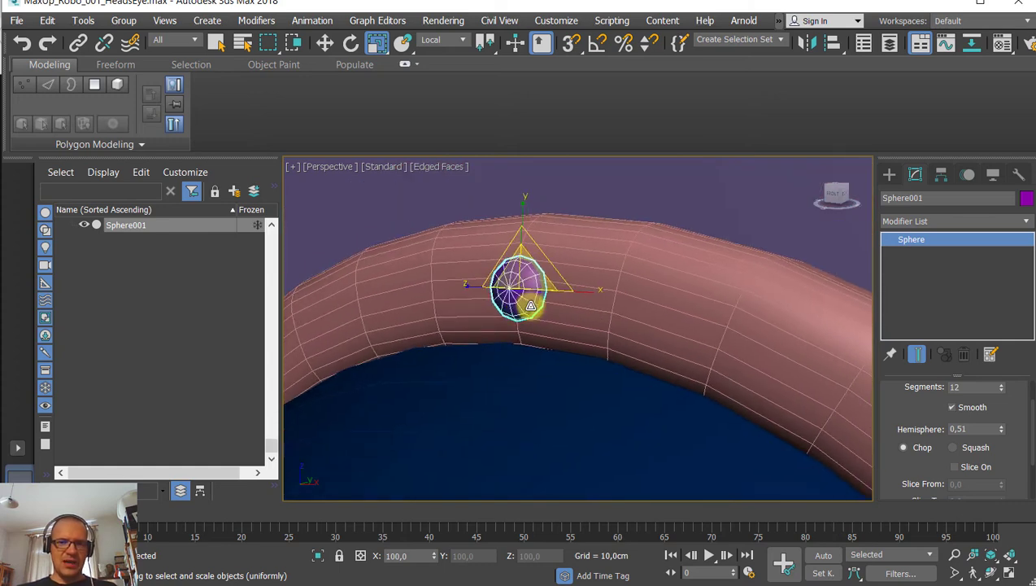
key(w)
mouse_move(509, 296)
alt+middle_down()
mouse_move(567, 301)
mouse_move(546, 203)
alt+middle_up()
scroll(567, 301, down, 3)
key(F4)
scroll(570, 313, down, 3)
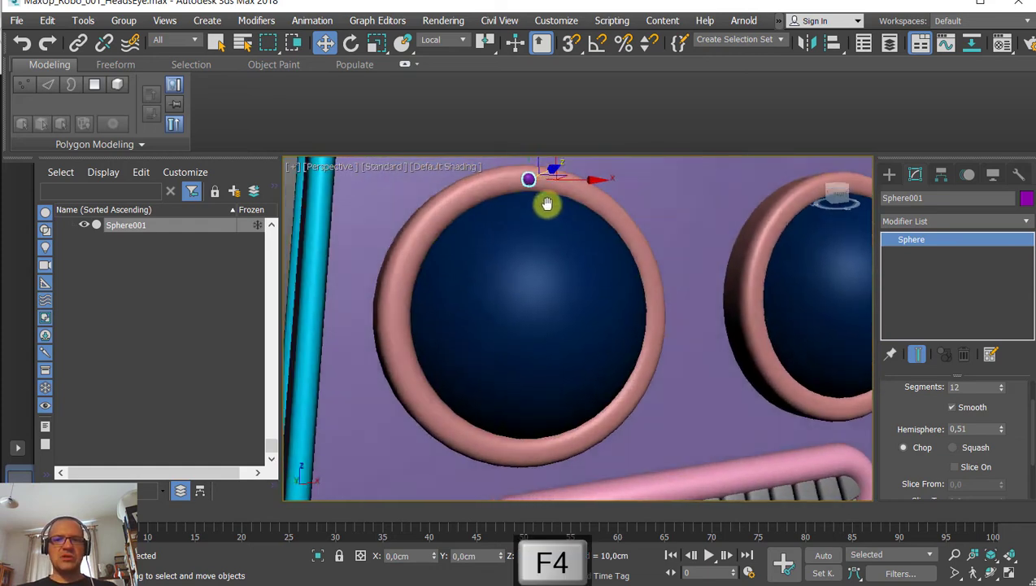
middle_drag(496, 169, 435, 270)
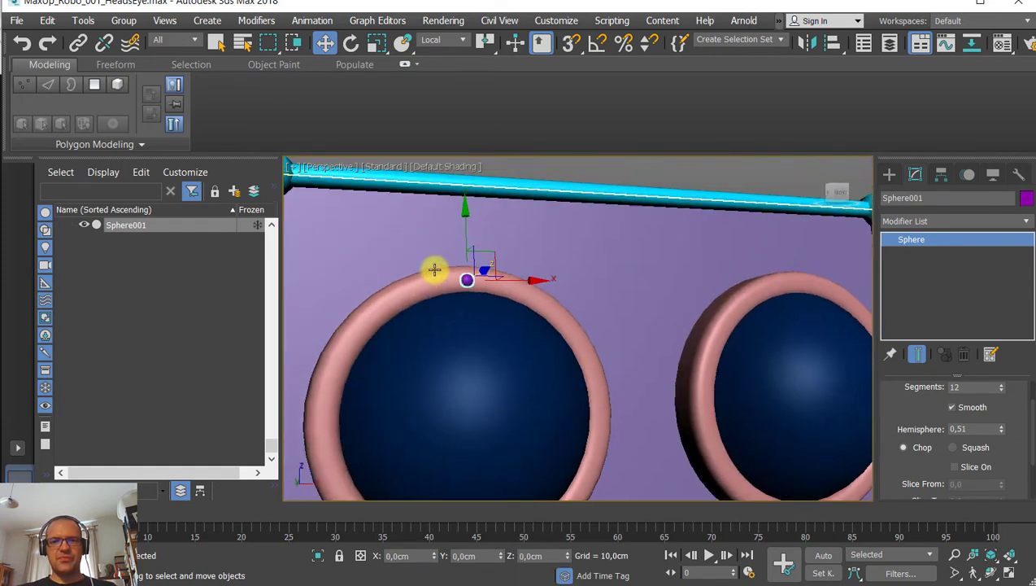
scroll(435, 270, up, 3)
alt+middle_drag(526, 291, 545, 314)
mouse_move(545, 314)
middle_down()
mouse_move(534, 250)
mouse_move(543, 319)
middle_up()
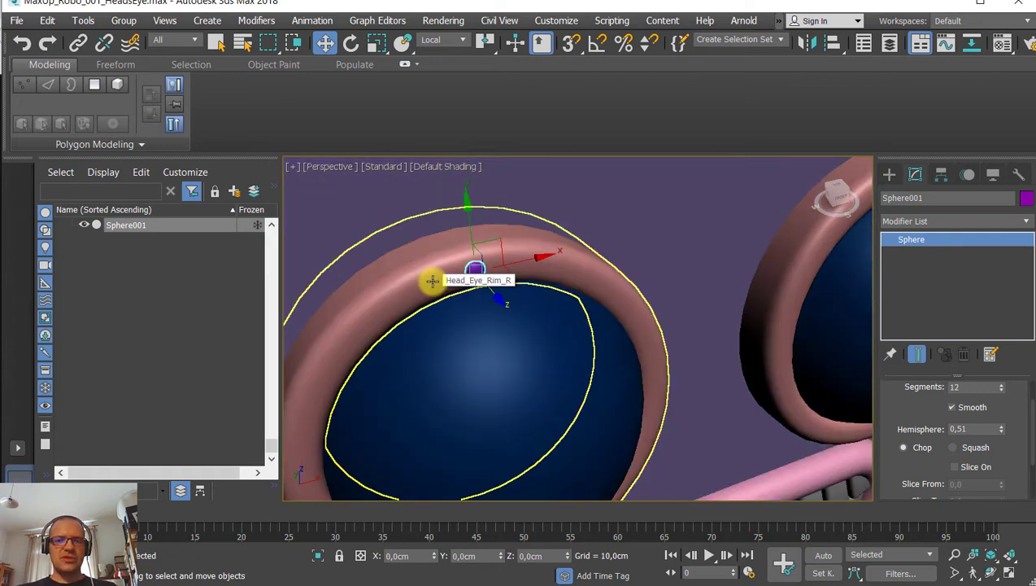
alt+middle_drag(432, 281, 421, 255)
scroll(432, 267, down, 3)
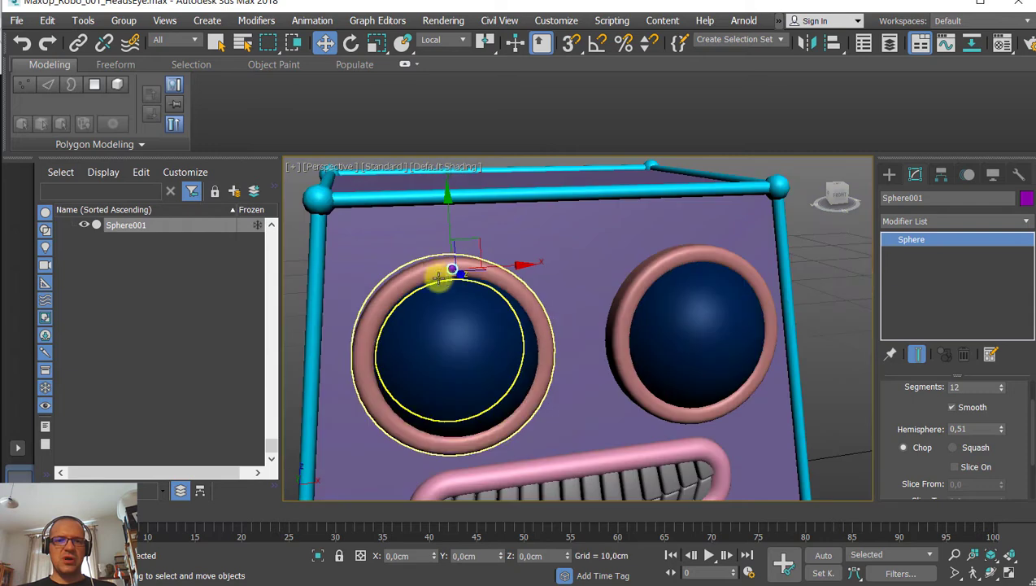
Examine the full circle of the eye rim and the hemisphere's fit on it to judge where further rivets belong.
click(557, 385)
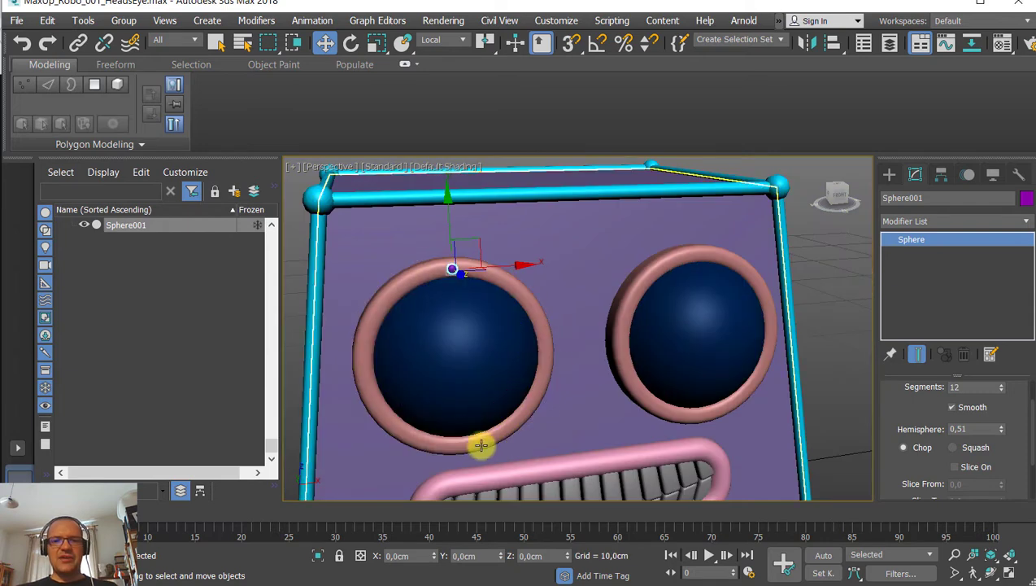
click(409, 279)
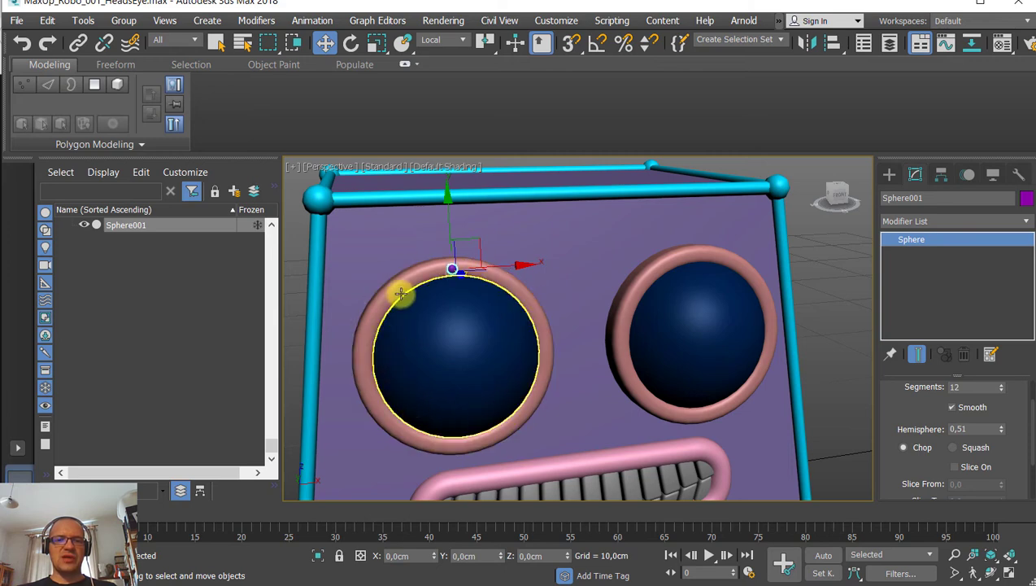
scroll(439, 277, up, 5)
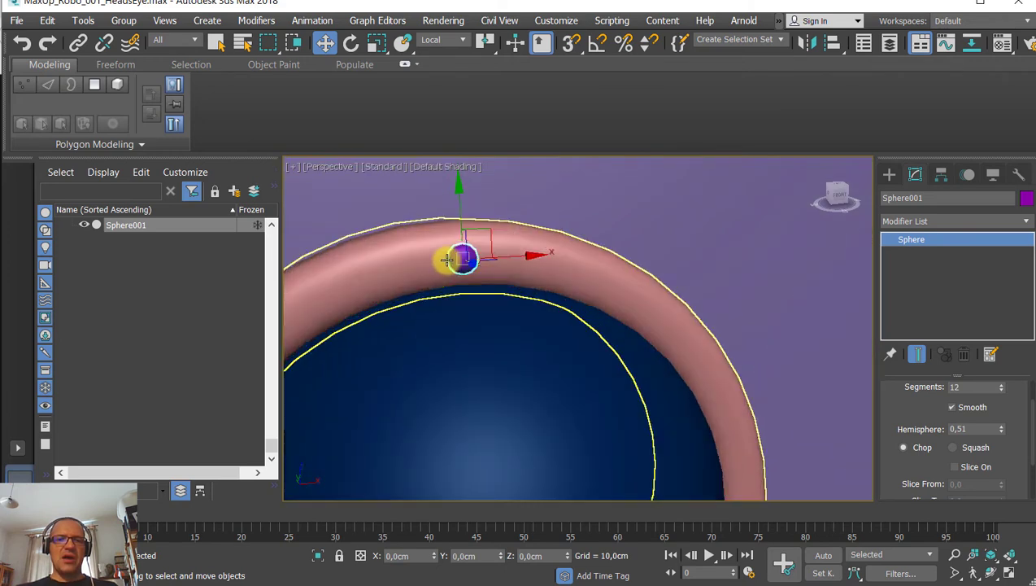
scroll(447, 260, down, 4)
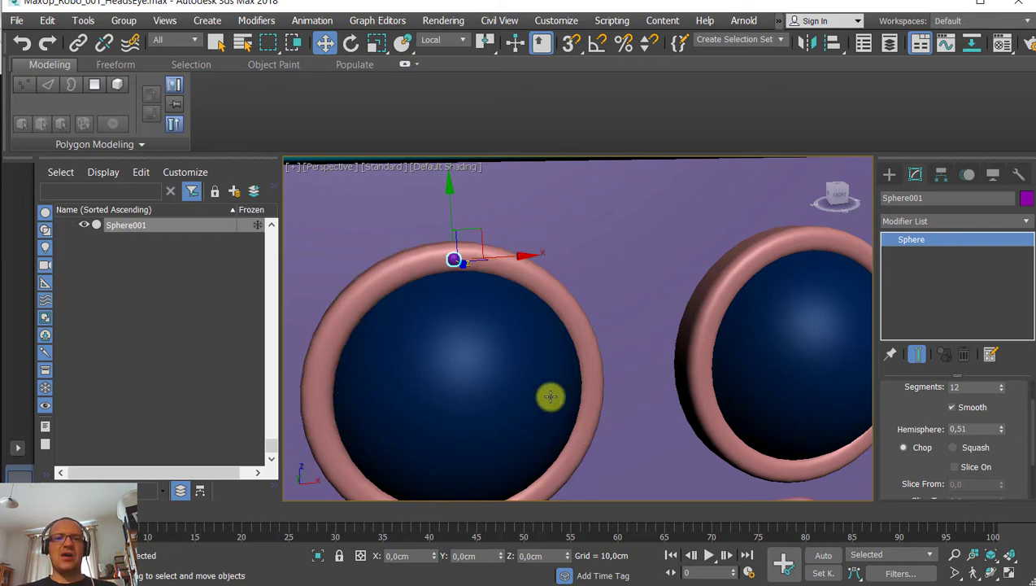
scroll(452, 254, up, 4)
alt+middle_drag(462, 292, 473, 294)
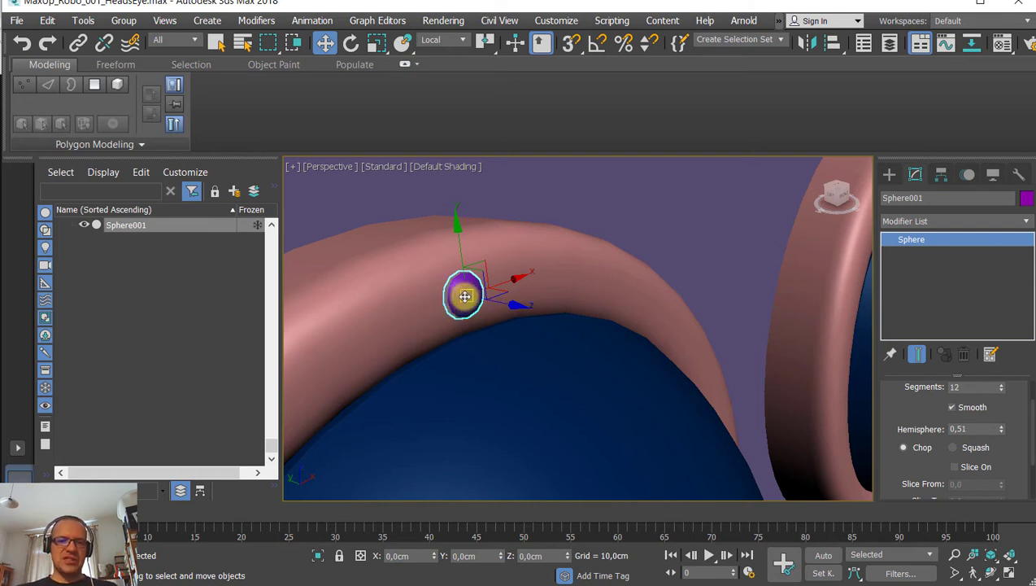
scroll(466, 296, down, 3)
middle_drag(472, 303, 419, 248)
scroll(440, 240, down, 2)
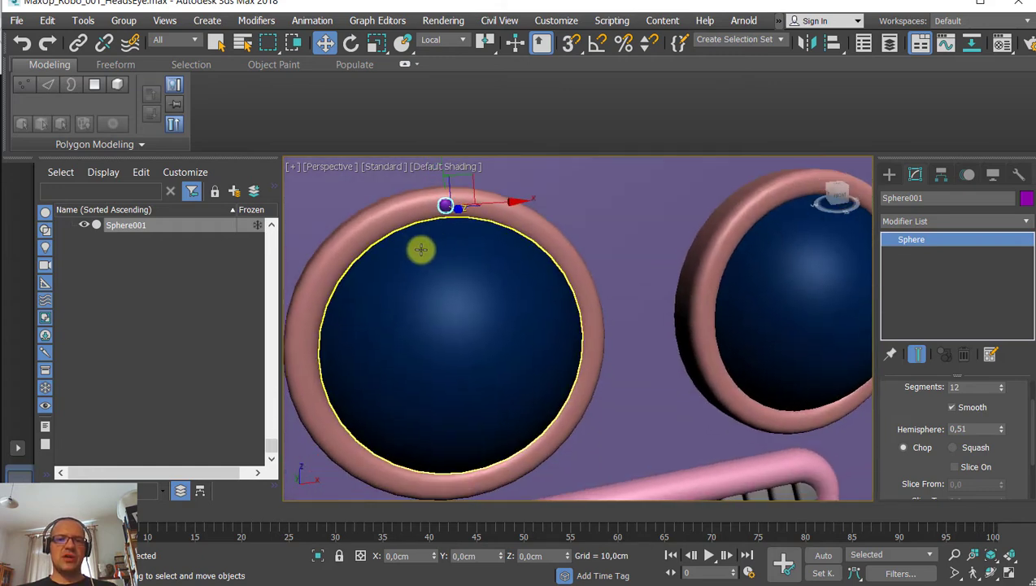
click(376, 231)
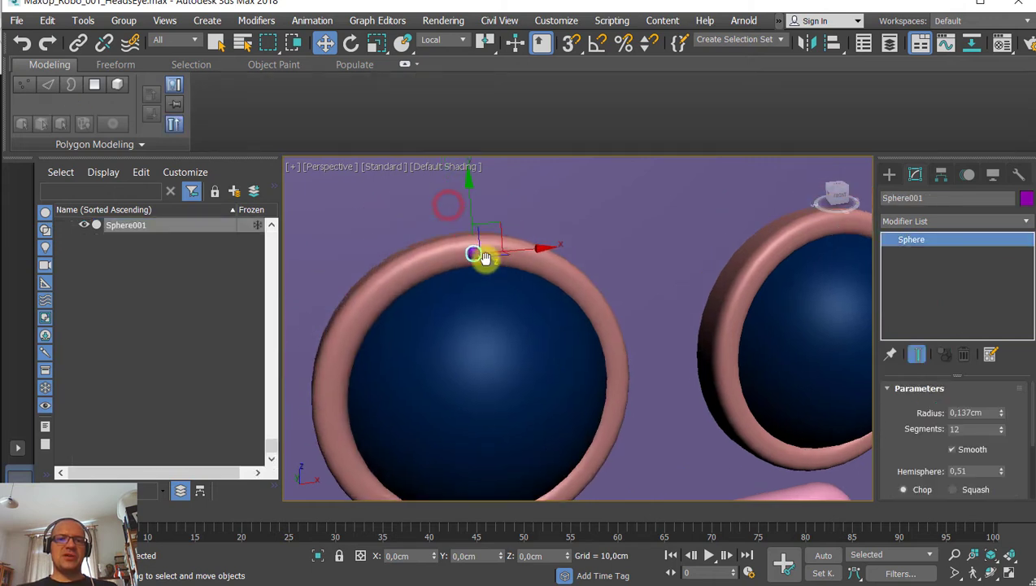
scroll(485, 252, up, 4)
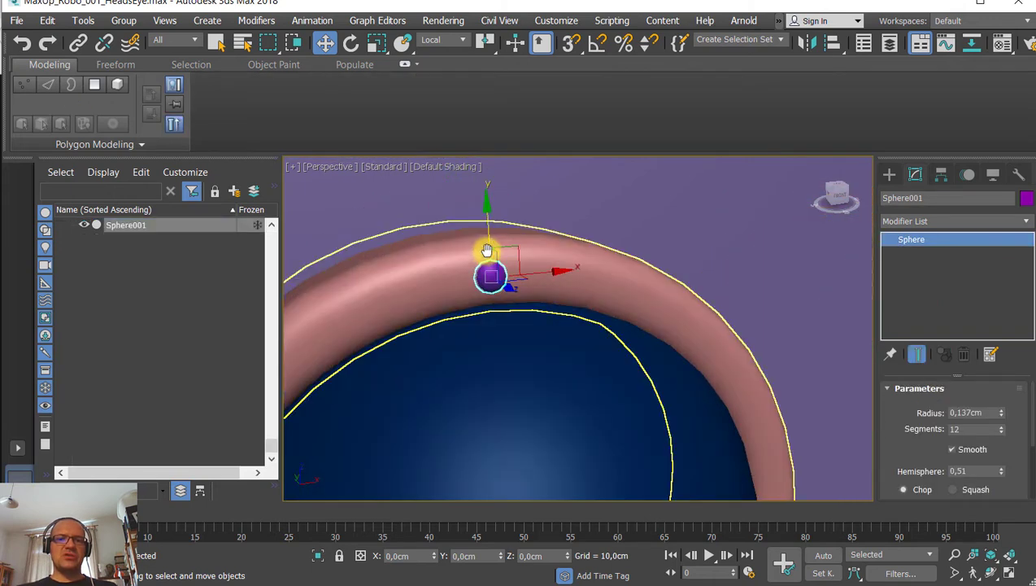
Start an Array of the hemisphere, keep the viewport hemisphere uncovered, and define its rotation by totals instead of increments.
click(83, 21)
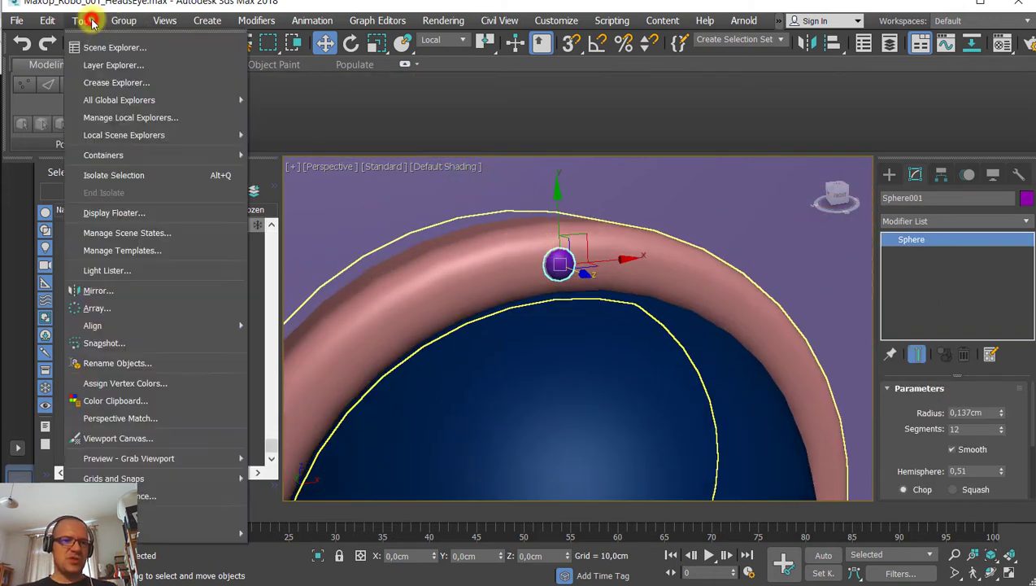
click(103, 307)
drag(537, 154, 358, 57)
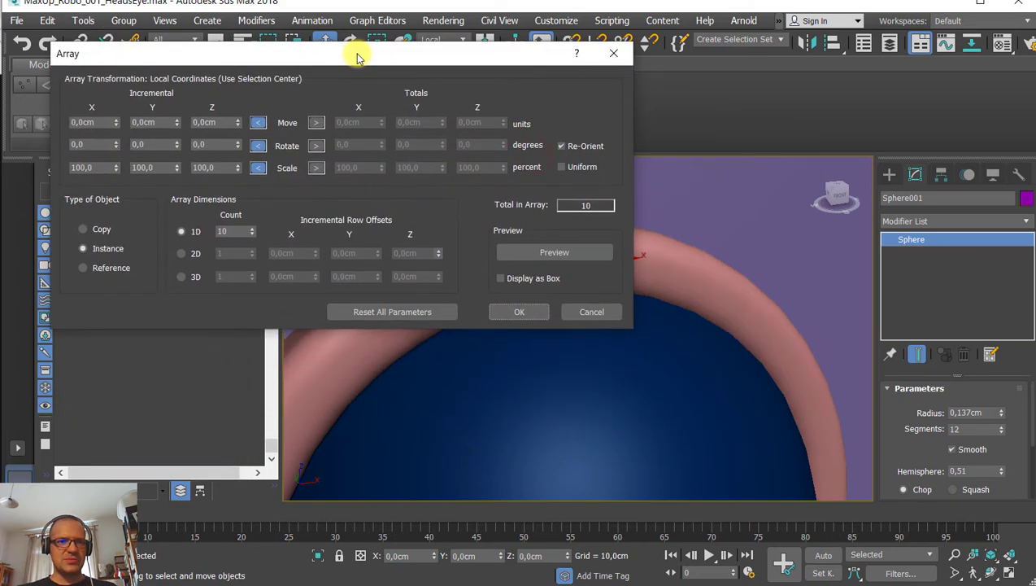
drag(194, 55, 173, 300)
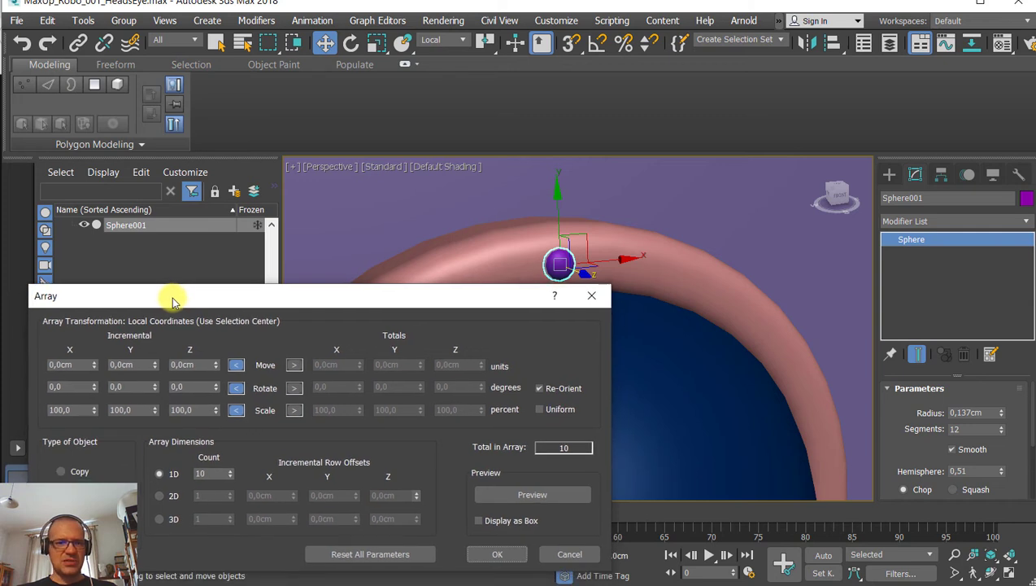
click(294, 388)
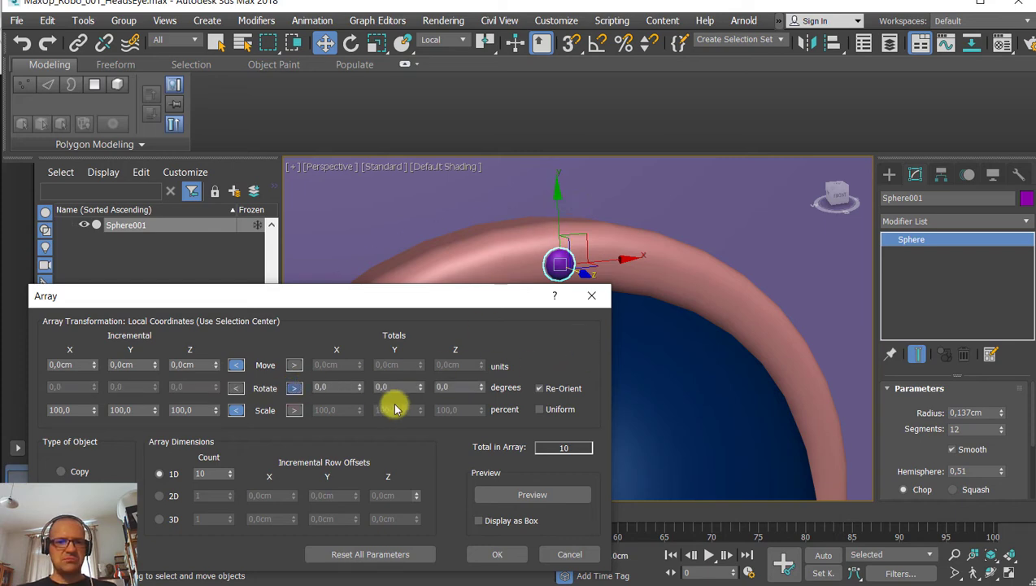
Preview the array with total Y rotations of 174 and 92 degrees, show the mesh edges, and reset the Y rotation to zero.
drag(421, 387, 404, 274)
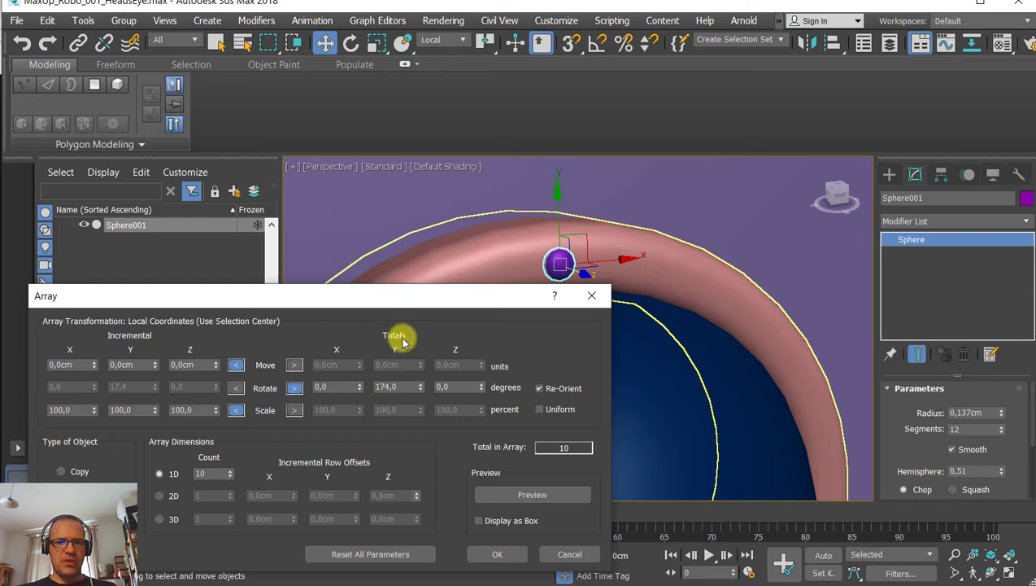
click(506, 494)
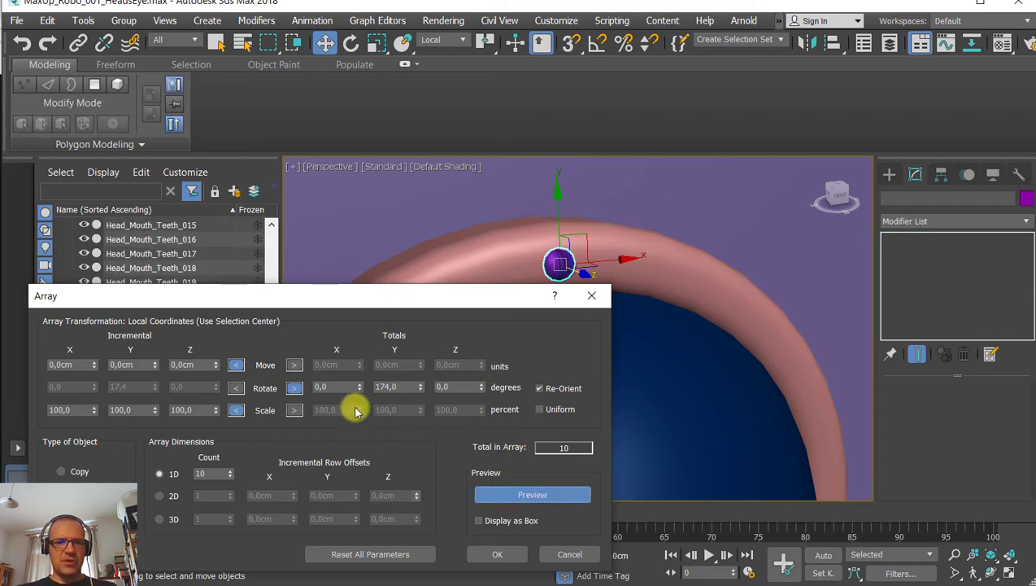
right_click(419, 388)
drag(419, 386, 485, 300)
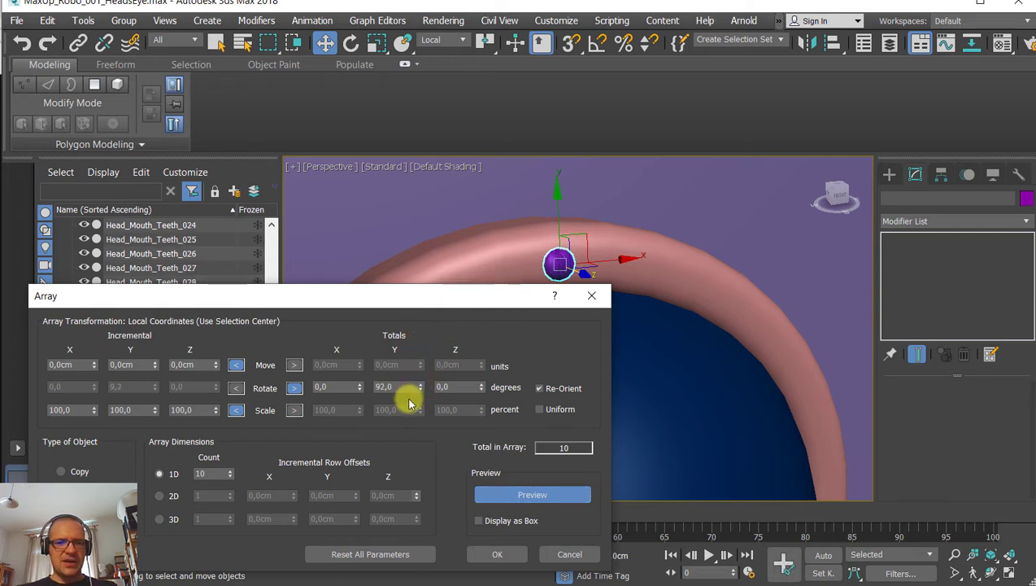
key(F4)
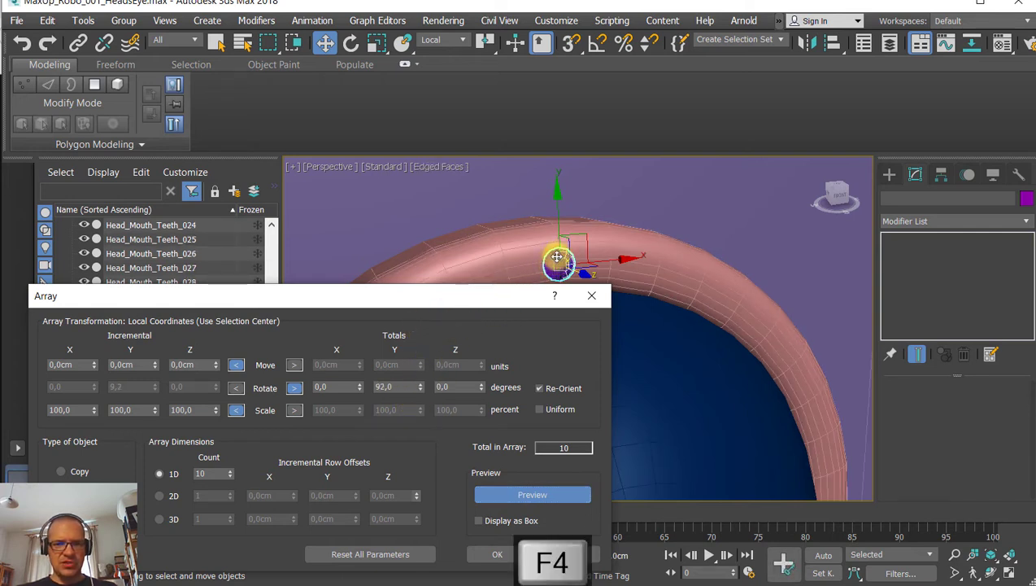
right_click(419, 386)
Try a total Z rotation of 48 degrees and then an X rotation in the array preview, resetting each to zero.
drag(481, 390, 479, 351)
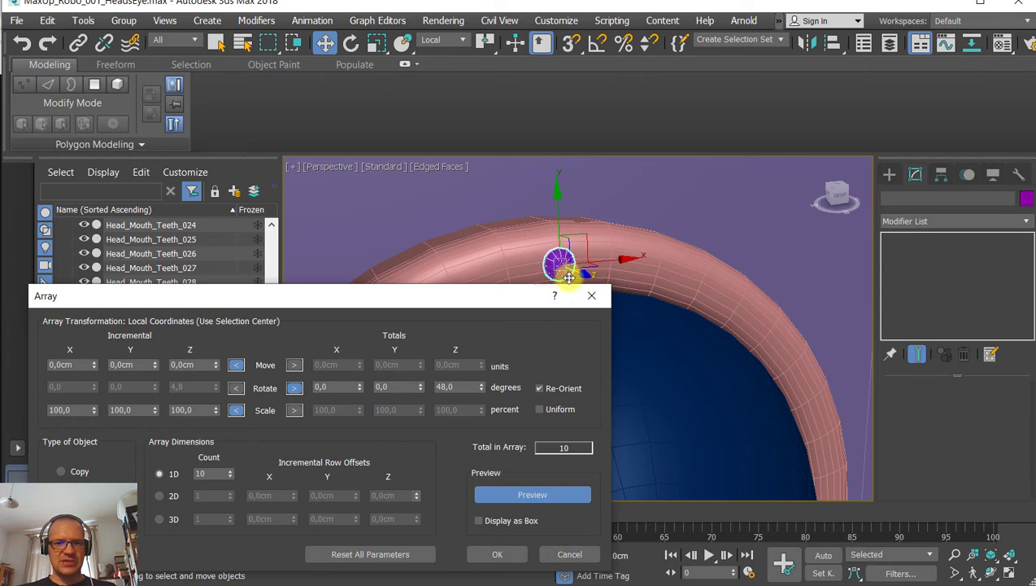
right_click(481, 387)
drag(361, 387, 363, 366)
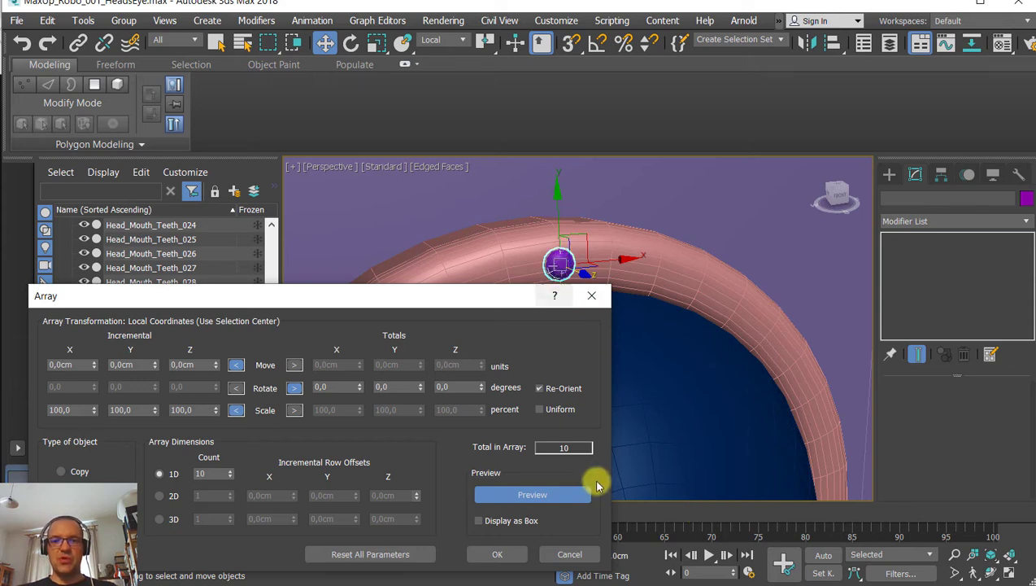
Try accepting the array without rotation, nudge its last copy along X, and undo both operations.
click(497, 554)
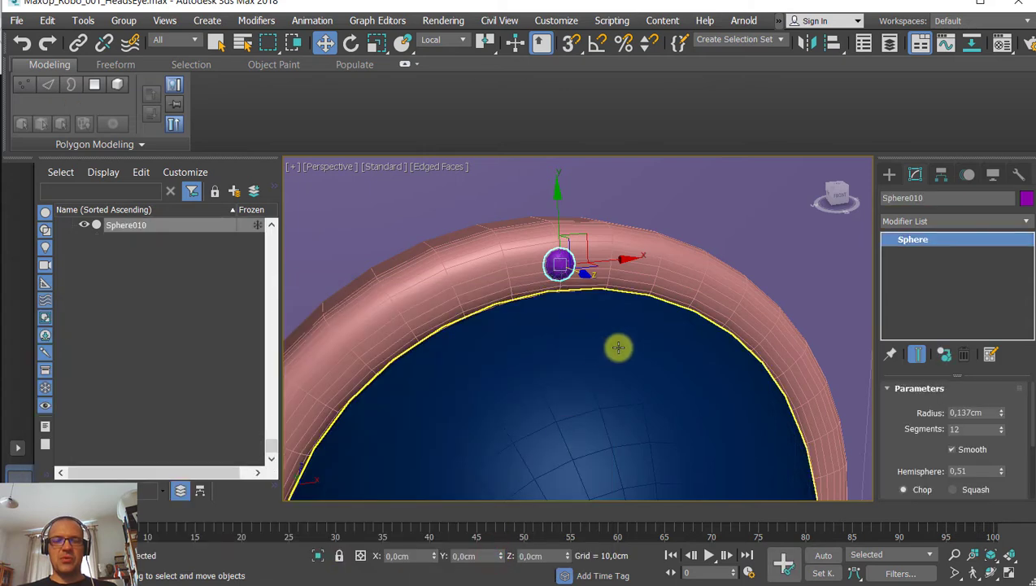
drag(623, 261, 630, 262)
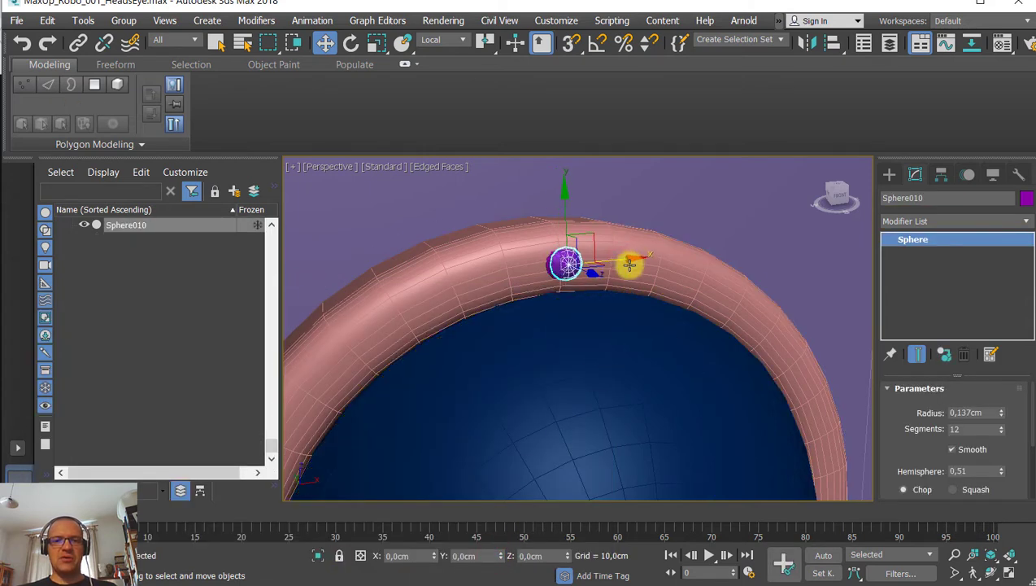
key(ctrl+z)
key(ctrl+z)
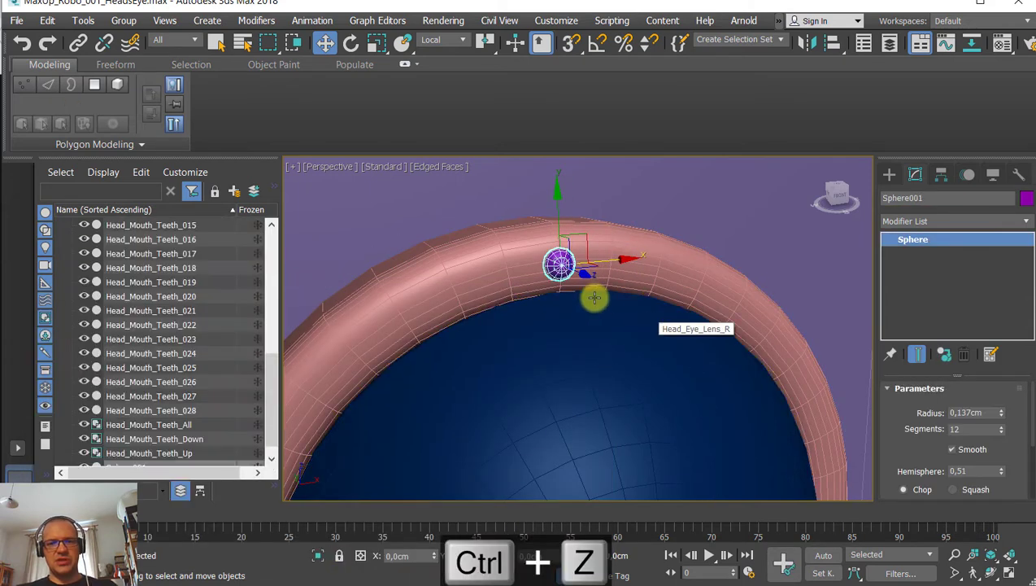
Reselect the hemisphere on the eye rim and restrict transforms to its pivot only.
click(662, 201)
click(562, 266)
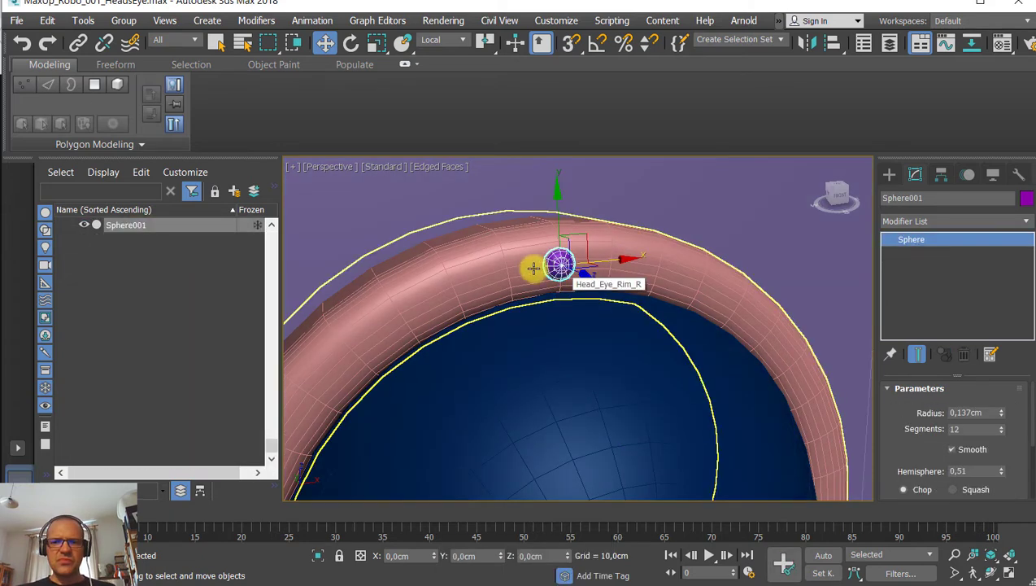
scroll(557, 258, down, 5)
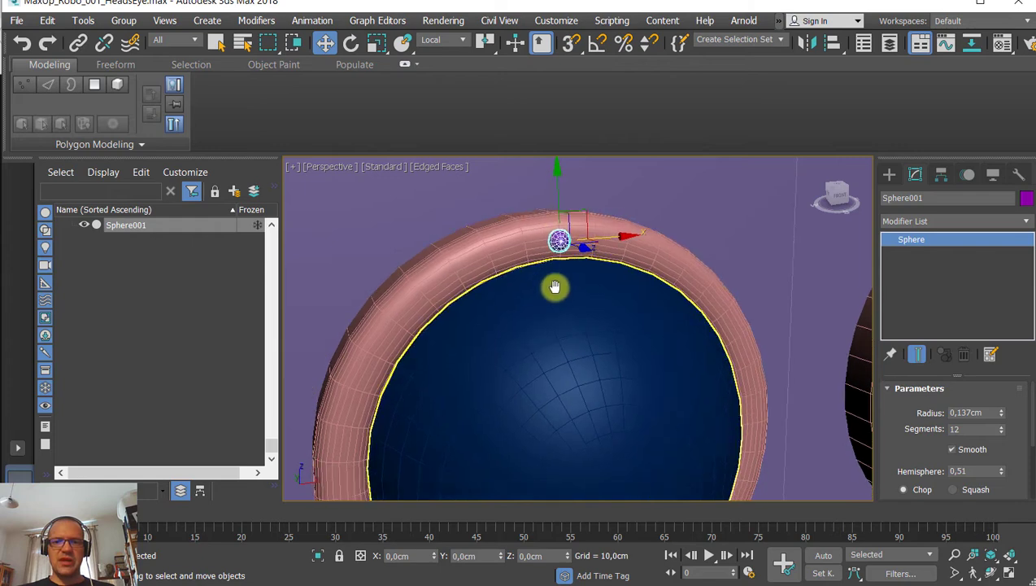
alt+middle_drag(544, 301, 525, 197)
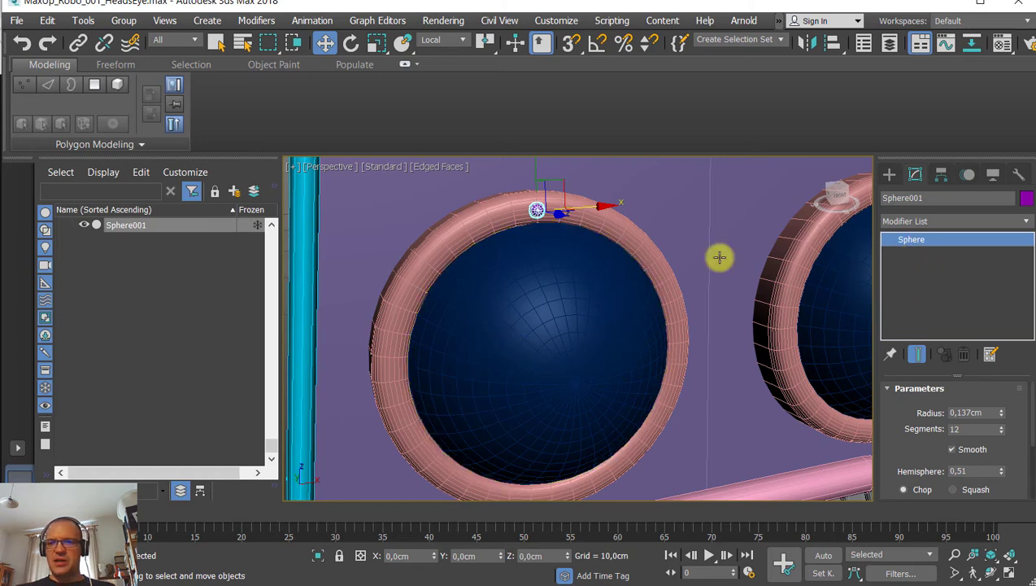
click(941, 175)
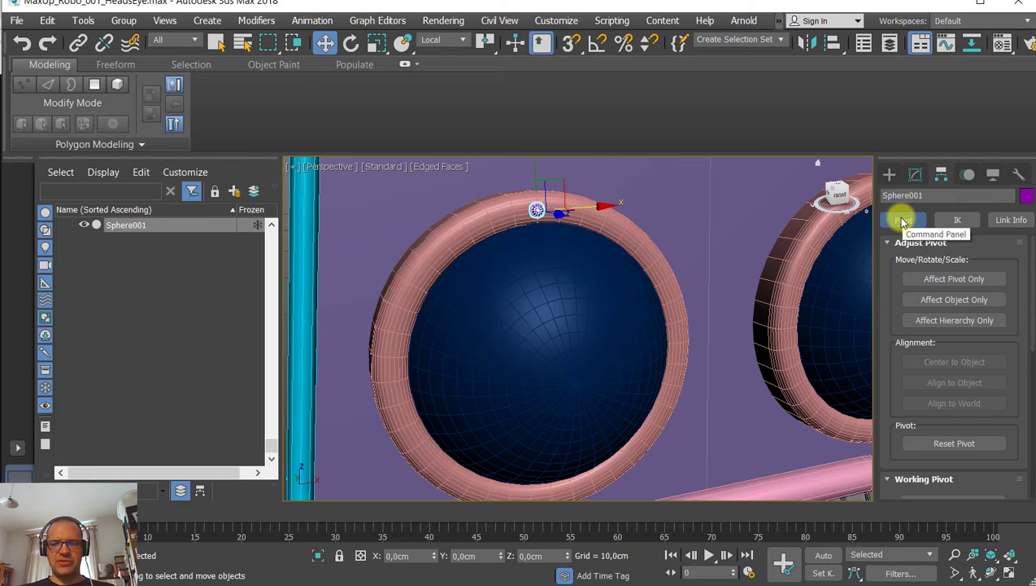
click(945, 282)
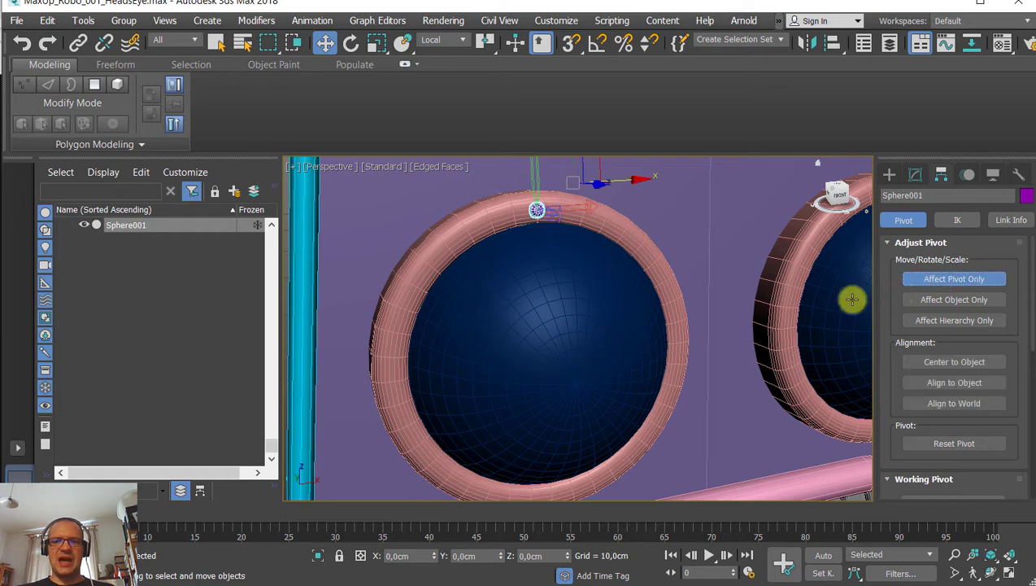
Examine where the pivots of the hemisphere, the head, its edge frame, the teeth and the right eye rim sit.
middle_drag(574, 251, 576, 288)
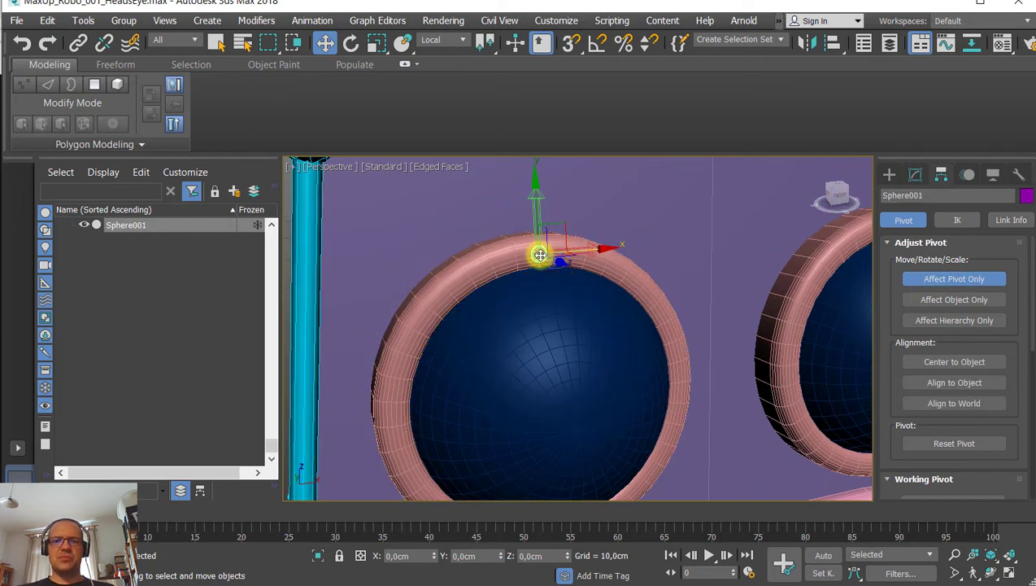
scroll(539, 236, up, 3)
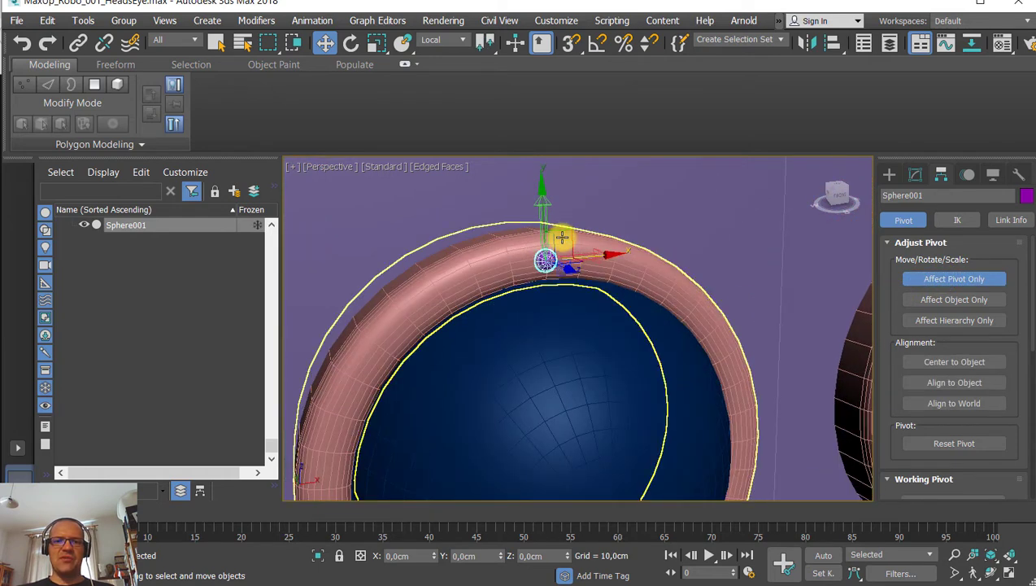
scroll(560, 236, down, 5)
scroll(586, 242, down, 5)
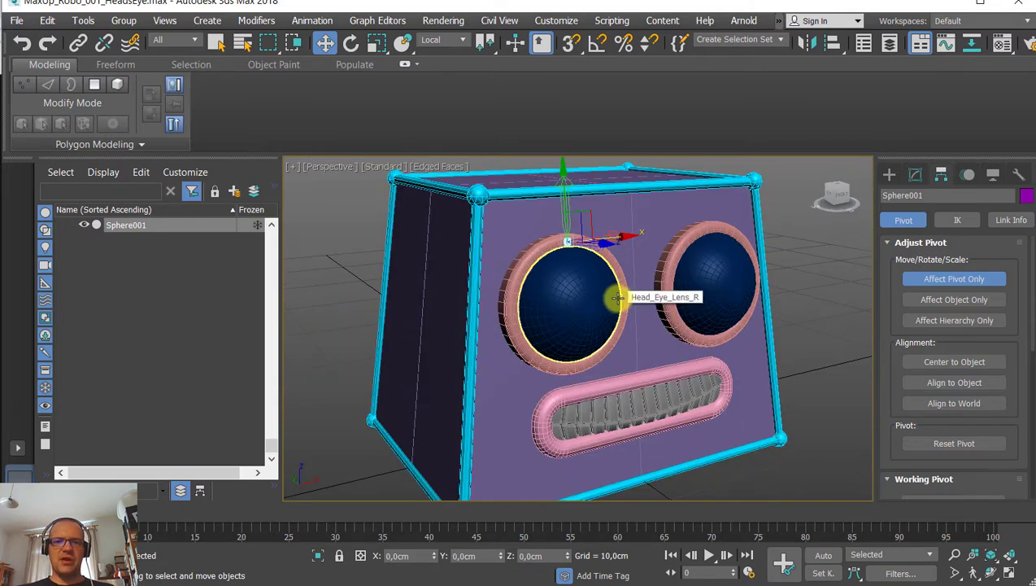
click(659, 218)
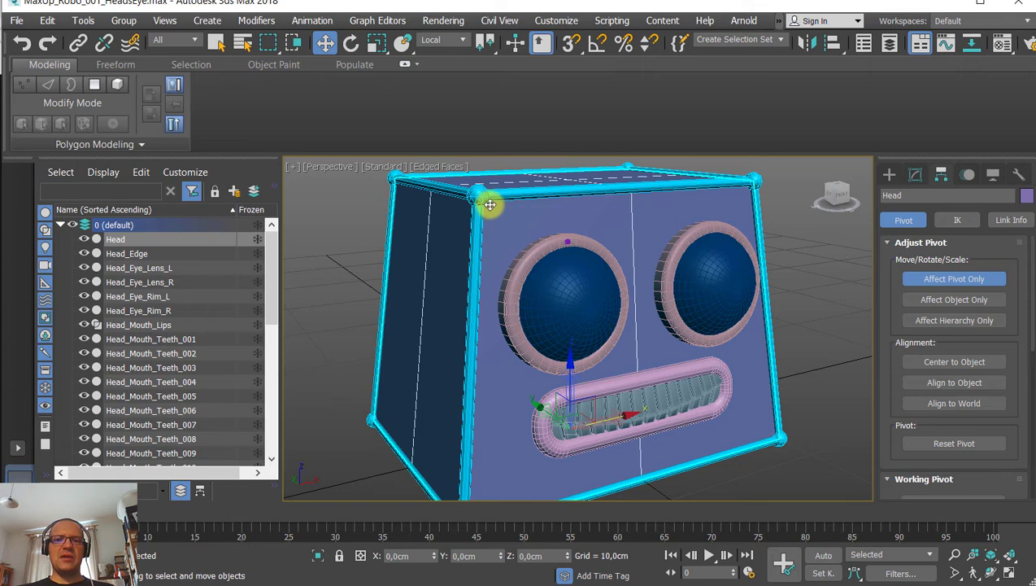
scroll(490, 205, down, 2)
click(486, 198)
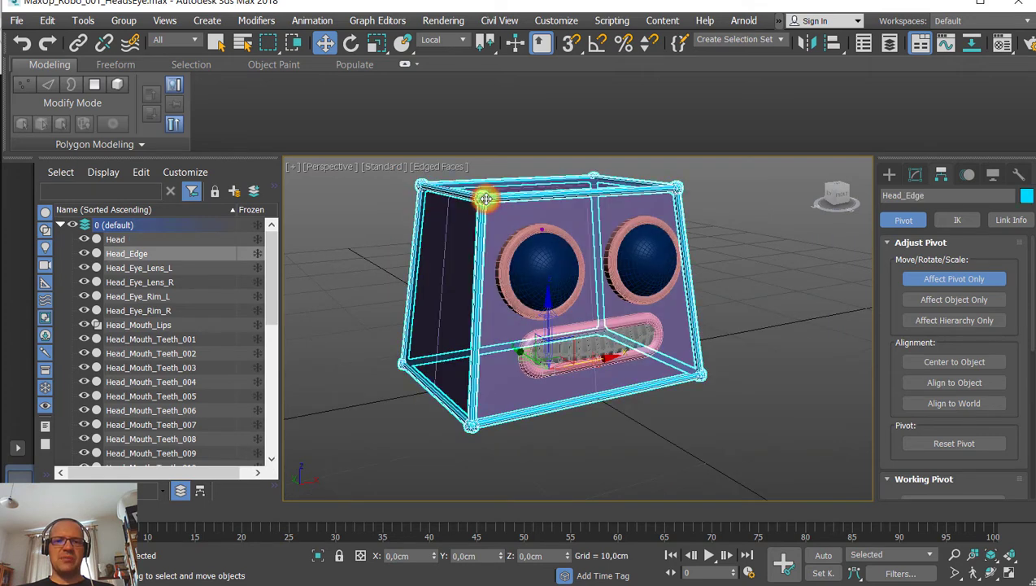
click(547, 263)
click(562, 345)
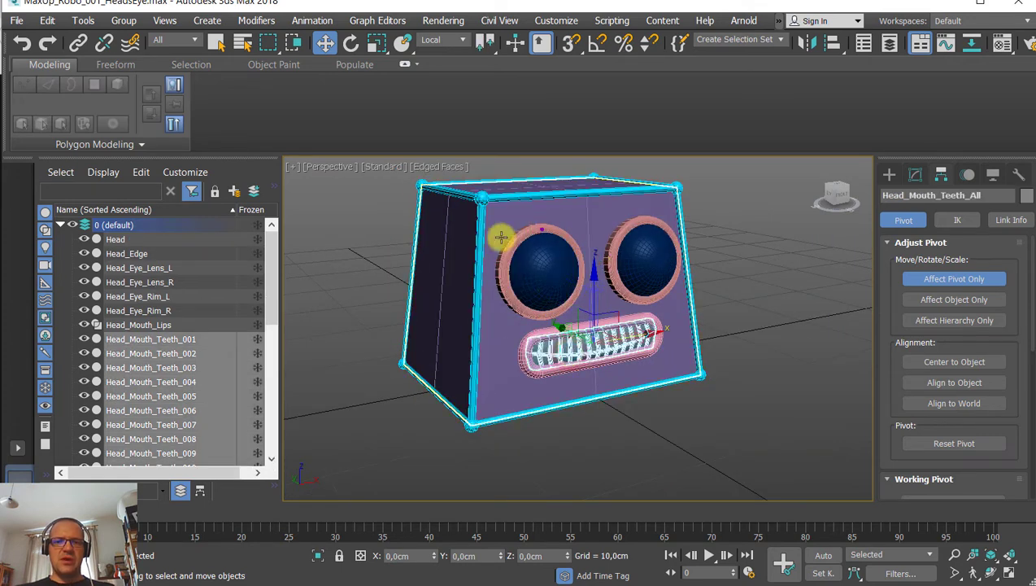
scroll(537, 263, up, 5)
click(573, 221)
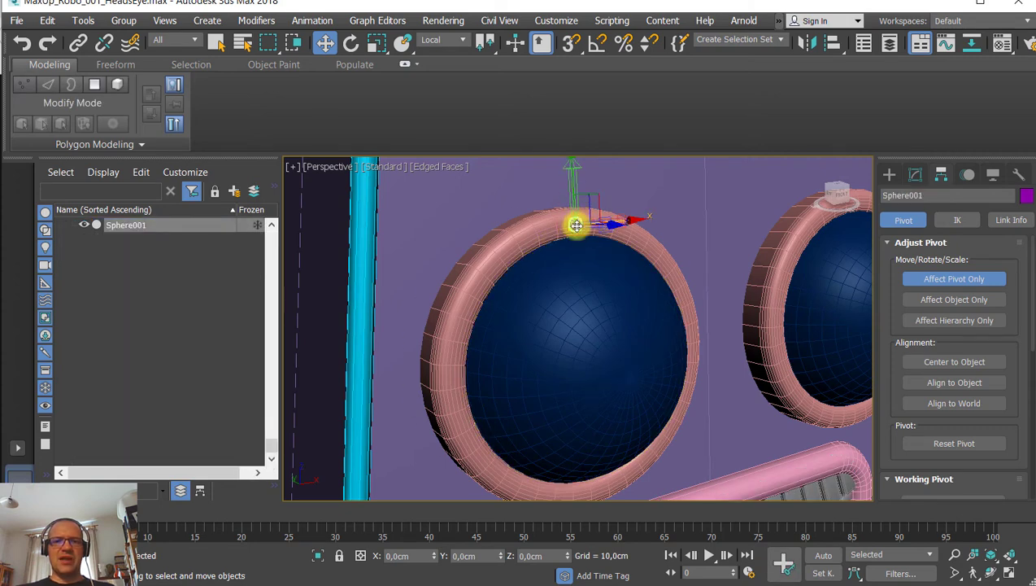
click(520, 239)
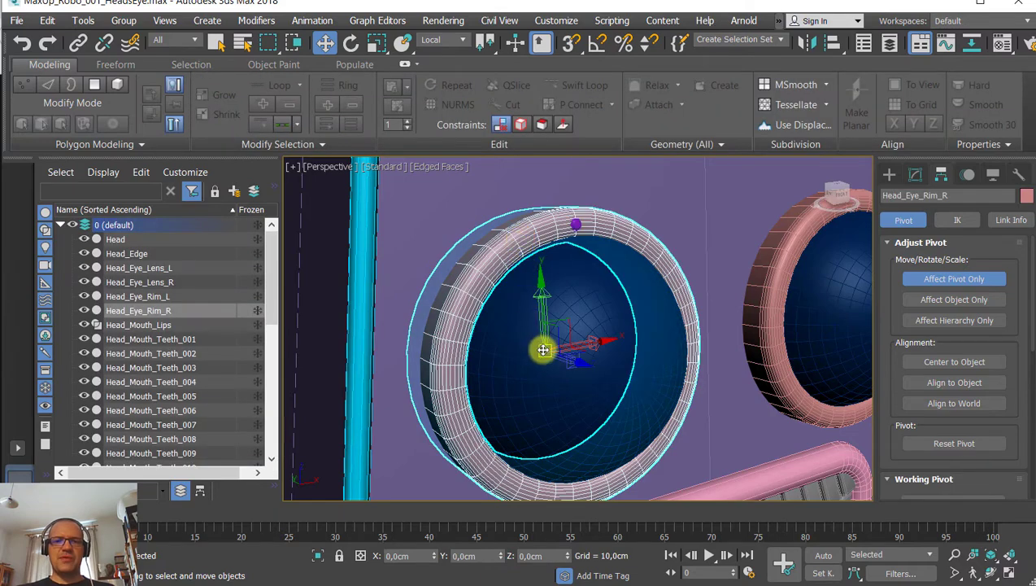
alt+middle_drag(576, 335, 554, 309)
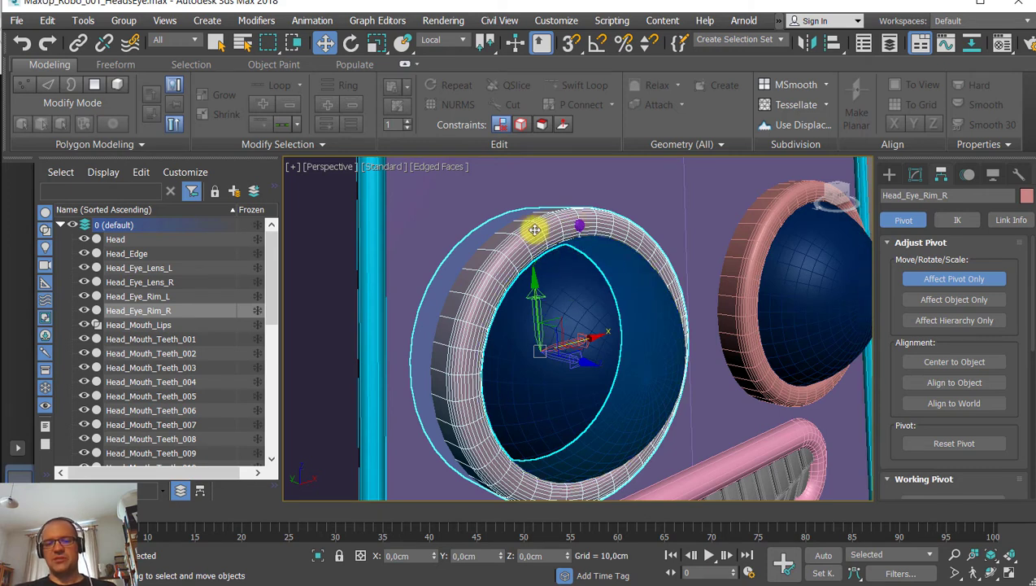
Use Quick Align to match the hemisphere's pivot to Head_Eye_Rim_R, and end pivot-only editing.
click(580, 225)
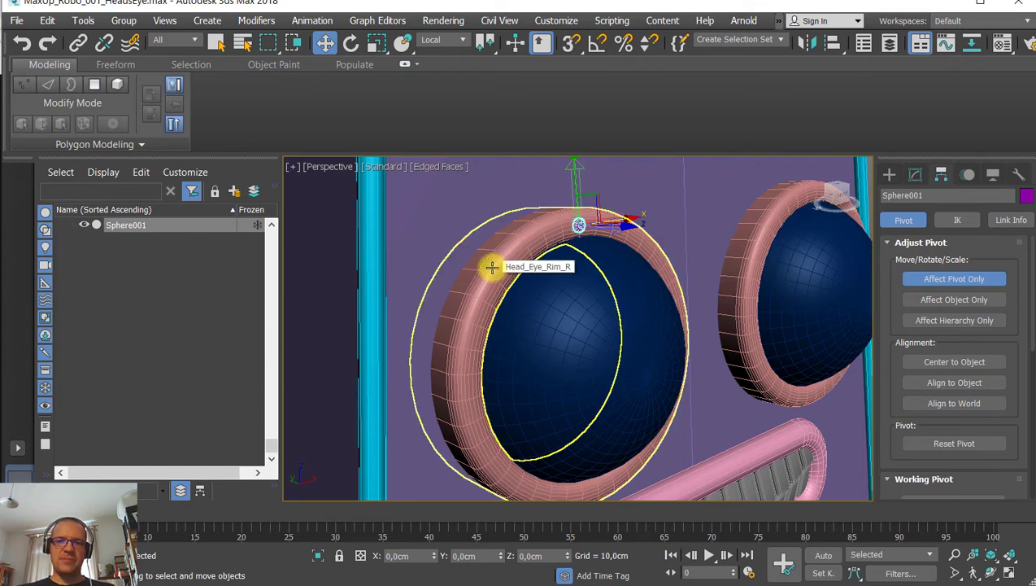
click(836, 46)
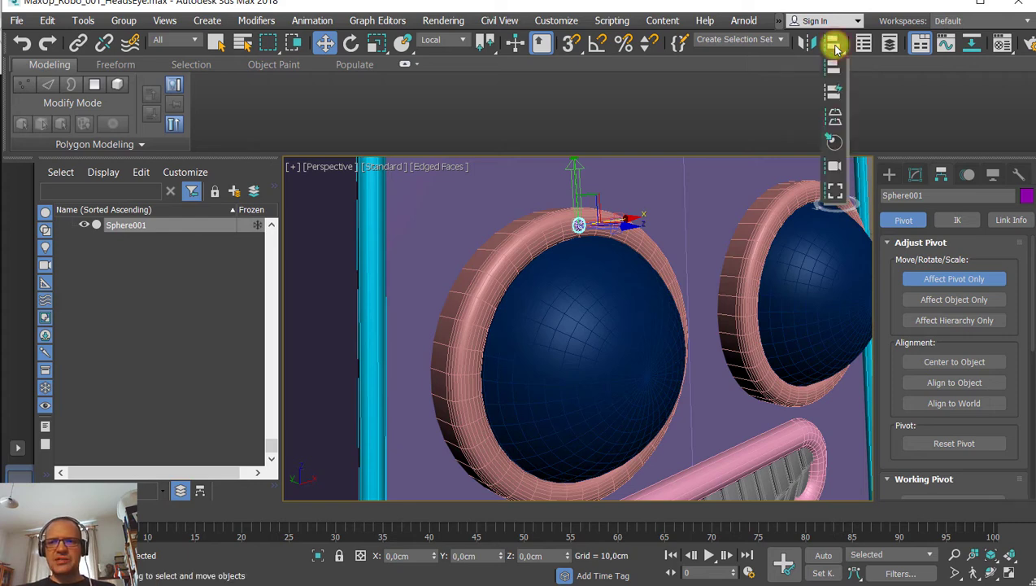
drag(838, 46, 833, 97)
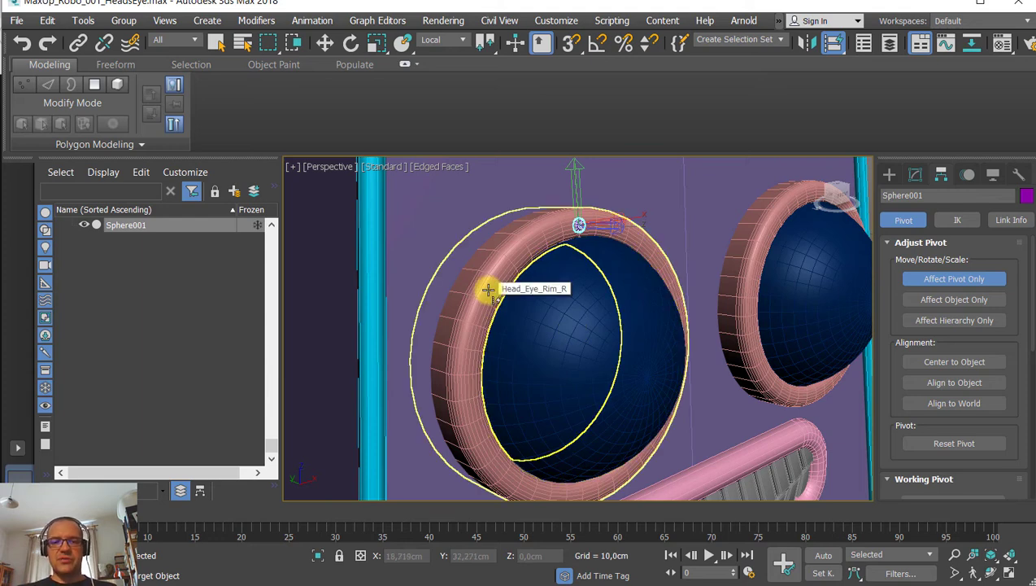
key(w)
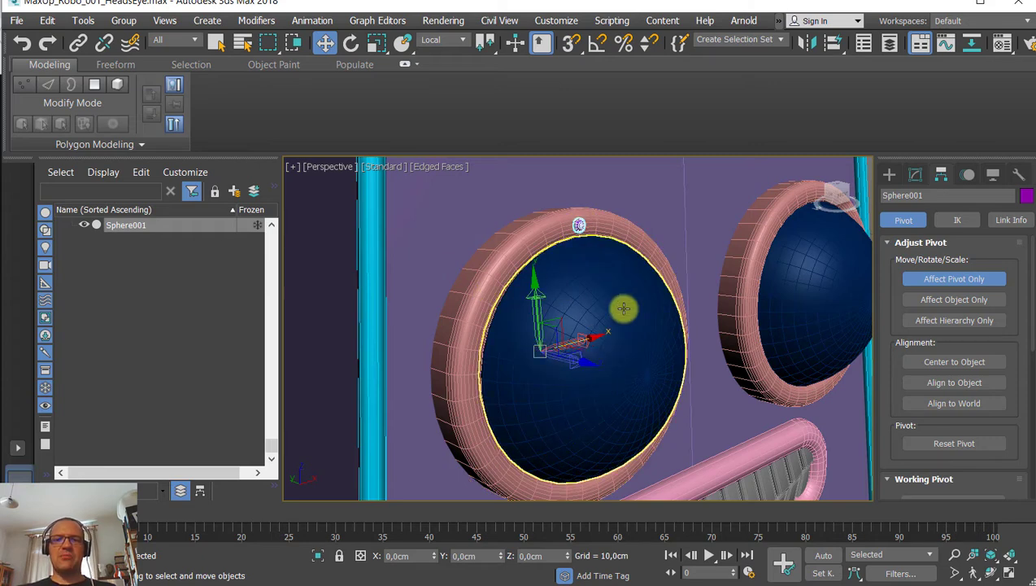
click(946, 283)
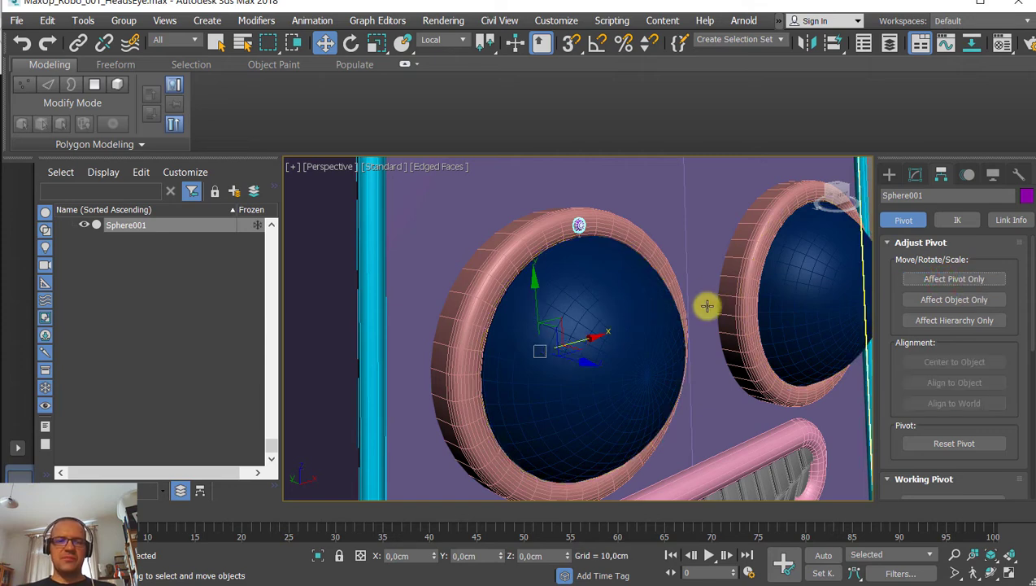
Start an Array of the hemisphere and preview it with a total Z rotation of 47 degrees, keeping the eye rim uncovered.
click(83, 20)
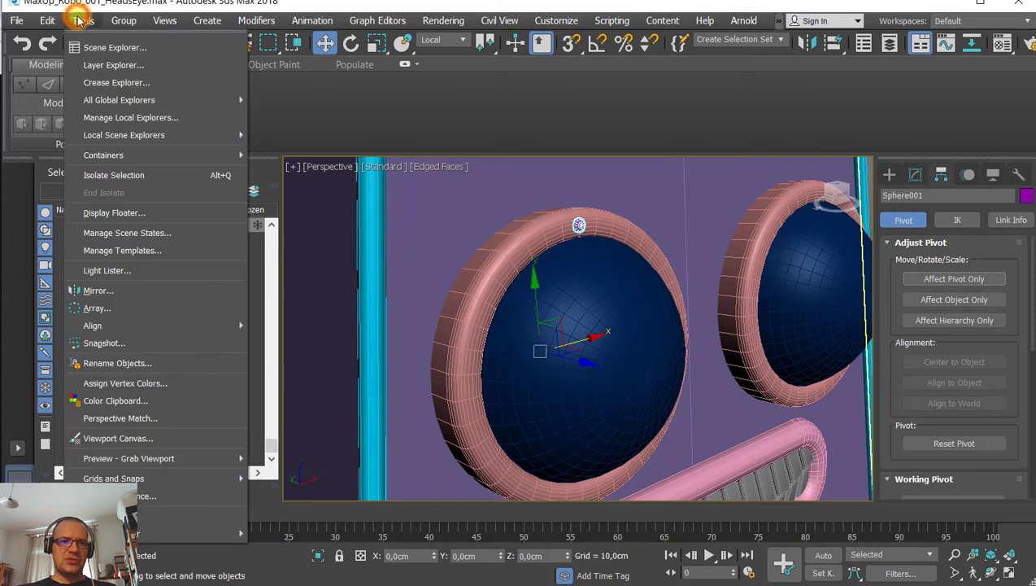
click(115, 307)
drag(570, 165, 379, 280)
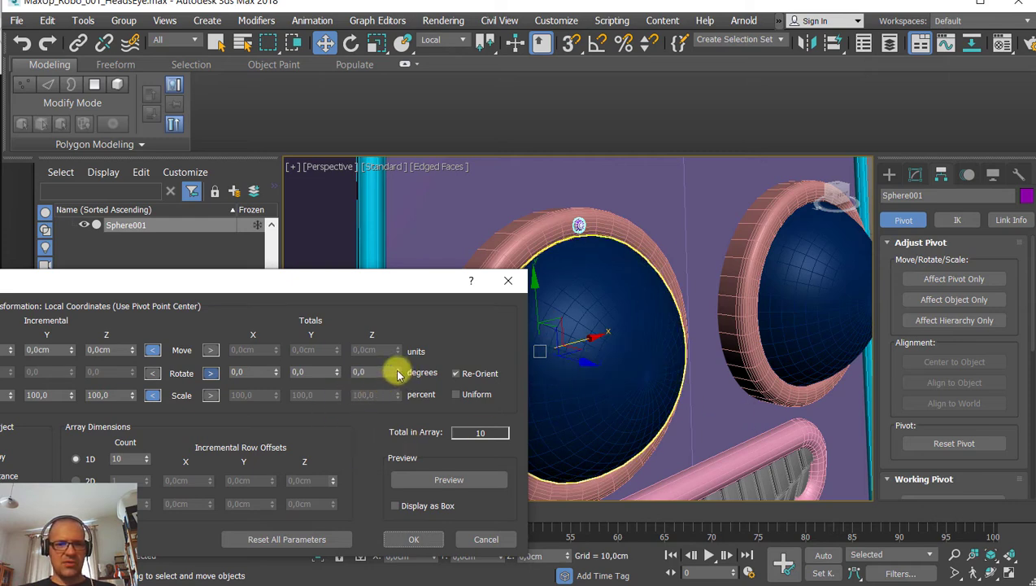
drag(396, 372, 397, 342)
click(435, 482)
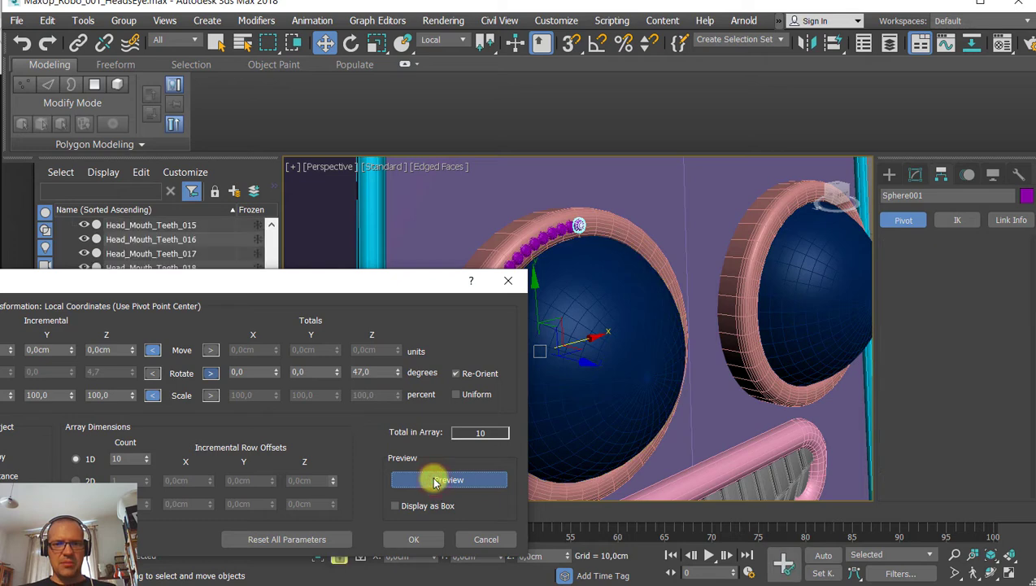
drag(347, 288, 135, 182)
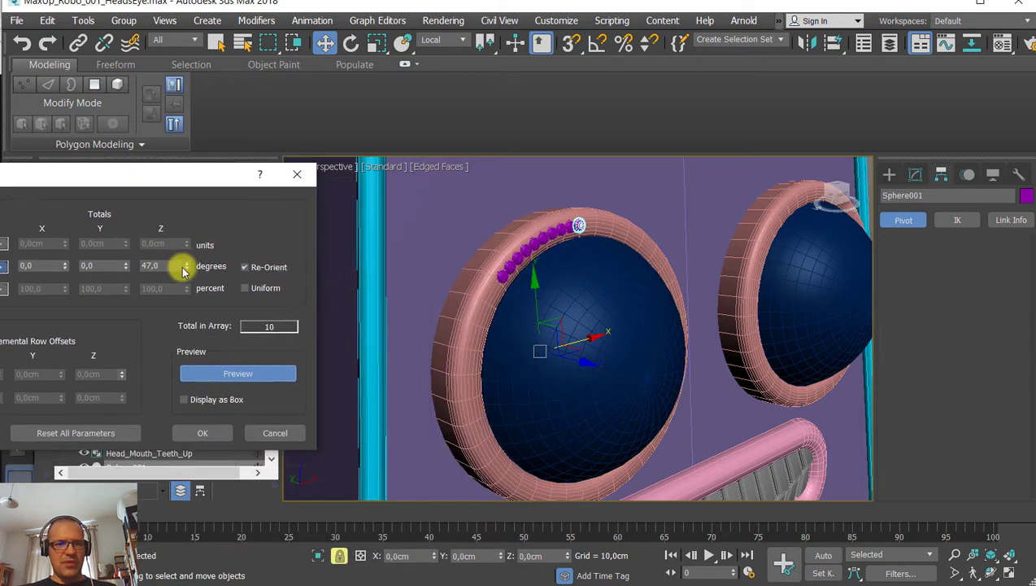
Set the array's total Z rotation to 360 degrees and keep the whole eye rim in sight.
double_click(152, 265)
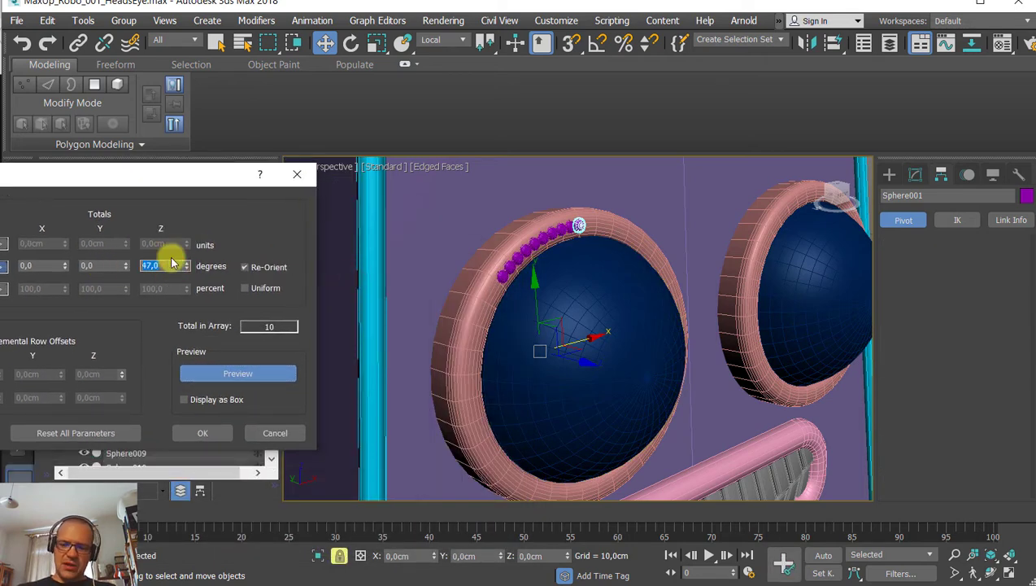
text(360)
key(Return)
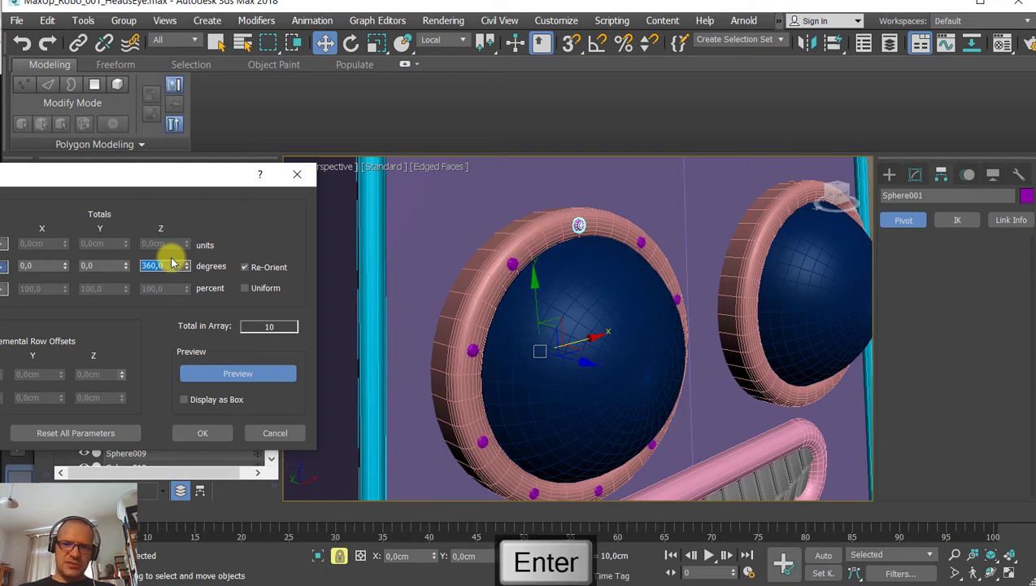
drag(166, 181, 277, 112)
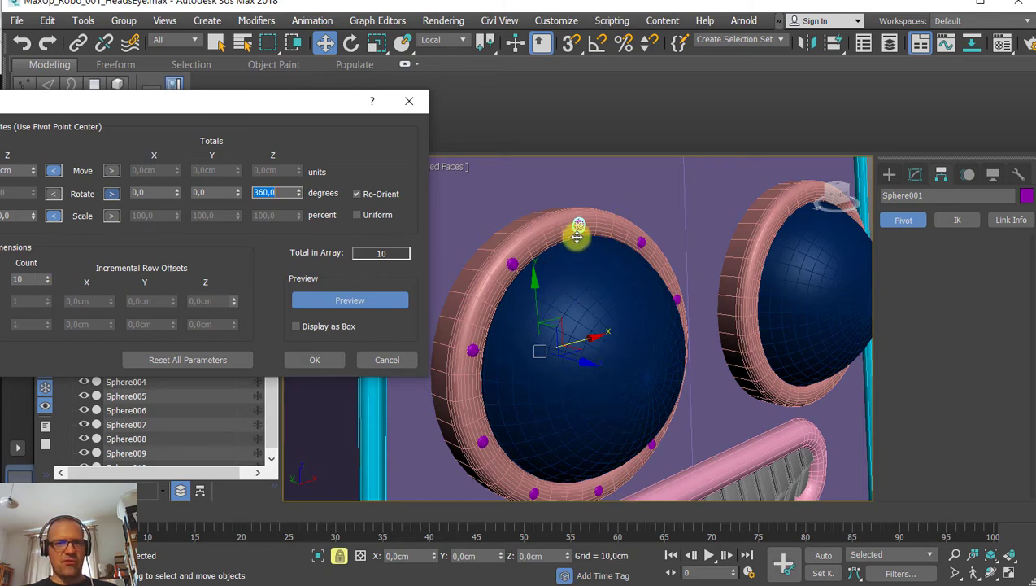
Try an array count of 20, raise it to 30, and create the instanced rivets around the right eye rim.
click(33, 279)
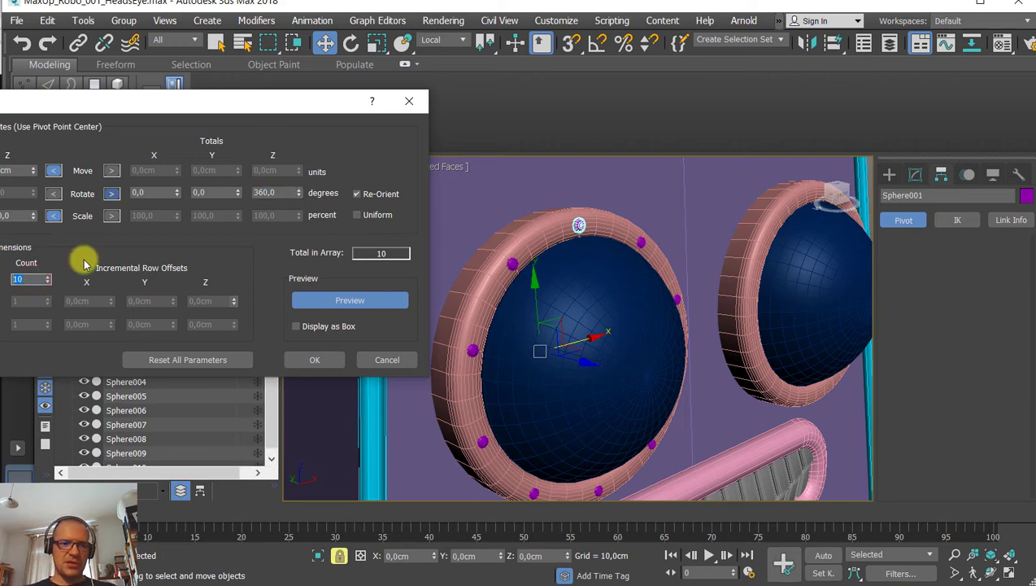
key(Return)
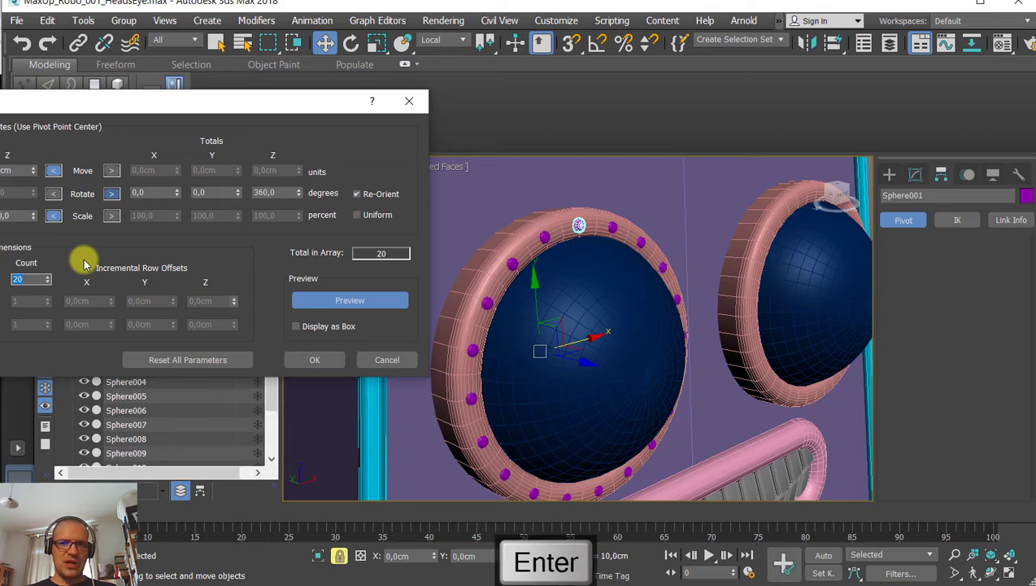
drag(135, 104, 377, 65)
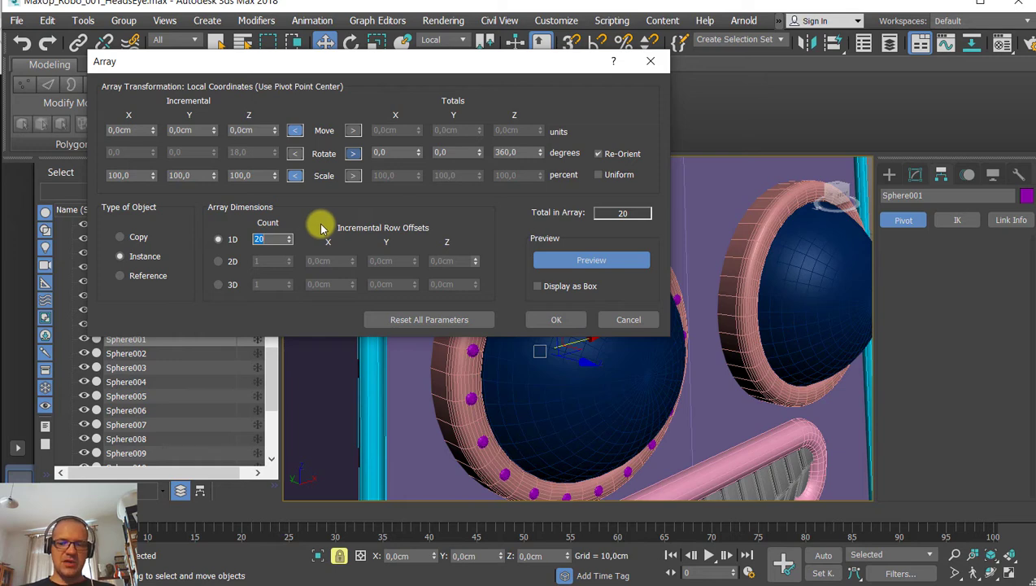
key(Return)
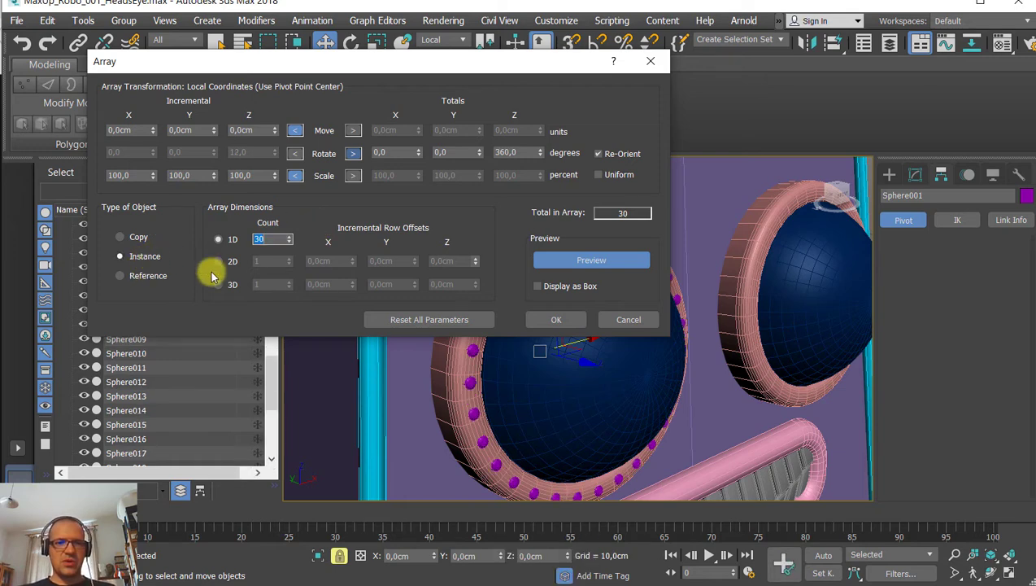
click(552, 322)
middle_drag(600, 274, 547, 247)
scroll(596, 249, down, 2)
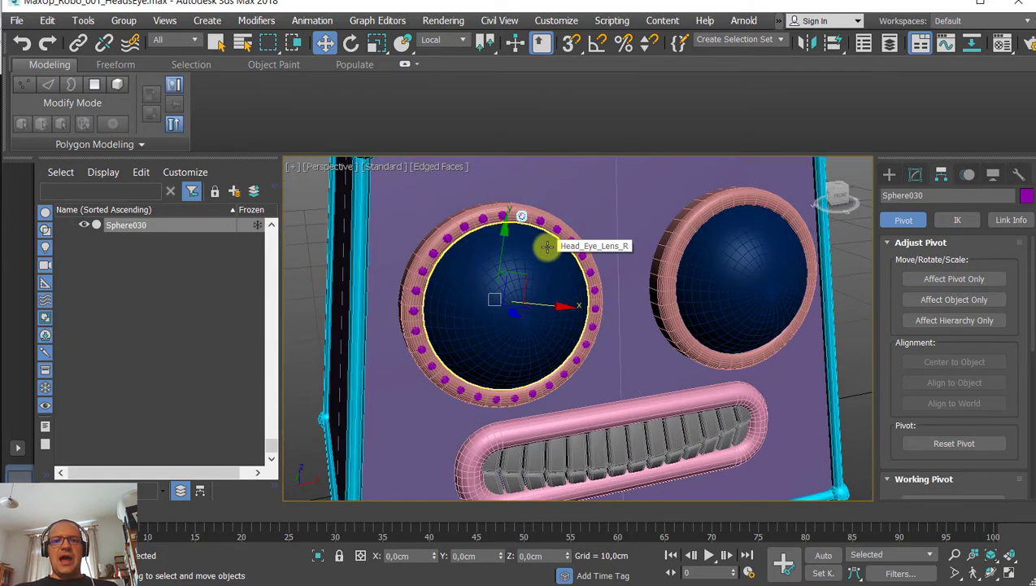
scroll(546, 247, down, 3)
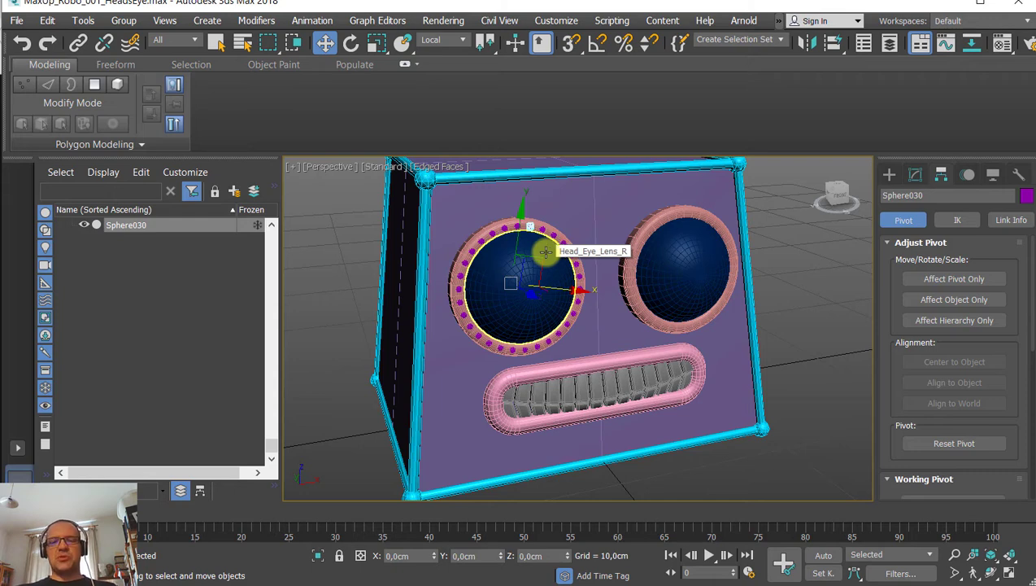
Select all rivets similar to the current one around the right eye rim and isolate them.
scroll(545, 248, up, 2)
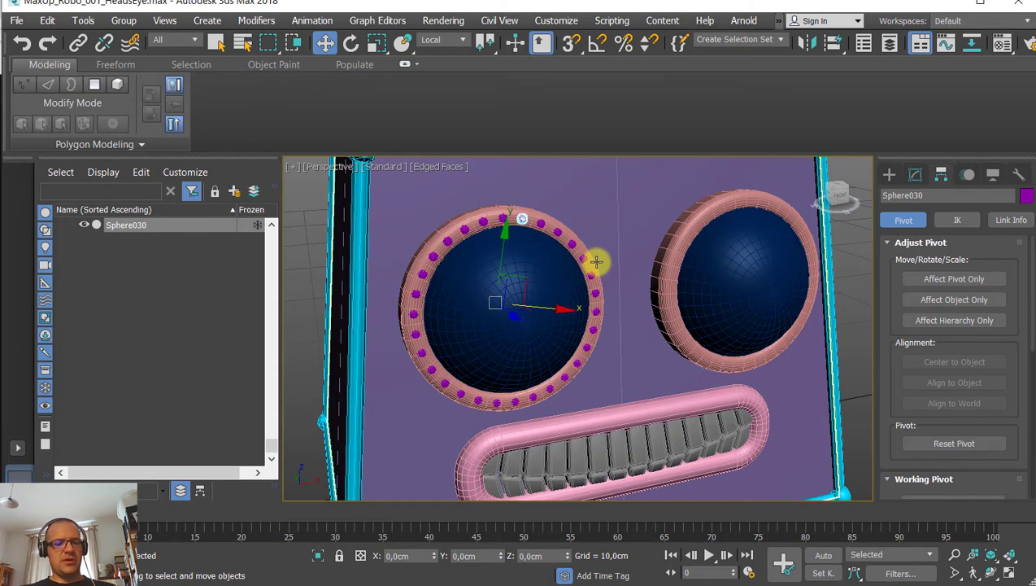
key(ctrl+q)
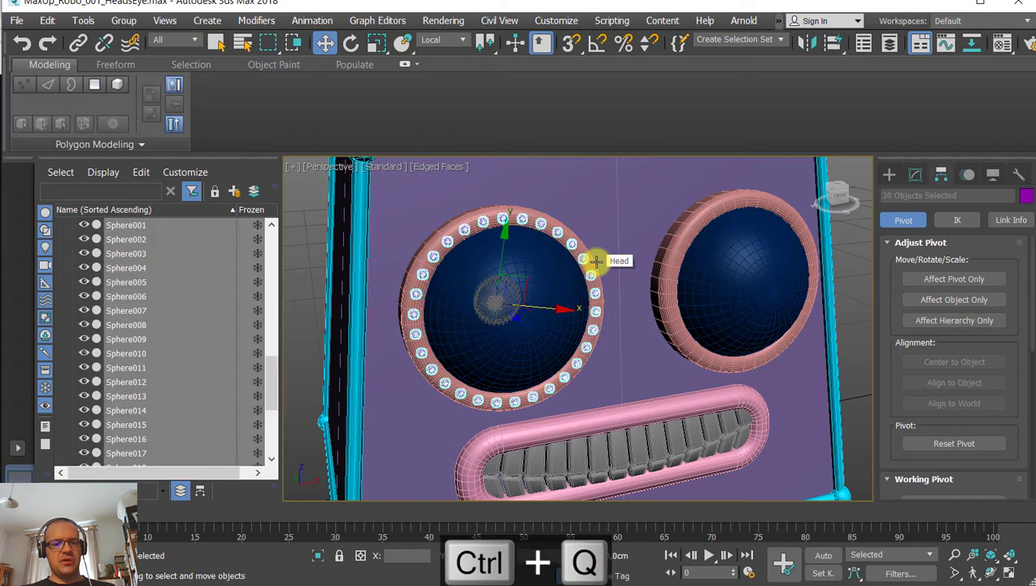
key(alt+q)
mouse_move(596, 261)
alt+middle_down()
mouse_move(638, 273)
mouse_move(722, 259)
mouse_move(560, 271)
mouse_move(625, 269)
mouse_move(594, 277)
mouse_move(606, 279)
alt+middle_up()
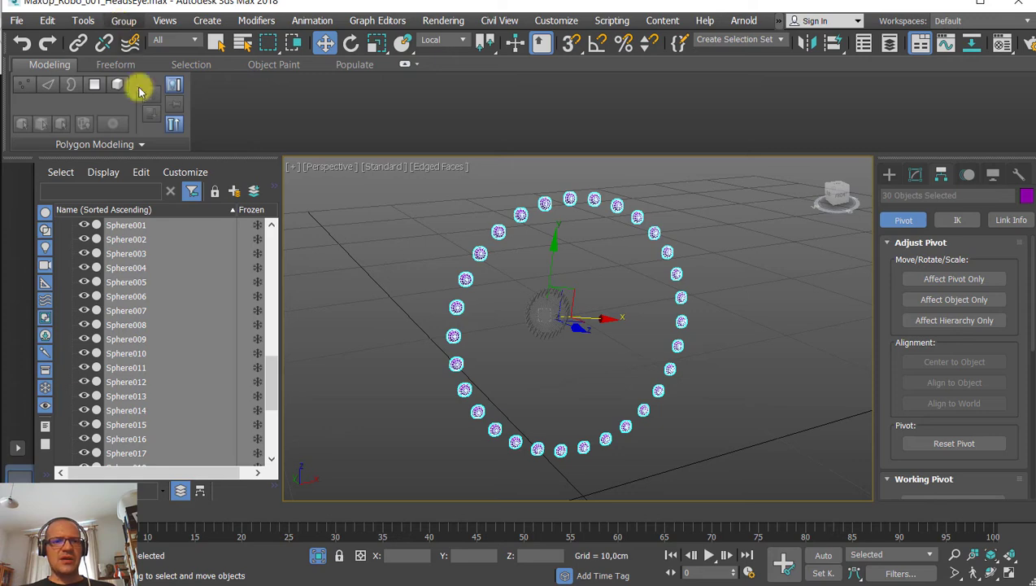
drag(274, 379, 292, 331)
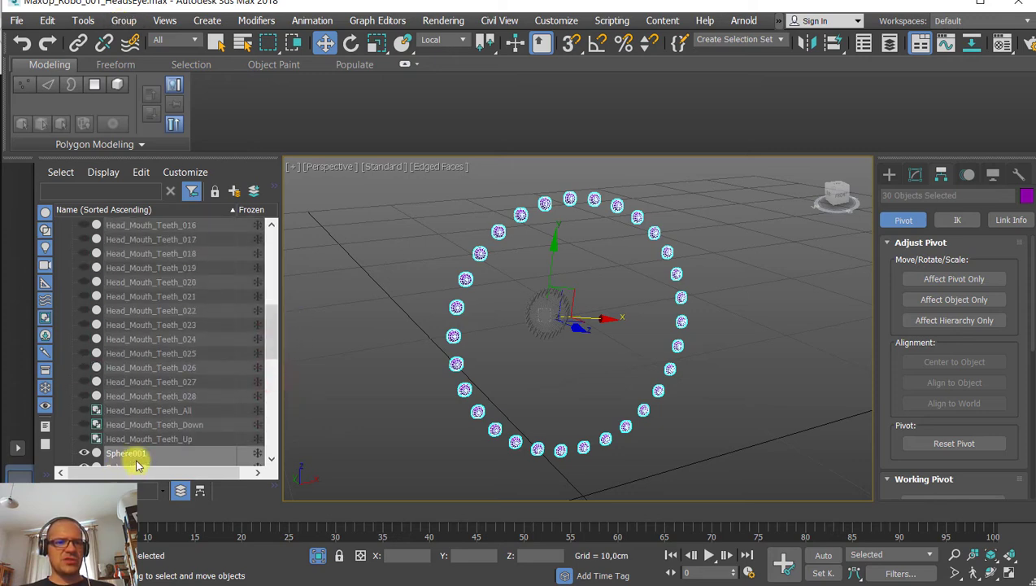
scroll(273, 366, down, 3)
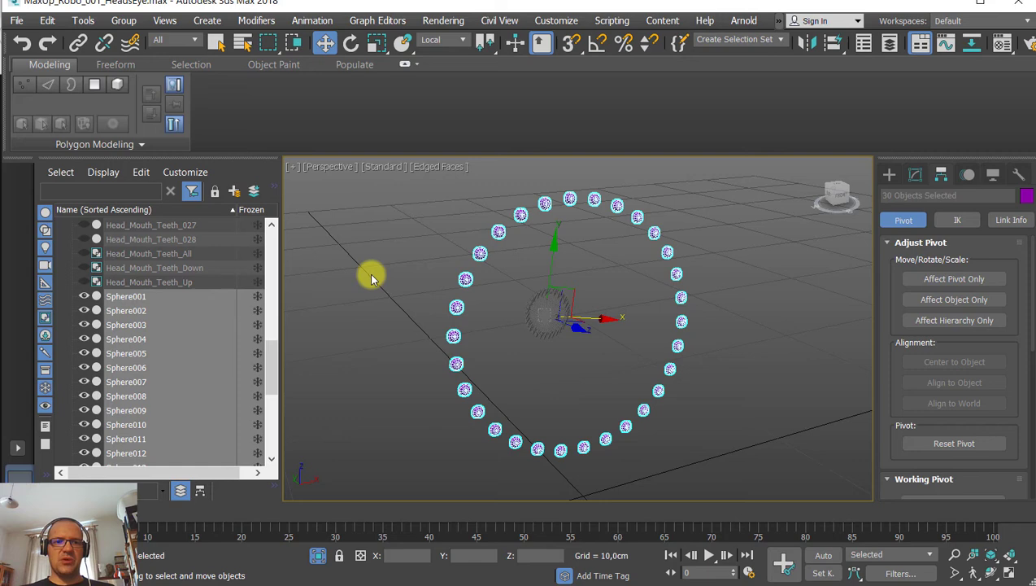
Rename the selected rivets with the base name Head_Eye_Rim_R_Riv_ and automatic numbering.
click(84, 22)
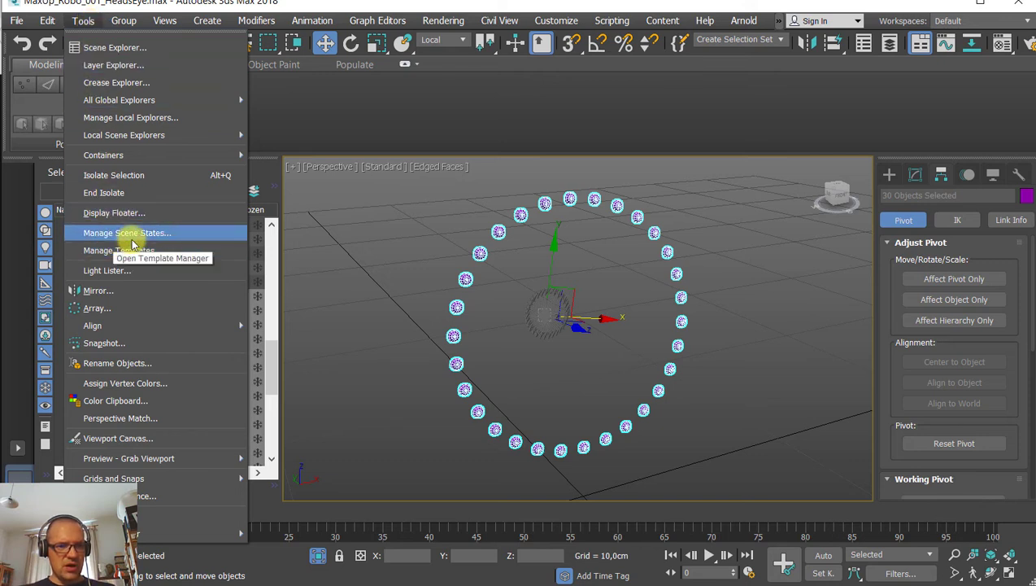
click(107, 362)
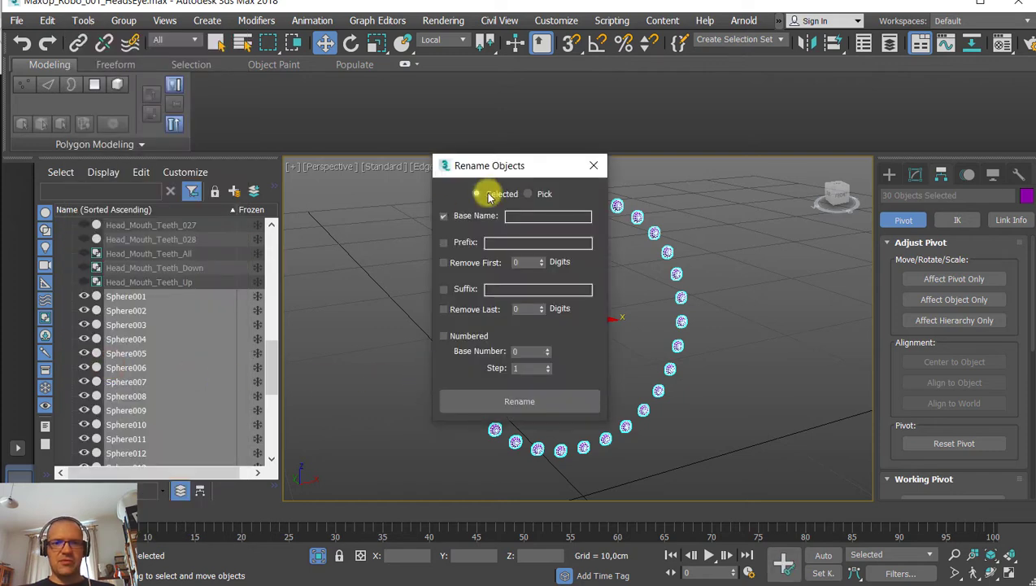
drag(515, 163, 241, 100)
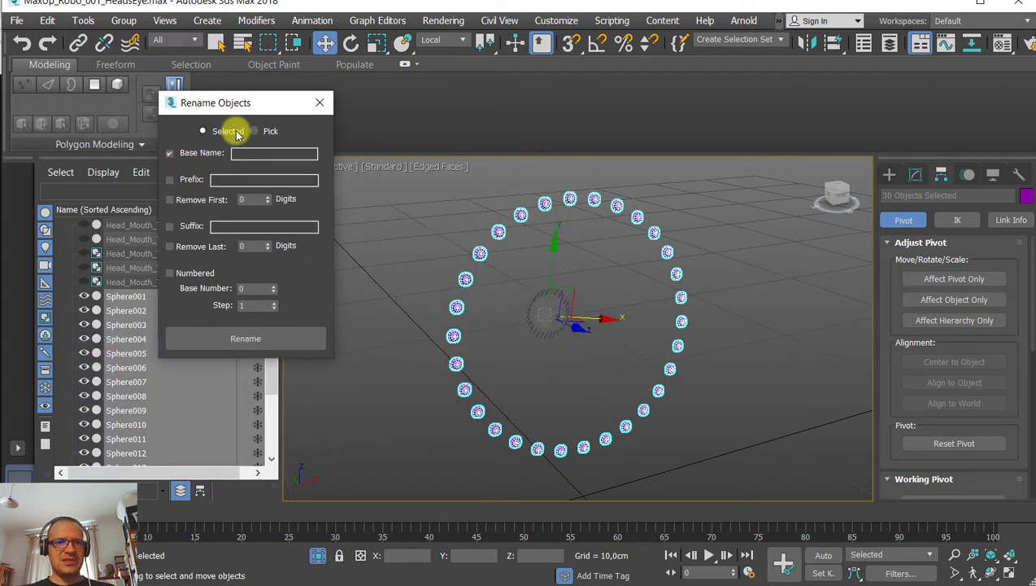
click(251, 152)
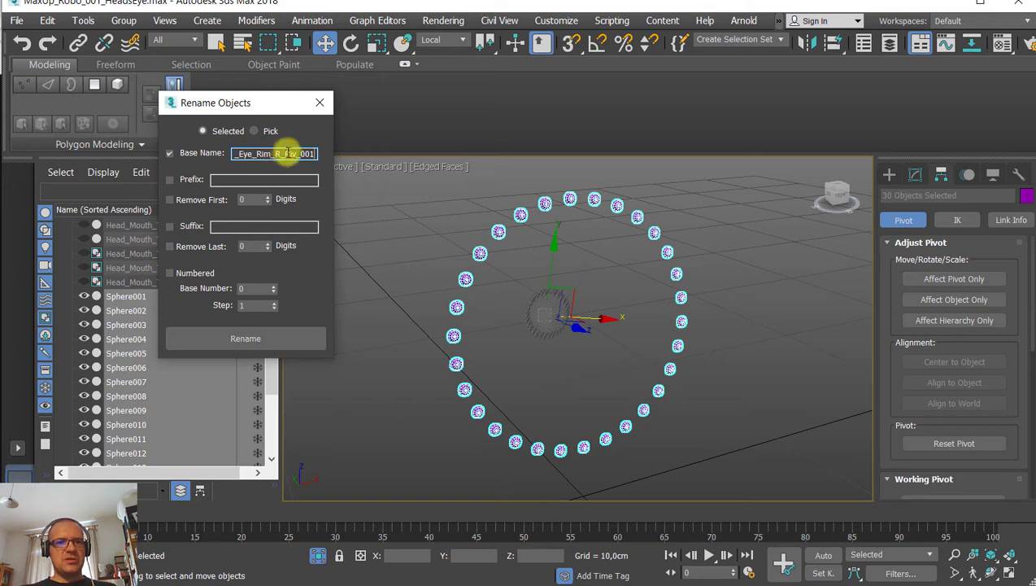
drag(266, 99, 287, 104)
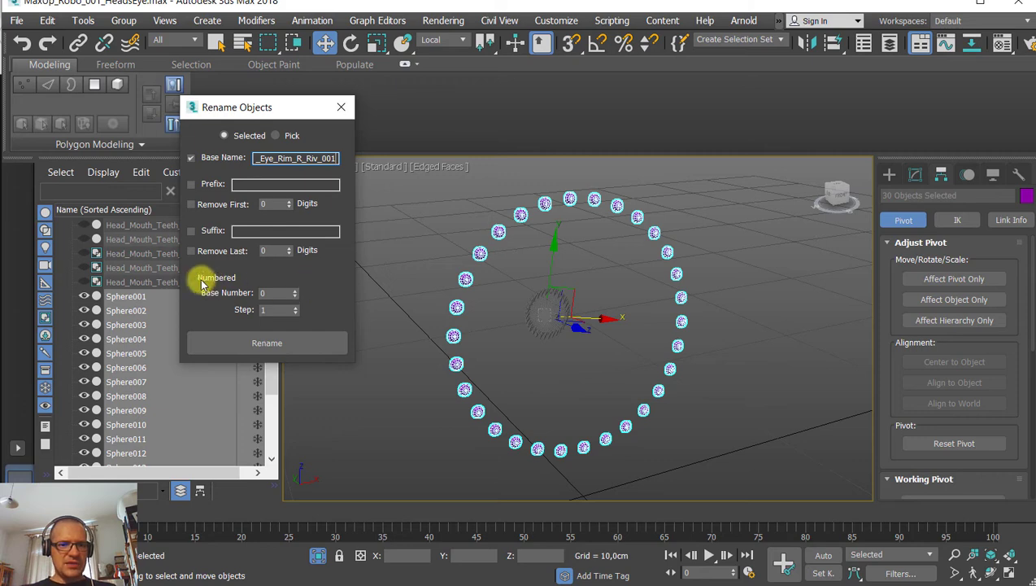
click(284, 341)
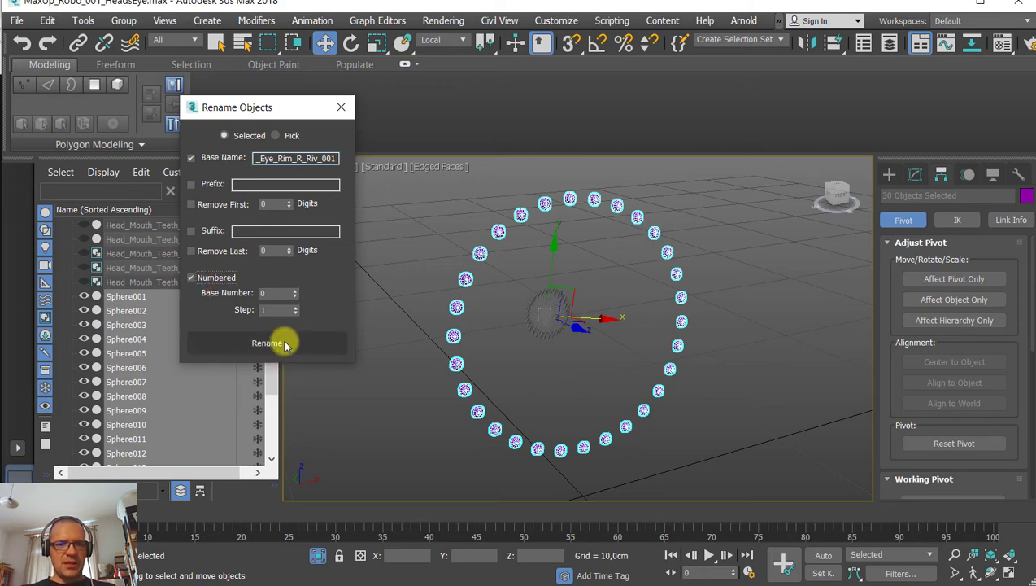
click(333, 157)
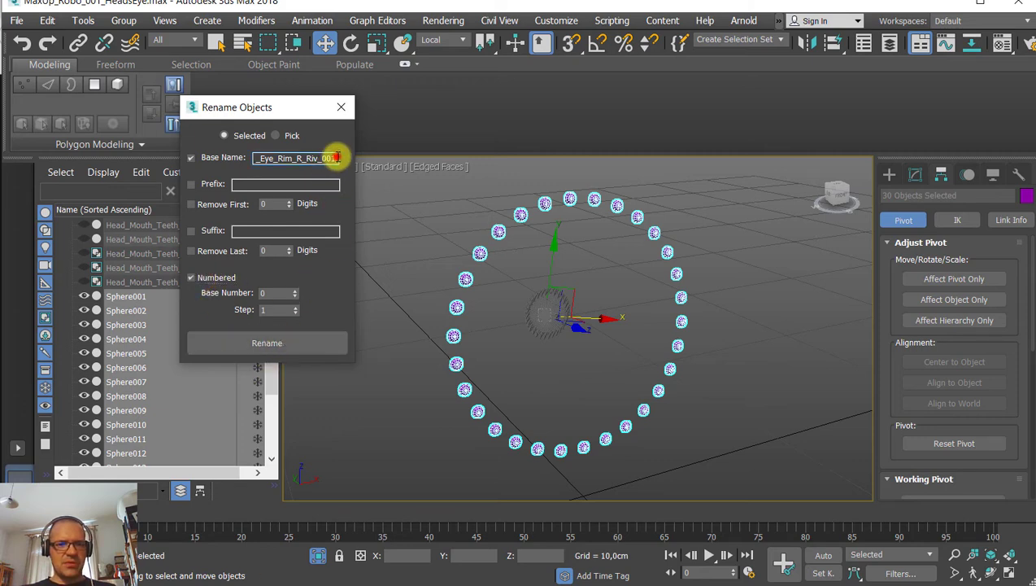
key(BackSpace)
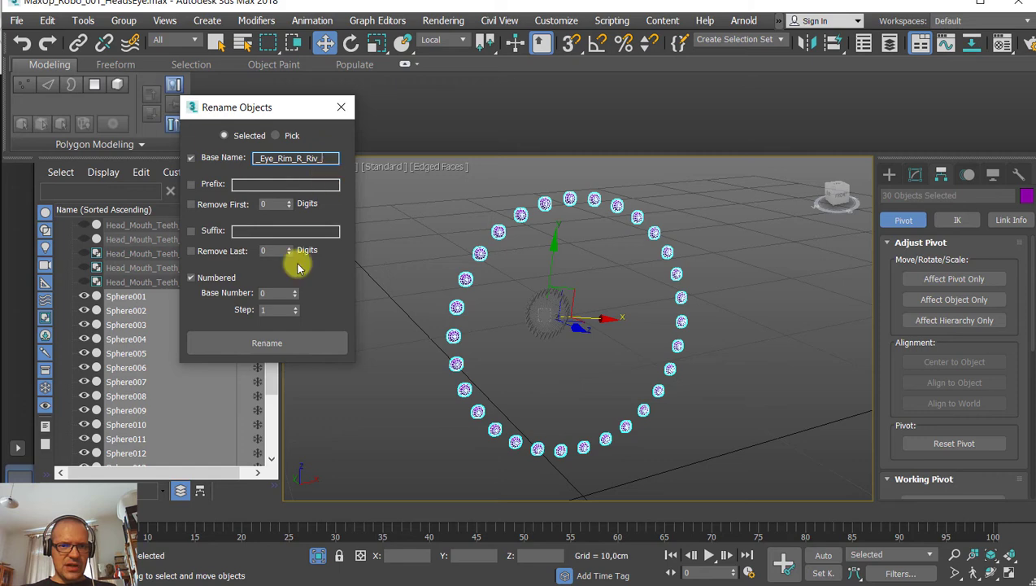
click(260, 346)
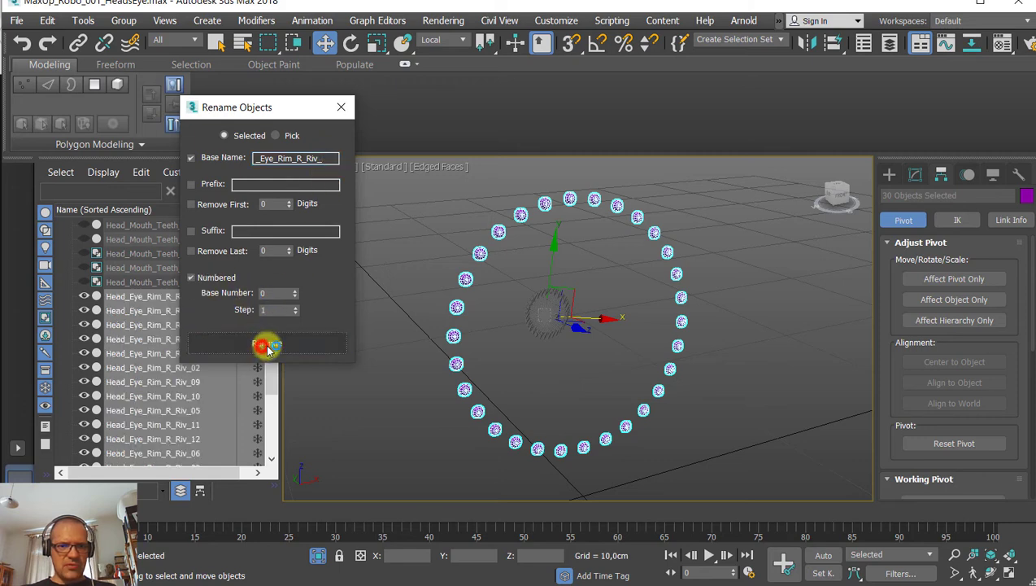
Check the new names of two individual rivets on the ring.
click(681, 201)
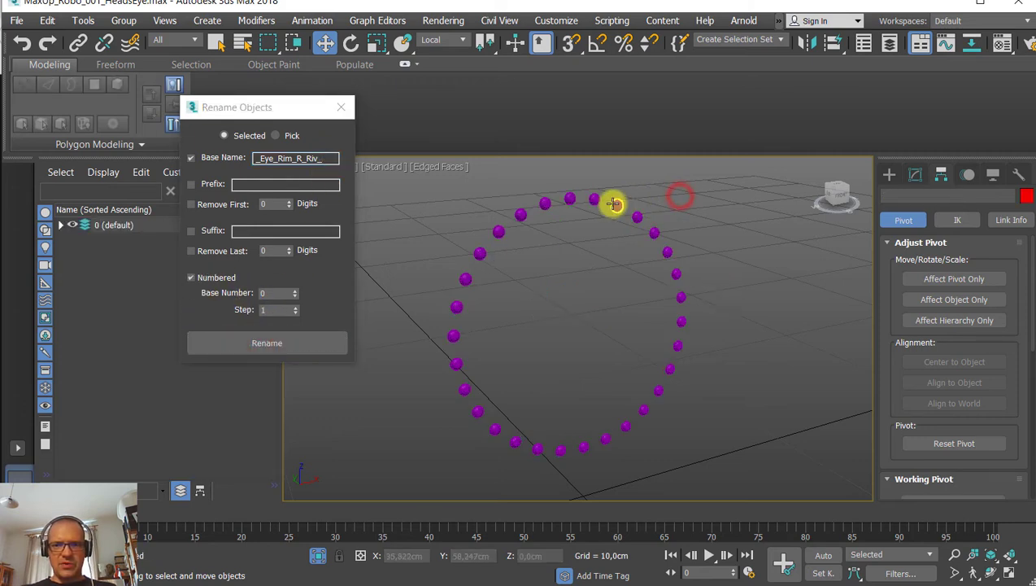
click(616, 205)
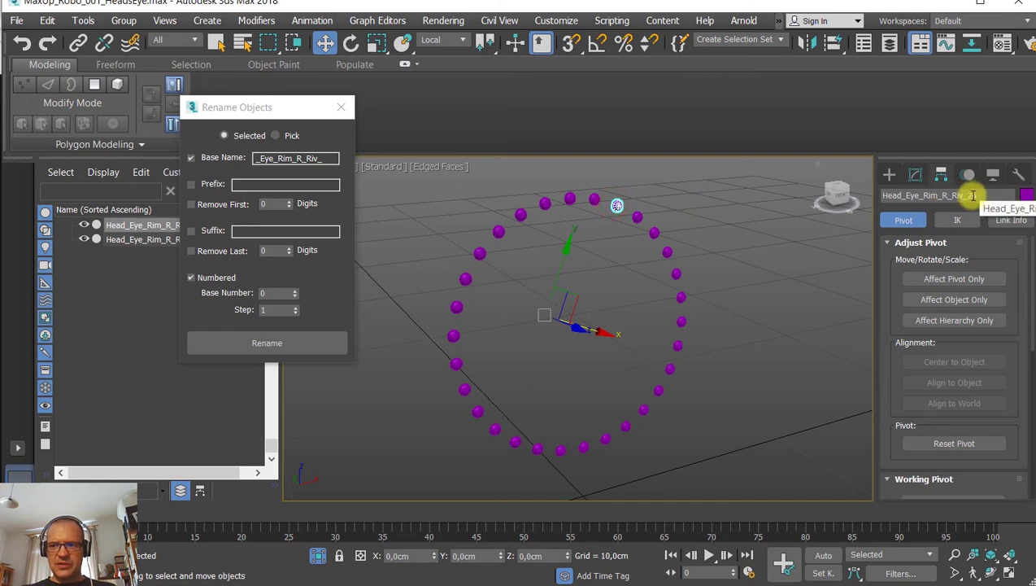
click(677, 345)
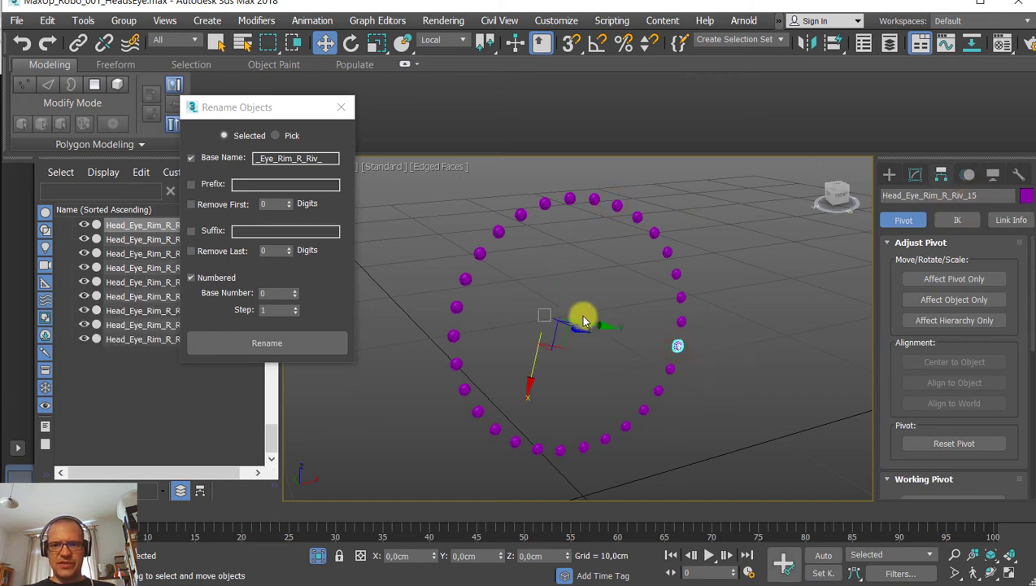
Close the Rename Objects dialog, clear the selection and end the isolation.
drag(301, 104, 313, 101)
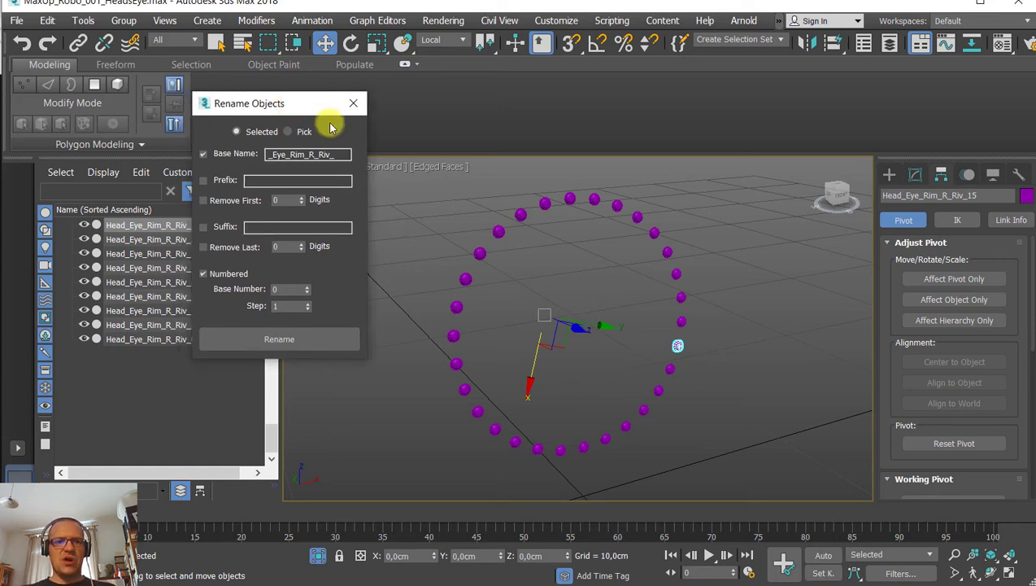
click(353, 103)
click(350, 292)
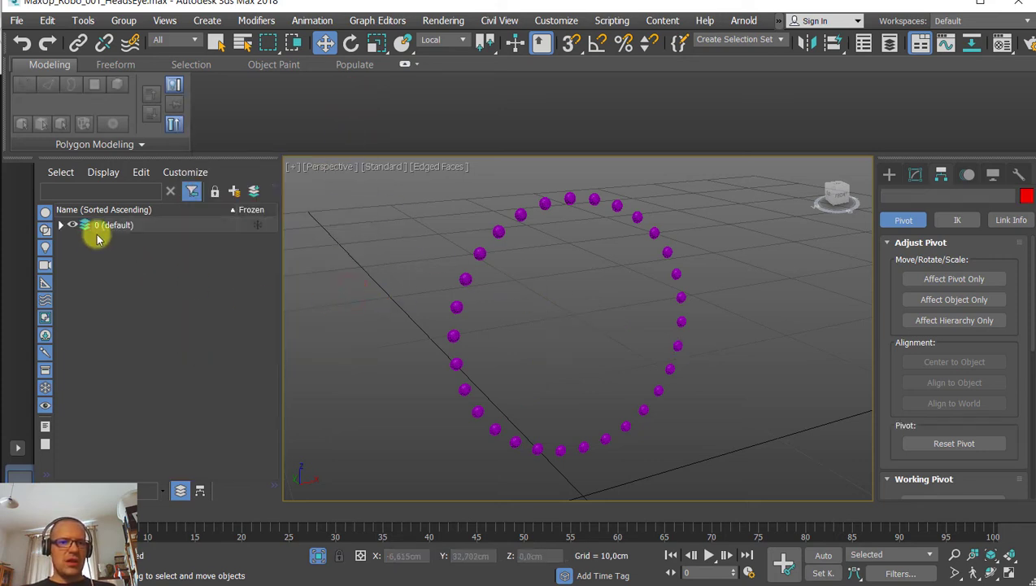
click(317, 554)
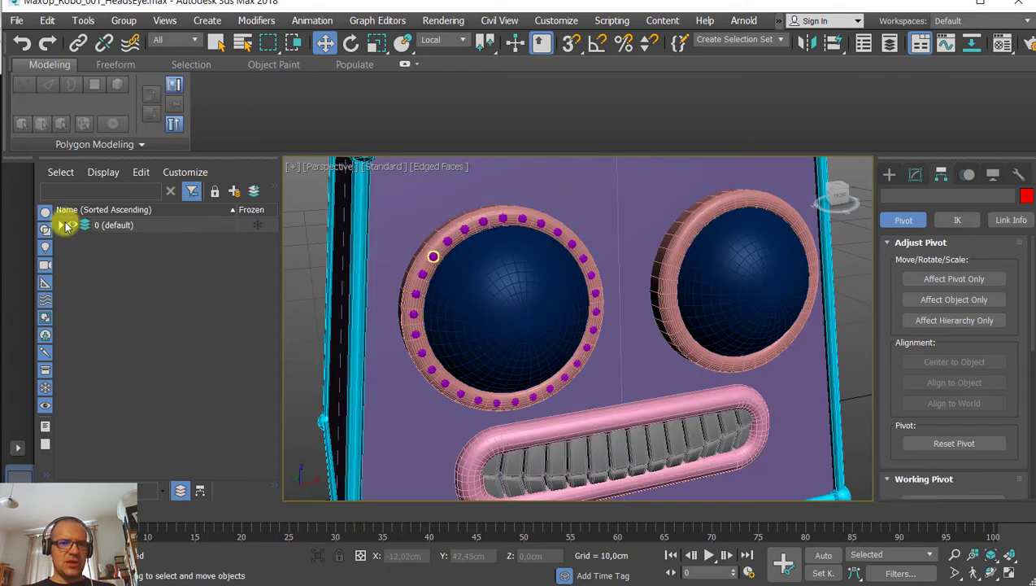
Expand the default layer and review the renamed rivets in the object list.
click(63, 225)
scroll(176, 337, down, 3)
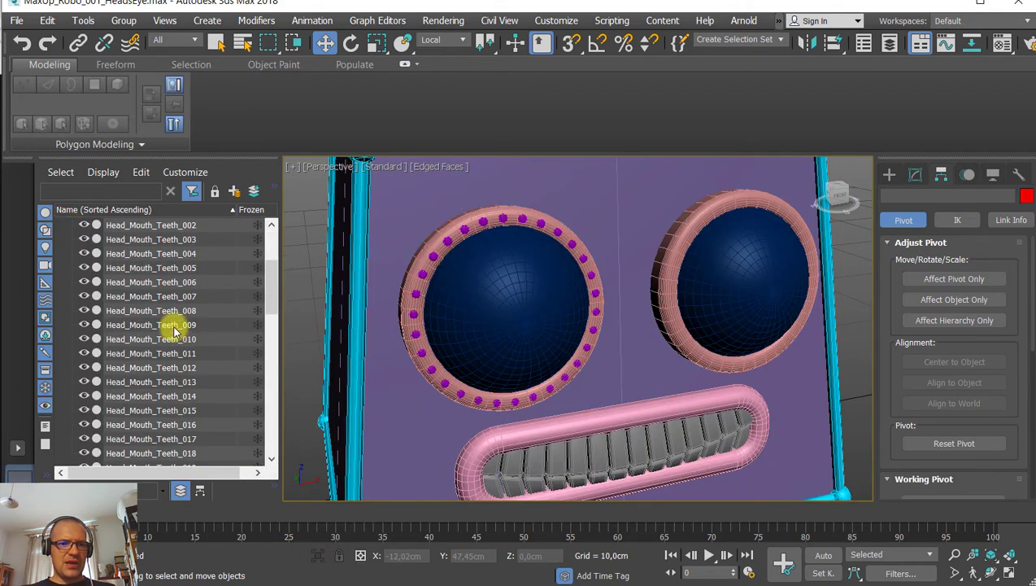
scroll(174, 309, up, 1)
scroll(173, 330, down, 5)
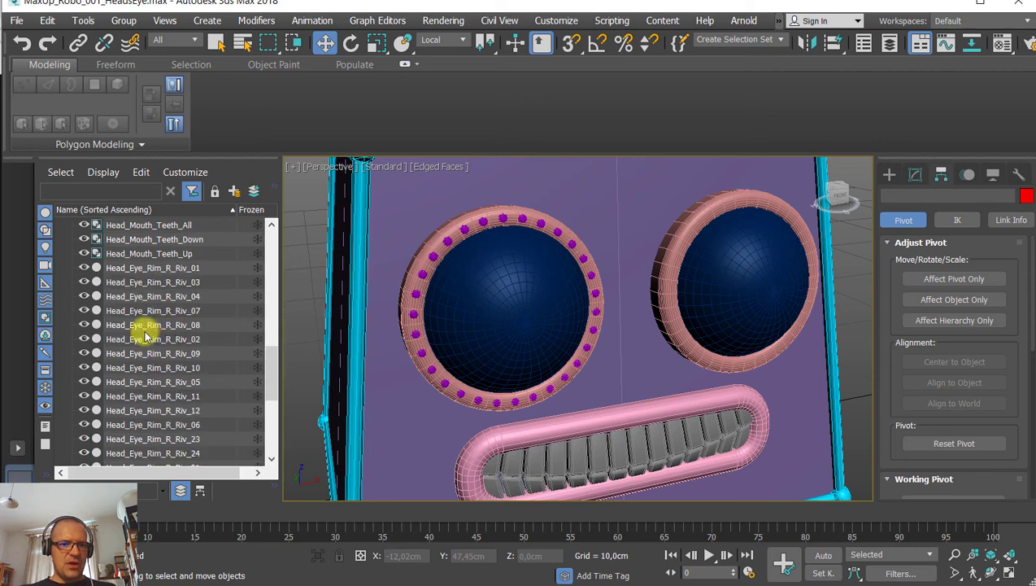
scroll(146, 336, down, 2)
scroll(185, 374, down, 2)
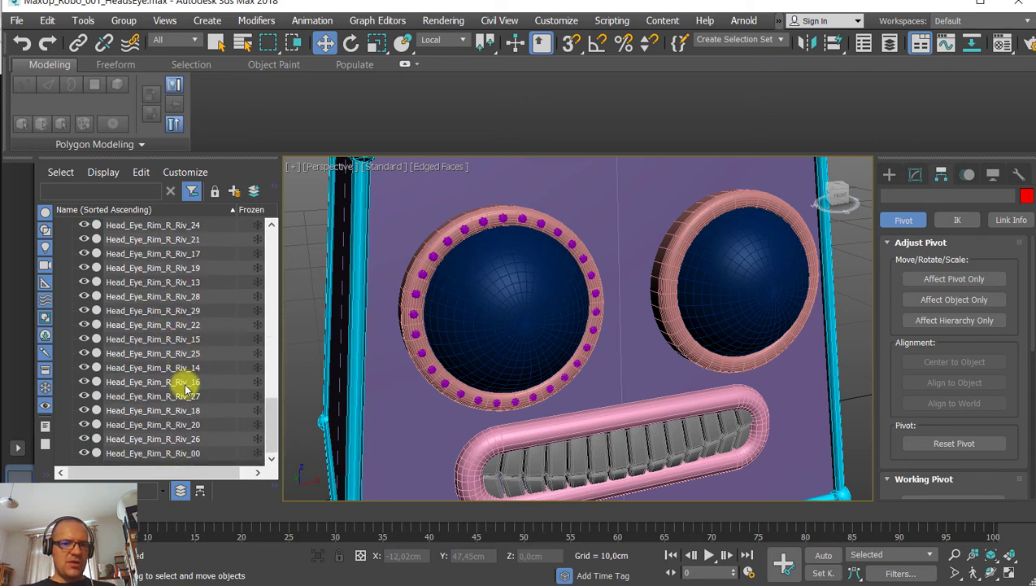
scroll(186, 390, up, 8)
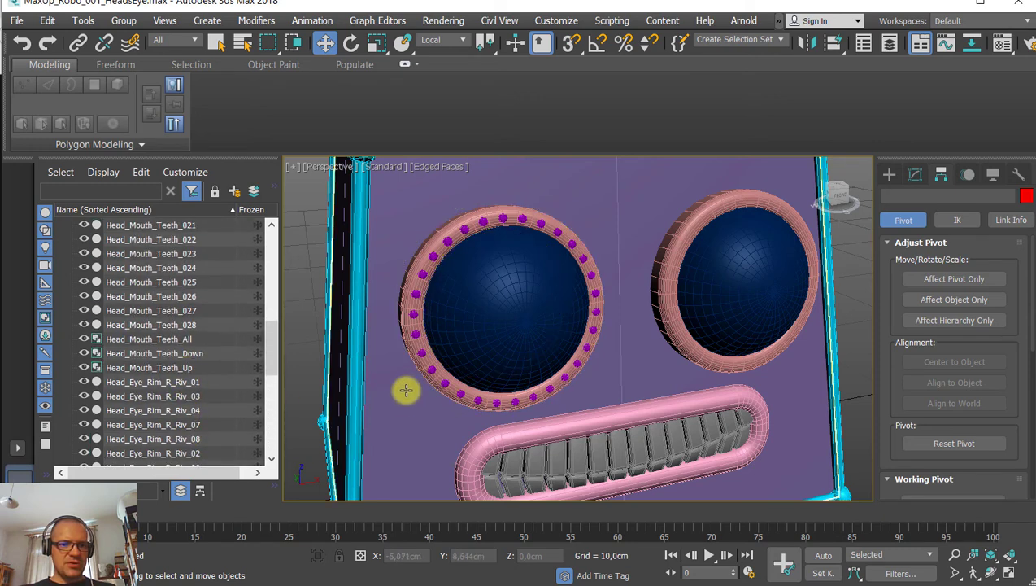
Select one rivet on the right eye rim, extend the selection to all similar rivets and isolate them.
click(447, 242)
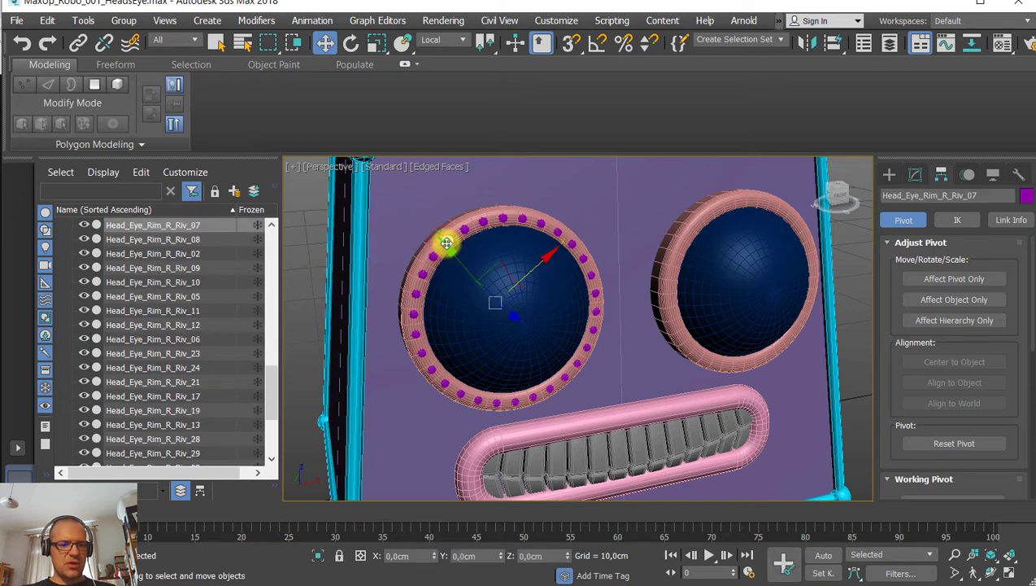
key(ctrl+q)
key(alt+q)
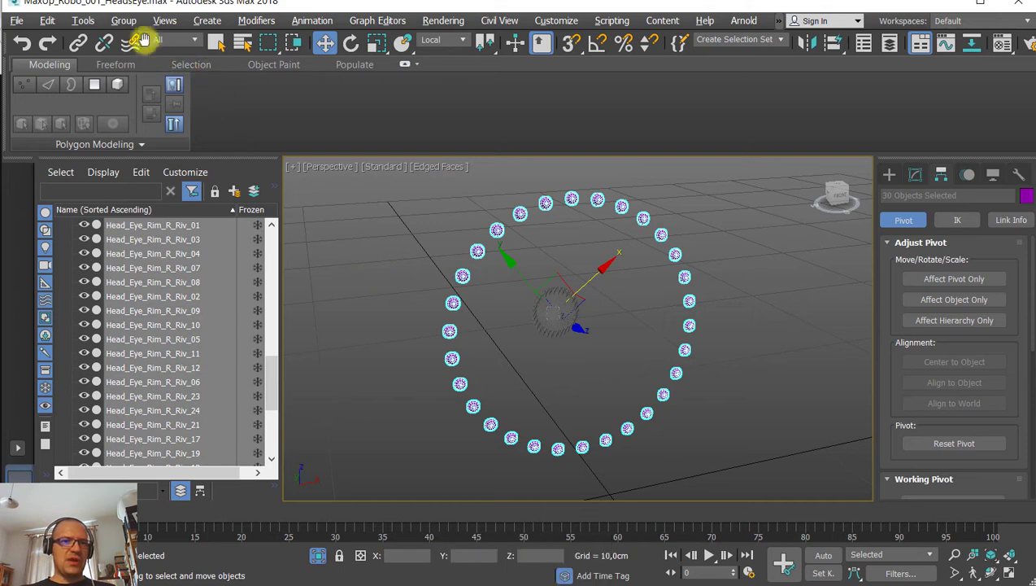
Group the isolated rivets as Head_Eye_Rim_R_Riv and bring back the rest of the head.
click(124, 20)
click(138, 45)
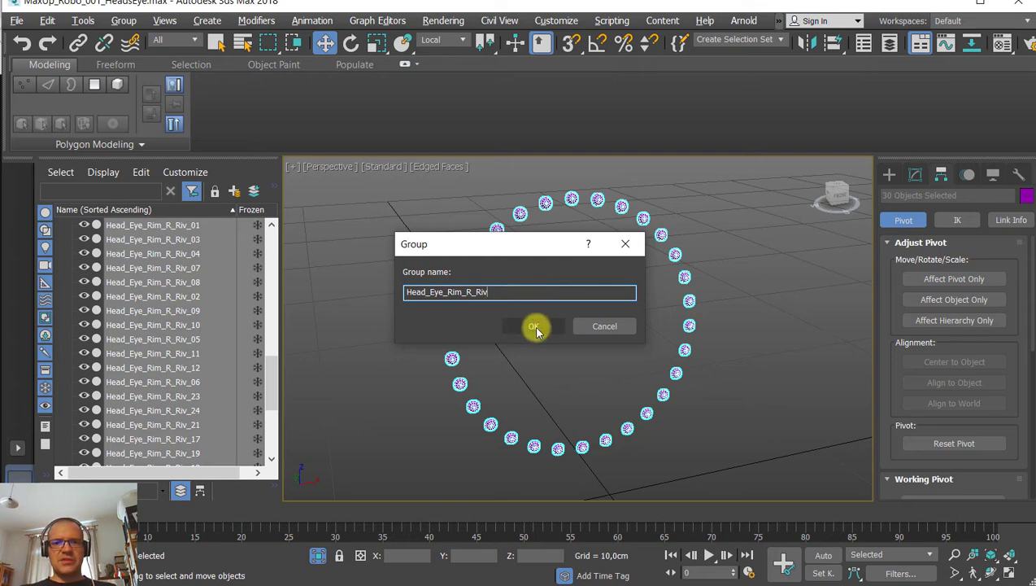
click(533, 327)
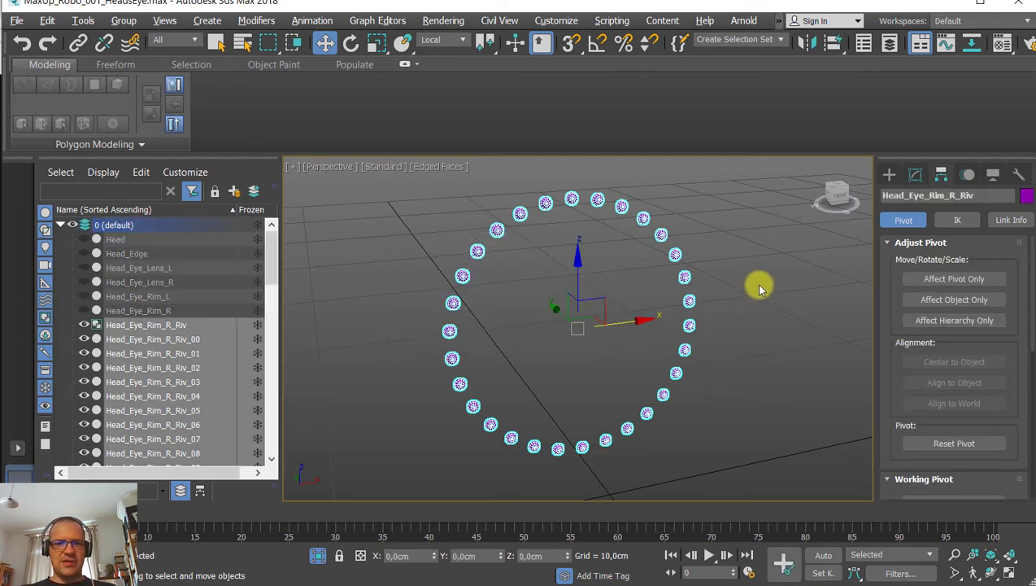
click(318, 555)
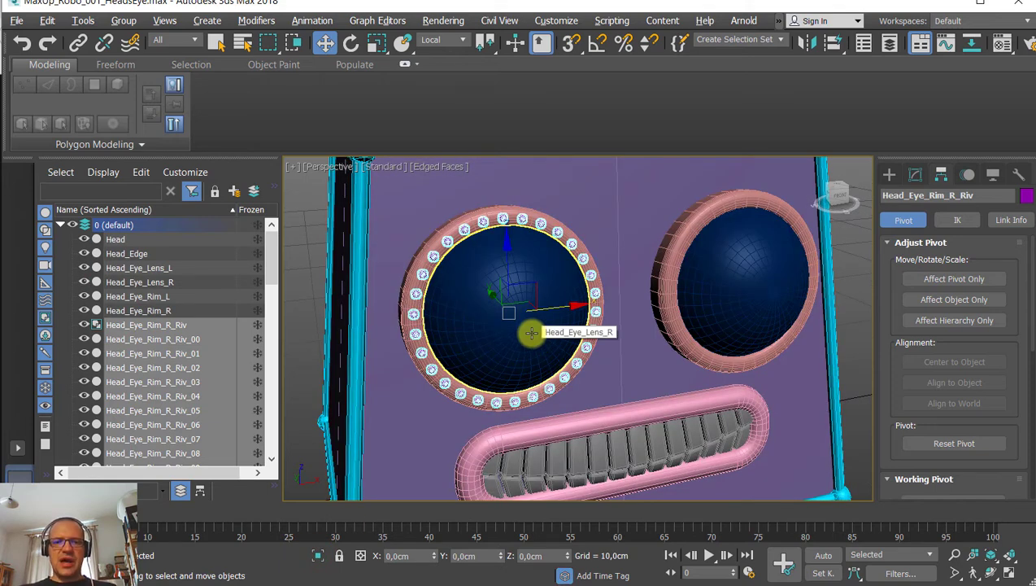
Clone the rivet group along X toward the left eye as one copy named Head_Eye_Rim_R_Riv001.
mouse_move(566, 305)
shift+mouse_down()
mouse_move(665, 295)
mouse_move(649, 320)
shift+mouse_up()
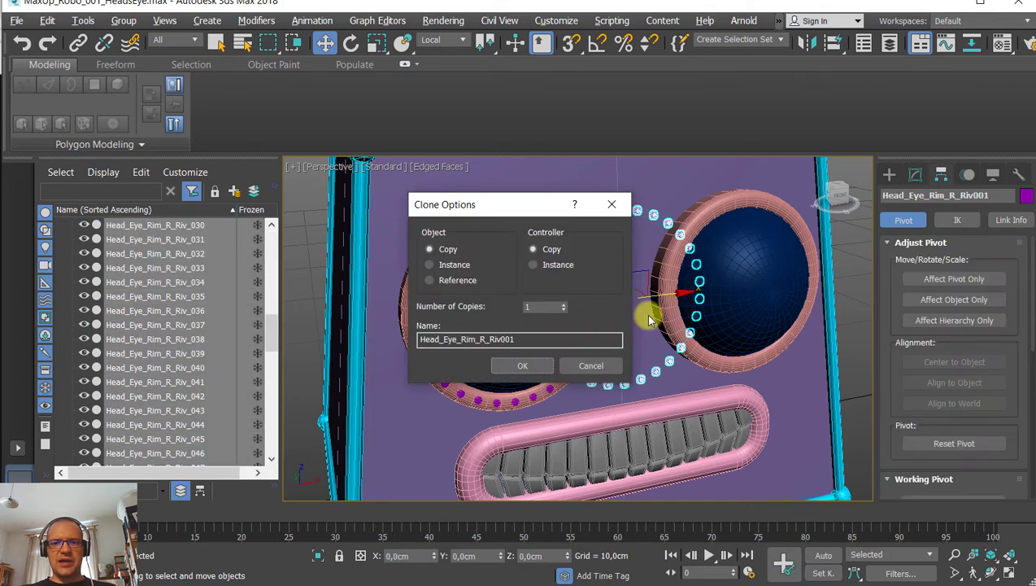
click(537, 364)
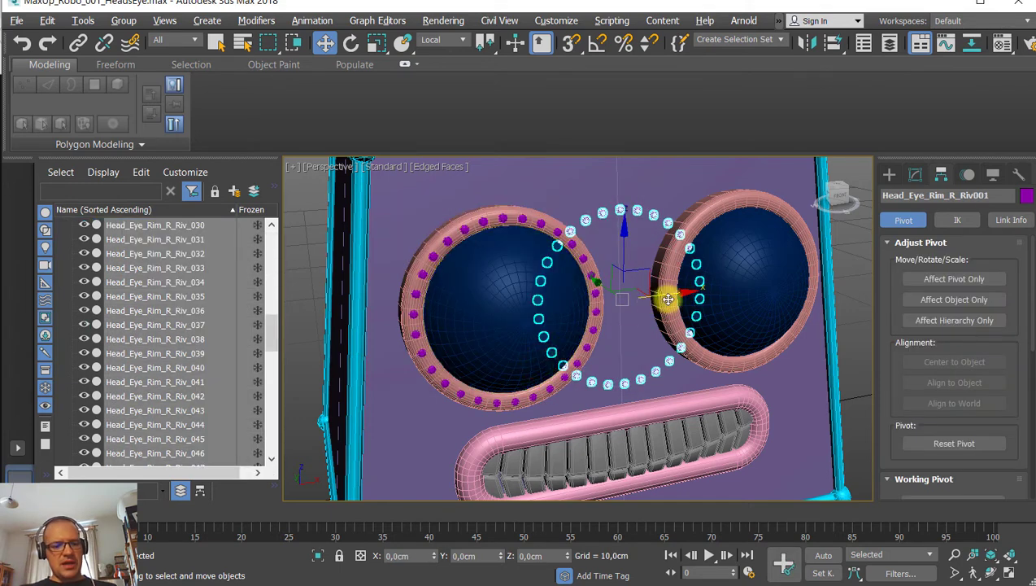
Try to Quick Align the copied rivet group to the left eye rim.
key(shift+a)
click(761, 198)
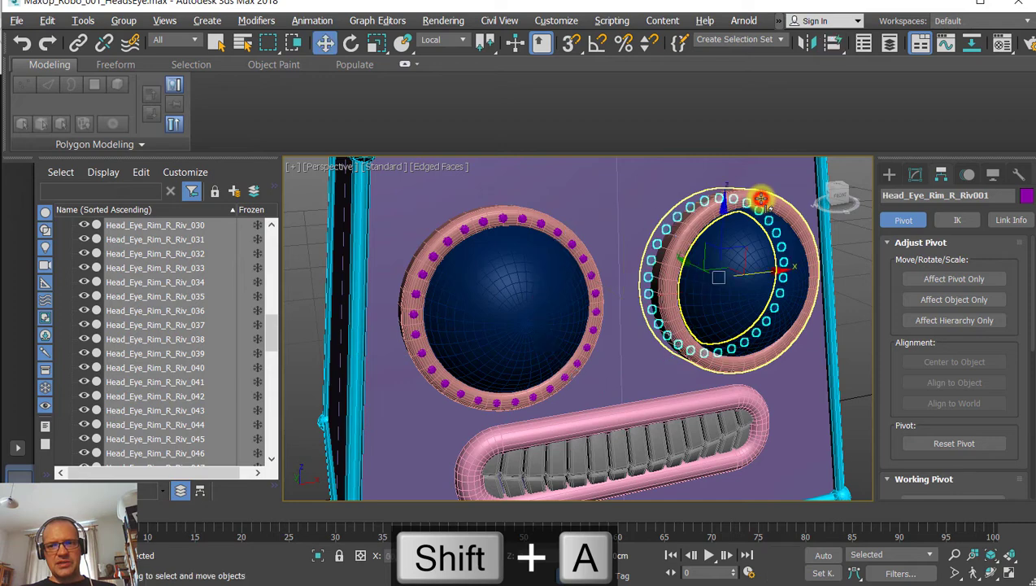
mouse_move(749, 285)
alt+middle_down()
mouse_move(740, 324)
mouse_move(775, 324)
mouse_move(720, 336)
alt+middle_up()
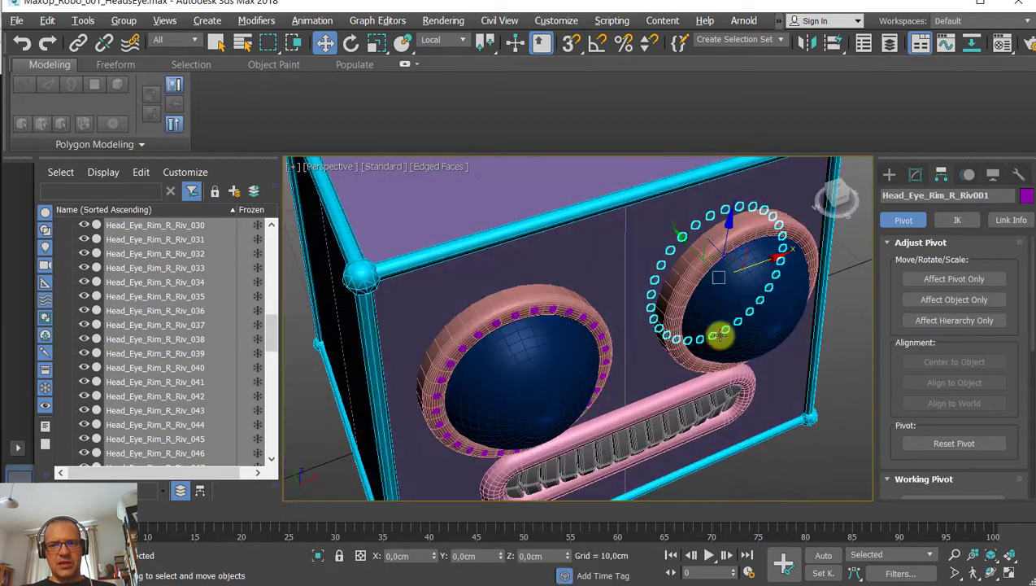
Try to move the copied rivet group by hand until it sits on the left eye rim's front face.
drag(688, 241, 704, 271)
scroll(728, 264, up, 3)
alt+middle_drag(722, 278, 604, 285)
scroll(604, 285, up, 2)
drag(602, 294, 604, 282)
drag(568, 345, 570, 344)
alt+middle_drag(570, 344, 766, 304)
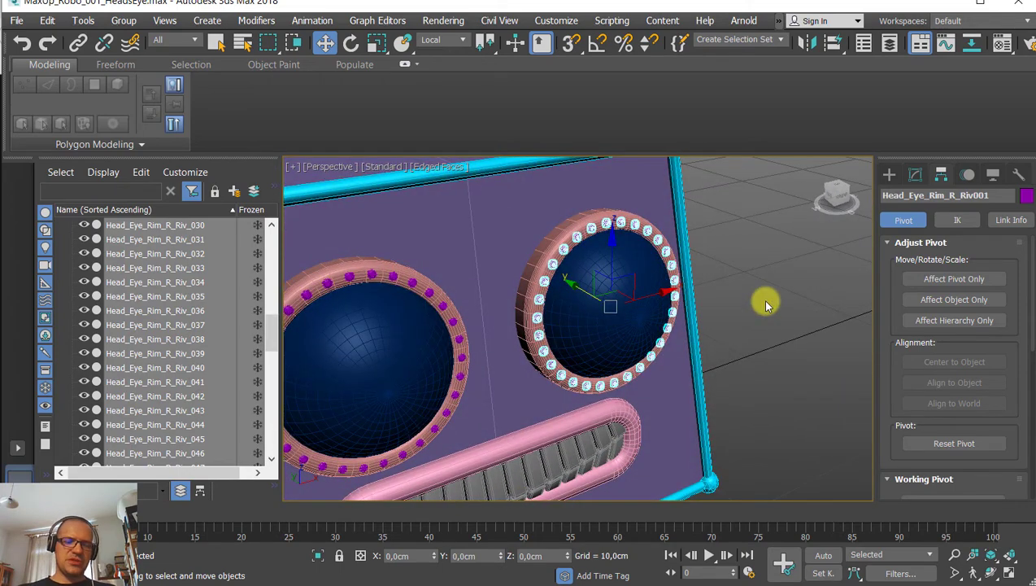
Undo the manual moves and the Quick Align of the copied rivet group.
key(ctrl+z)
key(ctrl+z)
key(ctrl+z)
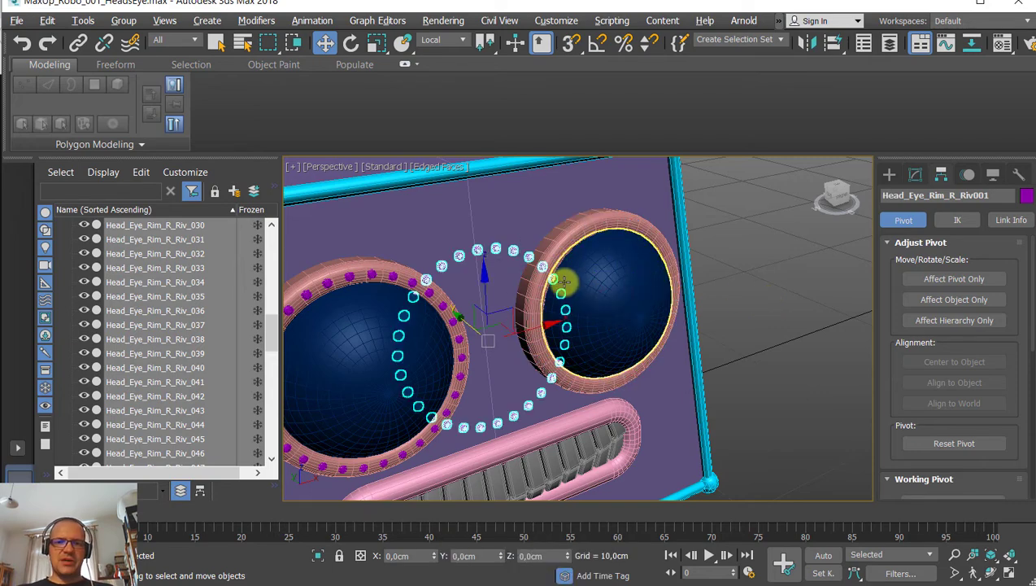
Quick Align the copied rivet group to the left eye rim, Head_Eye_Rim_L.
alt+middle_drag(559, 284, 585, 280)
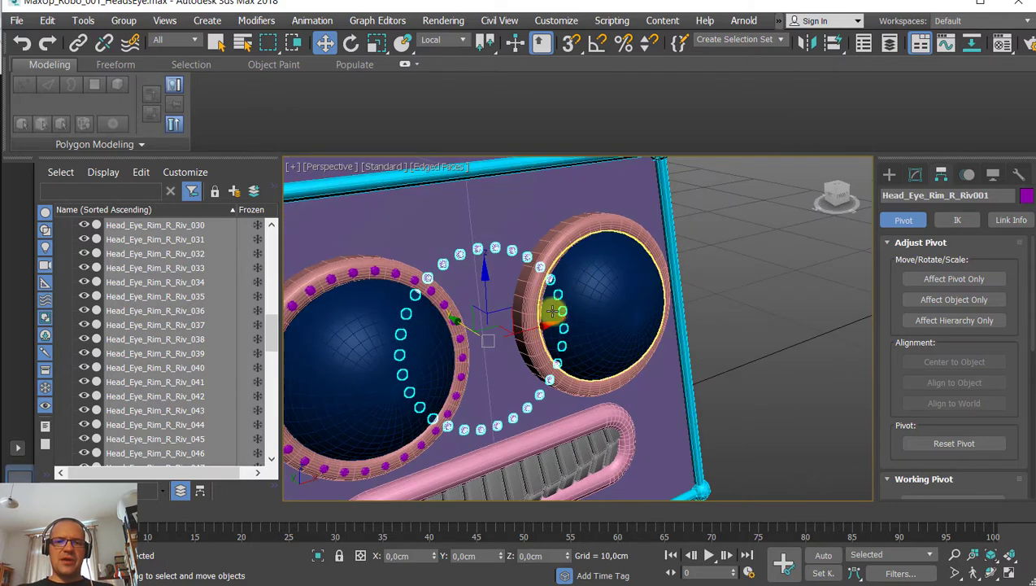
alt+middle_drag(504, 347, 523, 382)
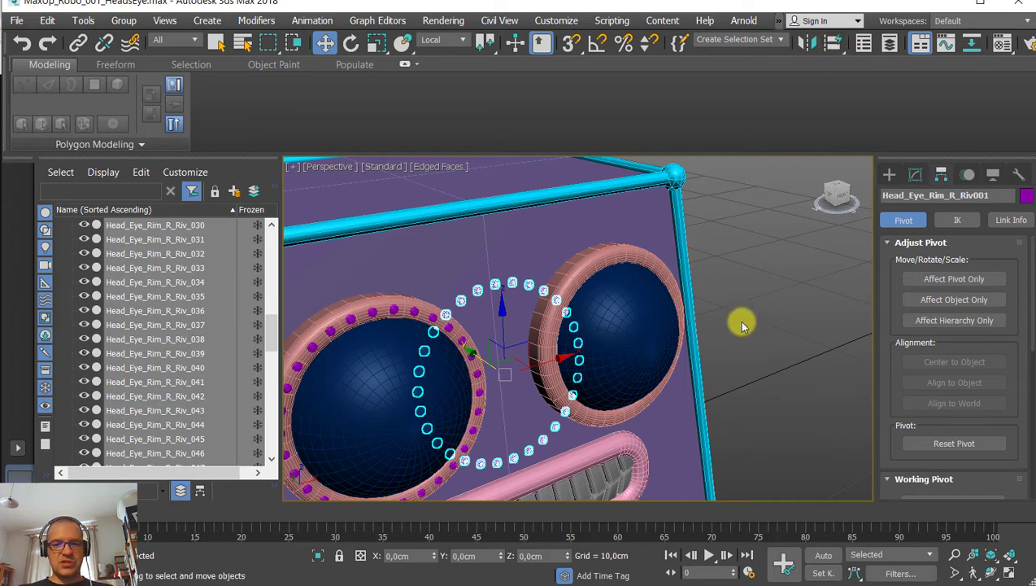
key(shift+a)
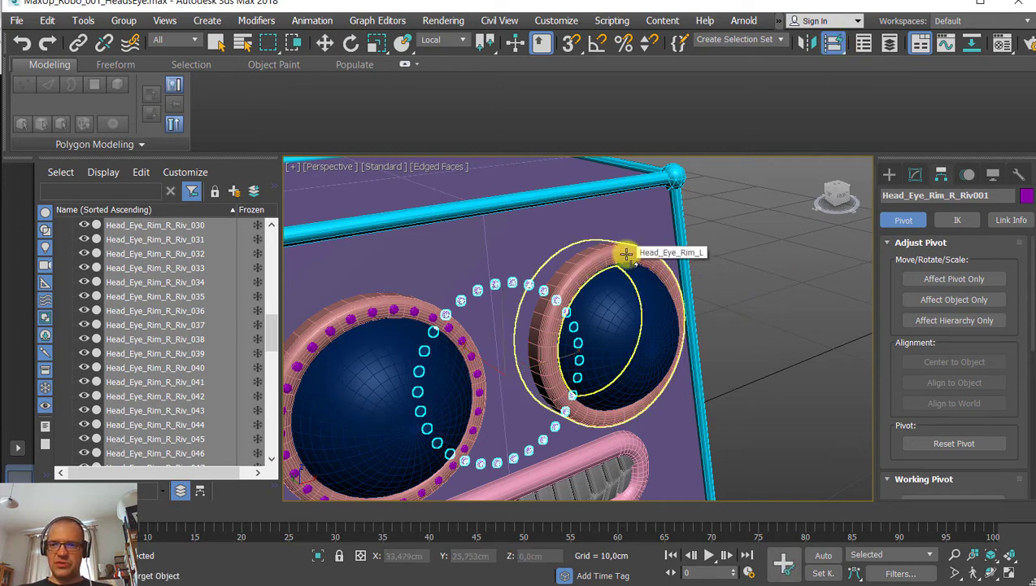
click(625, 253)
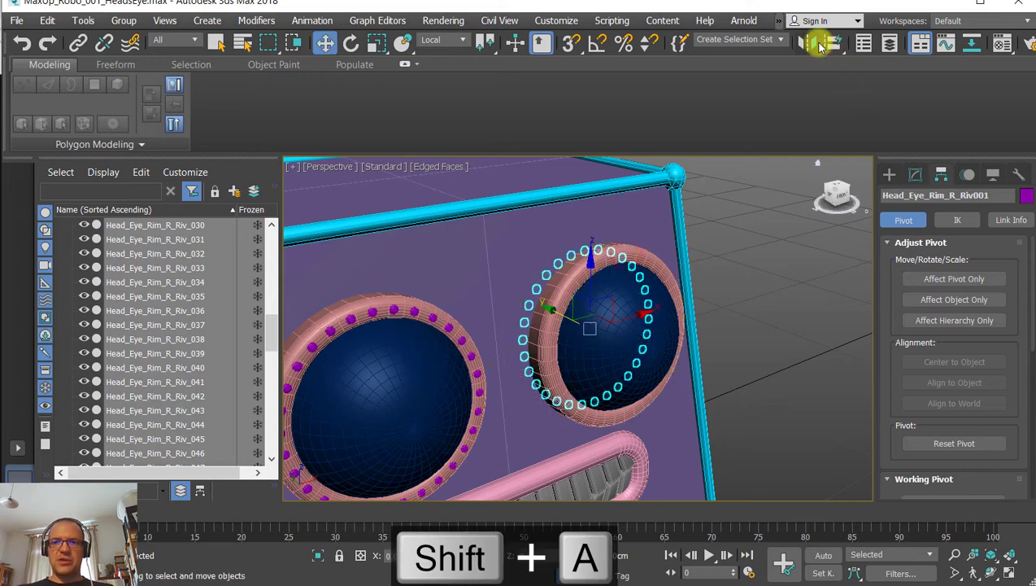
Move the copied rivet group along its local Y axis until the rivets sit on the left eye rim's front face.
alt+middle_drag(652, 307, 608, 315)
right_click(584, 307)
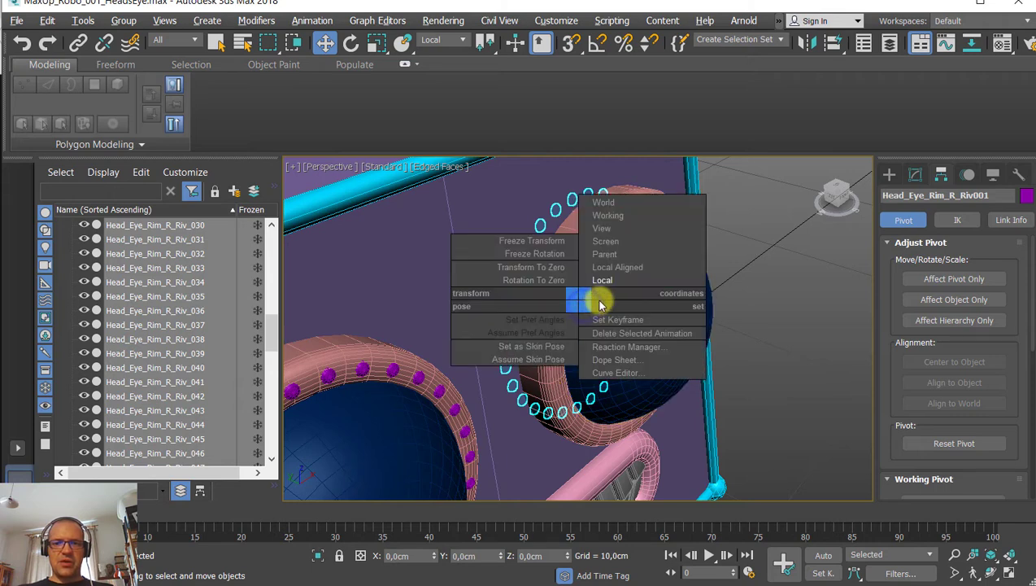
click(608, 279)
drag(596, 305, 578, 318)
mouse_move(578, 318)
alt+middle_down()
mouse_move(631, 293)
mouse_move(586, 301)
mouse_move(592, 324)
alt+middle_up()
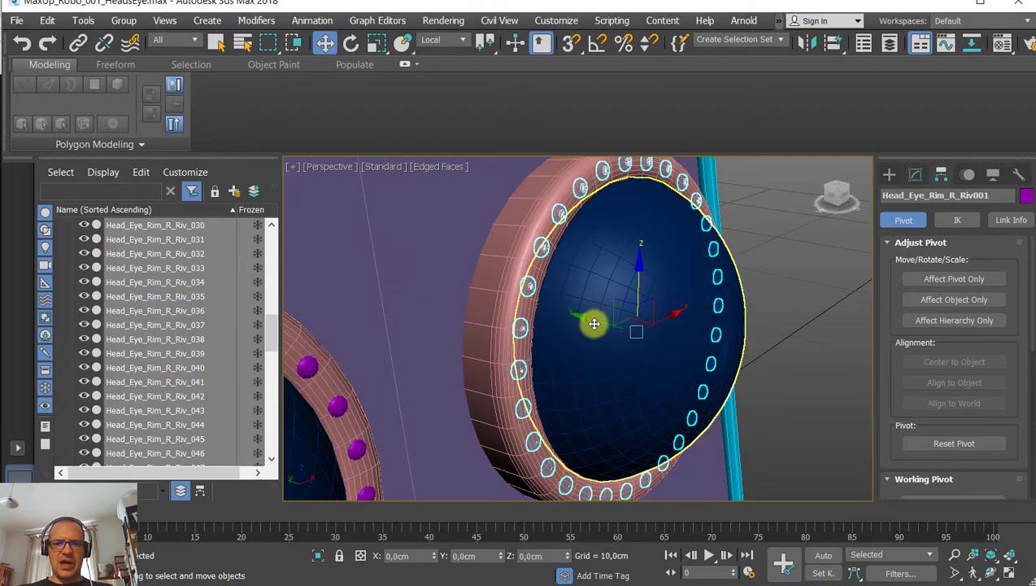
key(F3)
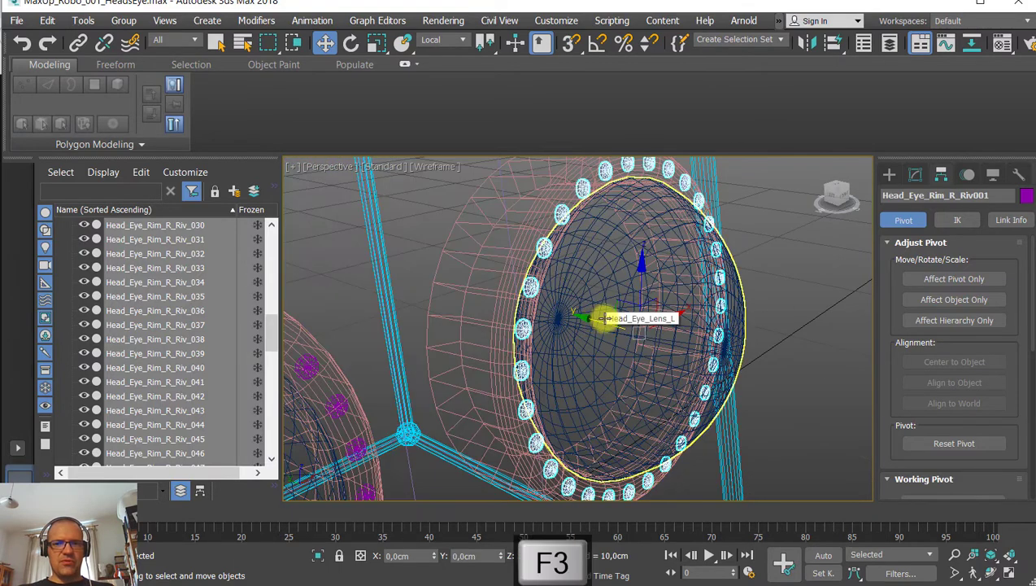
key(F3)
key(F4)
mouse_move(597, 319)
alt+middle_down()
mouse_move(537, 296)
mouse_move(567, 356)
mouse_move(611, 295)
alt+middle_up()
drag(610, 294, 614, 294)
scroll(612, 318, down, 4)
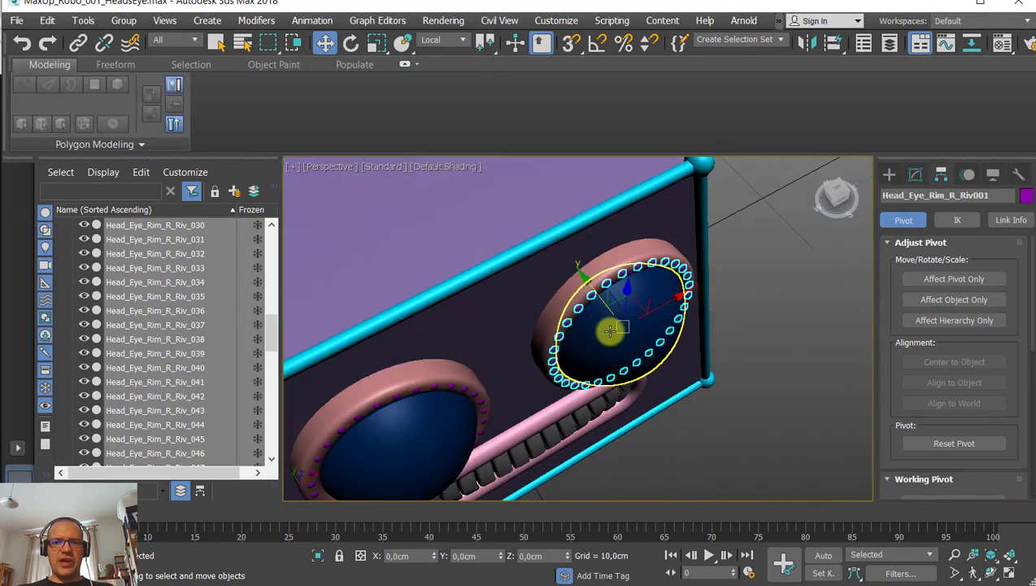
Examine the rivets on both eye rims and the whole head from several angles, with nothing selected.
alt+middle_drag(611, 330, 527, 282)
scroll(435, 329, down, 2)
alt+middle_drag(491, 312, 567, 247)
scroll(537, 253, up, 3)
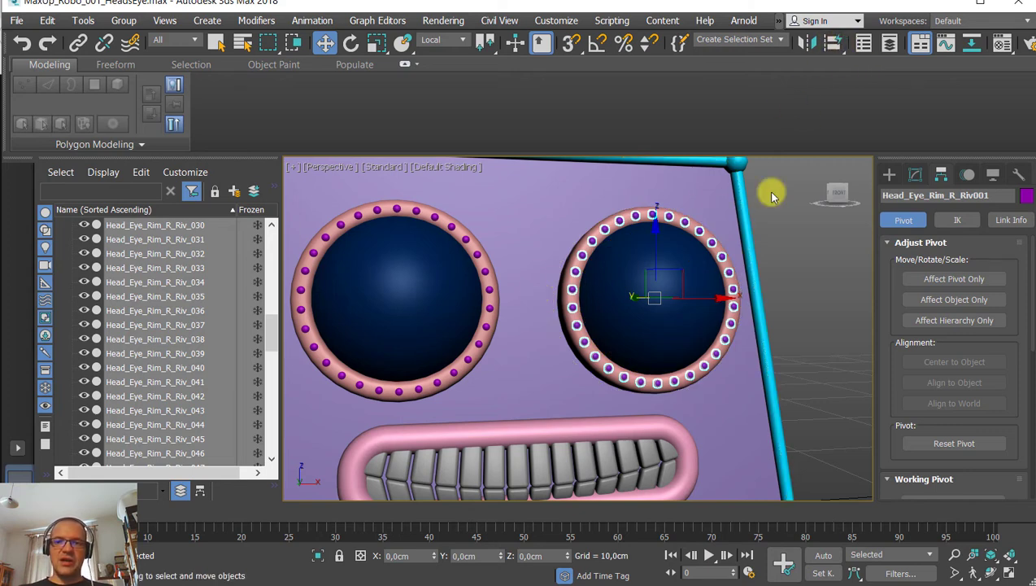
alt+middle_drag(694, 277, 648, 276)
scroll(648, 277, up, 2)
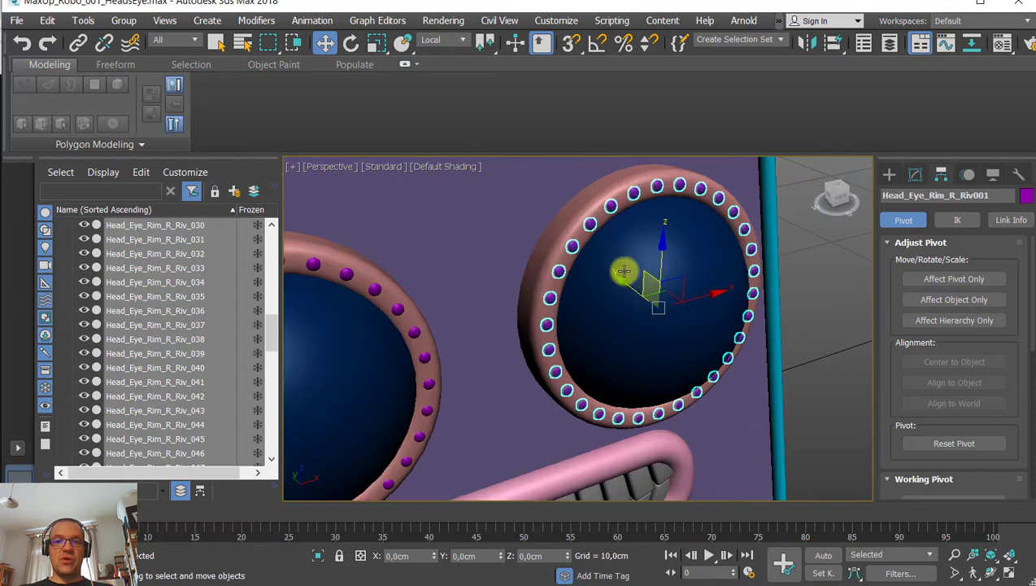
scroll(655, 295, down, 4)
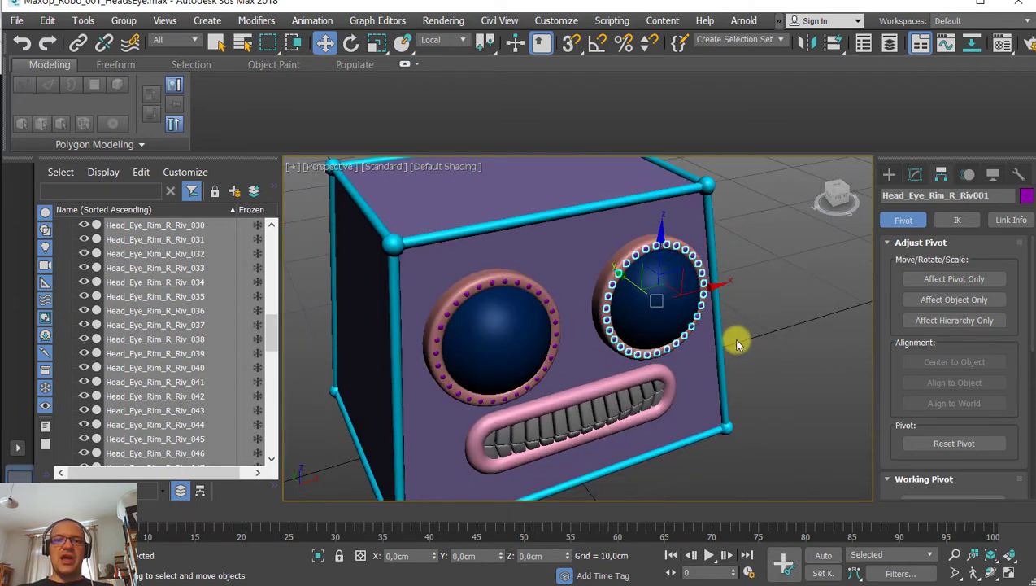
alt+middle_drag(735, 342, 736, 297)
click(774, 300)
scroll(755, 278, down, 3)
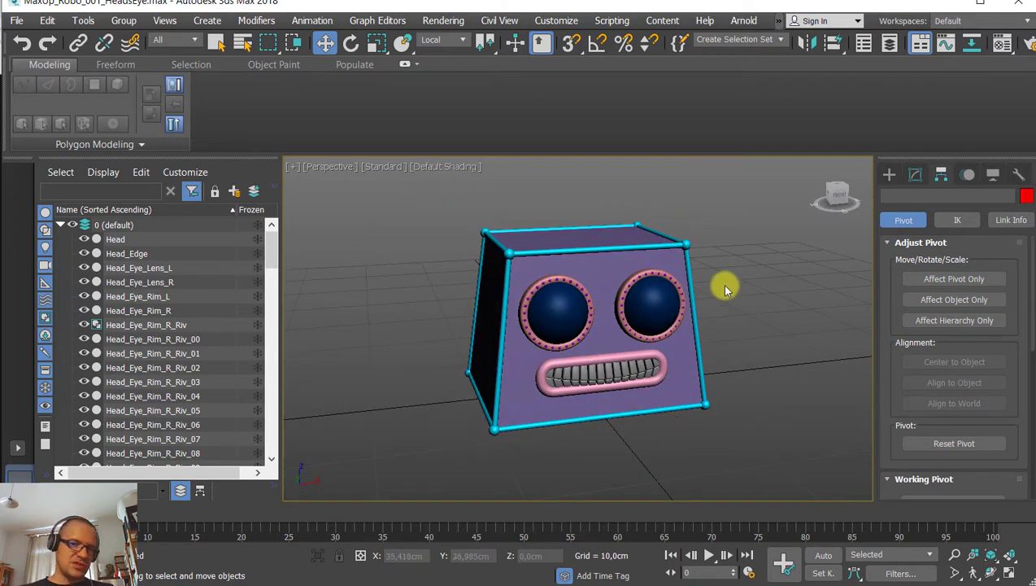
alt+middle_drag(664, 323, 736, 306)
scroll(687, 302, up, 4)
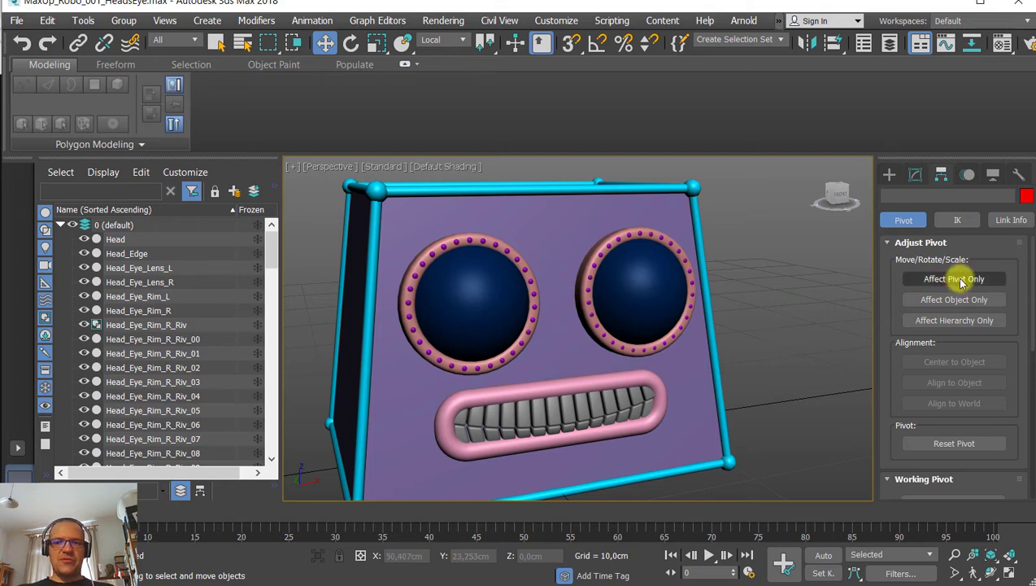
Inspect the Head object's pivot with Affect Pivot Only, and leave that mode again.
click(539, 218)
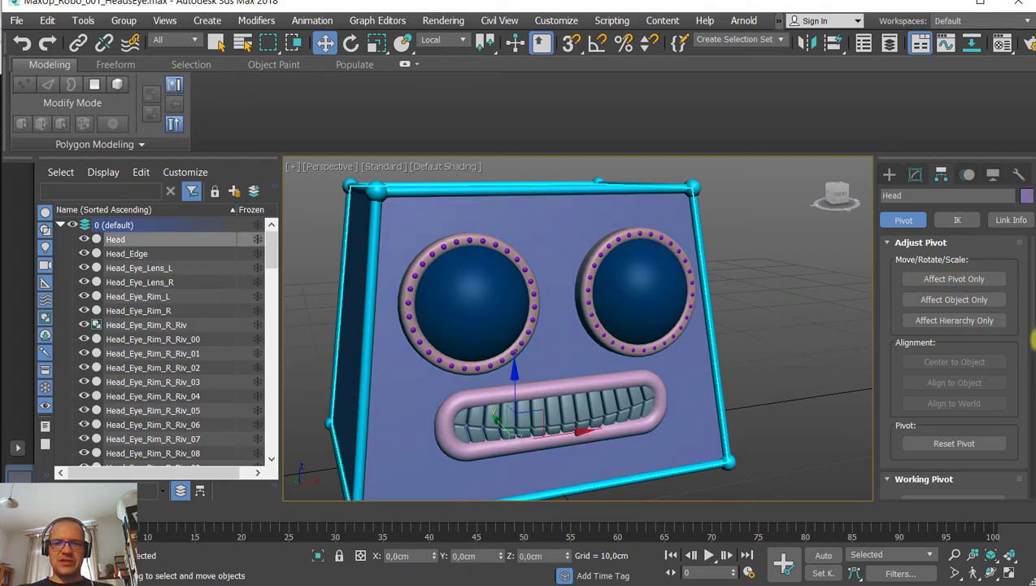
click(954, 279)
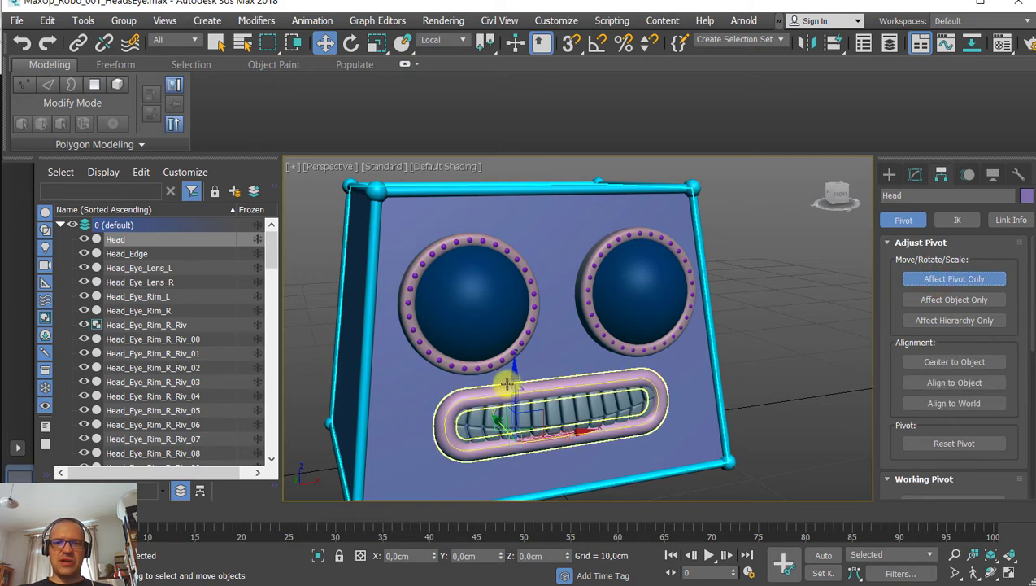
click(935, 281)
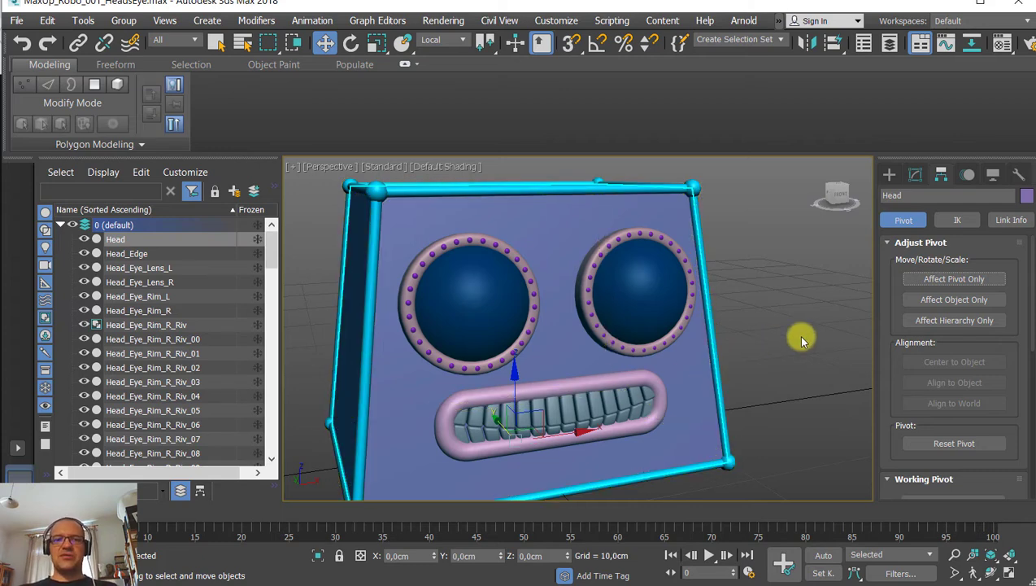
Try Quick Align on the left eye lens with the mouth's teeth as the target, and undo it.
scroll(788, 333, down, 6)
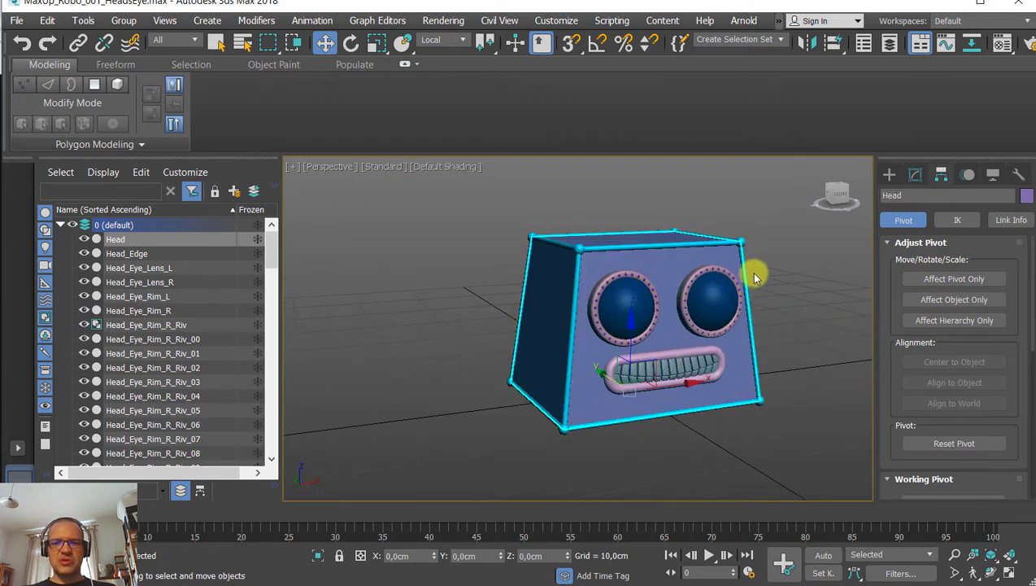
middle_drag(754, 273, 734, 289)
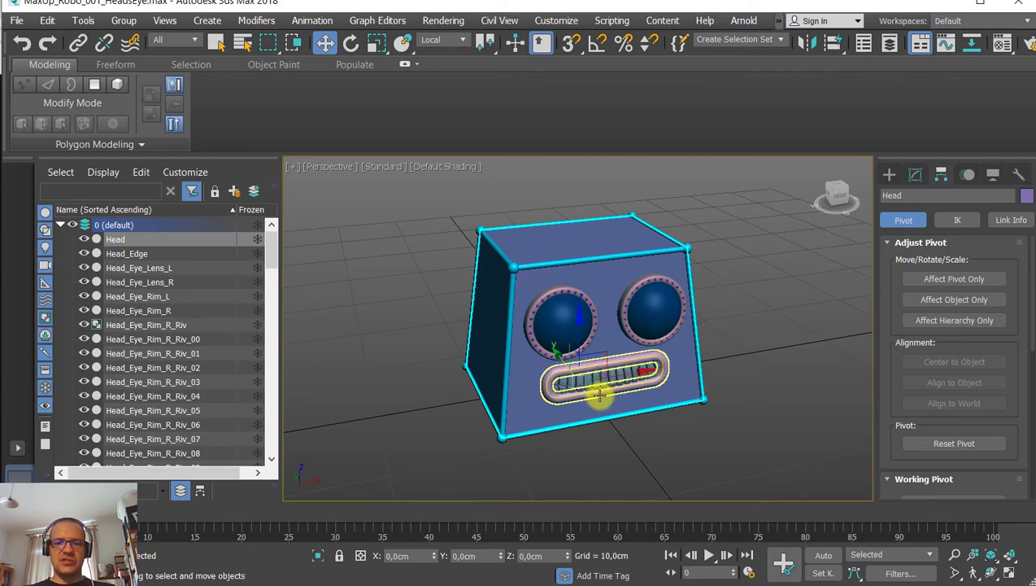
click(651, 312)
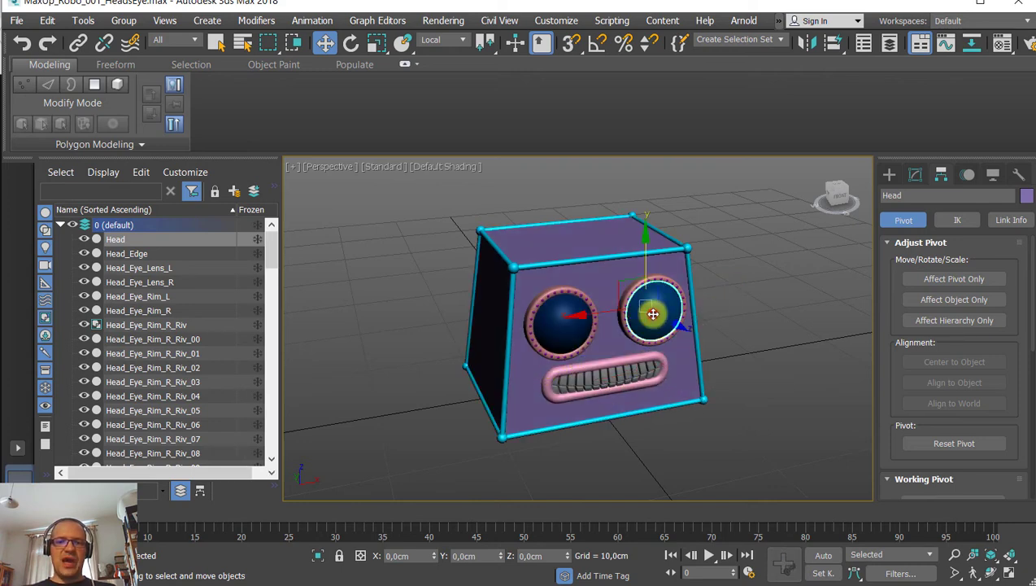
click(831, 43)
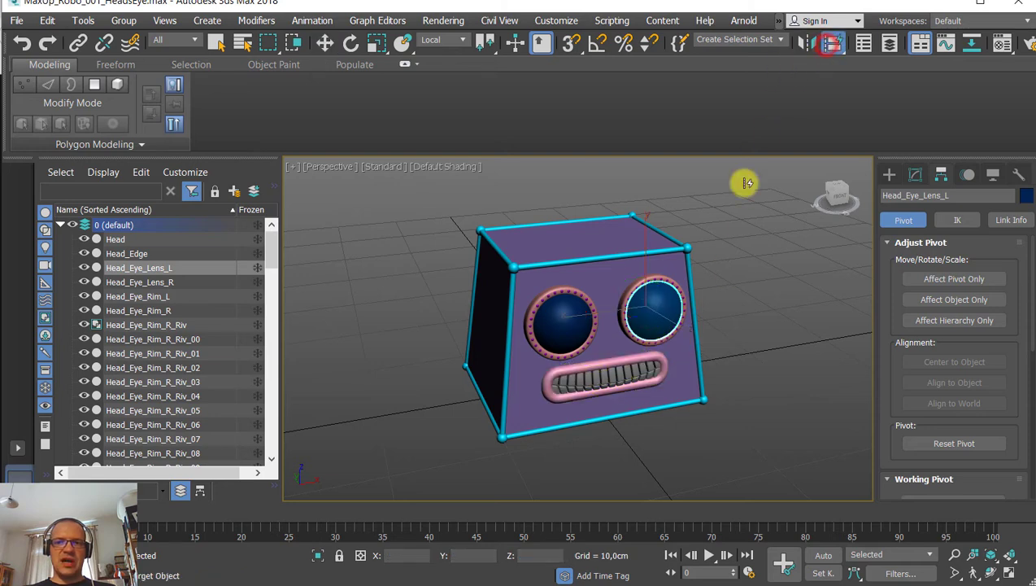
click(606, 376)
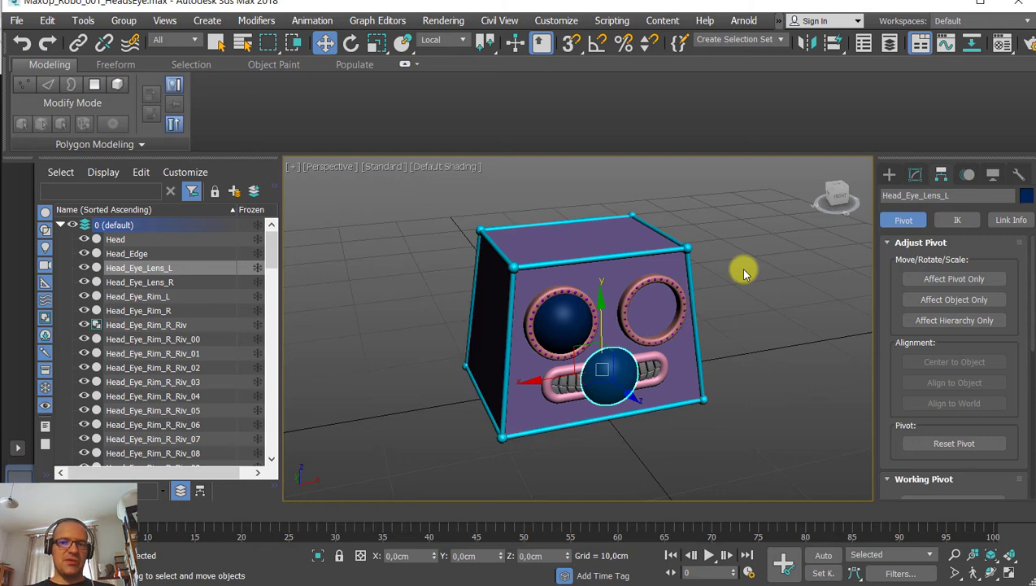
key(ctrl+z)
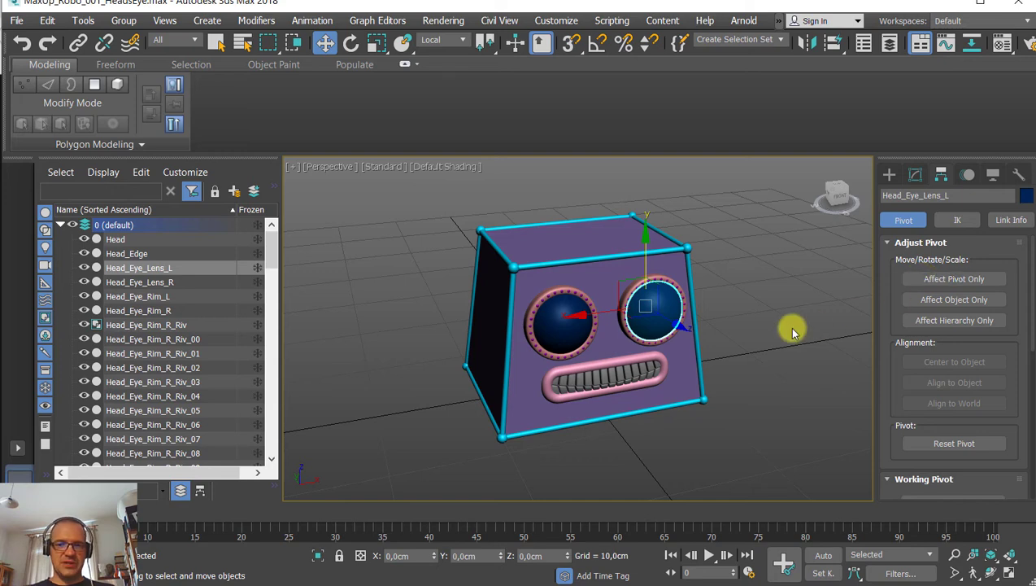
Try to start the Array tool with no object selected.
alt+middle_drag(752, 324, 764, 303)
scroll(781, 297, up, 3)
scroll(822, 287, down, 1)
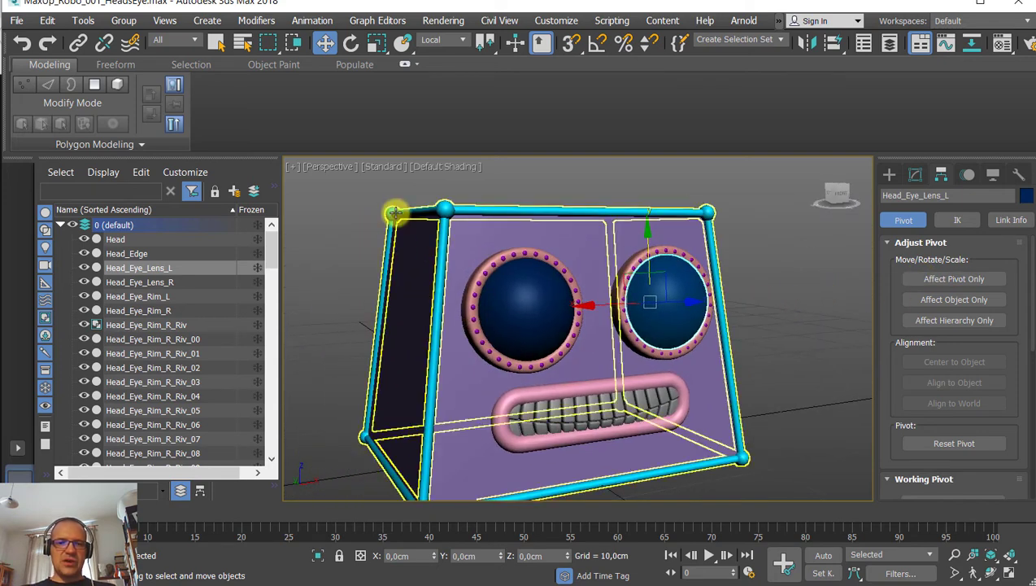
click(347, 203)
click(85, 23)
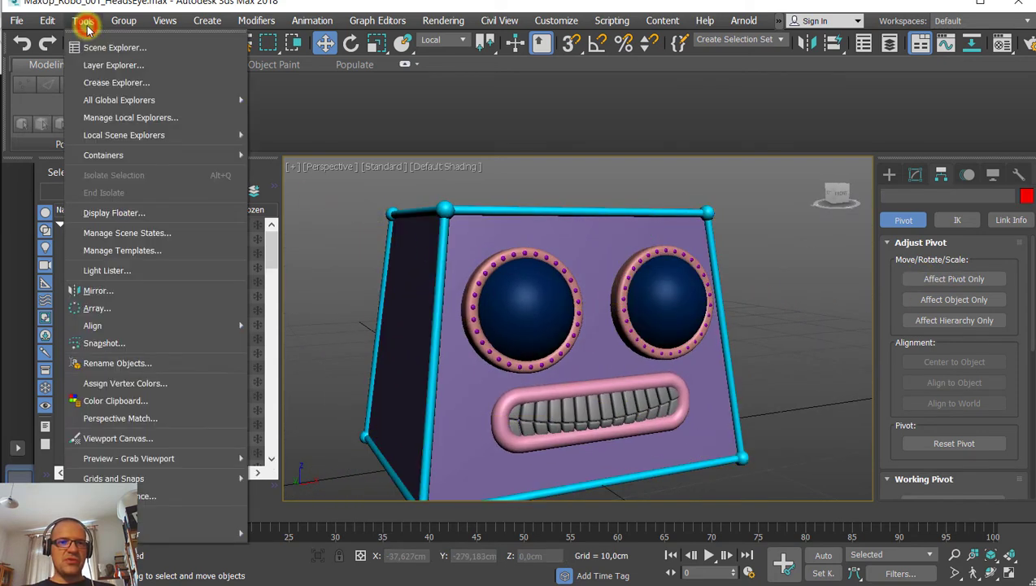
click(99, 307)
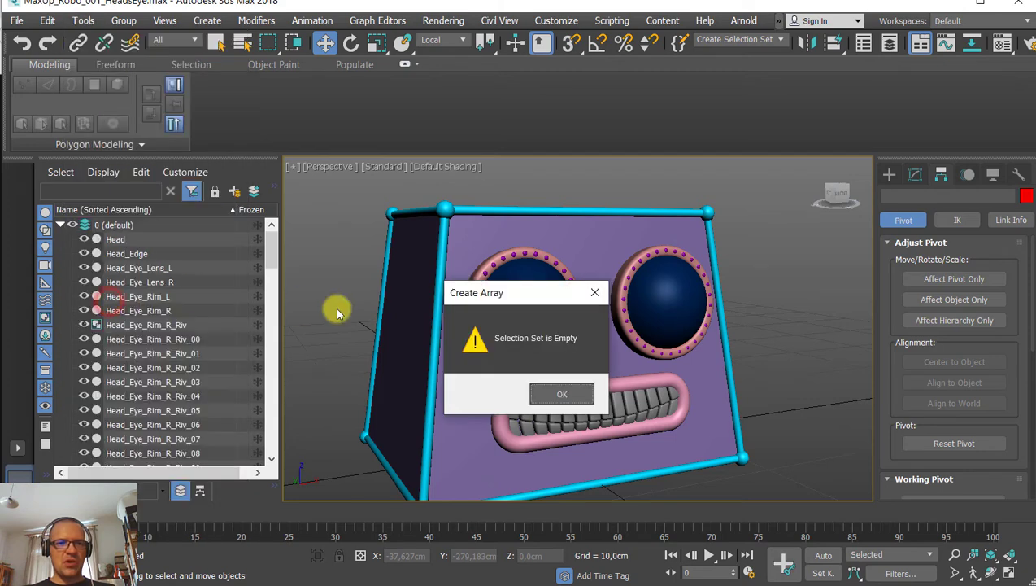
click(550, 393)
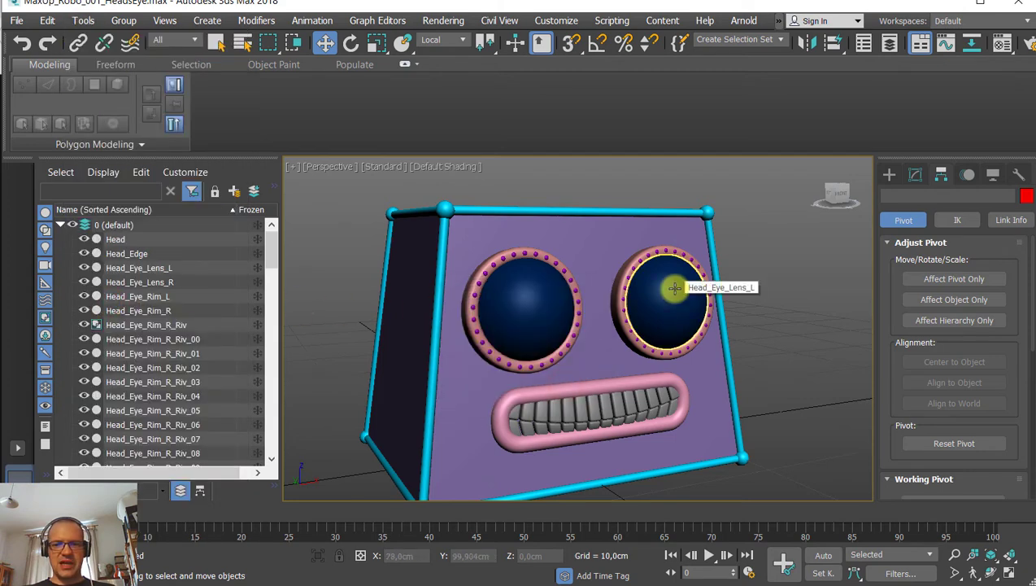
Examine the Array settings for the left eye lens against the riveted rims, and cancel without creating an array.
click(674, 288)
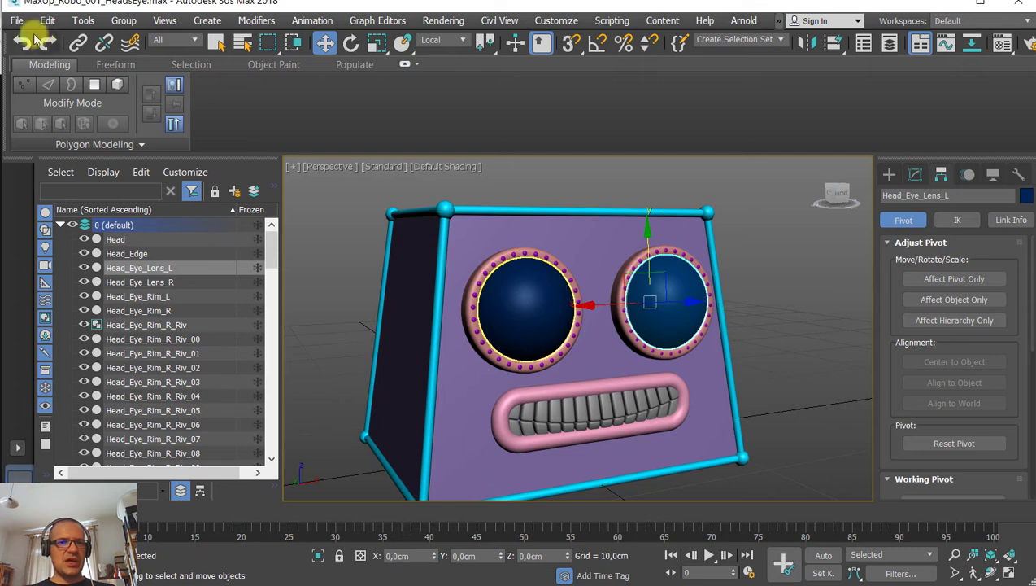
click(85, 22)
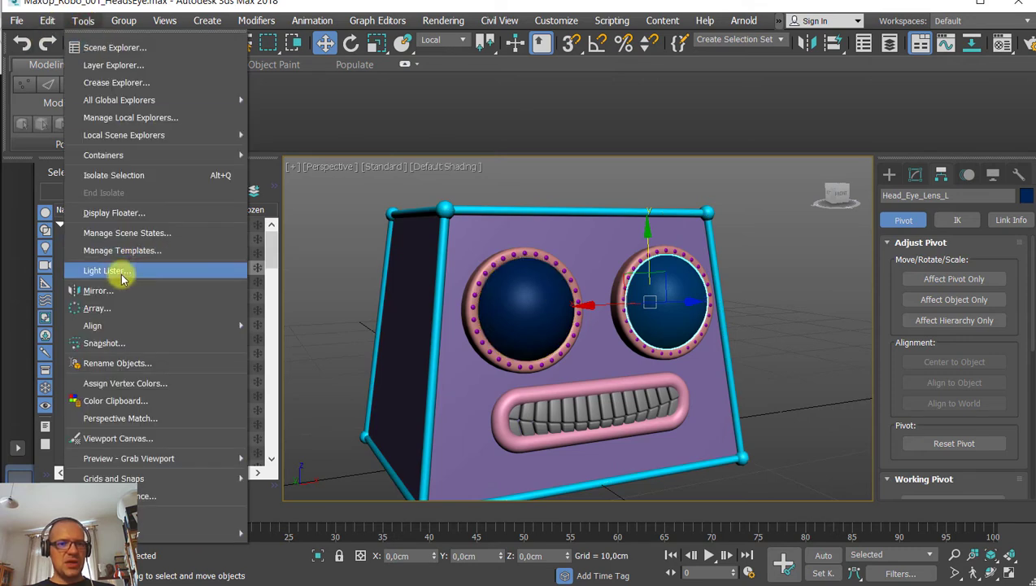
click(110, 308)
drag(618, 161, 388, 9)
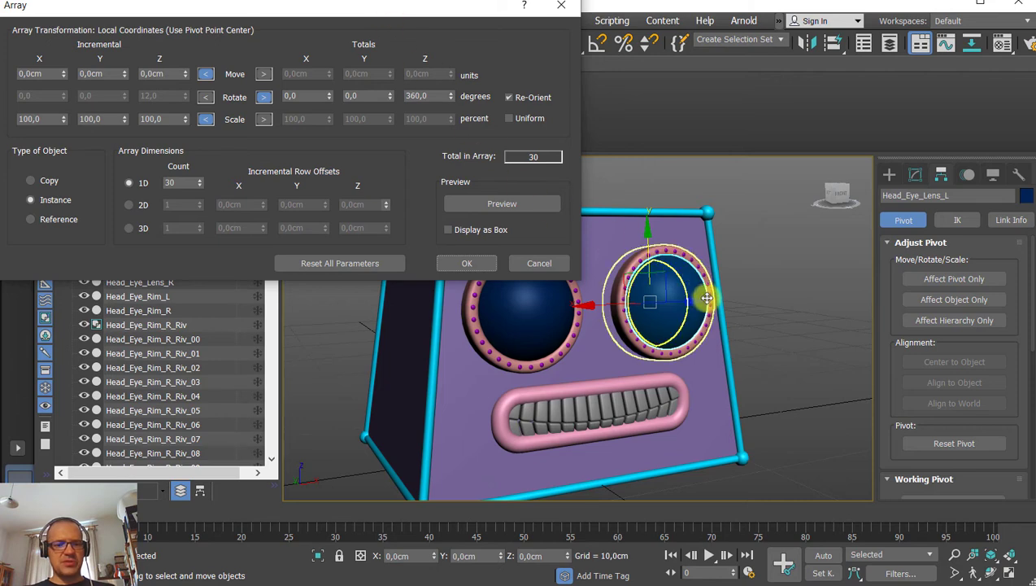
key(F4)
alt+middle_drag(682, 316, 667, 320)
scroll(667, 319, up, 3)
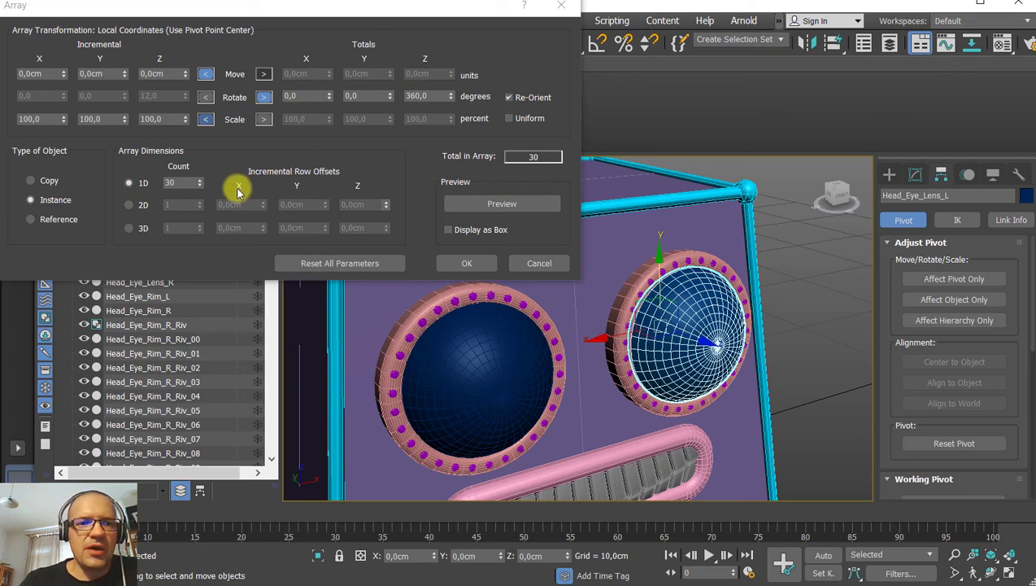
click(535, 263)
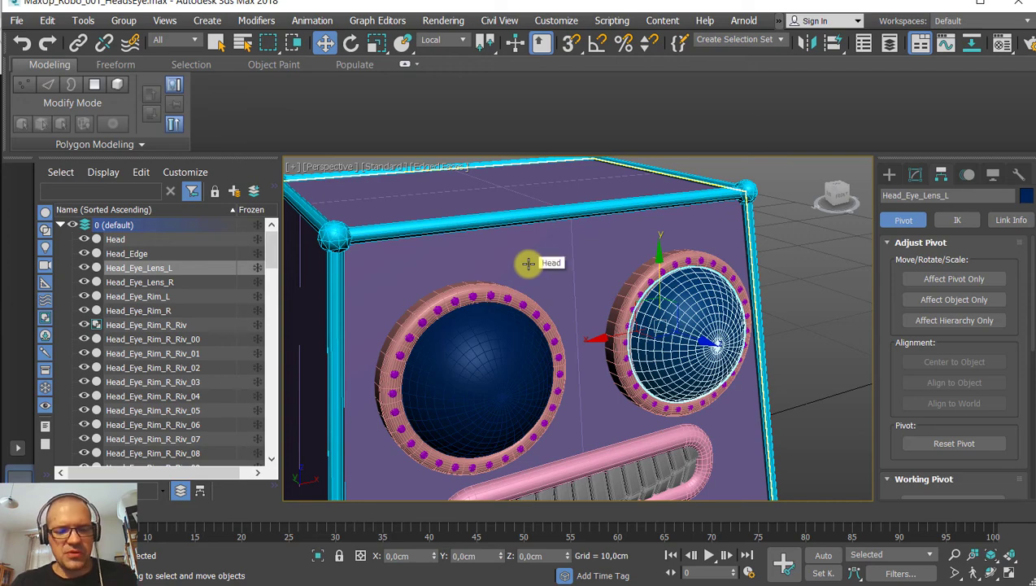
Create a small teapot primitive on the grid in front of the robot head.
scroll(528, 263, down, 10)
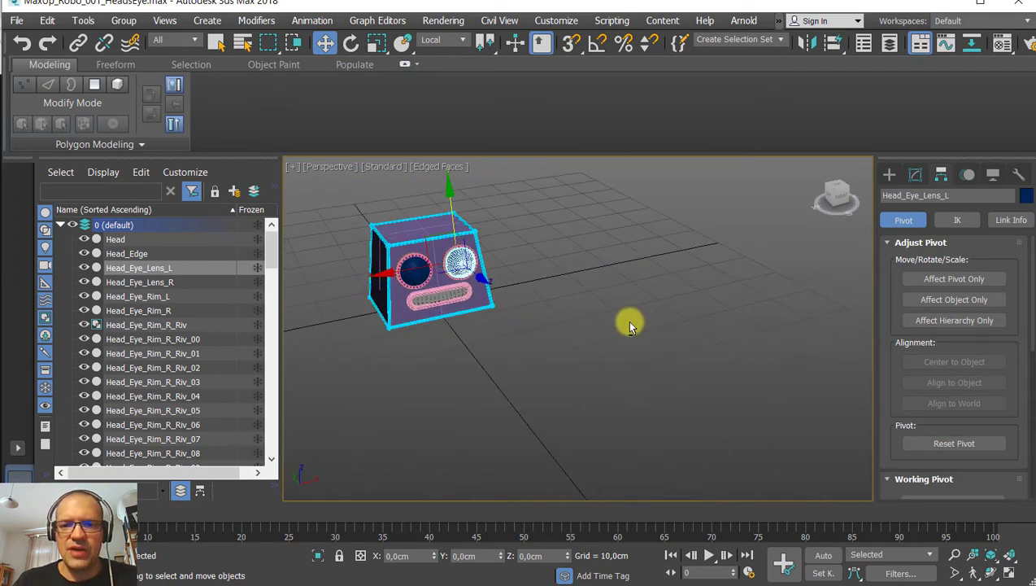
middle_drag(615, 308, 682, 324)
click(890, 175)
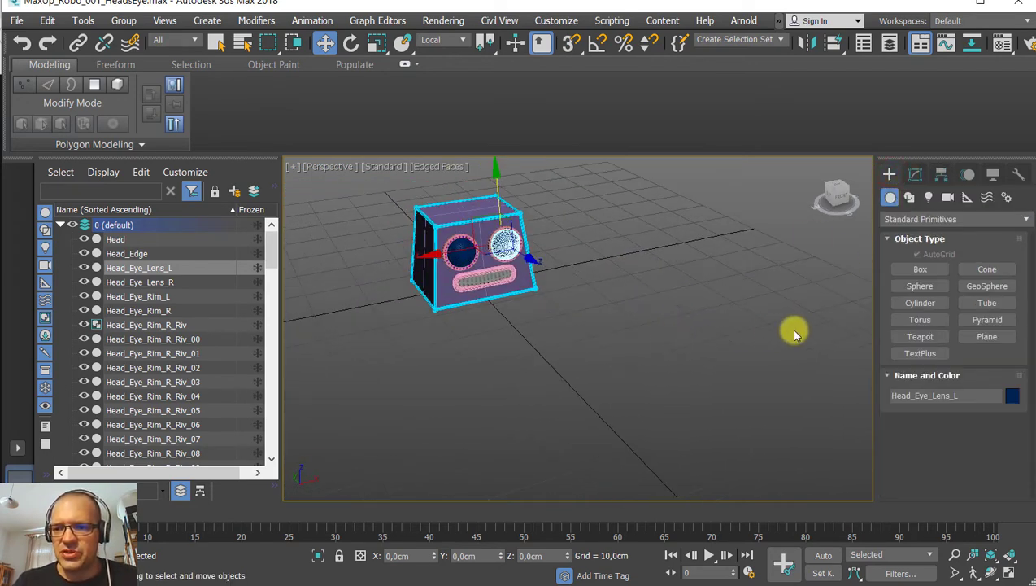
middle_drag(795, 334, 765, 389)
click(920, 336)
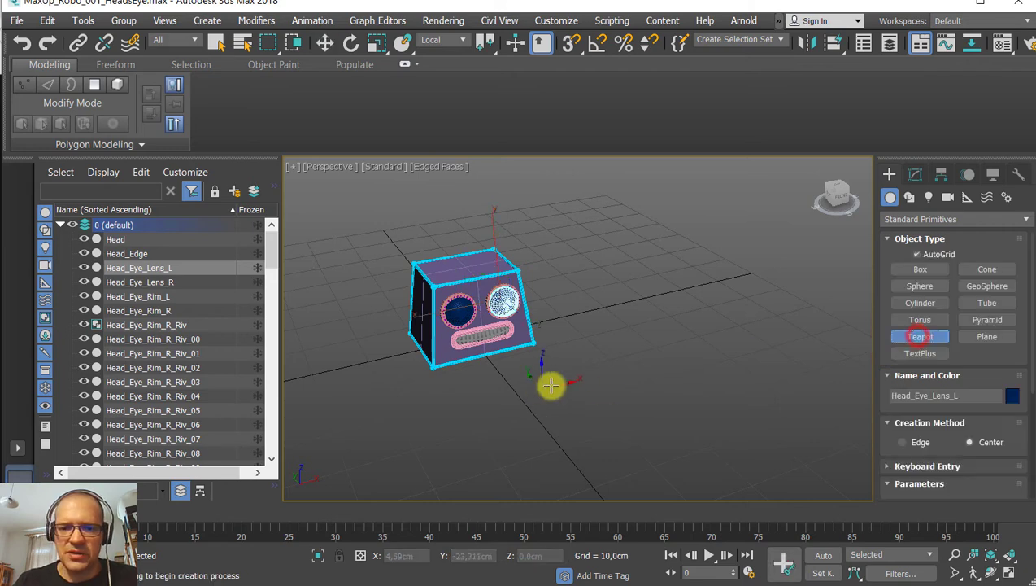
mouse_move(574, 399)
mouse_down()
mouse_move(583, 405)
mouse_move(586, 394)
mouse_up()
right_click(587, 395)
mouse_move(614, 387)
middle_down()
mouse_move(649, 340)
mouse_move(622, 317)
mouse_move(618, 380)
middle_up()
scroll(649, 340, up, 2)
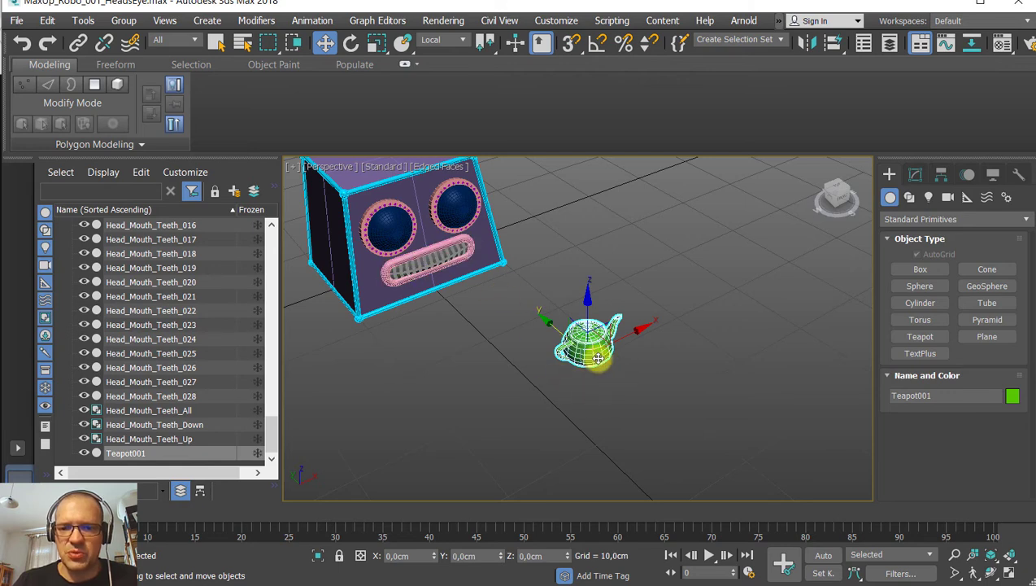
Set the teapot's segments to 2.
alt+middle_drag(597, 358, 593, 345)
alt+middle_drag(736, 324, 599, 338)
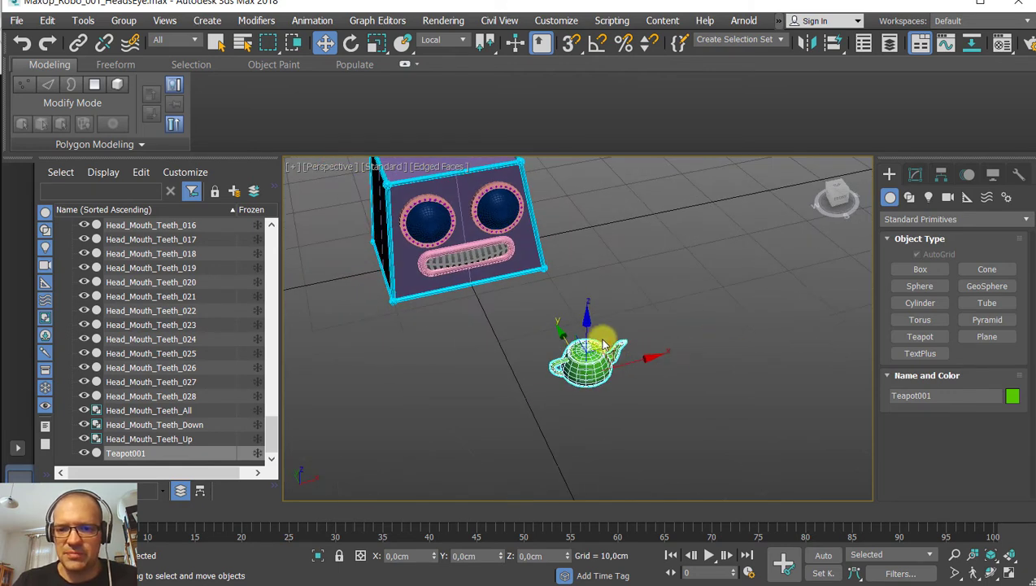
click(915, 176)
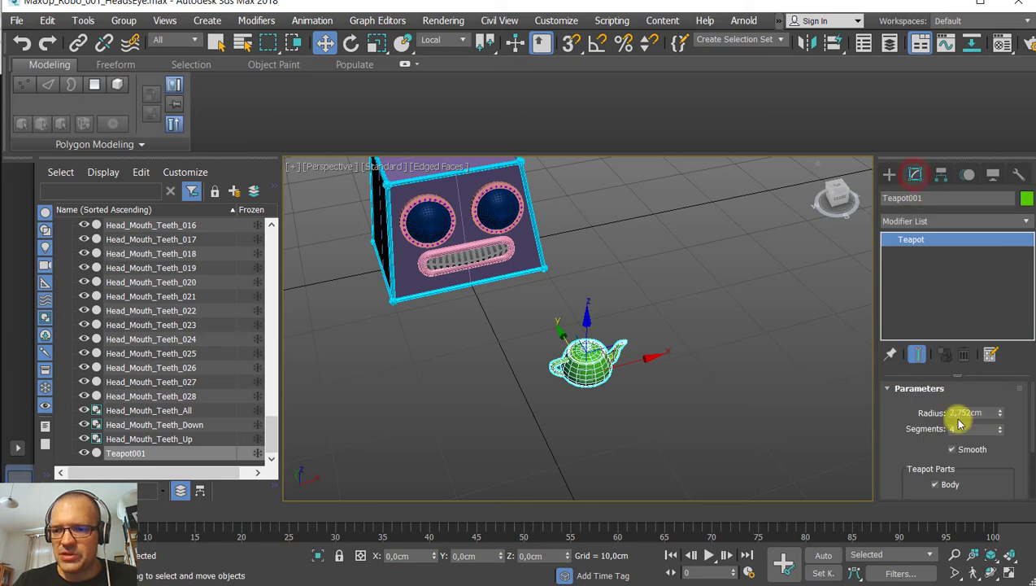
click(1000, 431)
click(1000, 432)
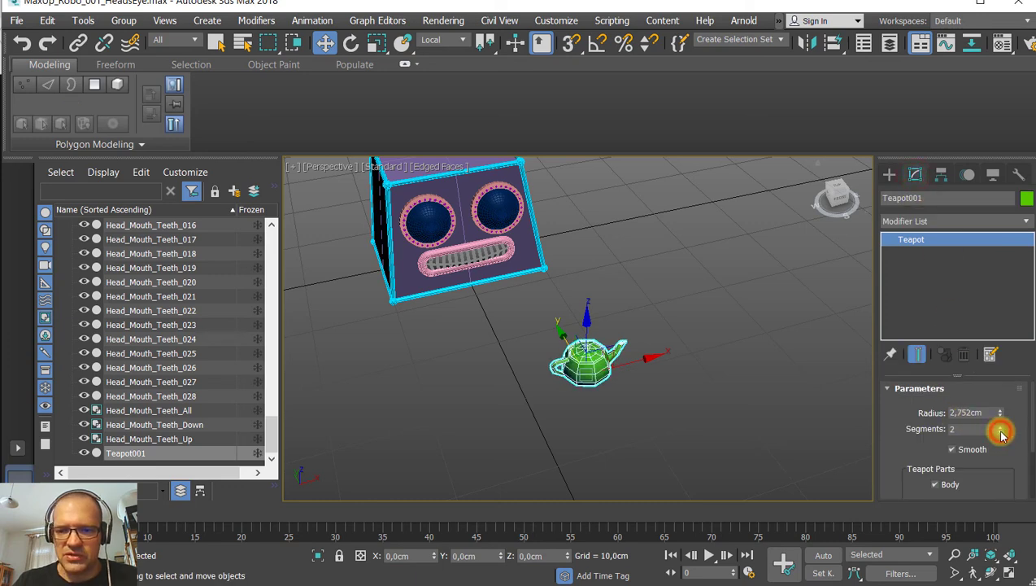
Move only the teapot's pivot about 11.5 cm along the X axis, away from its body.
middle_drag(756, 407, 616, 399)
scroll(616, 398, down, 4)
alt+middle_drag(615, 399, 674, 327)
scroll(603, 368, up, 3)
scroll(632, 341, up, 3)
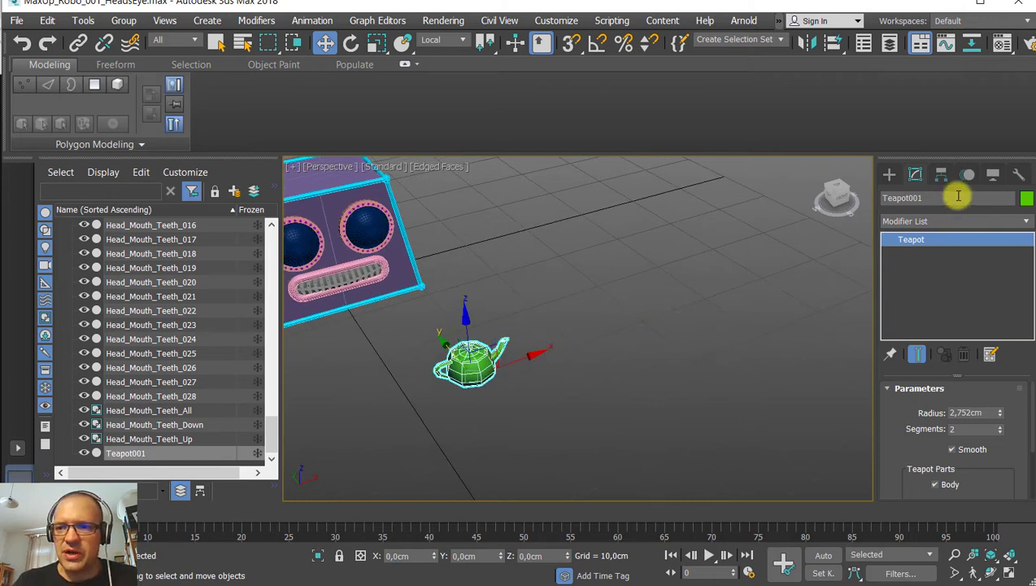
click(941, 174)
click(954, 279)
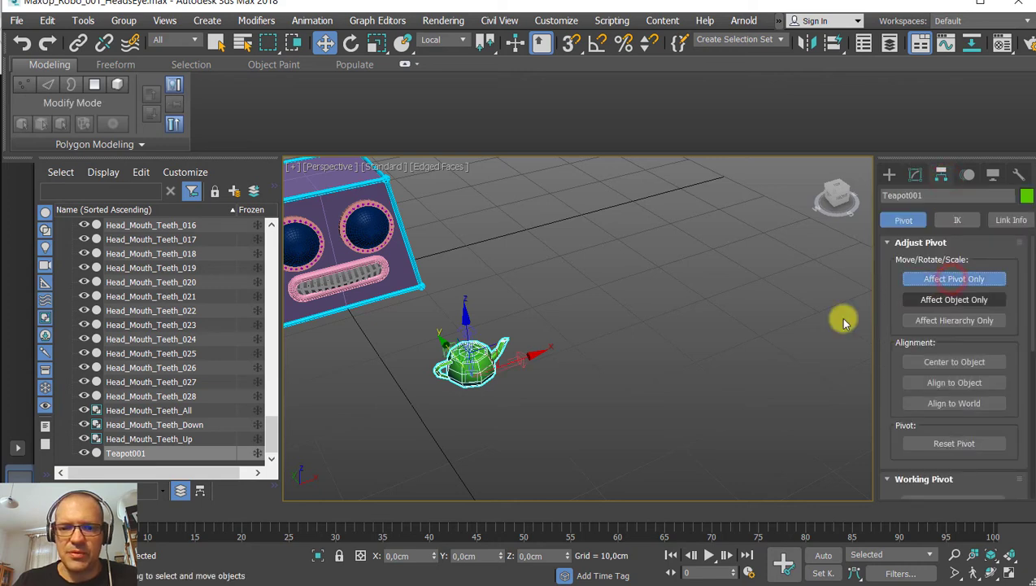
drag(535, 361, 622, 346)
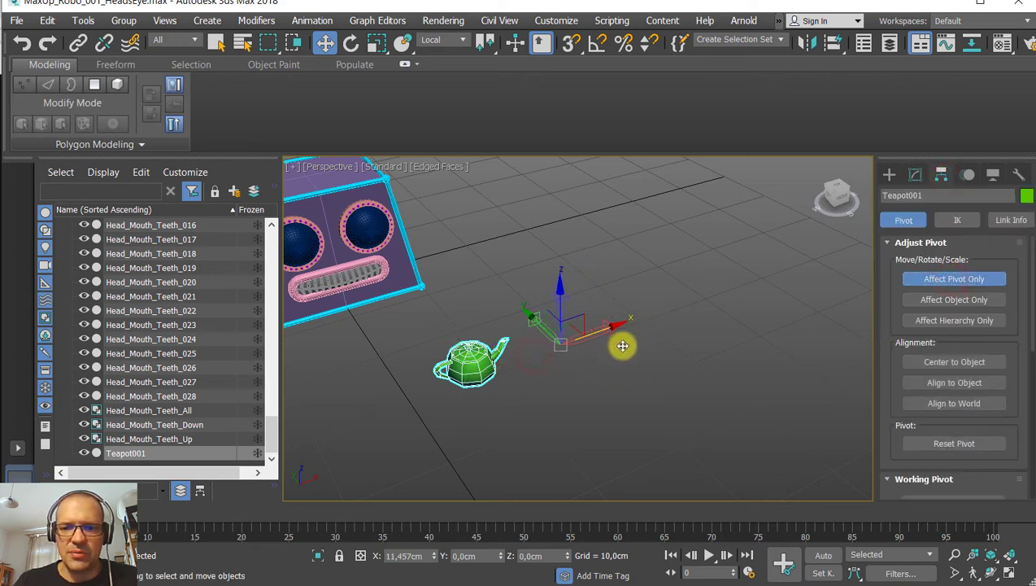
click(952, 282)
Preview an array of 30 teapot instances rotated a total of 360 degrees about the offset pivot's Z axis.
alt+middle_drag(491, 370, 509, 335)
scroll(504, 351, down, 3)
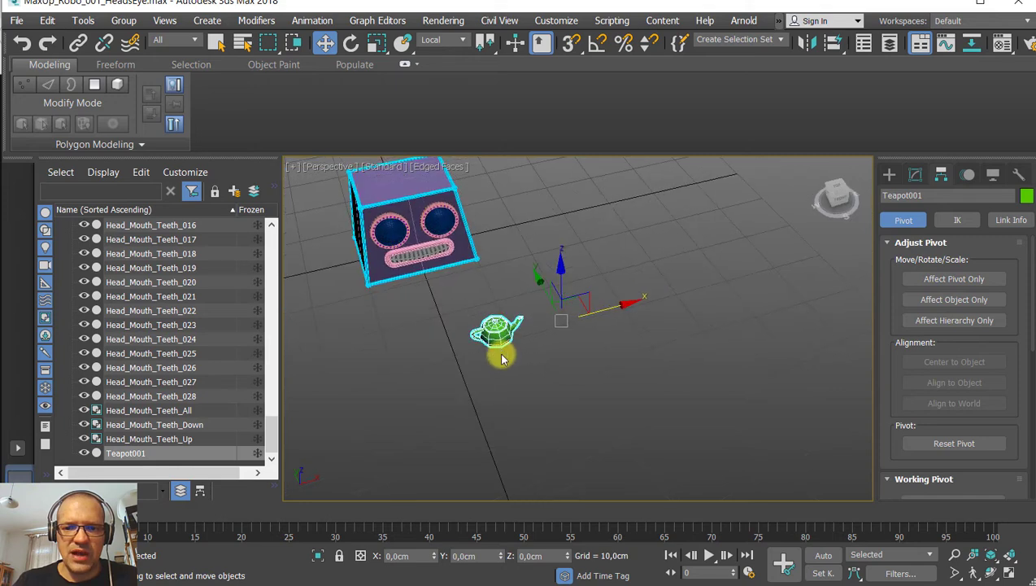
scroll(506, 329, up, 3)
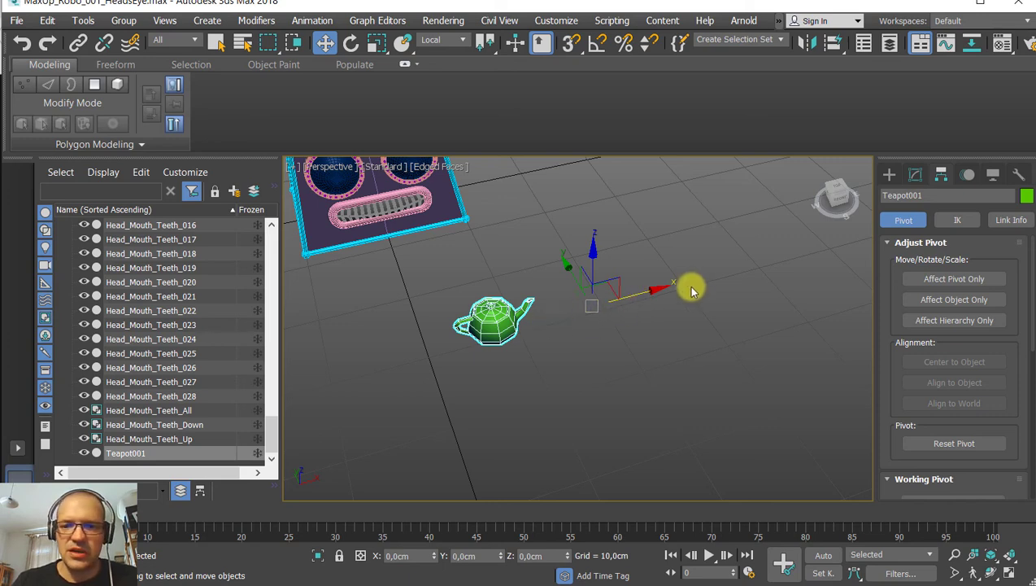
click(958, 281)
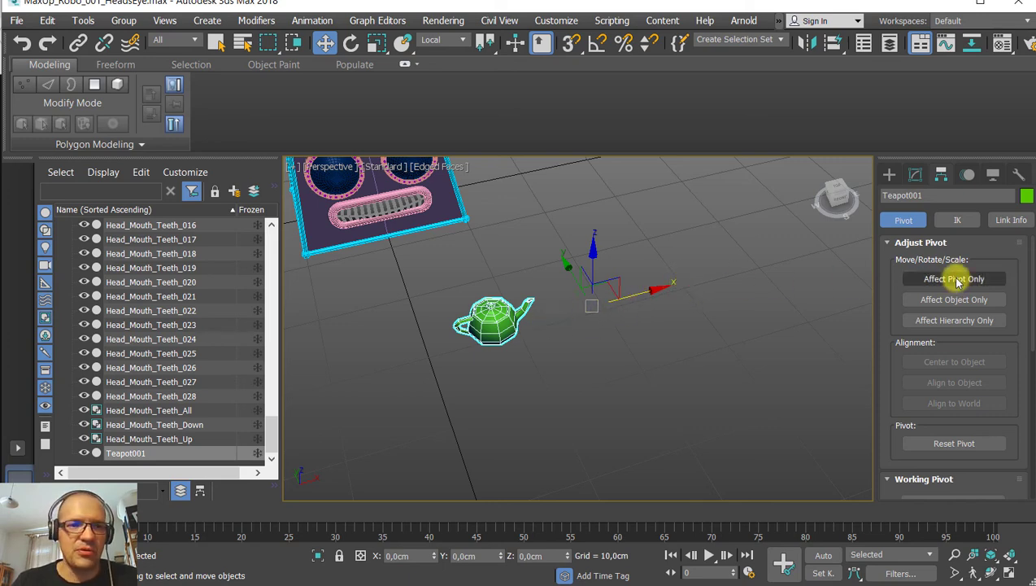
click(85, 22)
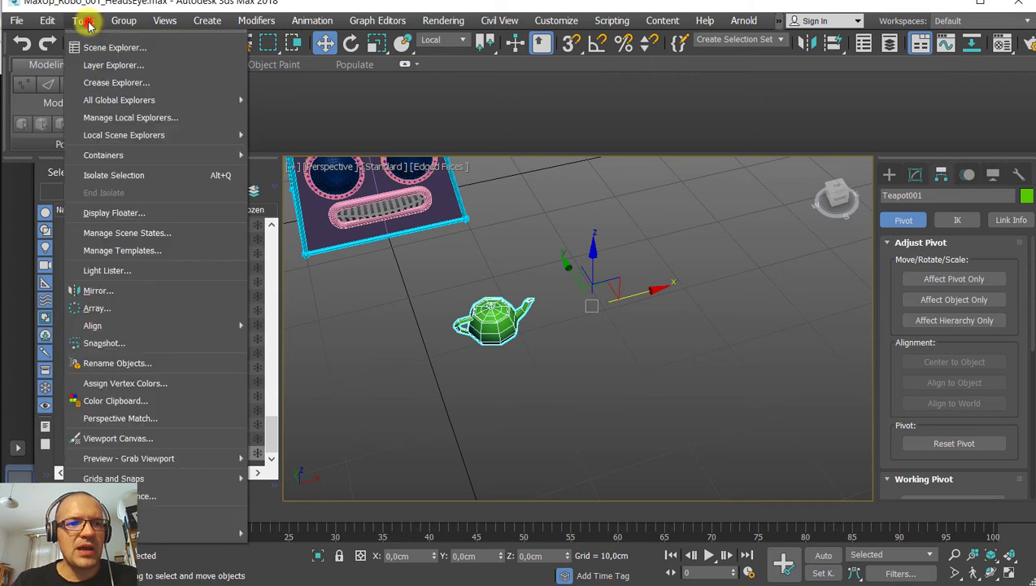
click(102, 308)
drag(504, 157, 276, 30)
middle_drag(555, 384, 618, 411)
drag(444, 30, 339, 33)
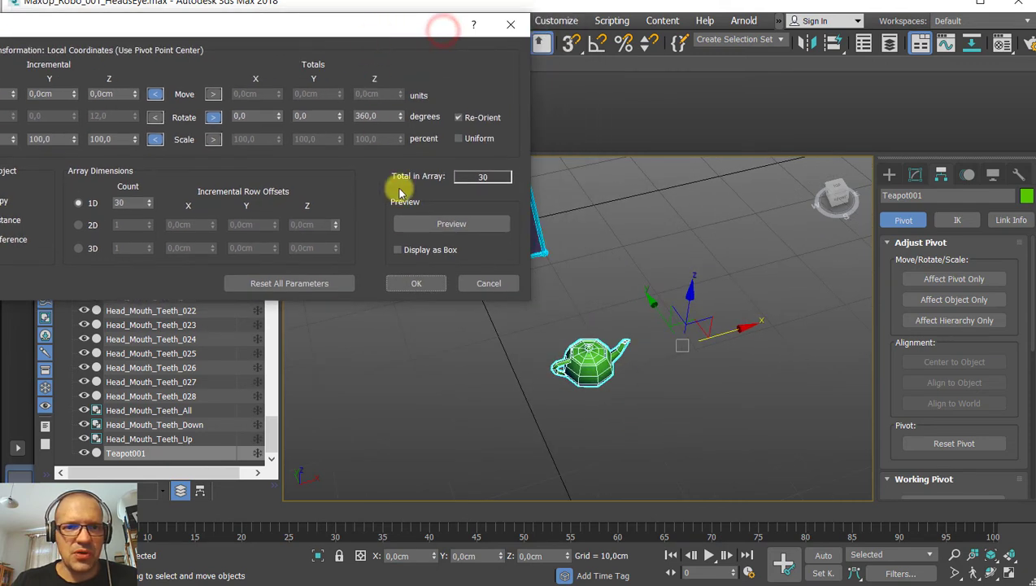
click(422, 225)
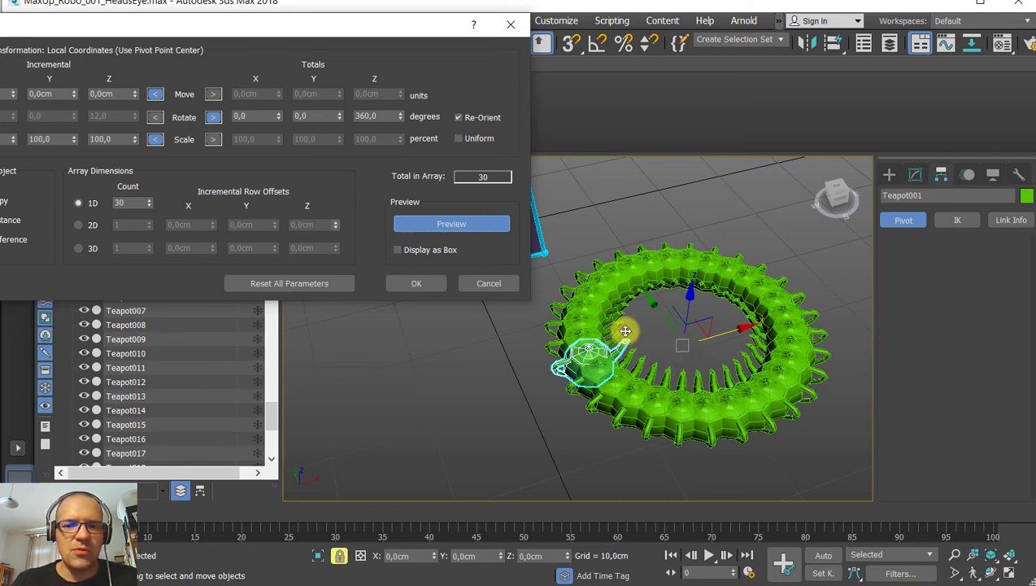
Define the array's movement by totals and set the total Z move to 14 cm.
click(213, 94)
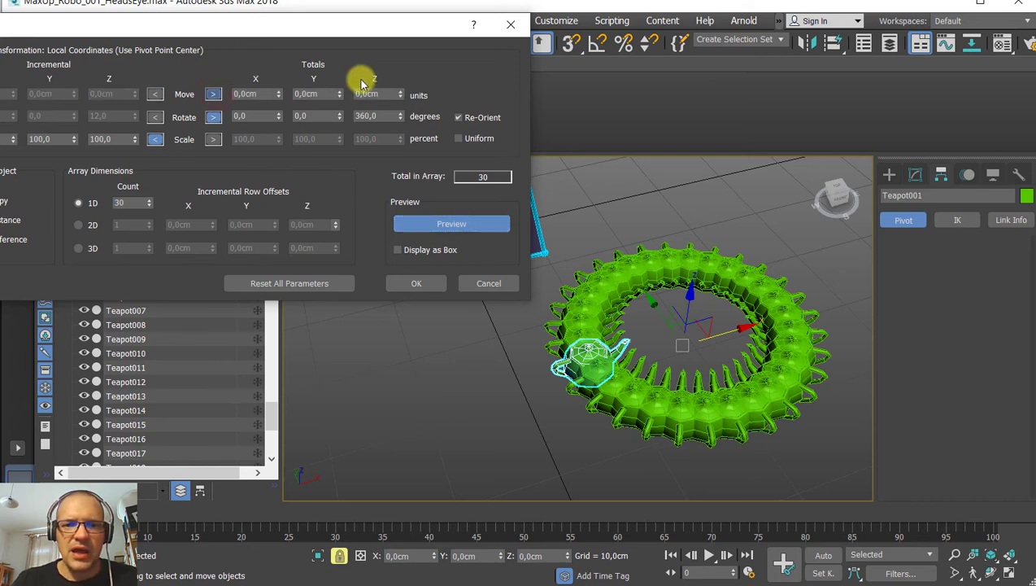
mouse_move(400, 94)
mouse_down()
mouse_move(402, 57)
mouse_move(398, 105)
mouse_up()
mouse_move(649, 274)
middle_down()
mouse_move(630, 324)
mouse_move(647, 275)
middle_up()
scroll(642, 273, down, 4)
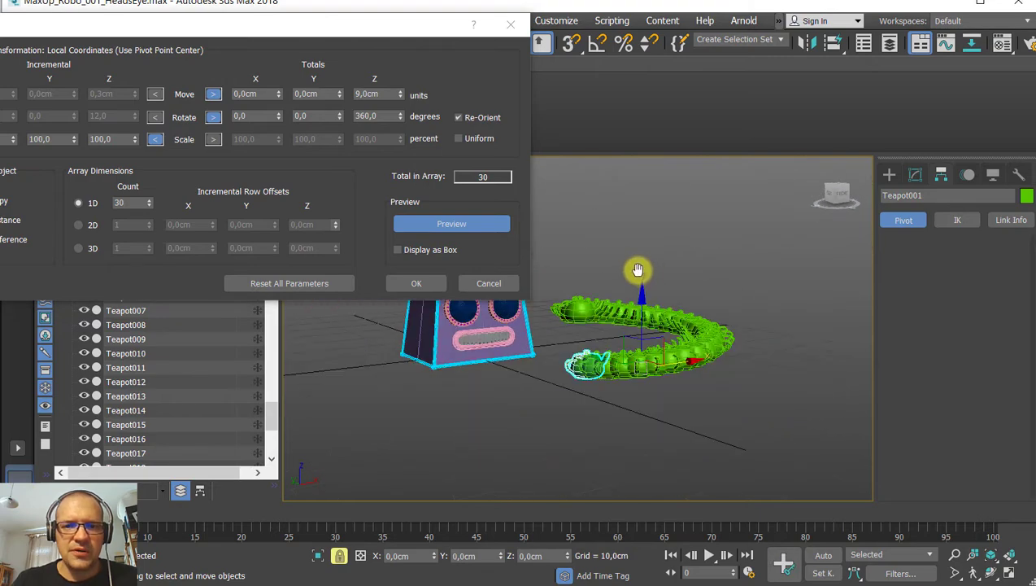
drag(402, 95, 400, 93)
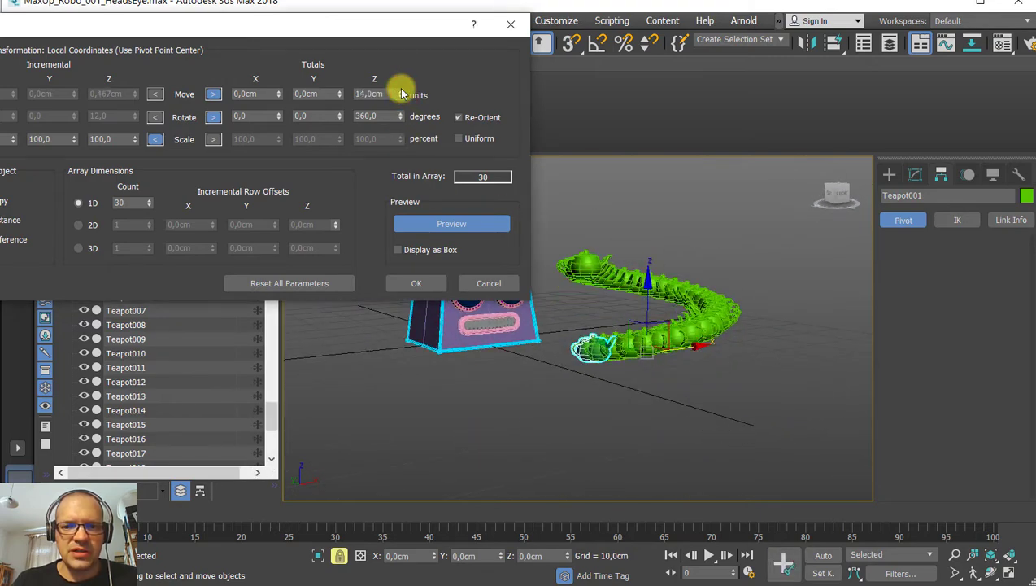
alt+middle_drag(681, 281, 681, 316)
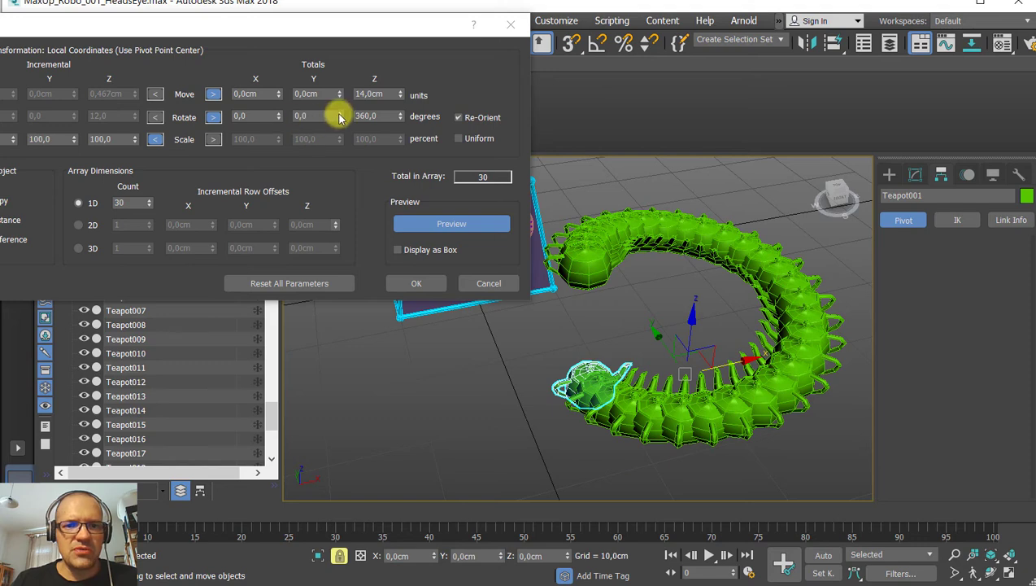
Set the teapot array's total Y rotation to 228 degrees.
drag(338, 114, 354, 1)
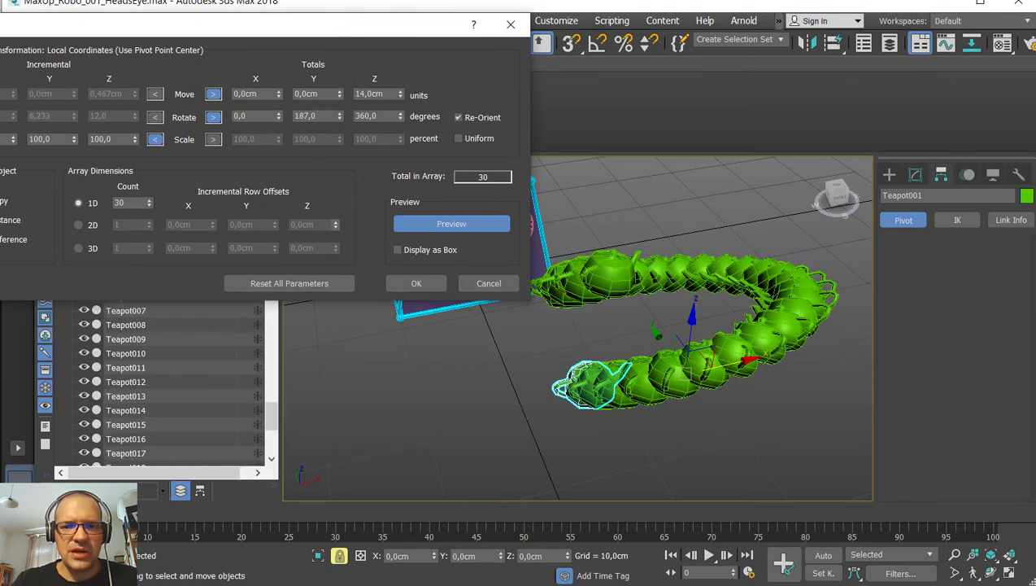
drag(340, 114, 343, 94)
alt+middle_drag(692, 353, 809, 398)
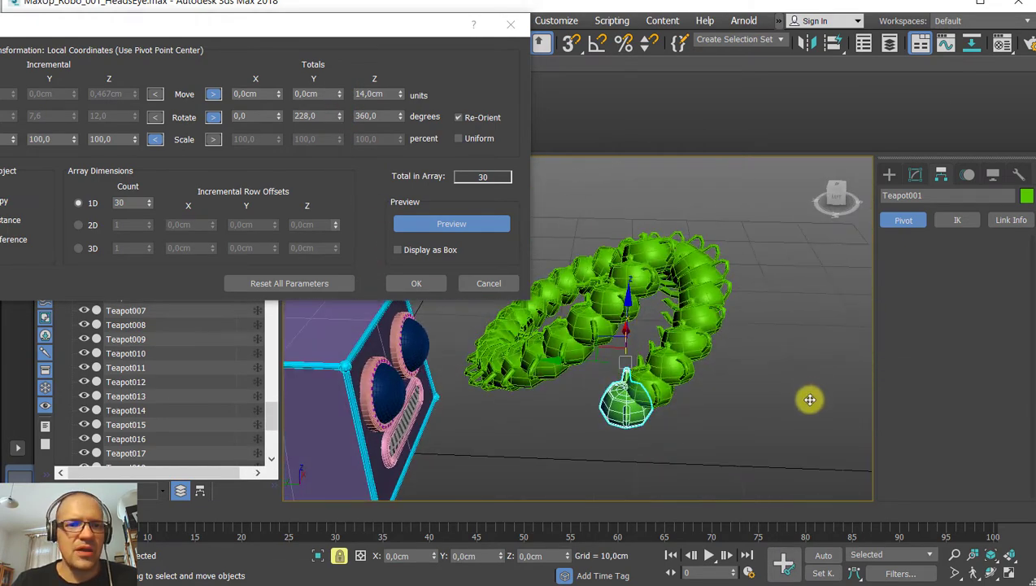
Define the array's scale by totals, make it uniform and set it to 37 percent.
click(211, 139)
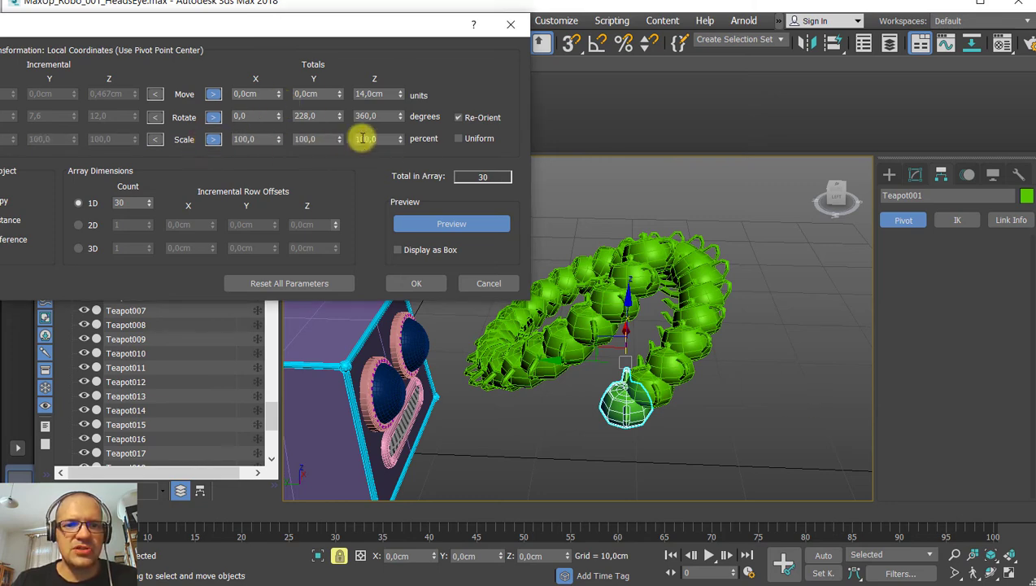
click(459, 139)
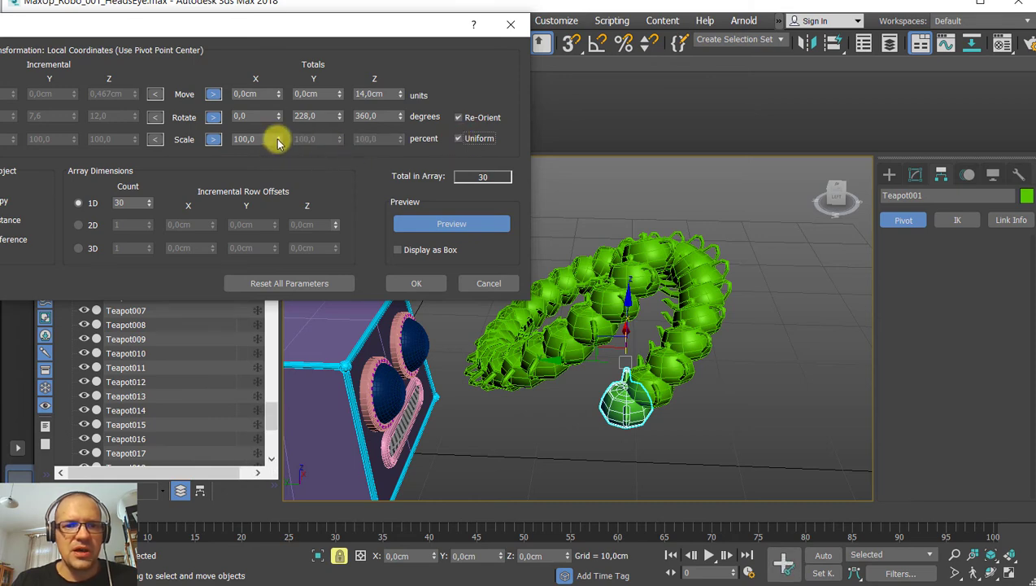
drag(277, 143, 274, 185)
alt+middle_drag(613, 337, 606, 361)
scroll(622, 335, up, 3)
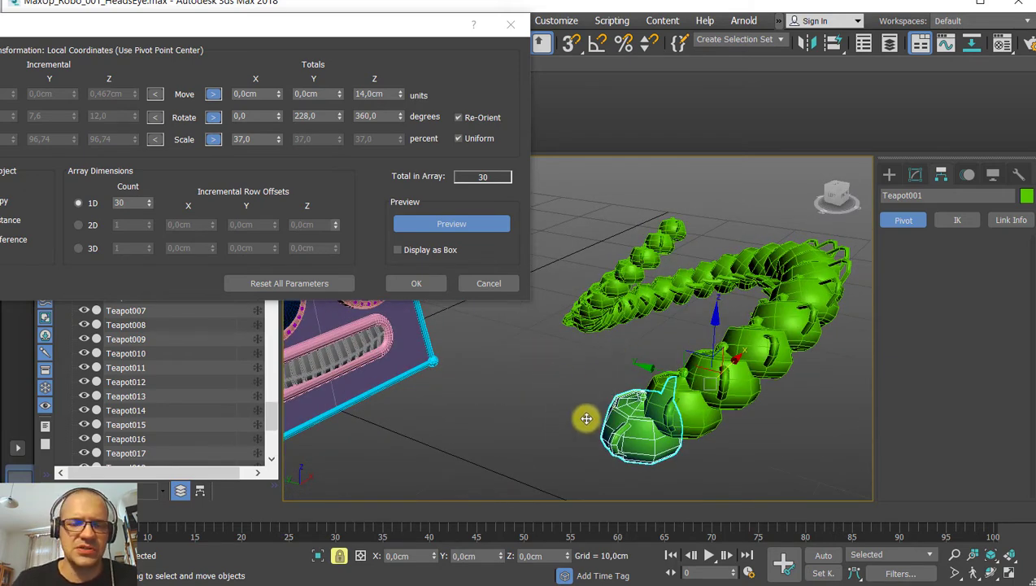
alt+middle_drag(614, 364, 531, 391)
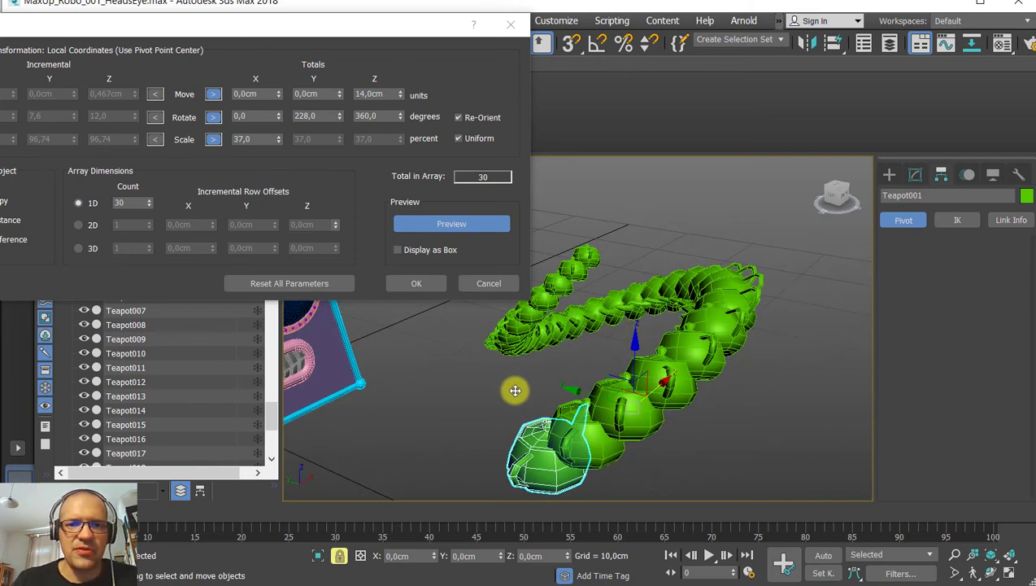
Try a 2D array with 3 rows offset 31 cm along X, and cancel the teapot array.
drag(296, 33, 345, 23)
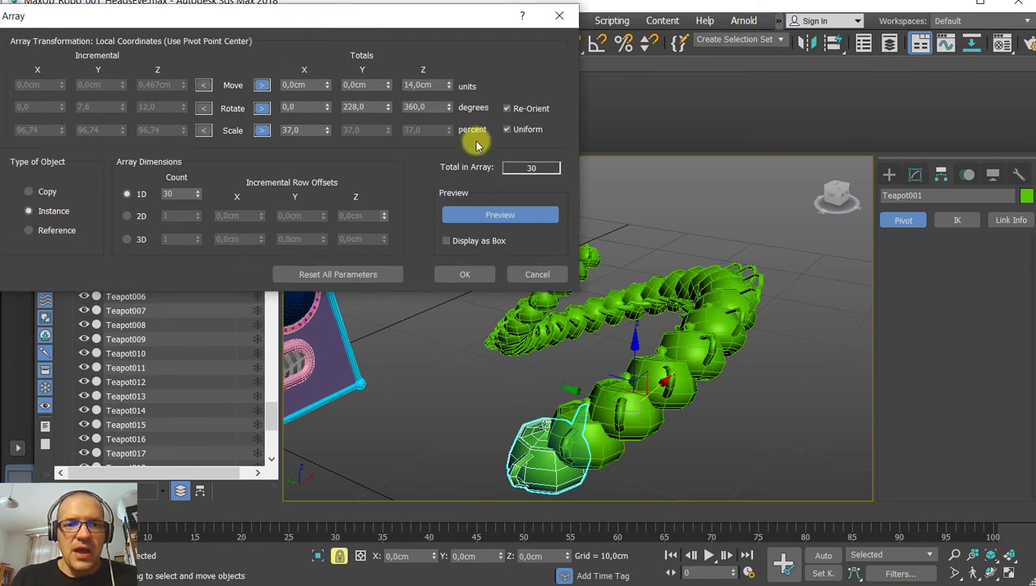
click(261, 131)
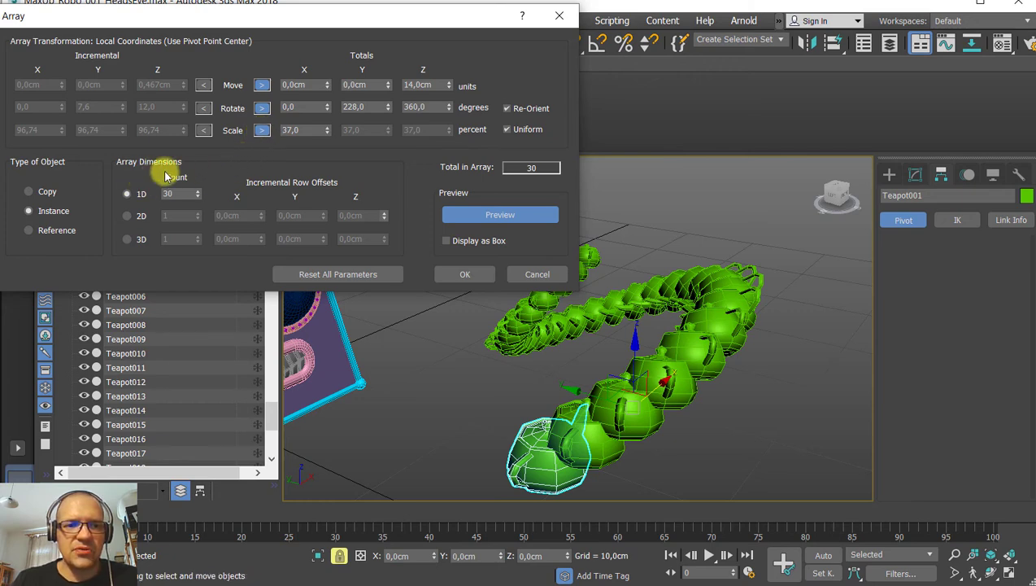
click(128, 216)
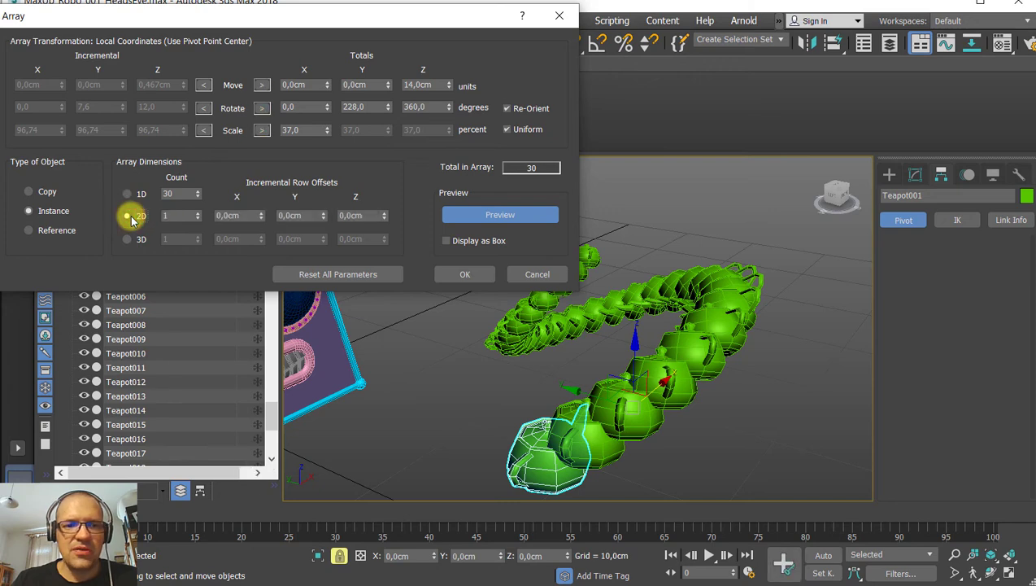
alt+middle_drag(623, 354, 798, 283)
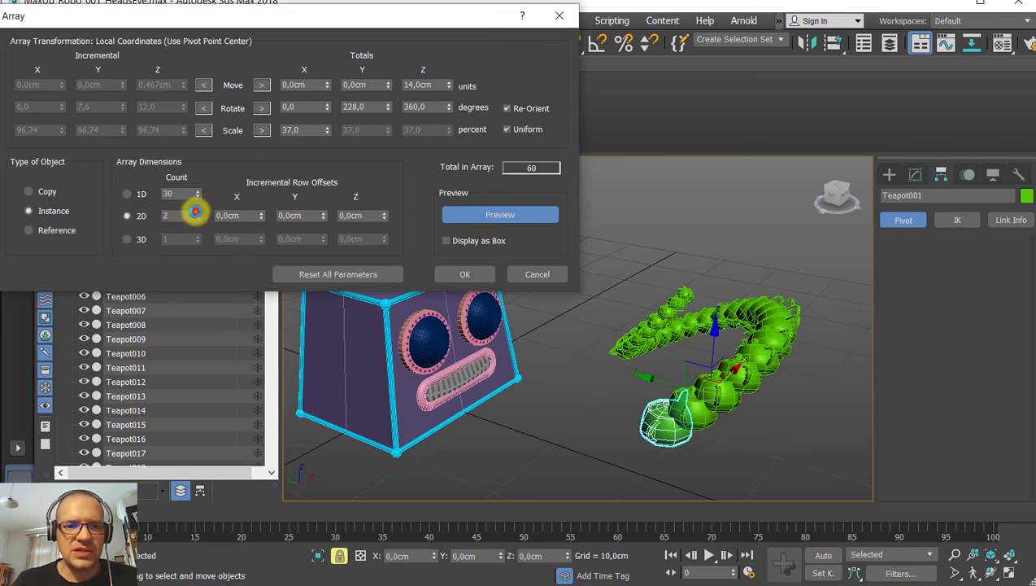
click(197, 212)
drag(262, 218, 254, 198)
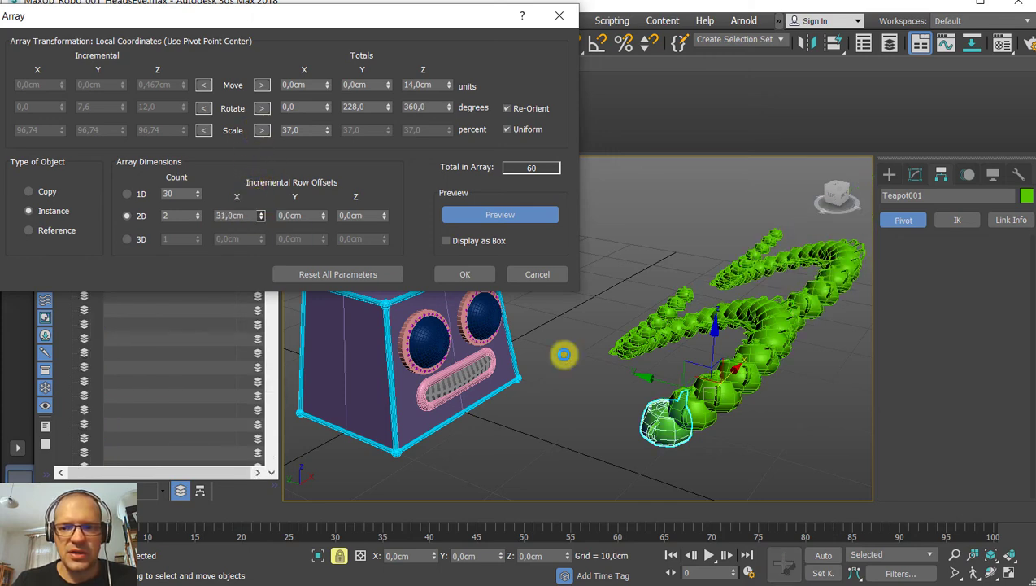
alt+middle_drag(561, 351, 587, 326)
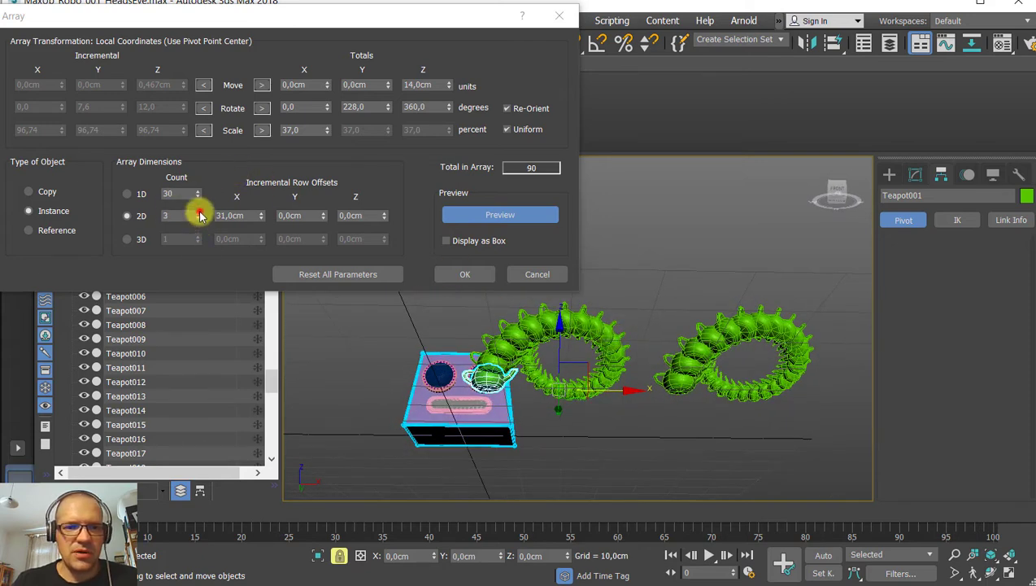
mouse_move(724, 407)
alt+middle_down()
mouse_move(606, 406)
mouse_move(604, 464)
mouse_move(671, 378)
mouse_move(673, 335)
mouse_move(717, 393)
alt+middle_up()
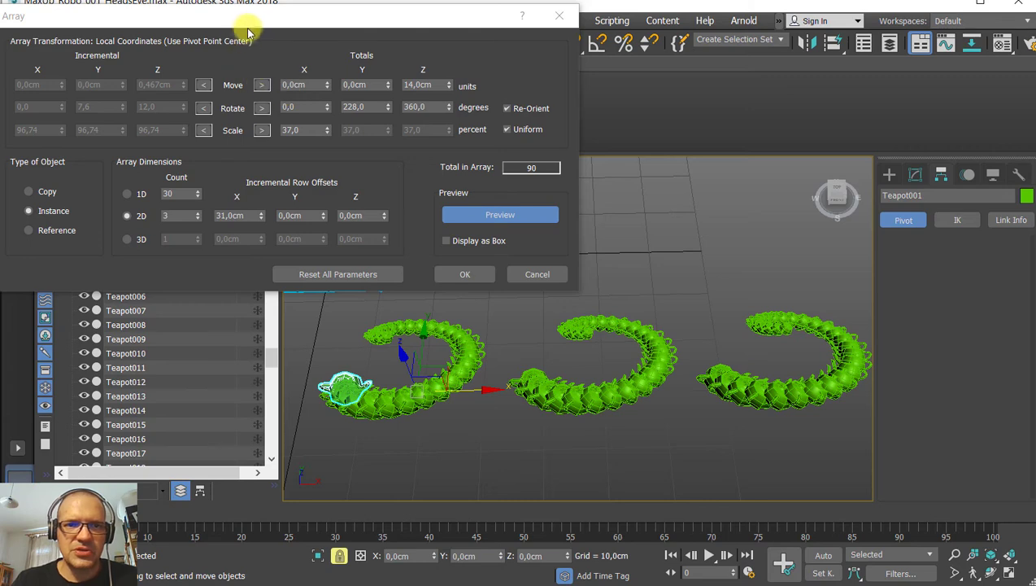
drag(262, 22, 295, 65)
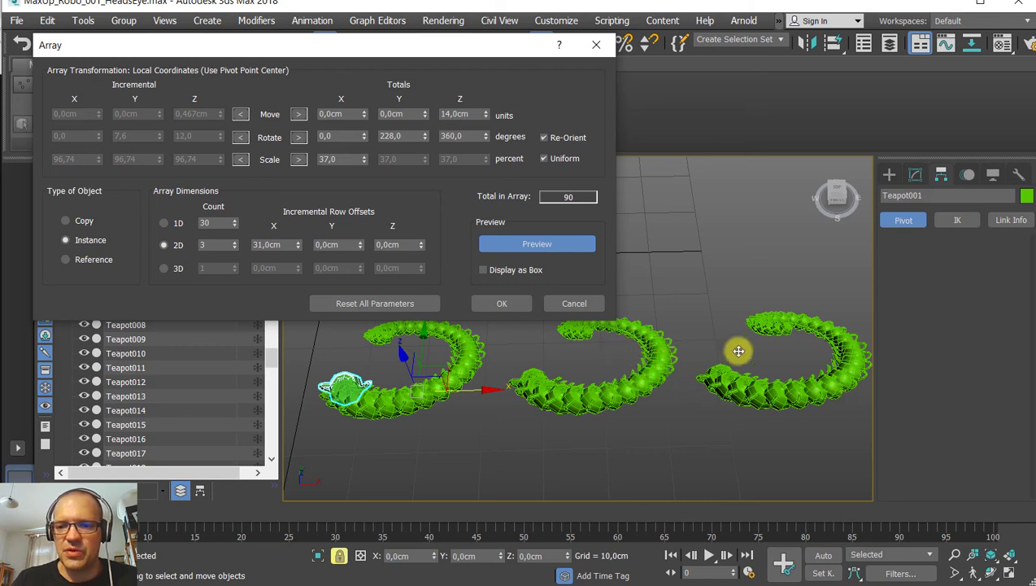
click(583, 308)
Delete the teapot in front of the robot head.
middle_drag(570, 346, 683, 336)
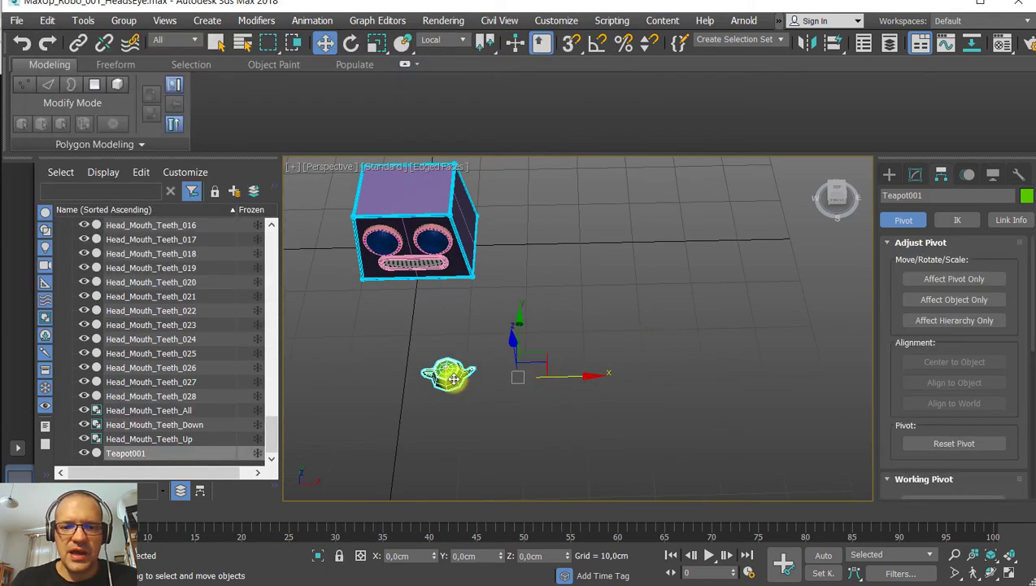
middle_drag(452, 375, 541, 414)
key(Delete)
Create a cylinder on the side face of the robot head, about 2 cm in radius and 3.4 cm long.
scroll(493, 373, up, 3)
alt+middle_drag(492, 373, 447, 399)
scroll(465, 368, up, 3)
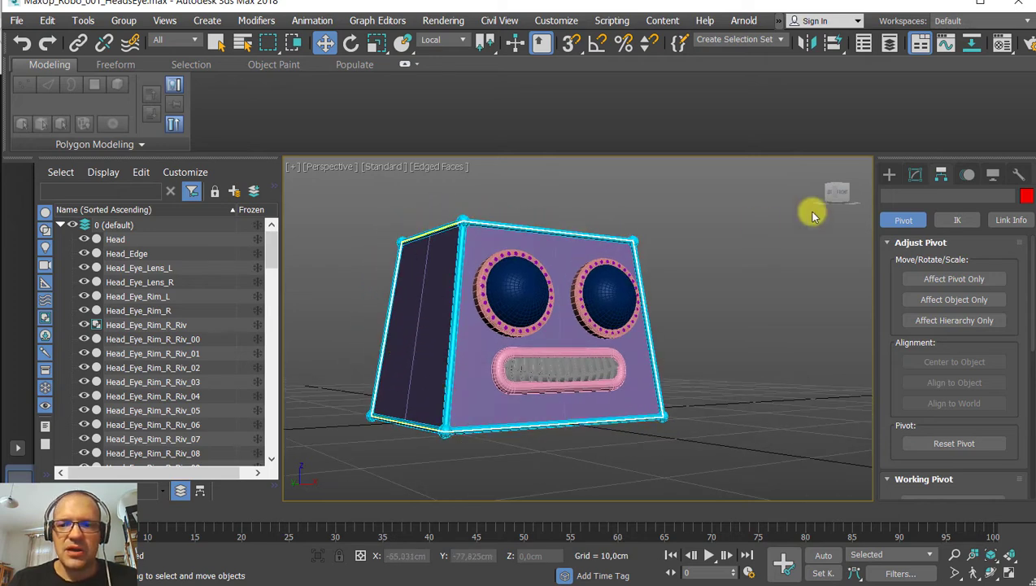
click(889, 175)
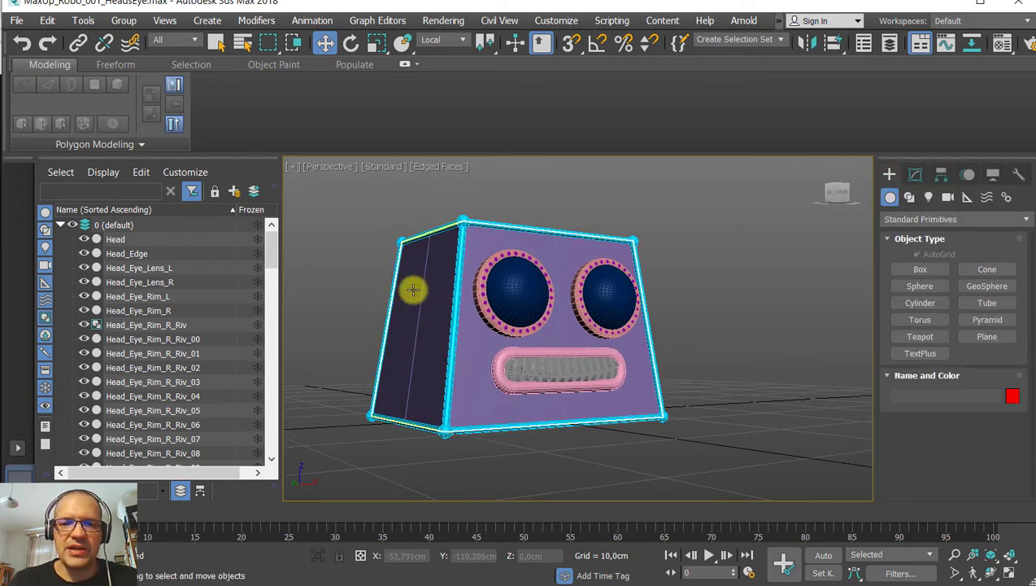
click(919, 302)
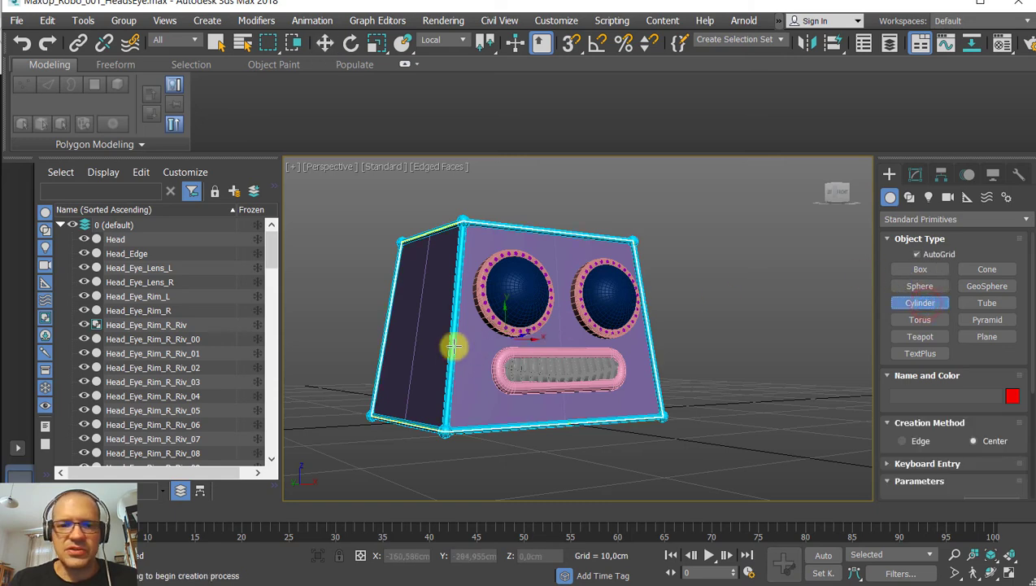
drag(424, 296, 429, 302)
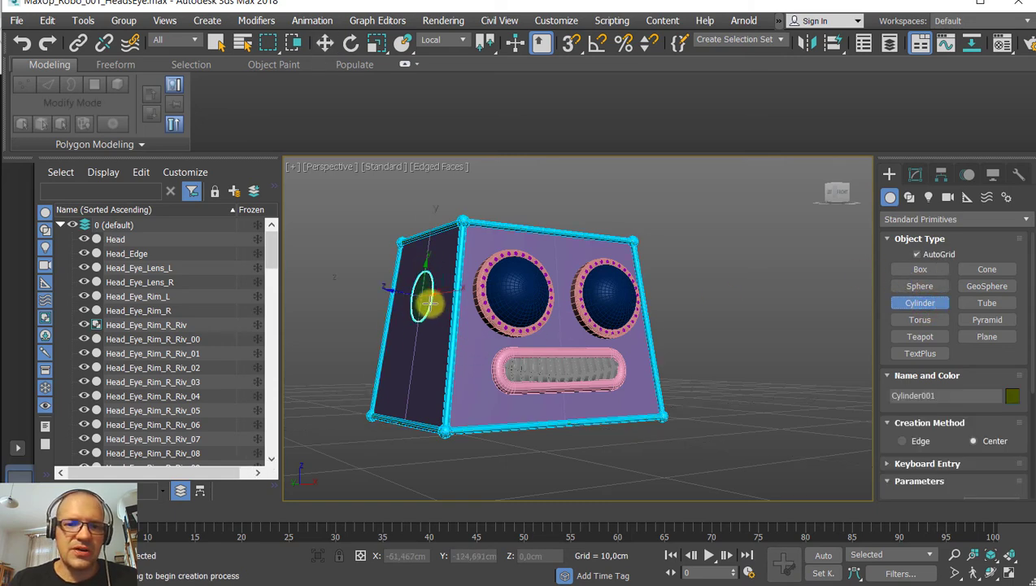
click(387, 287)
right_click(382, 288)
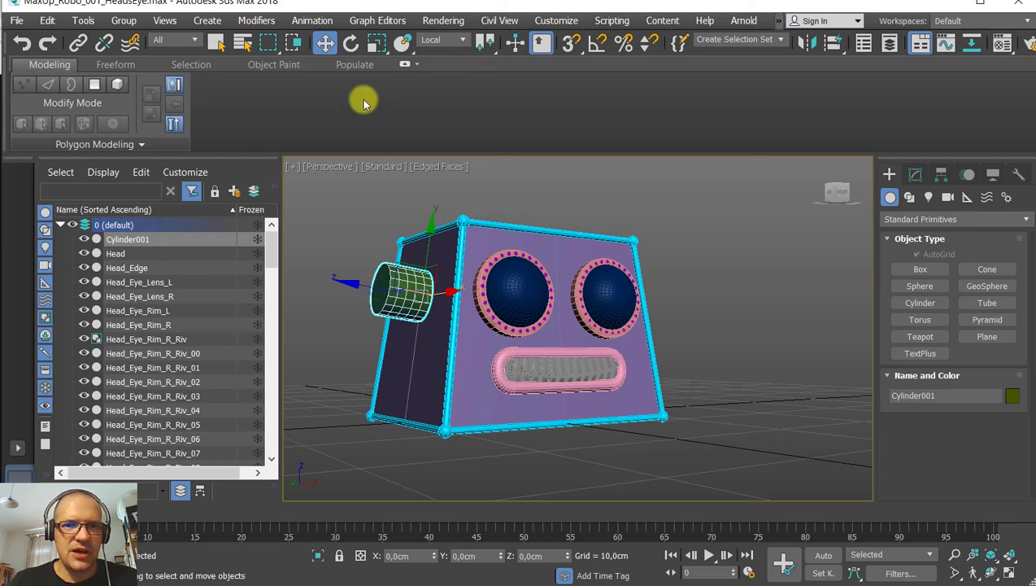
Copy the side cylinder about 2.8 cm outward and give the copy a height of 1,183 cm and a radius of 2,678 cm.
drag(359, 287, 312, 275)
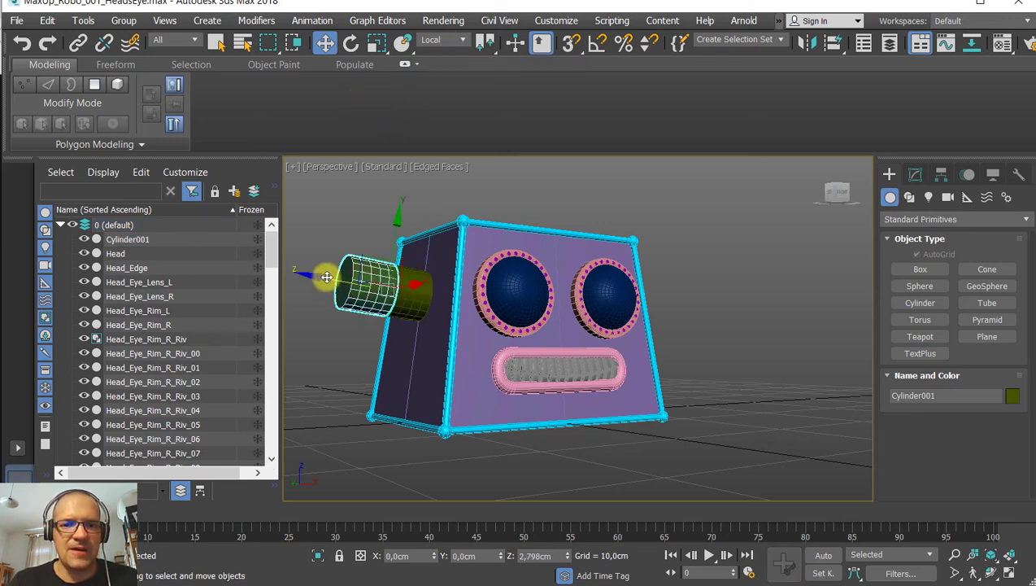
click(520, 366)
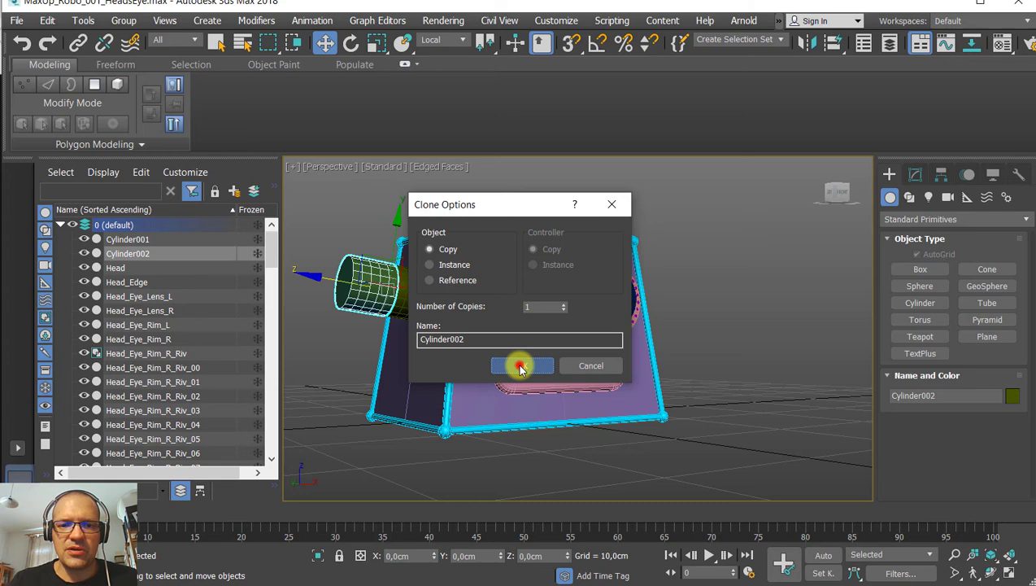
click(915, 174)
click(912, 417)
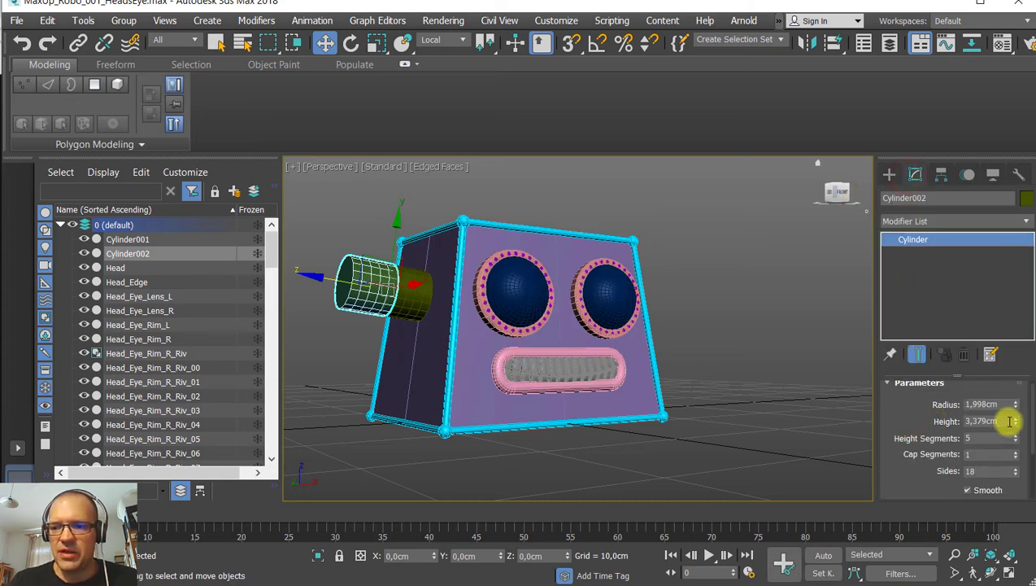
drag(1018, 427, 1011, 460)
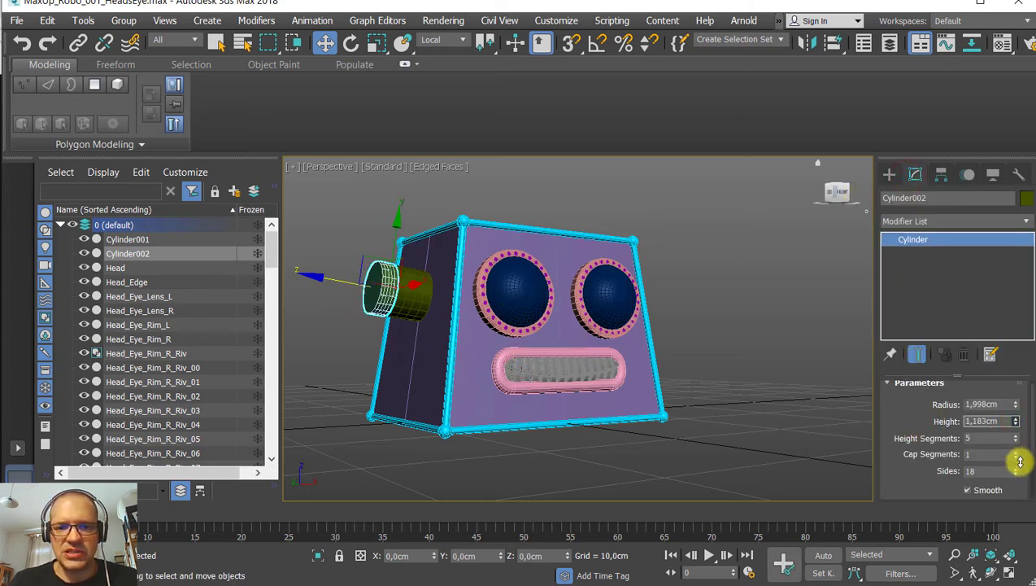
drag(1019, 406, 1011, 381)
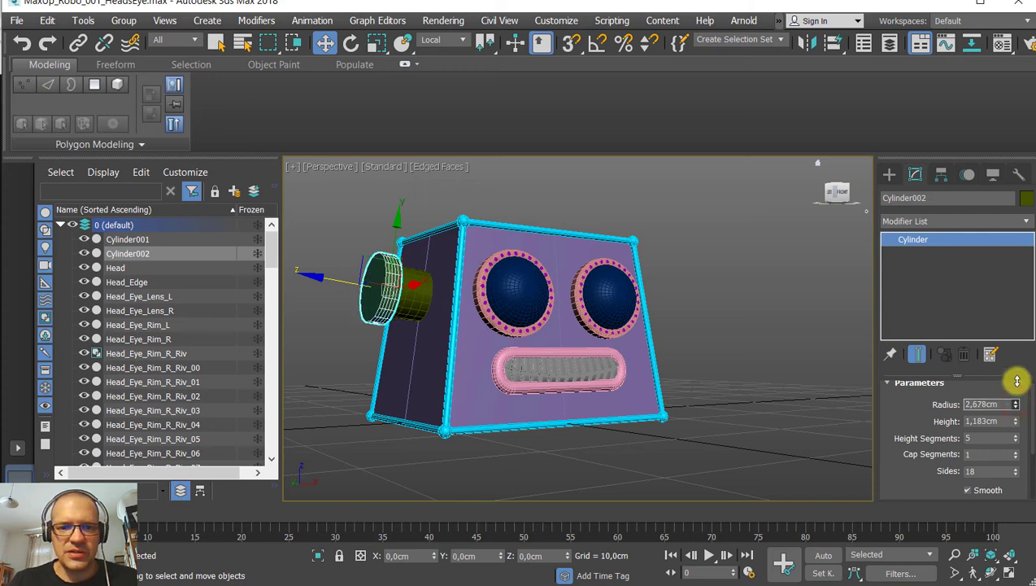
Examine how the two cylinders fit together on the head's side, up close and from several angles.
alt+middle_drag(803, 383, 397, 231)
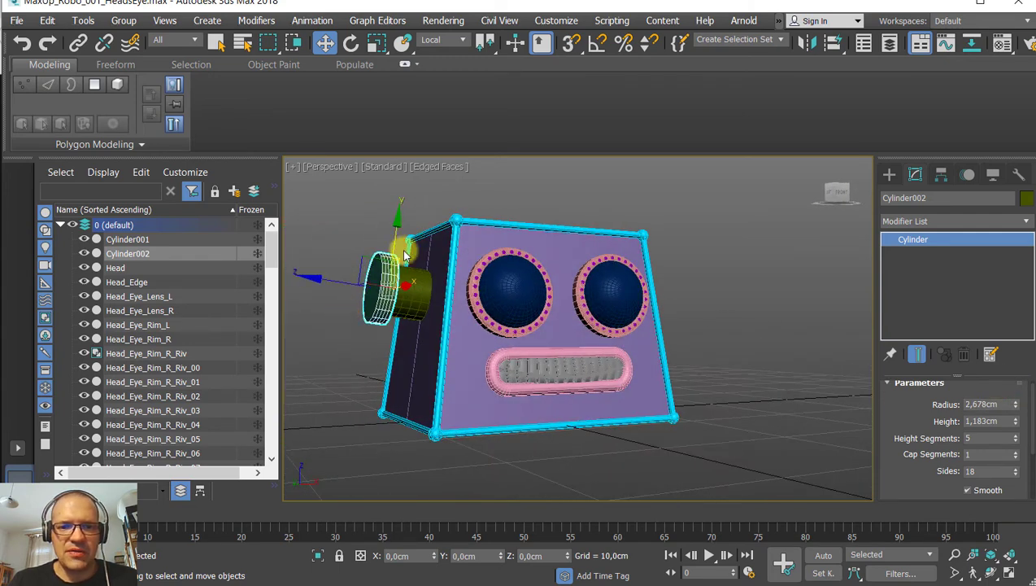
click(467, 181)
click(415, 285)
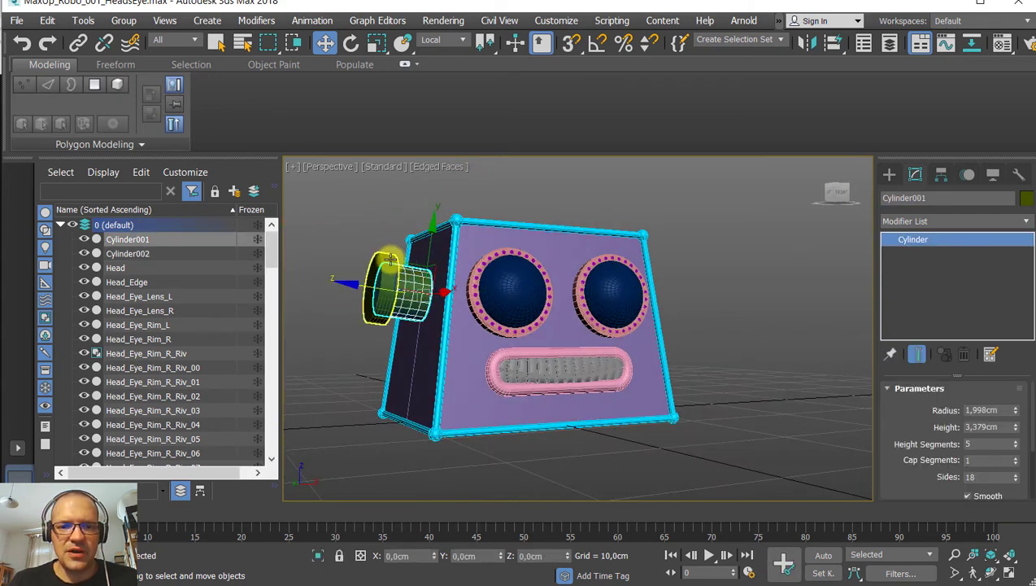
click(389, 260)
middle_drag(377, 254, 419, 280)
scroll(415, 277, up, 6)
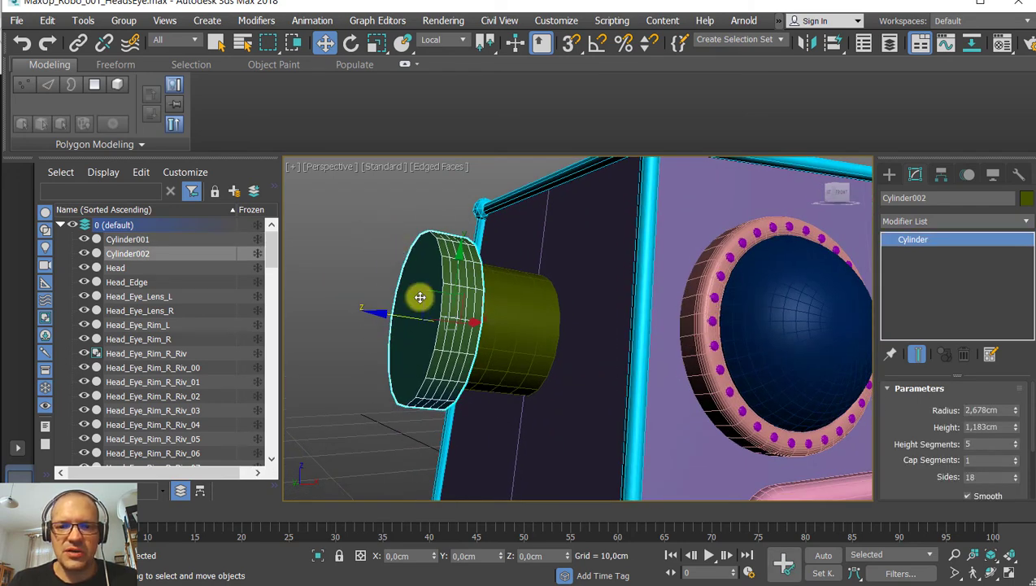
click(370, 245)
scroll(370, 254, down, 6)
middle_drag(370, 257, 425, 291)
alt+middle_drag(482, 309, 454, 302)
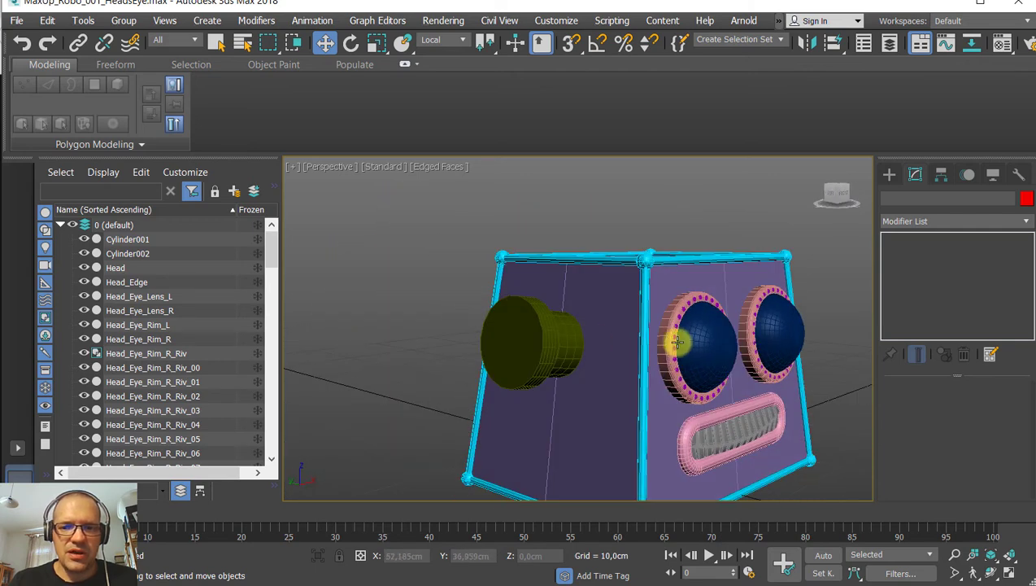
scroll(515, 341, down, 3)
alt+middle_drag(525, 343, 488, 336)
scroll(487, 336, up, 3)
Select the wide outer disc and set the rotation reference coordinate system to Local.
click(490, 336)
scroll(467, 359, up, 5)
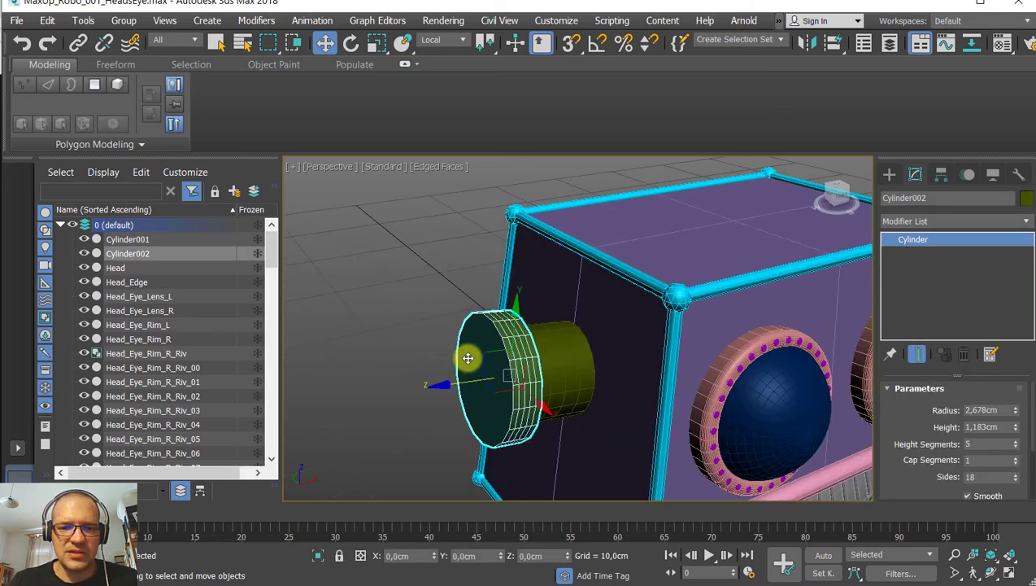
key(e)
alt+middle_drag(453, 366, 465, 349)
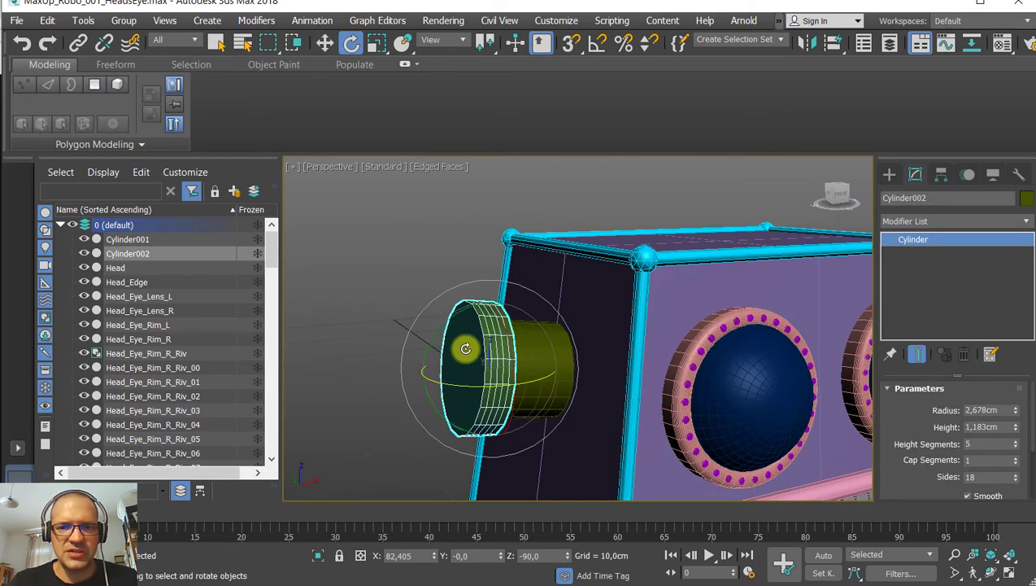
click(444, 42)
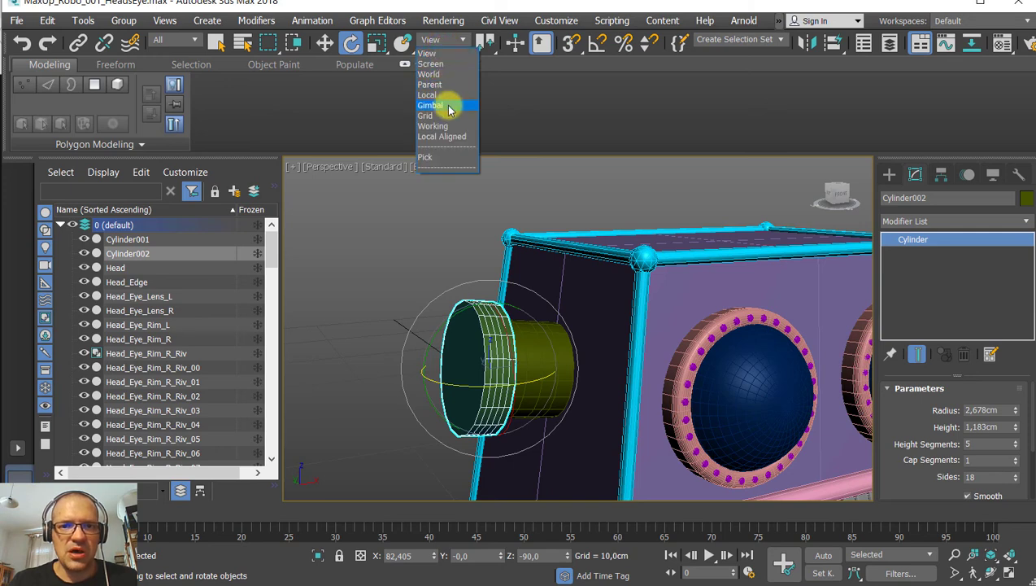
click(449, 96)
alt+middle_drag(439, 190, 384, 308)
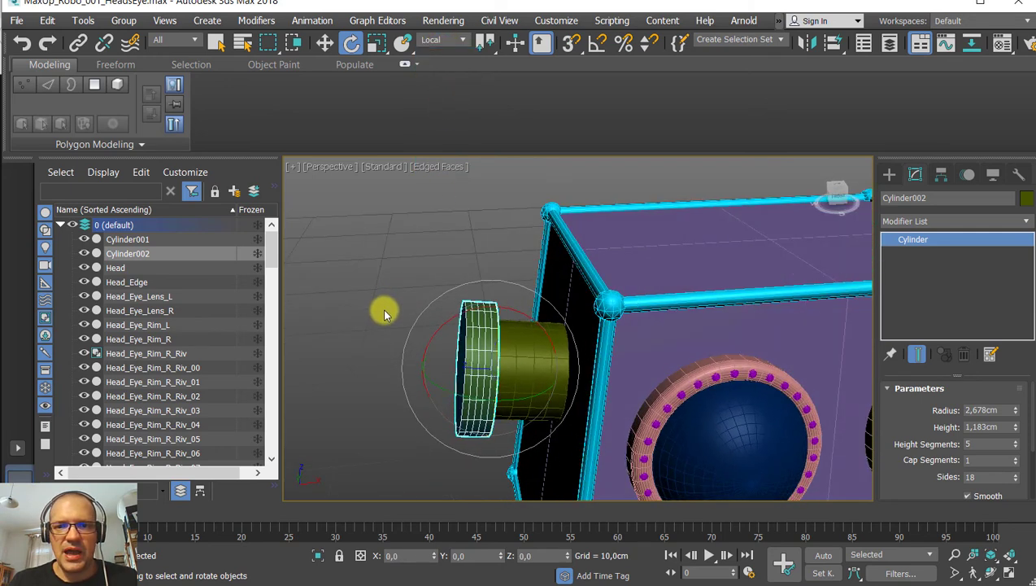
Enable angle snapping and rotate a copy of the outer disc a quarter turn about its local X axis.
click(570, 44)
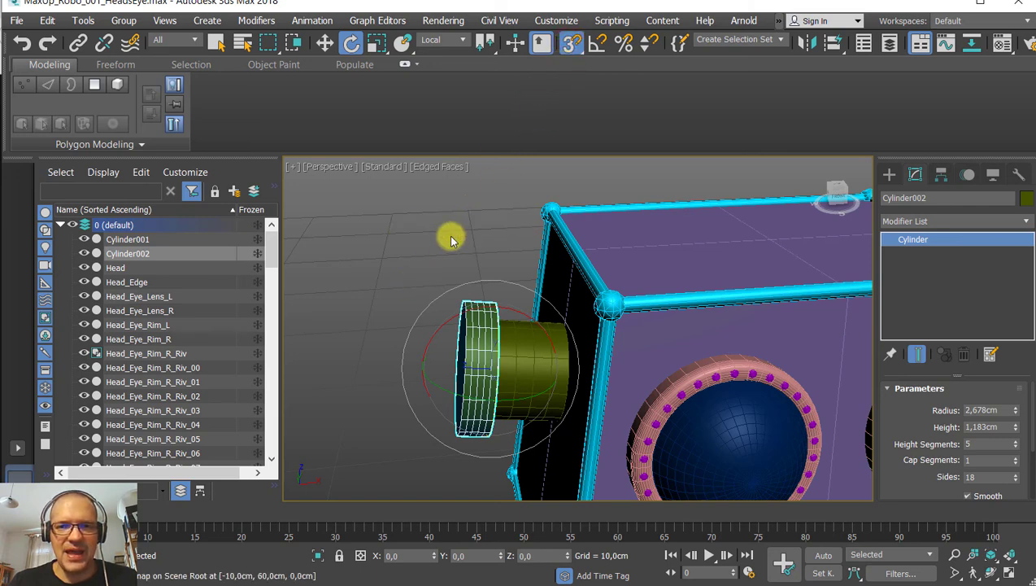
click(572, 45)
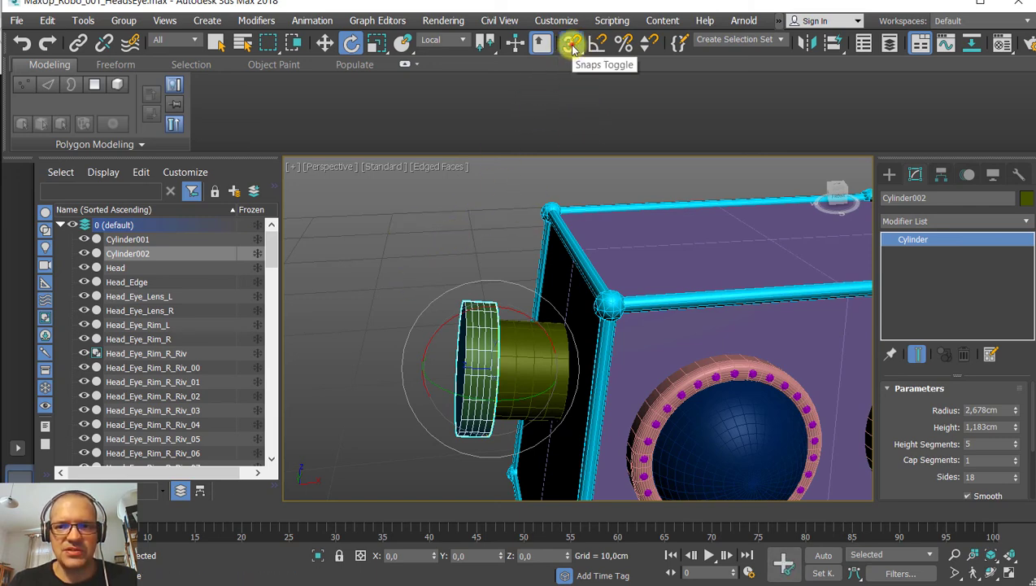
click(600, 43)
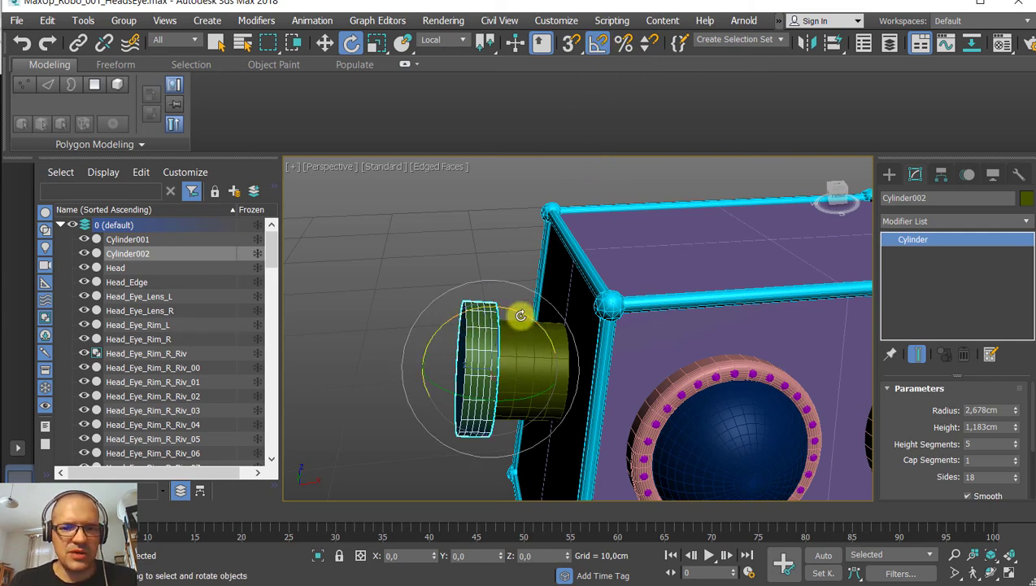
drag(514, 310, 563, 366)
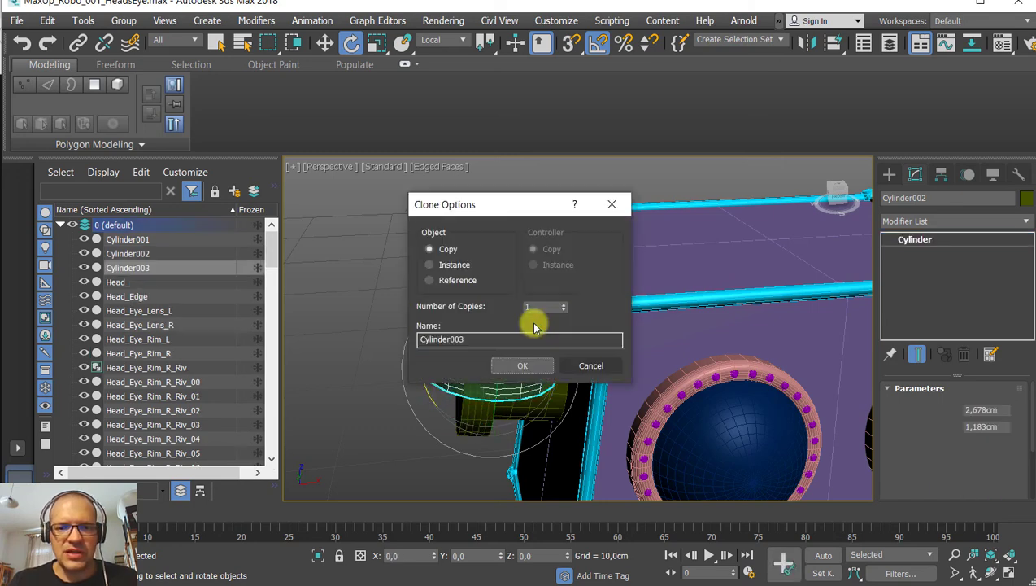
click(504, 366)
Move the rotated disc copy up so it rests on top of the side cylinders.
alt+middle_drag(504, 366, 486, 349)
key(w)
drag(504, 314, 503, 262)
drag(546, 329, 537, 331)
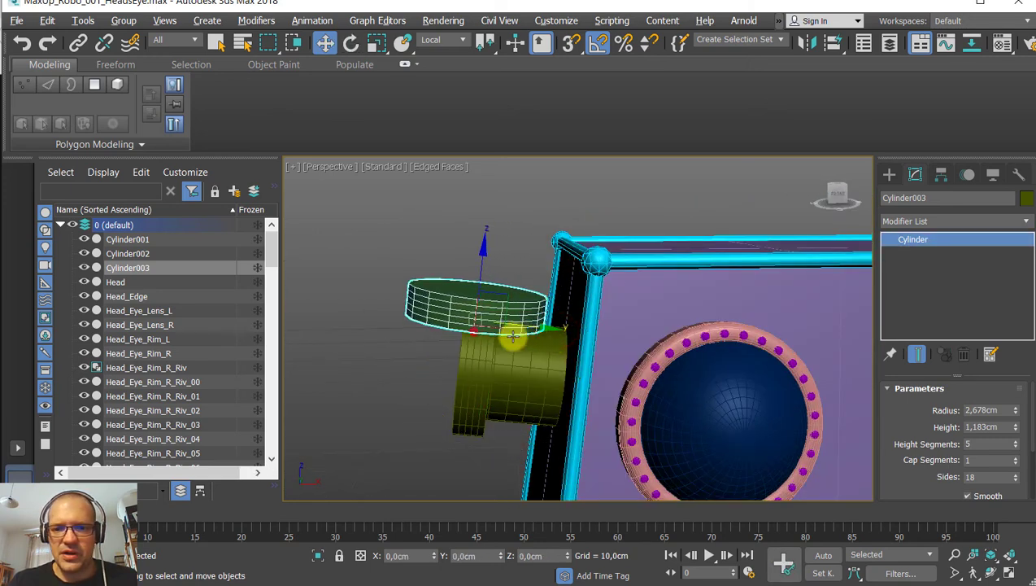
alt+middle_drag(472, 338, 474, 324)
drag(526, 328, 531, 330)
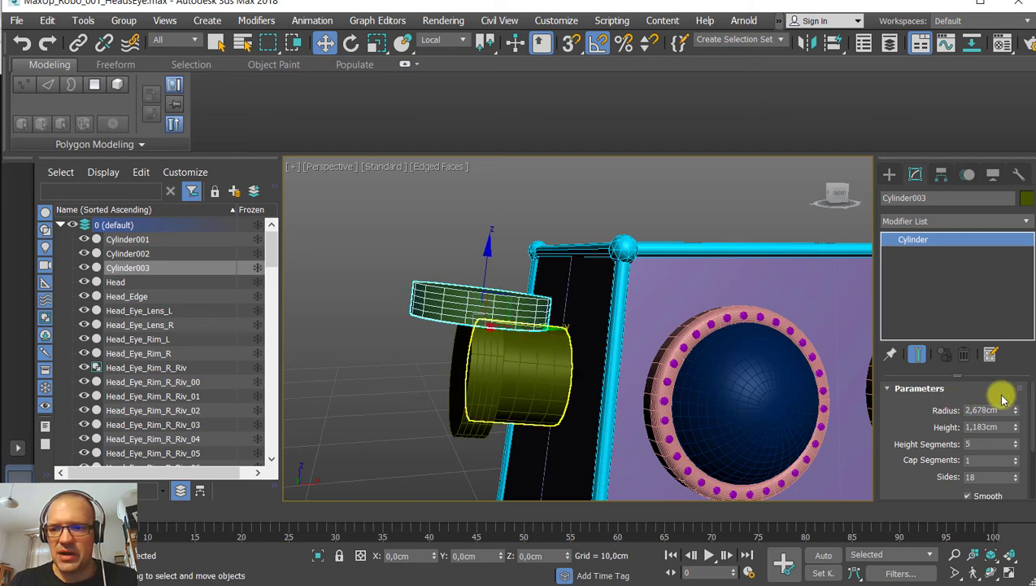
Turn the raised disc into a thin antenna rod with a radius of 0,348 cm and a height of 9,057 cm.
drag(1015, 410, 980, 186)
alt+middle_drag(410, 297, 381, 347)
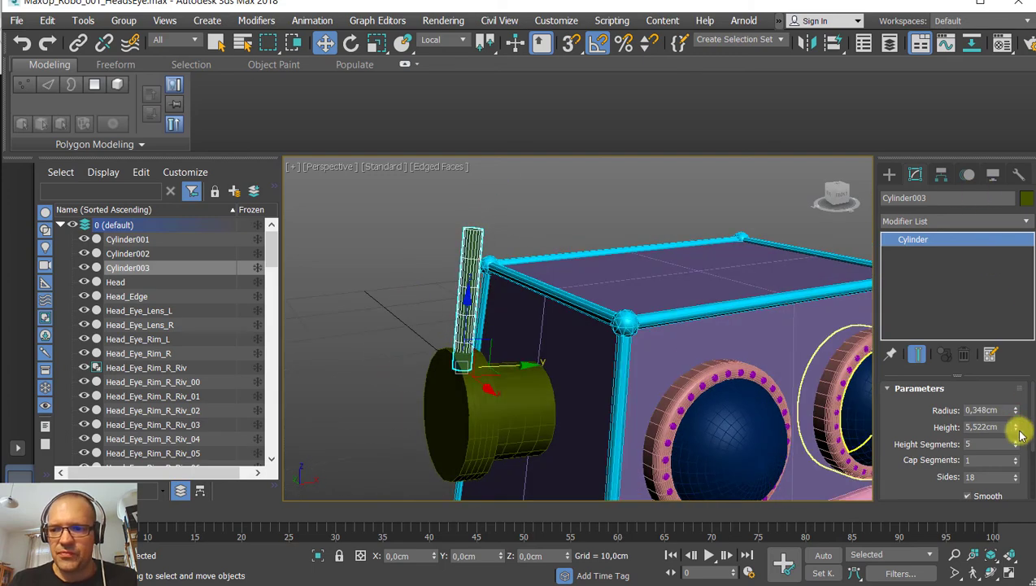
drag(1015, 429, 1008, 391)
scroll(372, 320, down, 4)
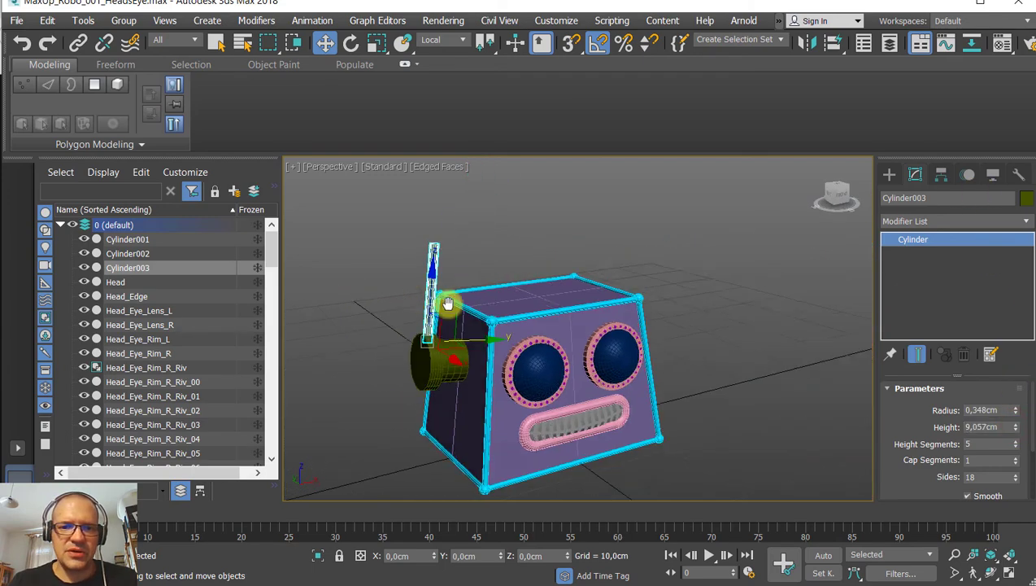
Apply a Taper modifier to the antenna rod with an amount of -0,76 to narrow it towards its upper end.
alt+middle_drag(449, 303, 380, 289)
scroll(428, 301, up, 3)
scroll(405, 294, up, 3)
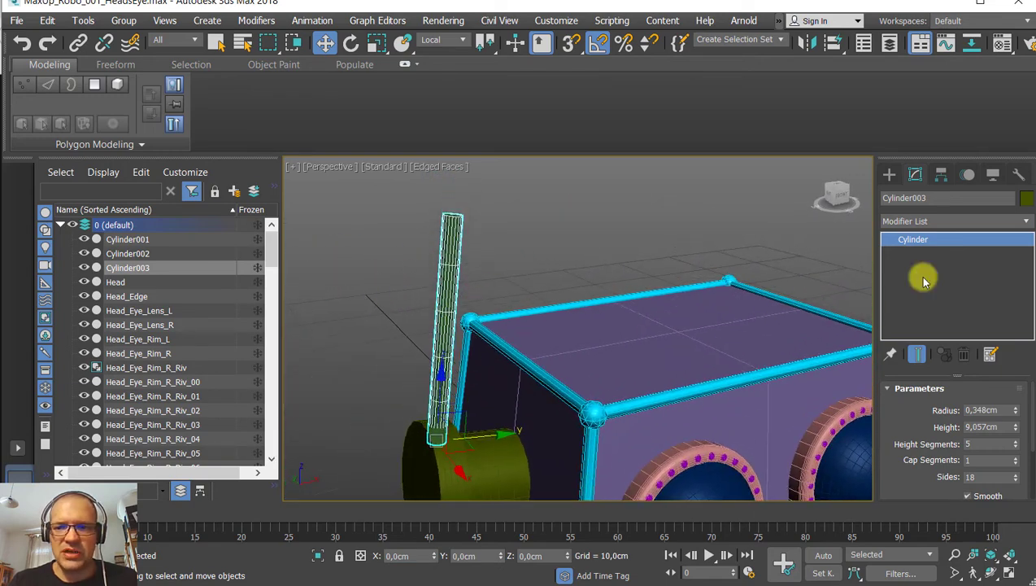
click(936, 223)
key(t)
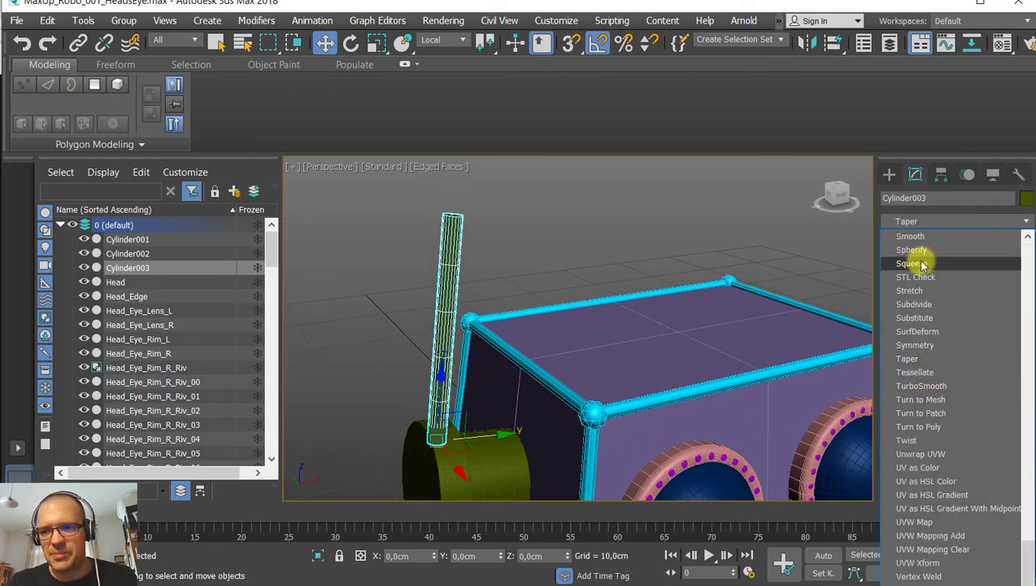
click(925, 359)
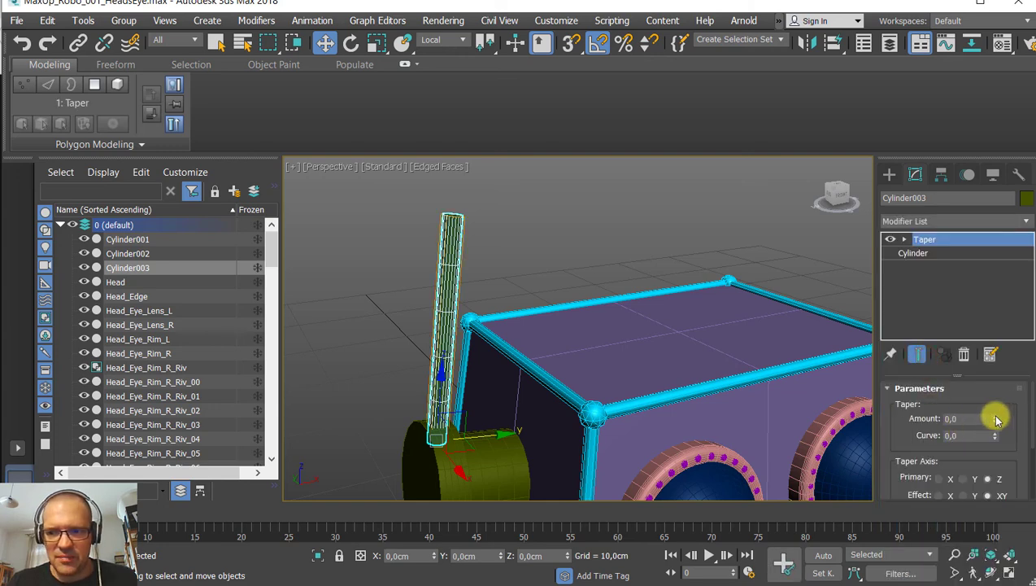
drag(994, 418, 994, 478)
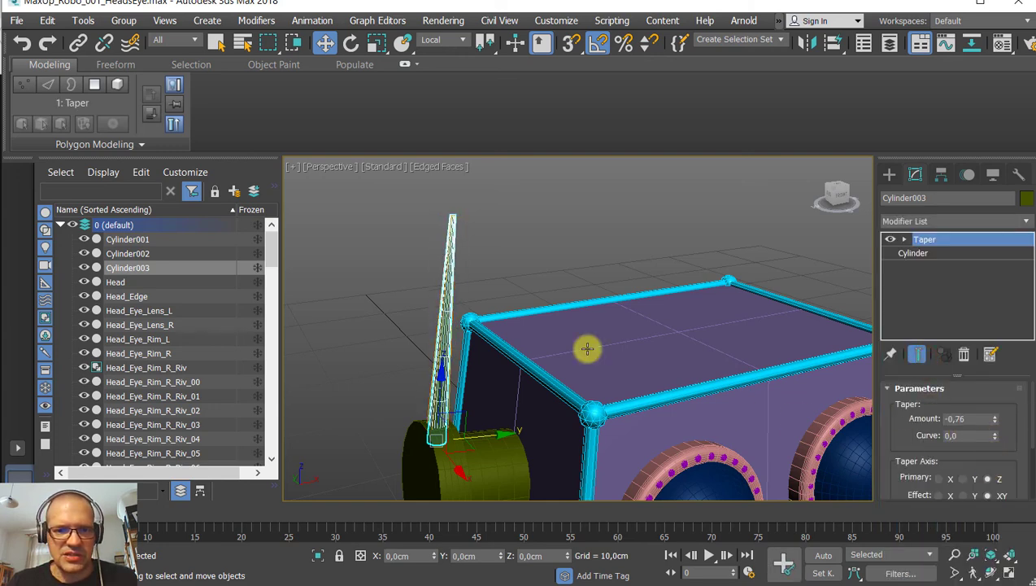
Turn off the edged faces display in the perspective view.
mouse_move(587, 348)
alt+middle_down()
mouse_move(486, 293)
mouse_move(505, 275)
mouse_move(555, 317)
alt+middle_up()
key(F4)
scroll(518, 285, up, 2)
click(973, 222)
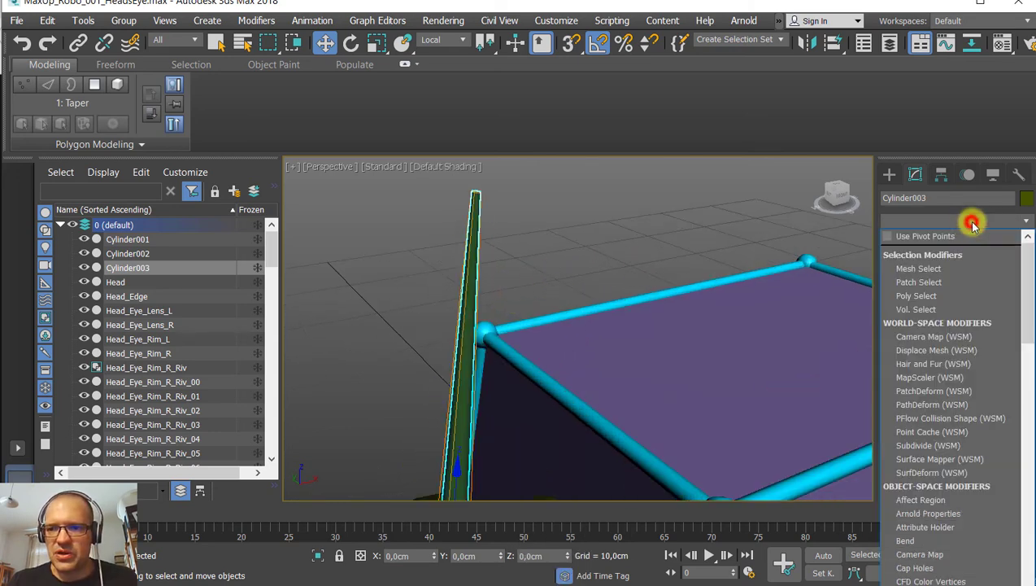
click(922, 215)
Create a sphere centred on the antenna rod's tip with AutoGrid, about 0.115 cm in radius.
click(889, 174)
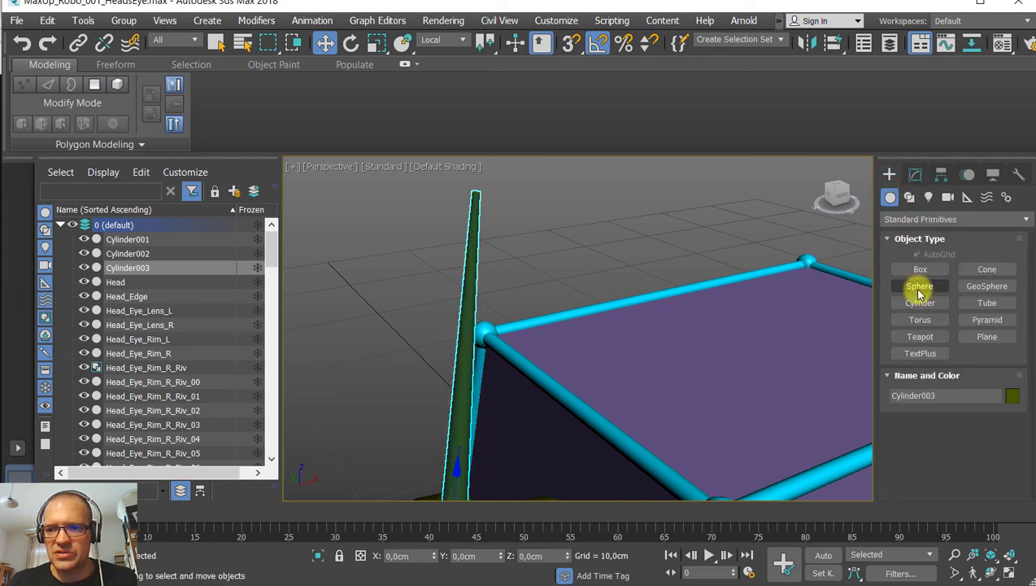
click(918, 287)
alt+middle_drag(485, 266, 442, 322)
scroll(453, 313, up, 5)
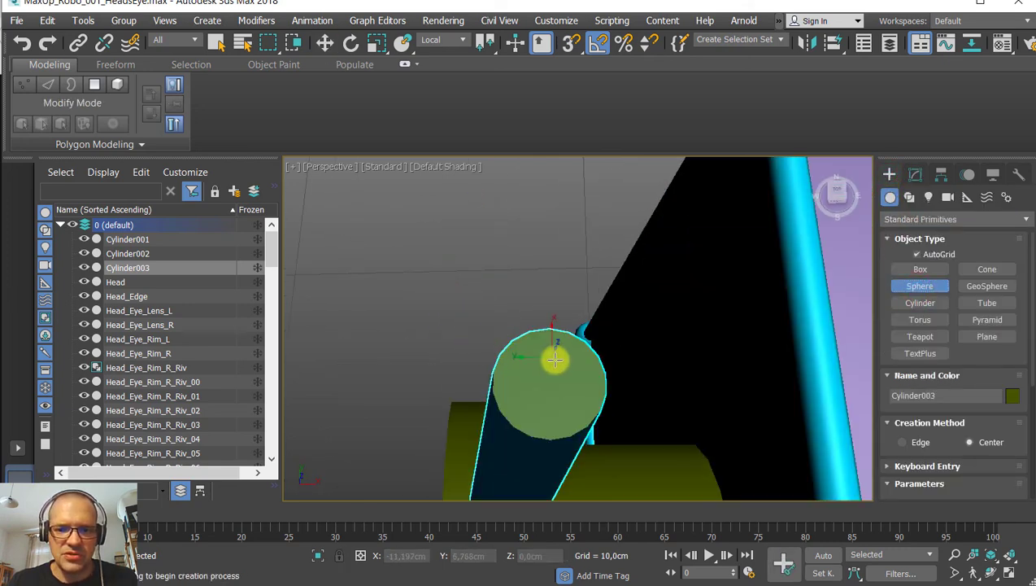
drag(551, 382, 606, 435)
key(w)
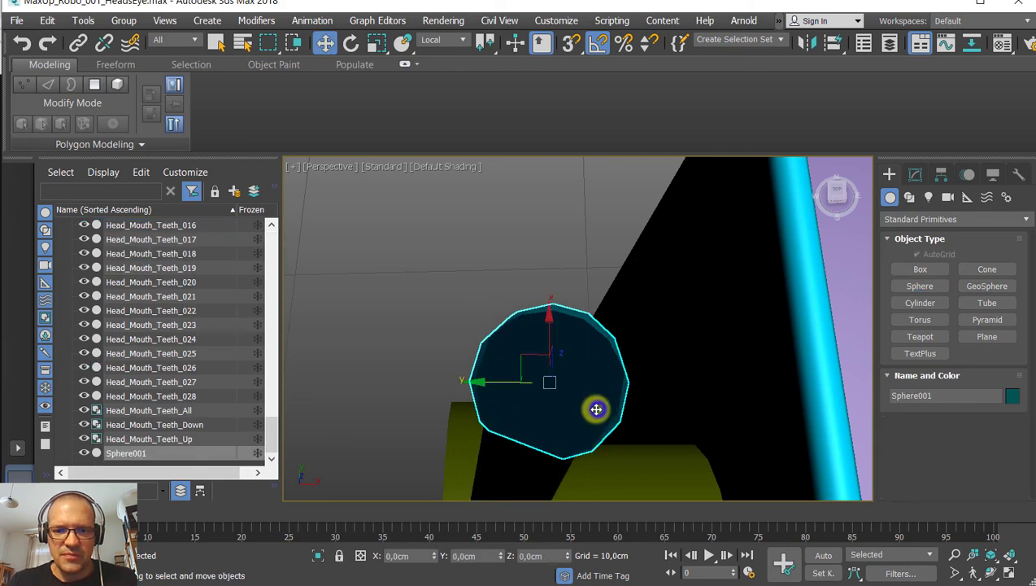
Set the tip sphere's Hemisphere value to 0,0 so it is a full ball.
scroll(597, 410, down, 5)
scroll(597, 326, up, 2)
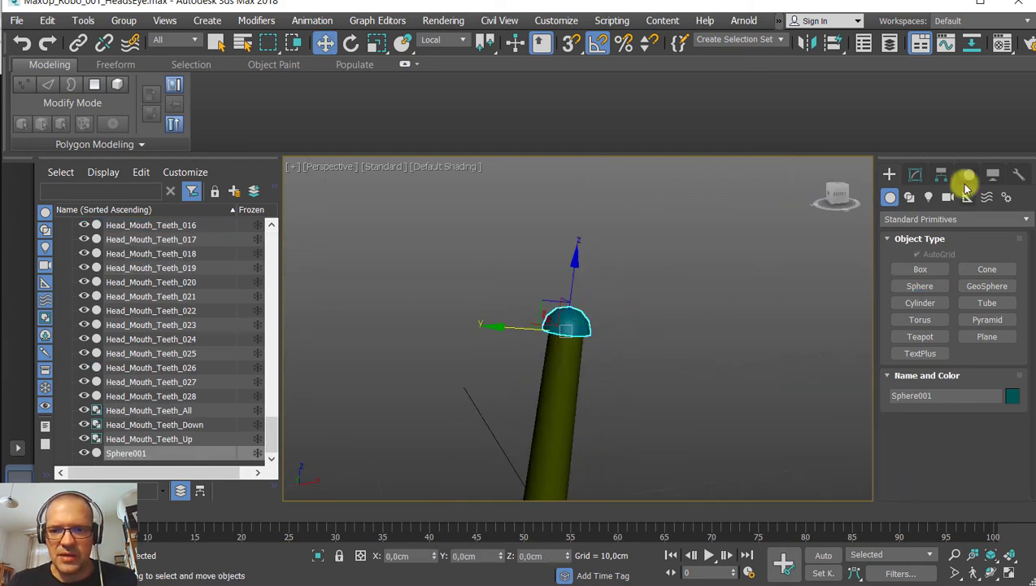
click(917, 174)
mouse_move(908, 439)
mouse_down()
mouse_move(907, 373)
mouse_move(919, 439)
mouse_up()
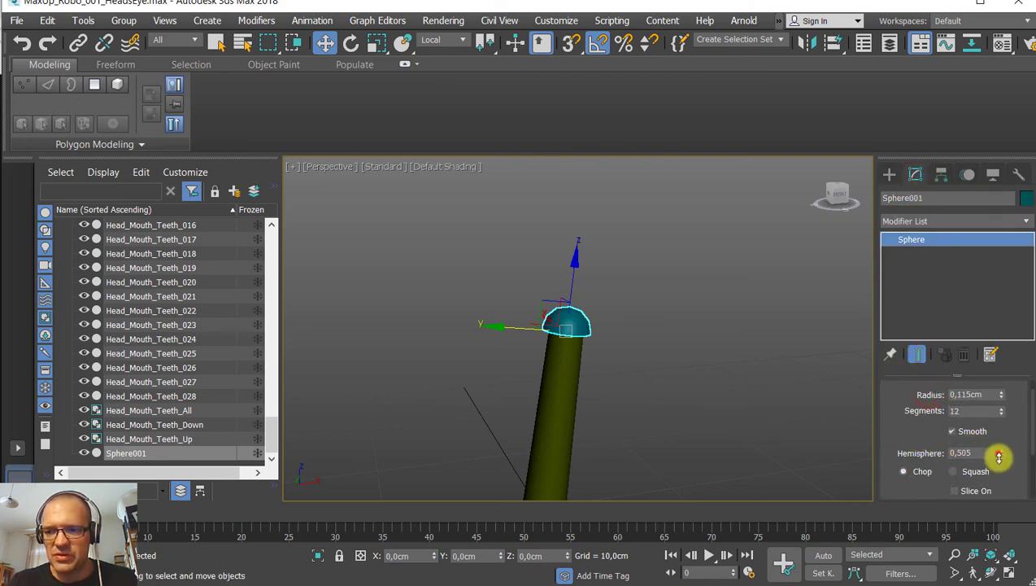
drag(999, 457, 1006, 472)
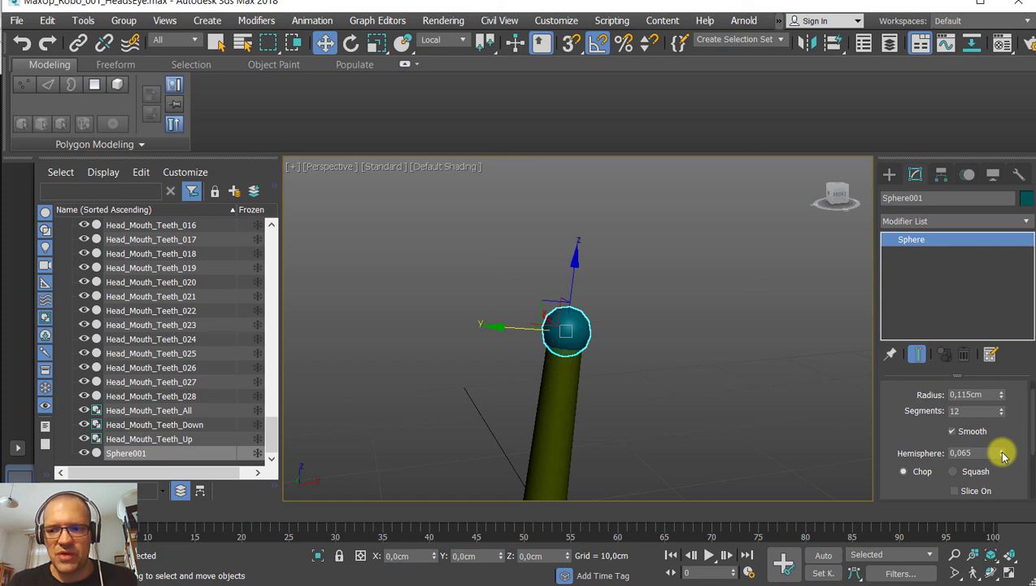
right_click(1002, 454)
Set the antenna ball's radius to 0,505 cm and its segments to 17.
middle_drag(665, 382, 655, 336)
scroll(667, 366, down, 2)
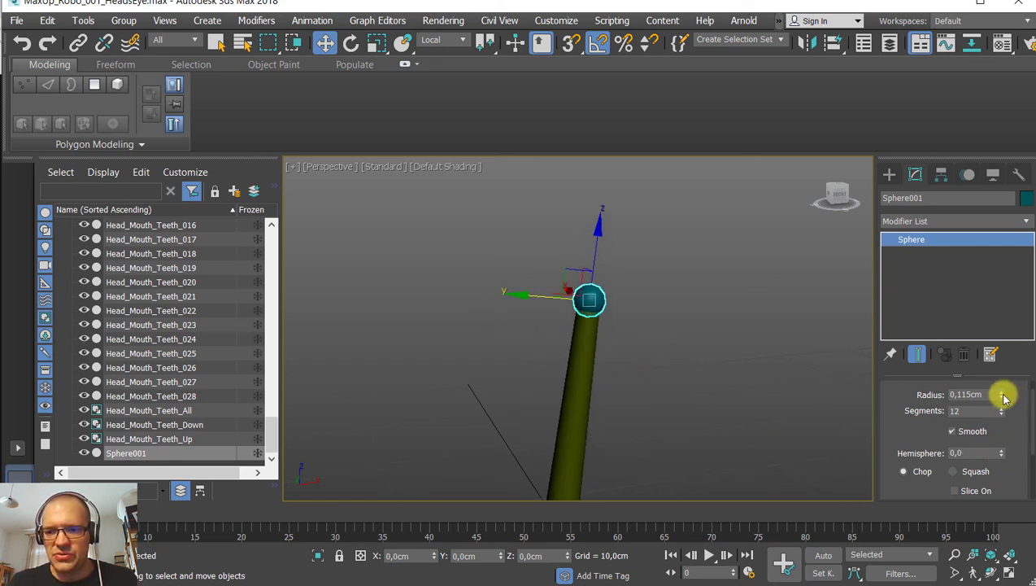
drag(1005, 398, 1013, 362)
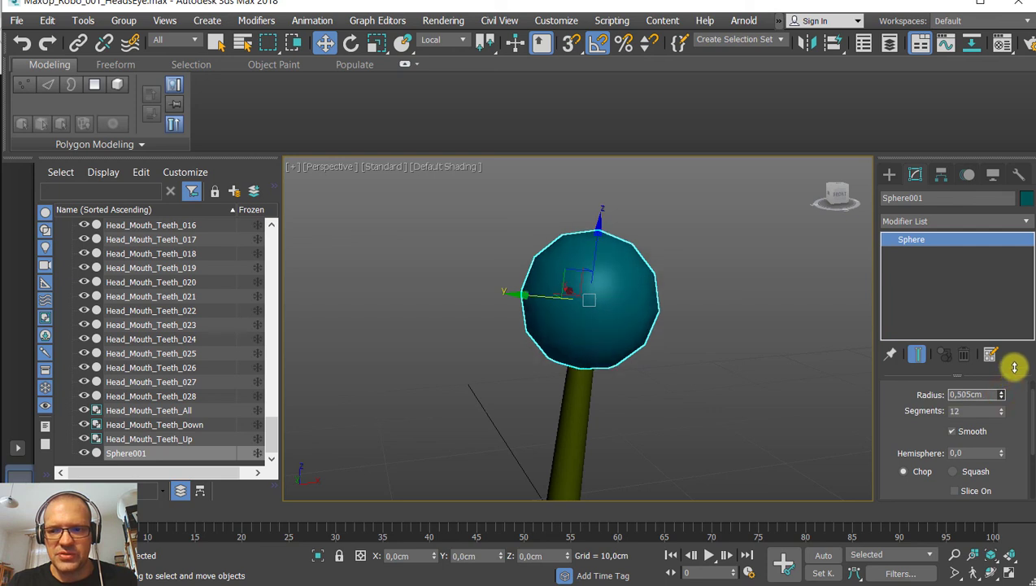
click(1002, 409)
click(1002, 409)
click(1002, 409)
click(1002, 409)
click(1002, 409)
Examine the antenna's proportions against the whole robot head.
middle_drag(709, 376, 562, 303)
scroll(680, 368, down, 4)
scroll(614, 382, down, 1)
middle_drag(618, 390, 510, 263)
scroll(518, 312, down, 2)
middle_drag(510, 263, 563, 251)
scroll(503, 250, down, 3)
middle_drag(563, 251, 565, 243)
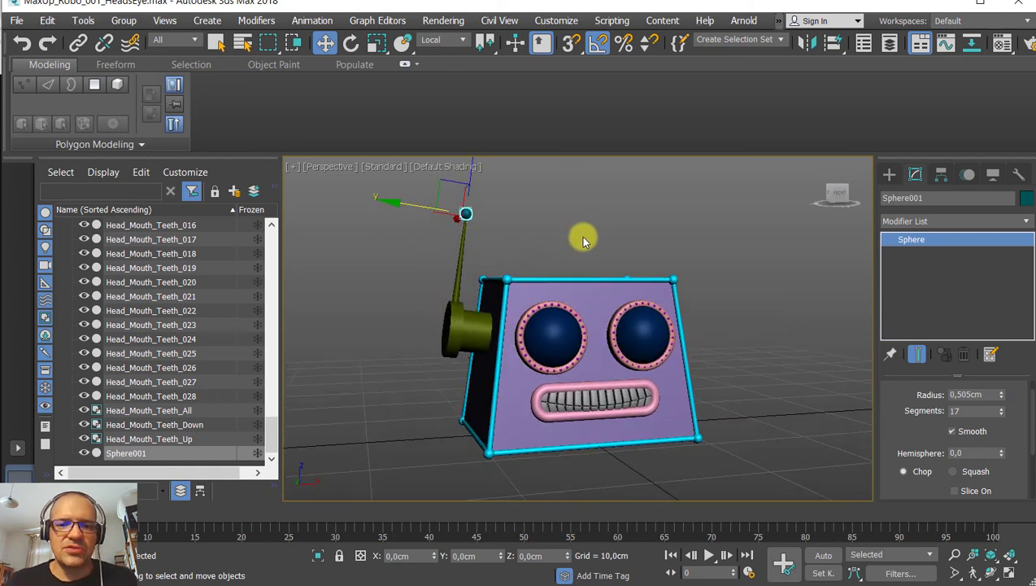